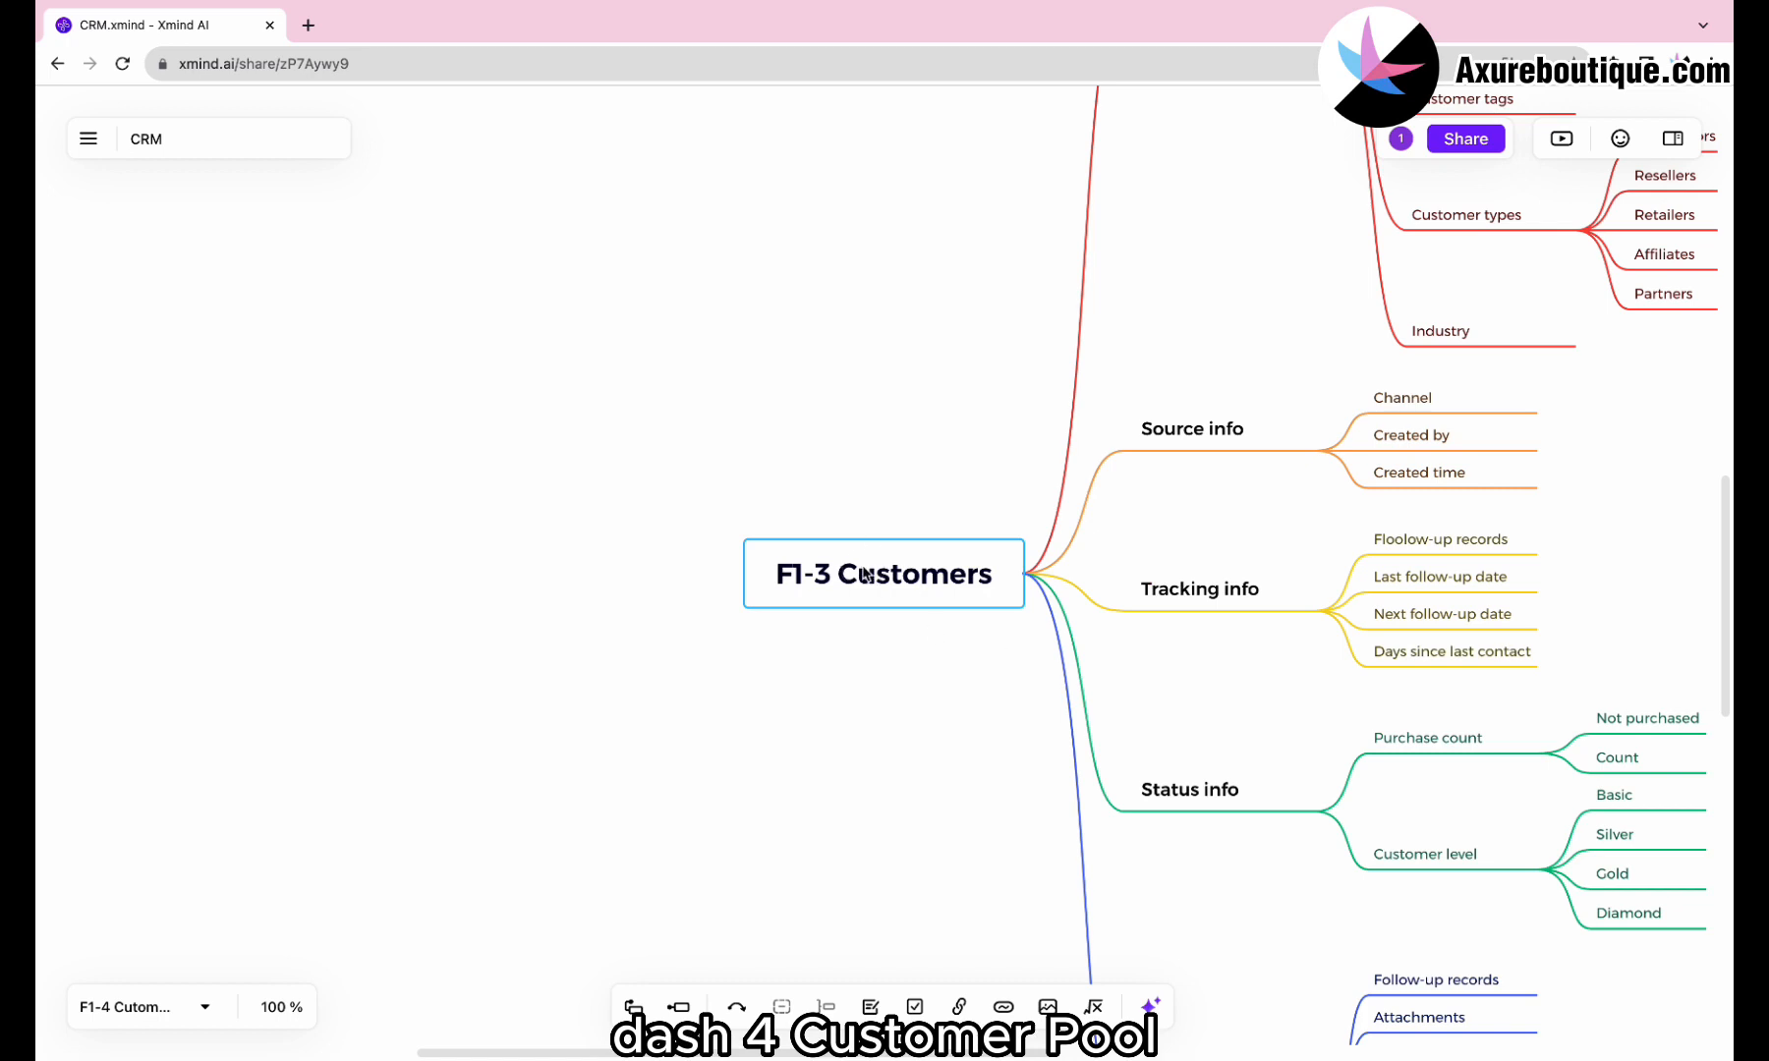
Rename the mind map's central topic to F1-4 Customer Pool.
double_click(865, 575)
click(822, 573)
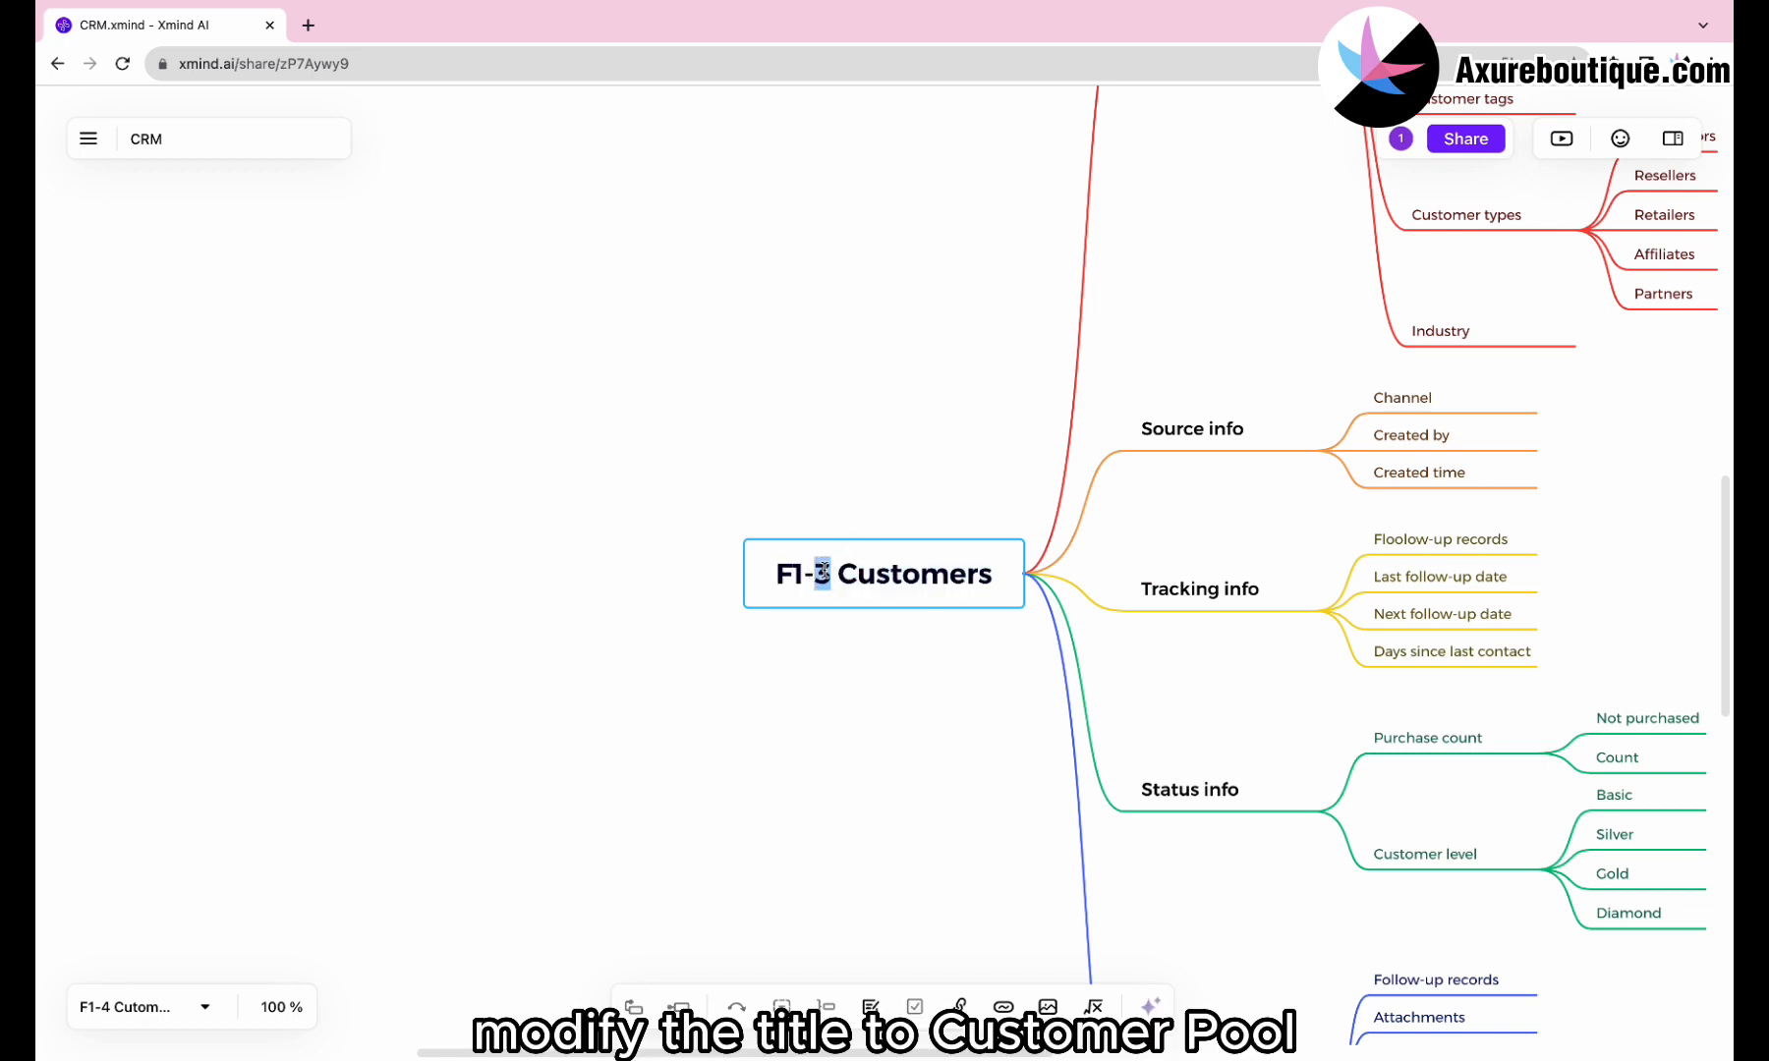
click(1009, 574)
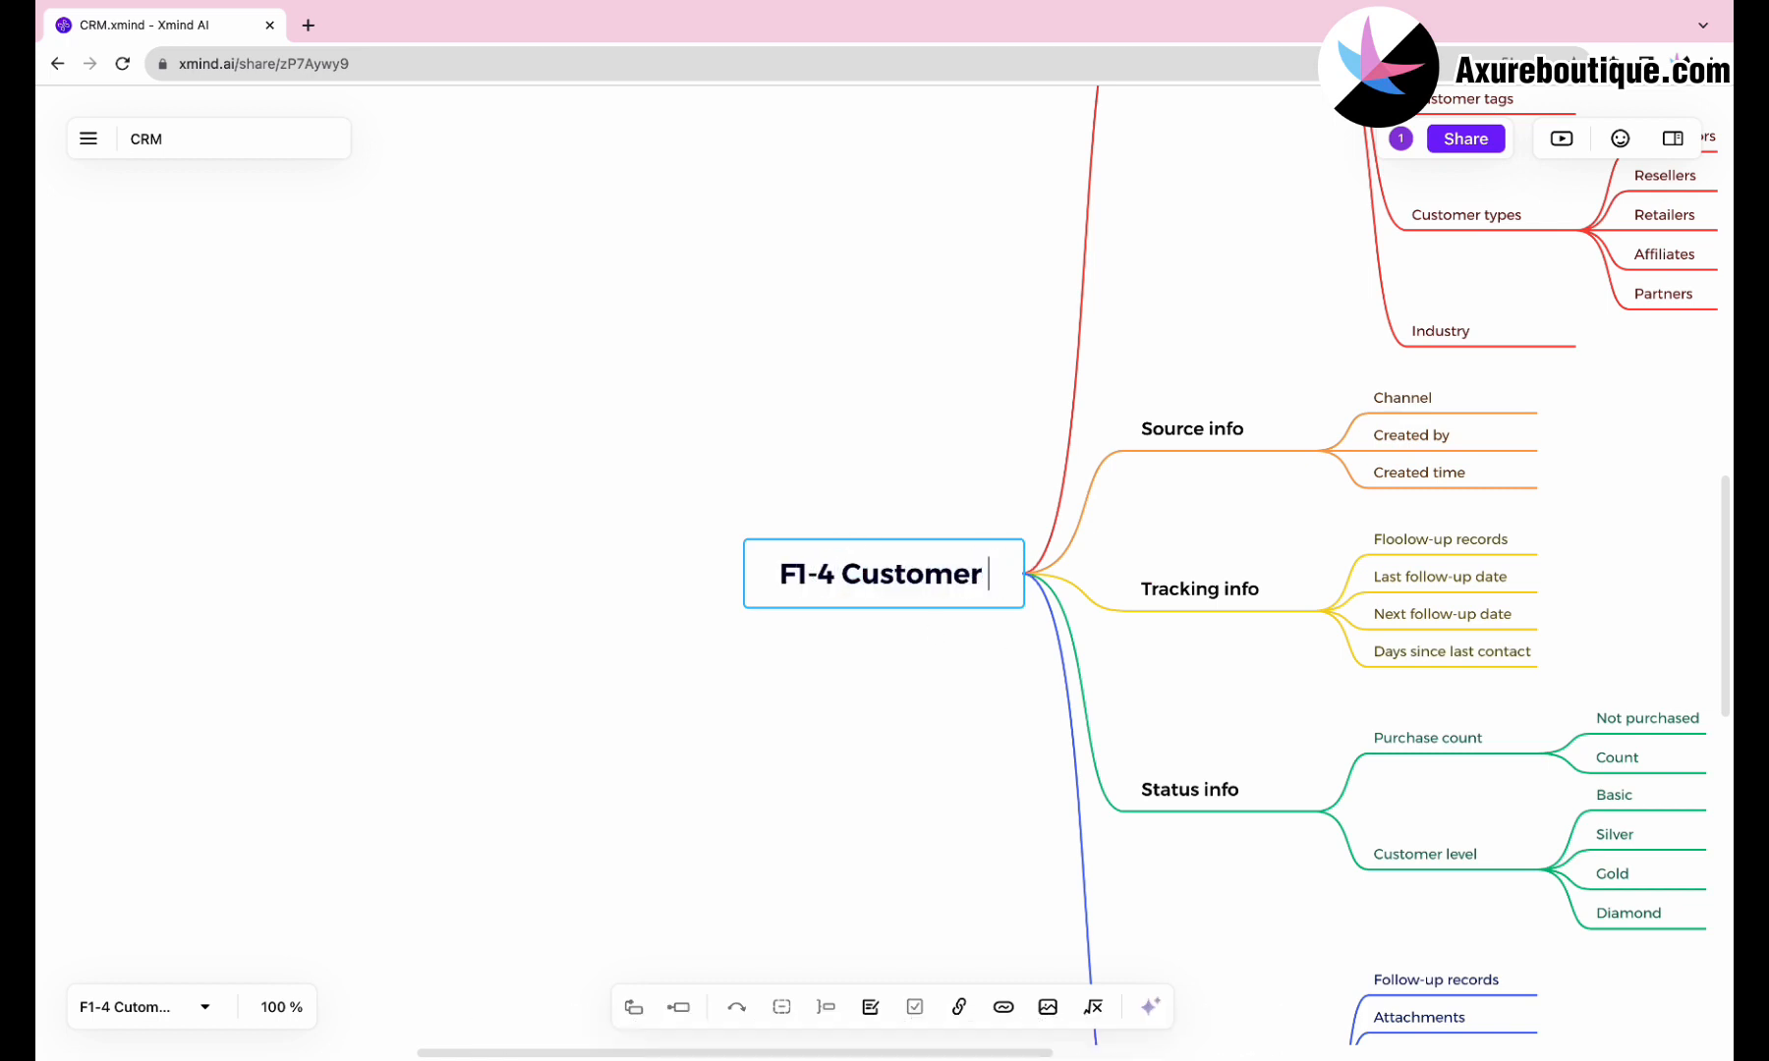
text(Pool)
click(878, 709)
Change the Owner subtopic under Basic info to Previous owner.
scroll(1131, 567, up, 12)
scroll(1131, 567, right, 9)
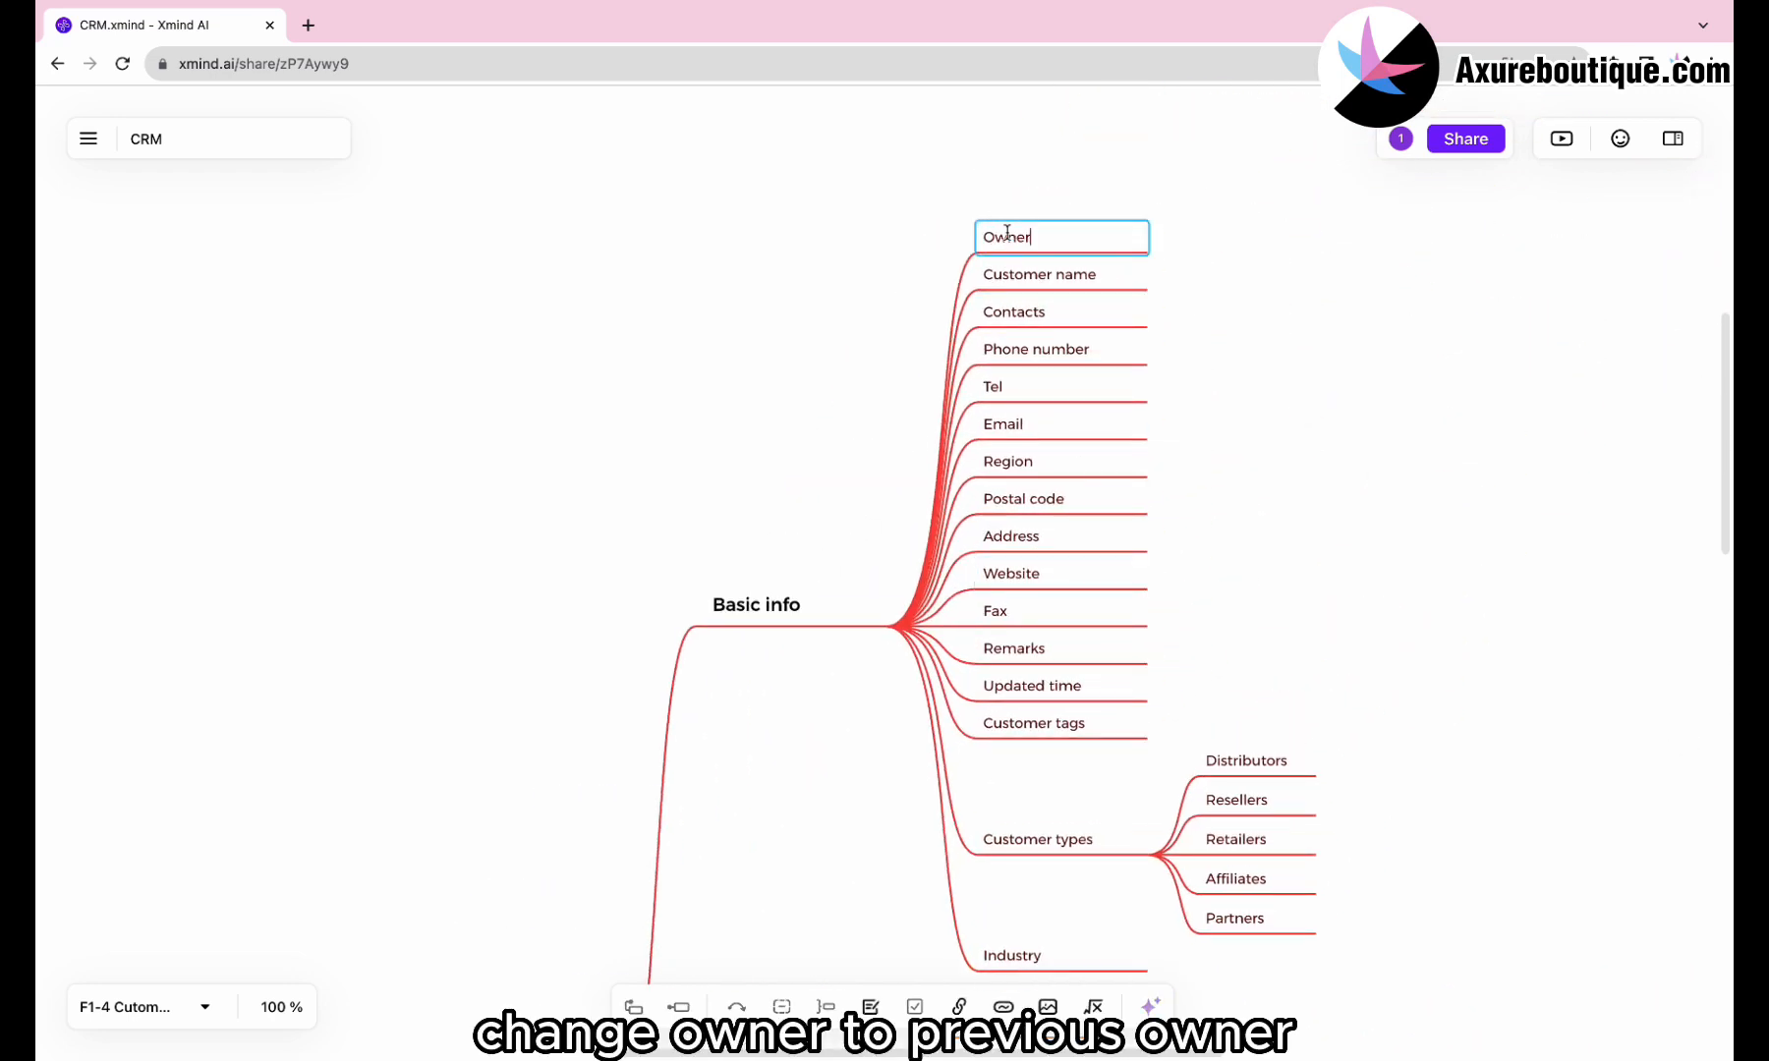
Add the subtopics "Date of moving to customer pool" and "Reason for moving to the customer pool" under Source info.
scroll(1198, 301, down, 8)
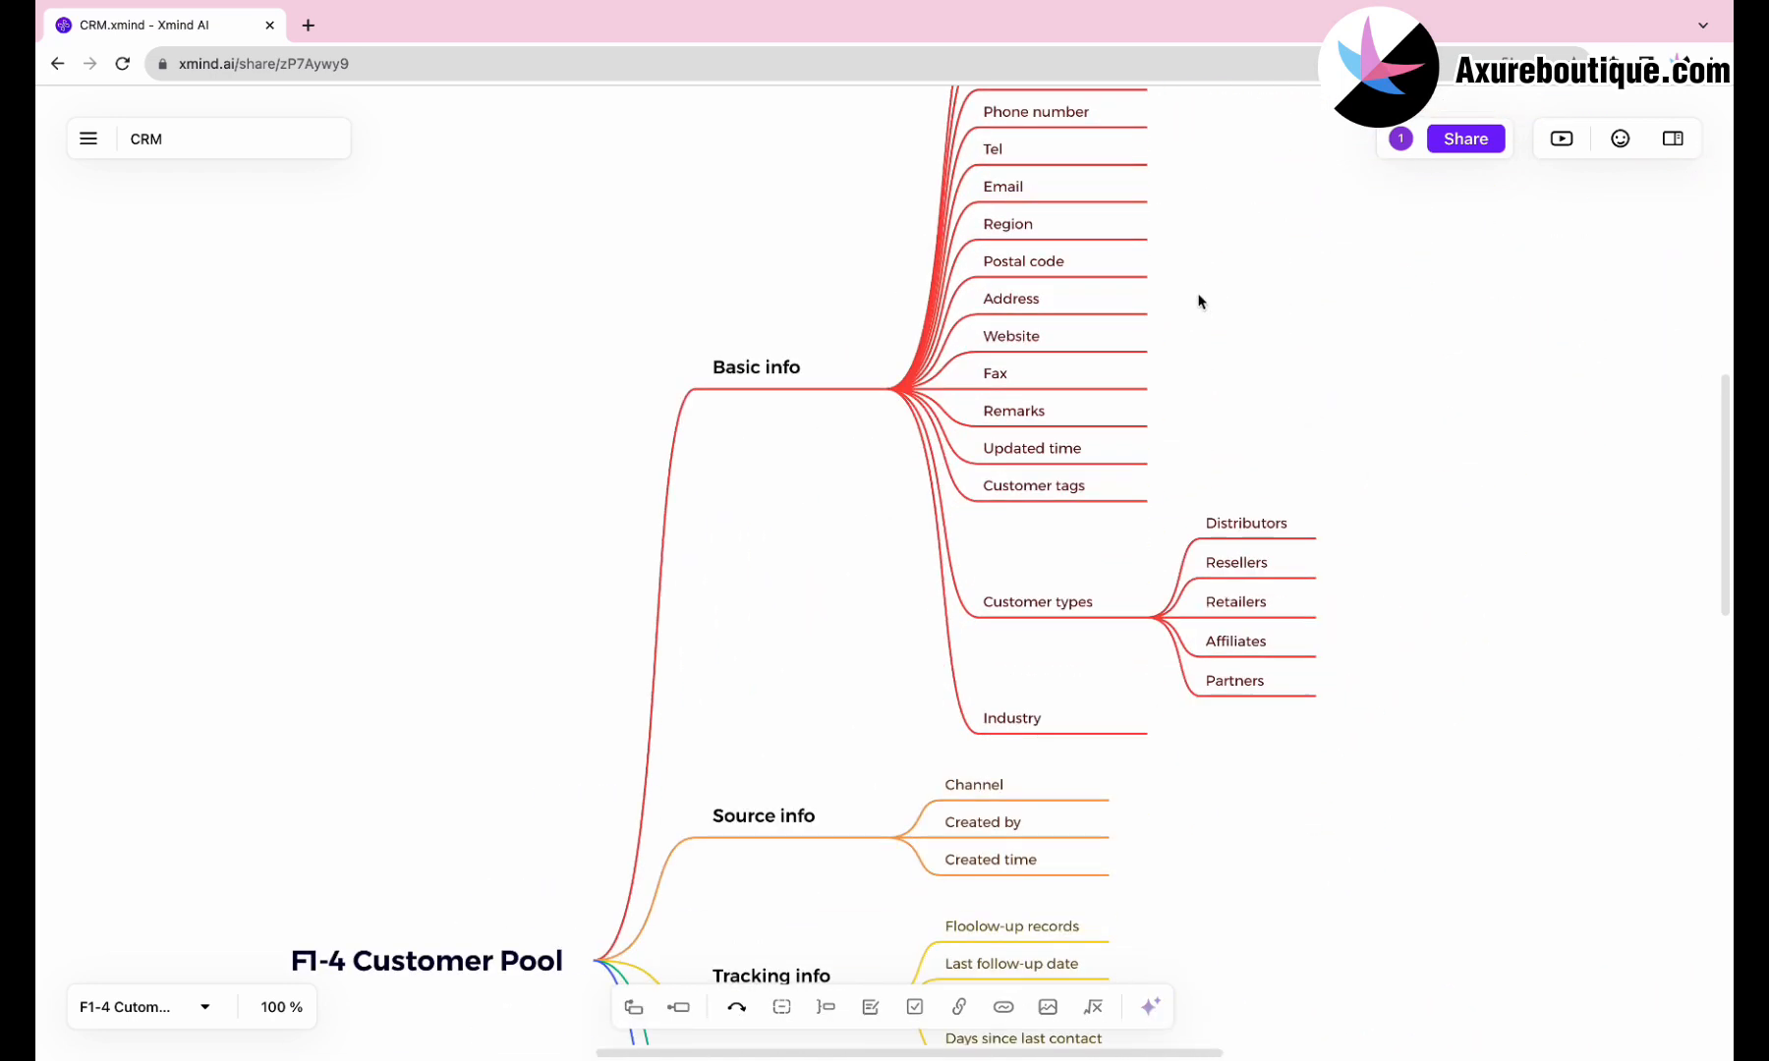
click(792, 665)
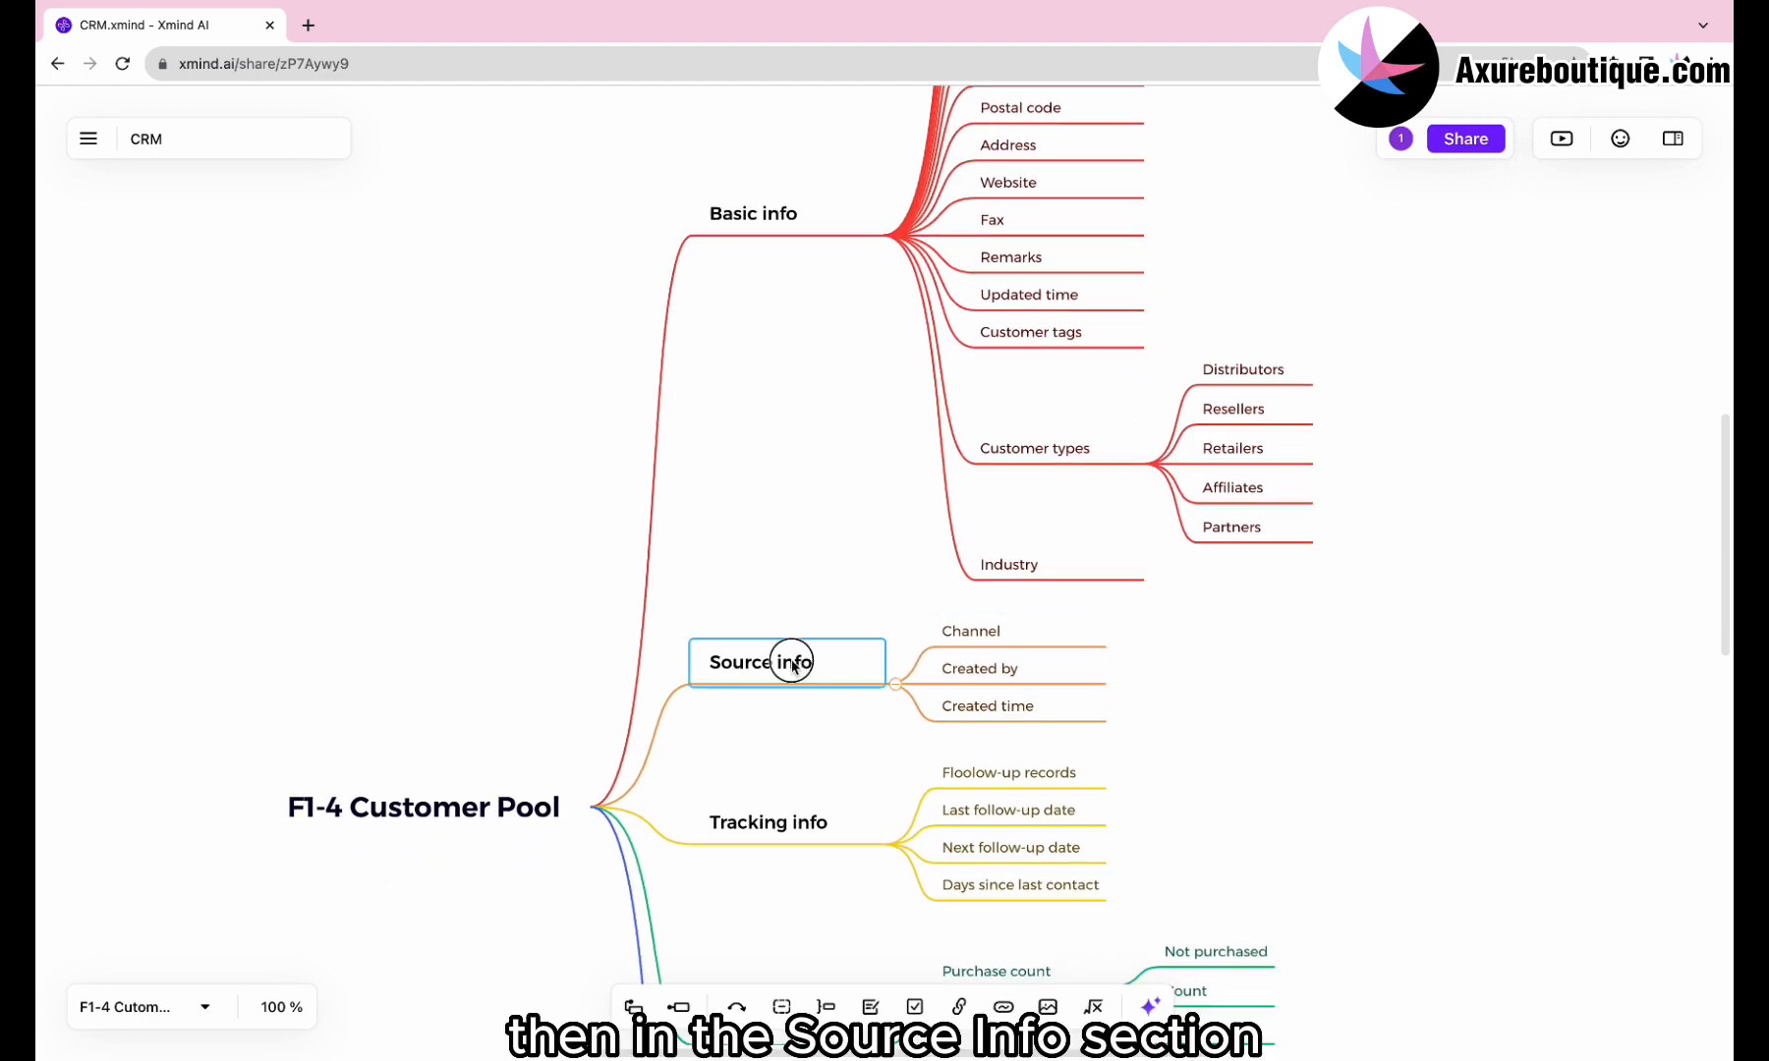
key(Tab)
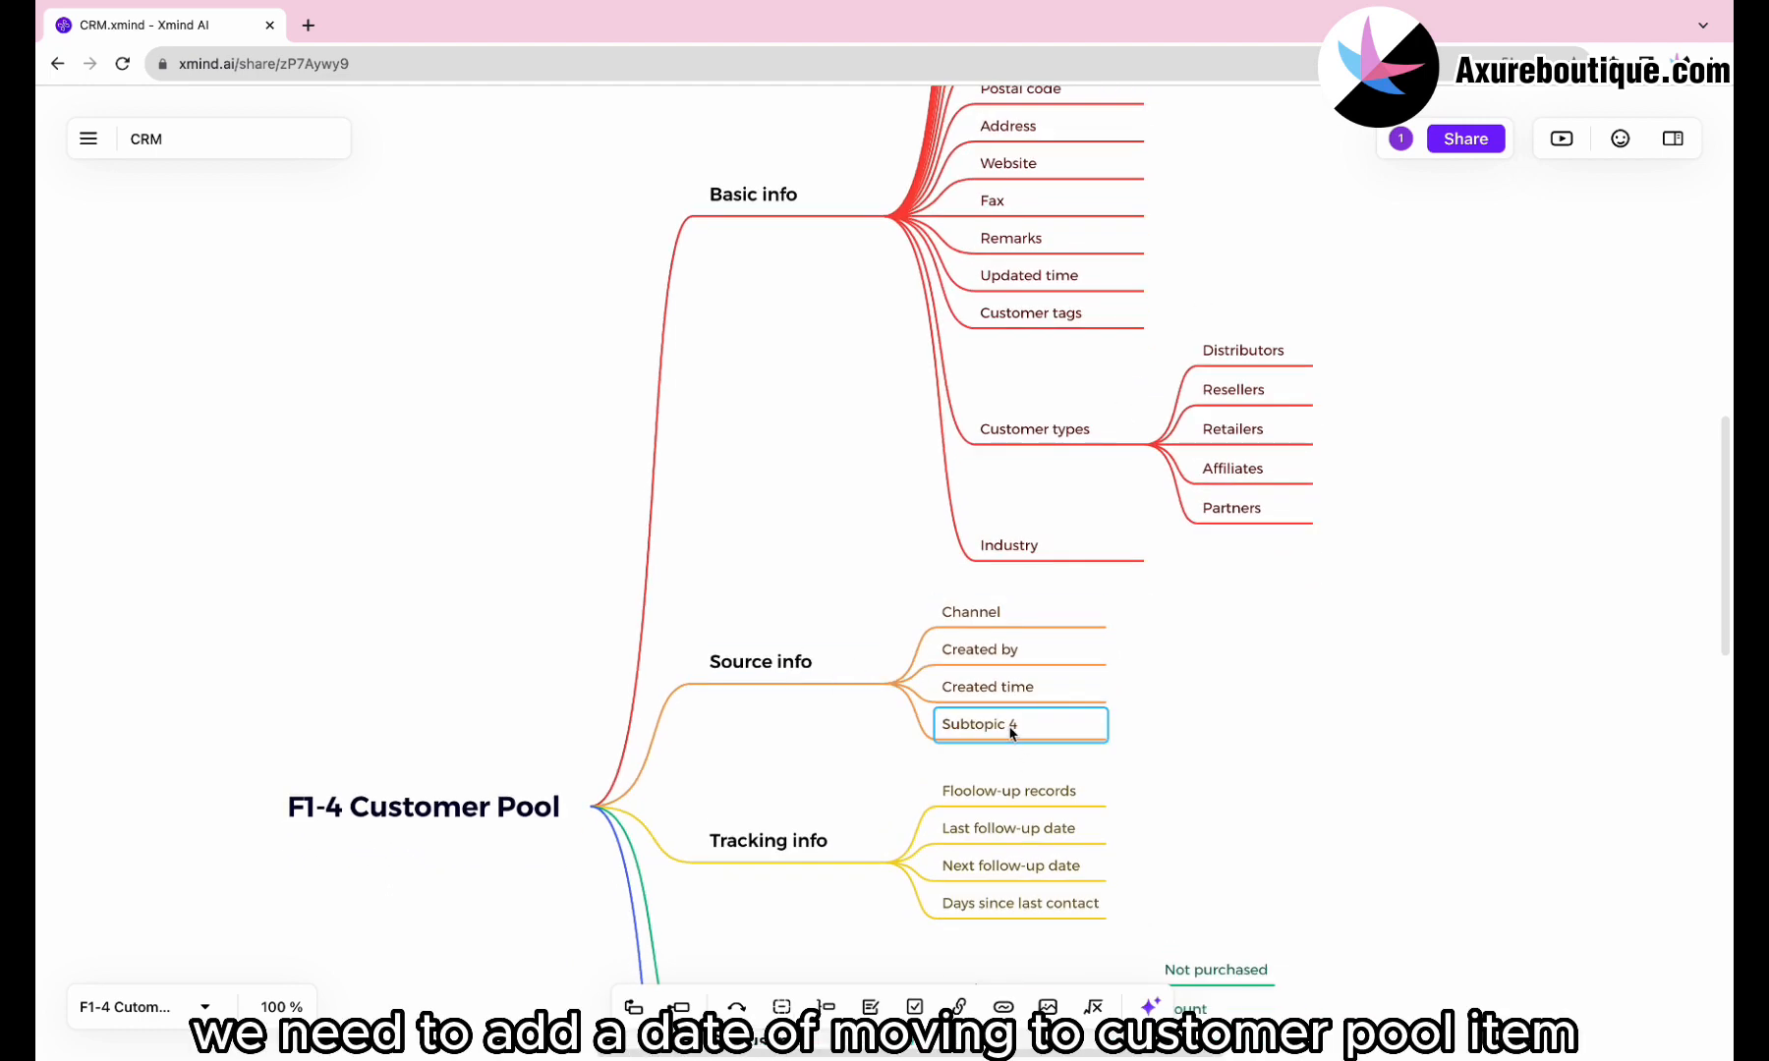
text(Date of moving to customer pool)
click(788, 673)
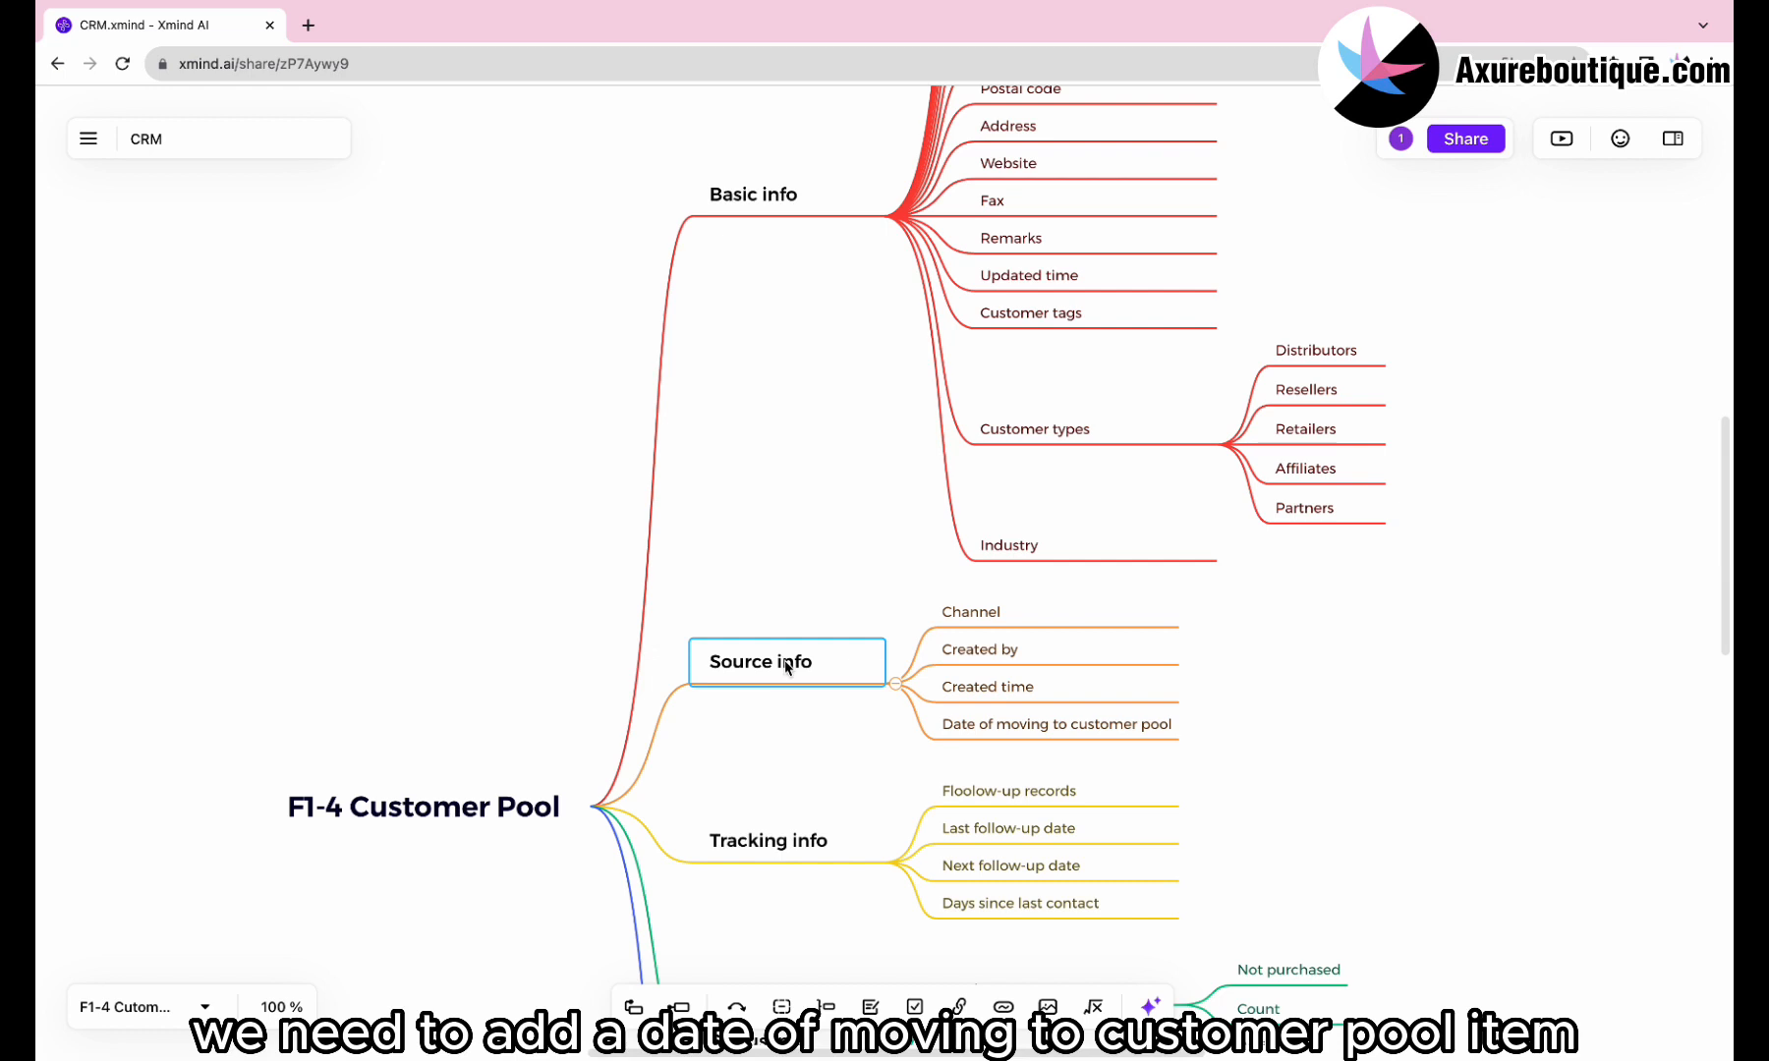
key(Tab)
text(Reason for moving to the customer pool)
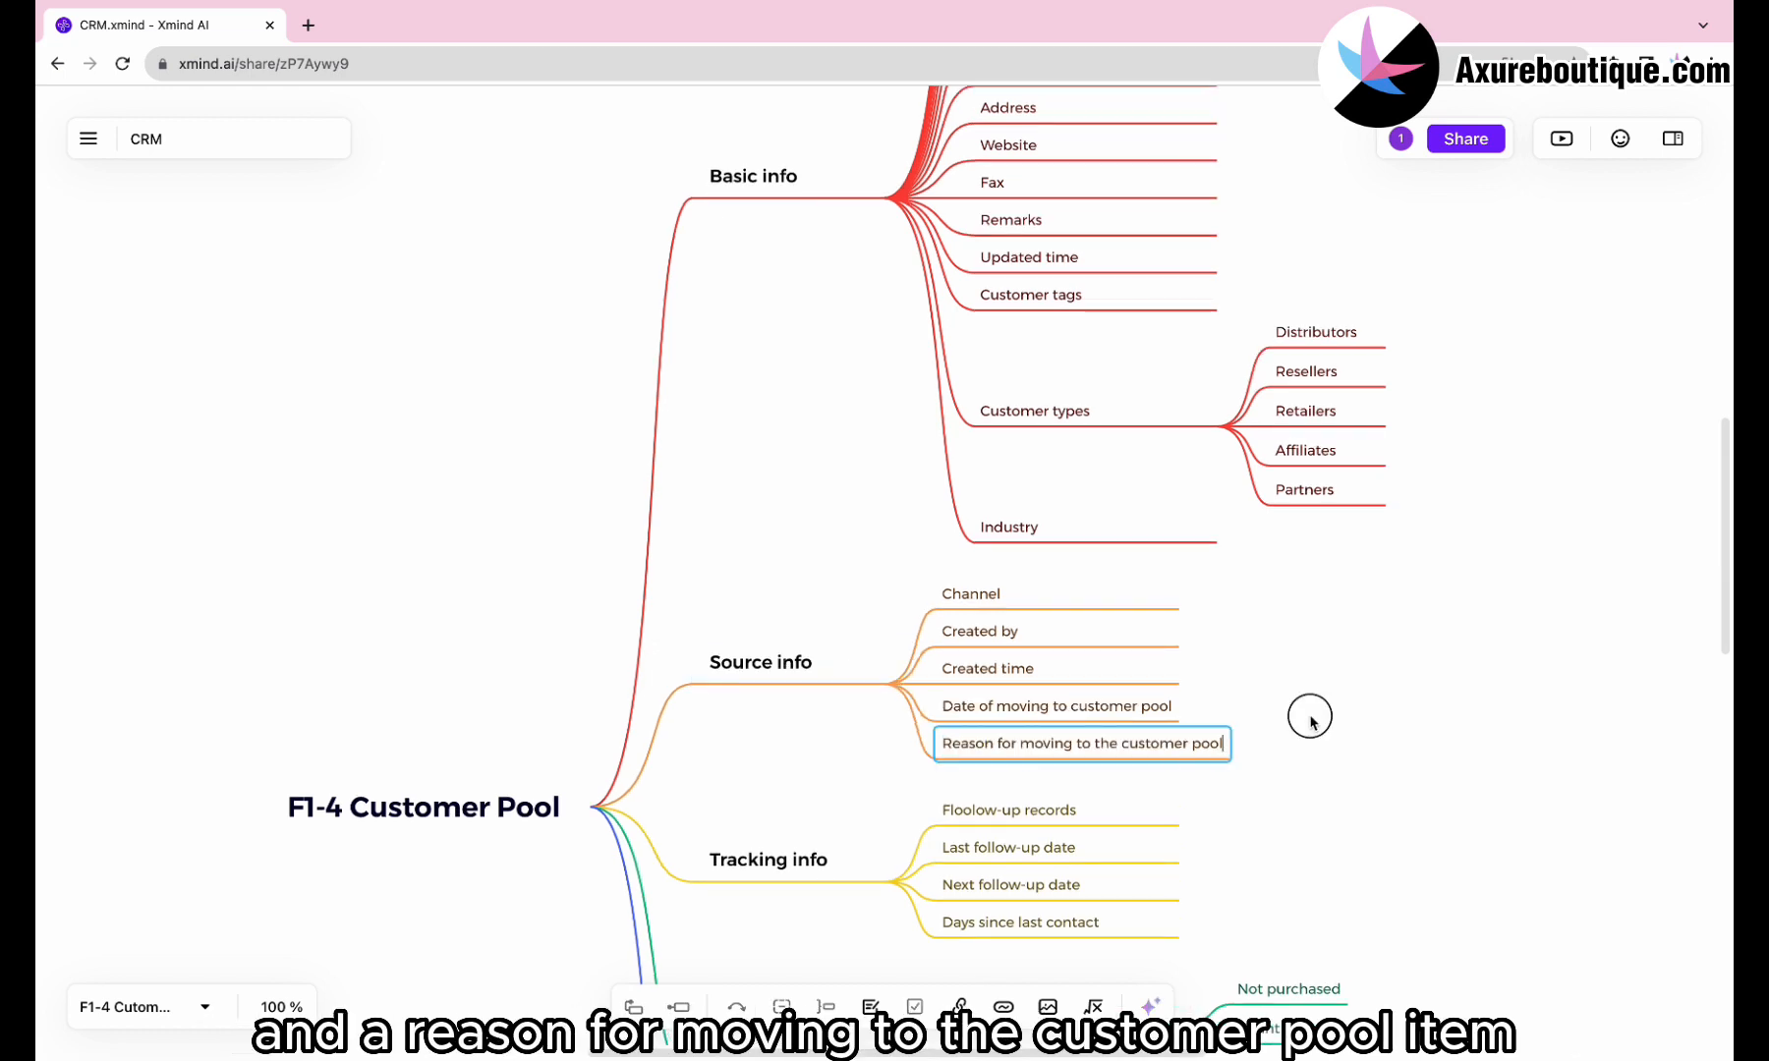
click(1307, 715)
scroll(1311, 722, down, 5)
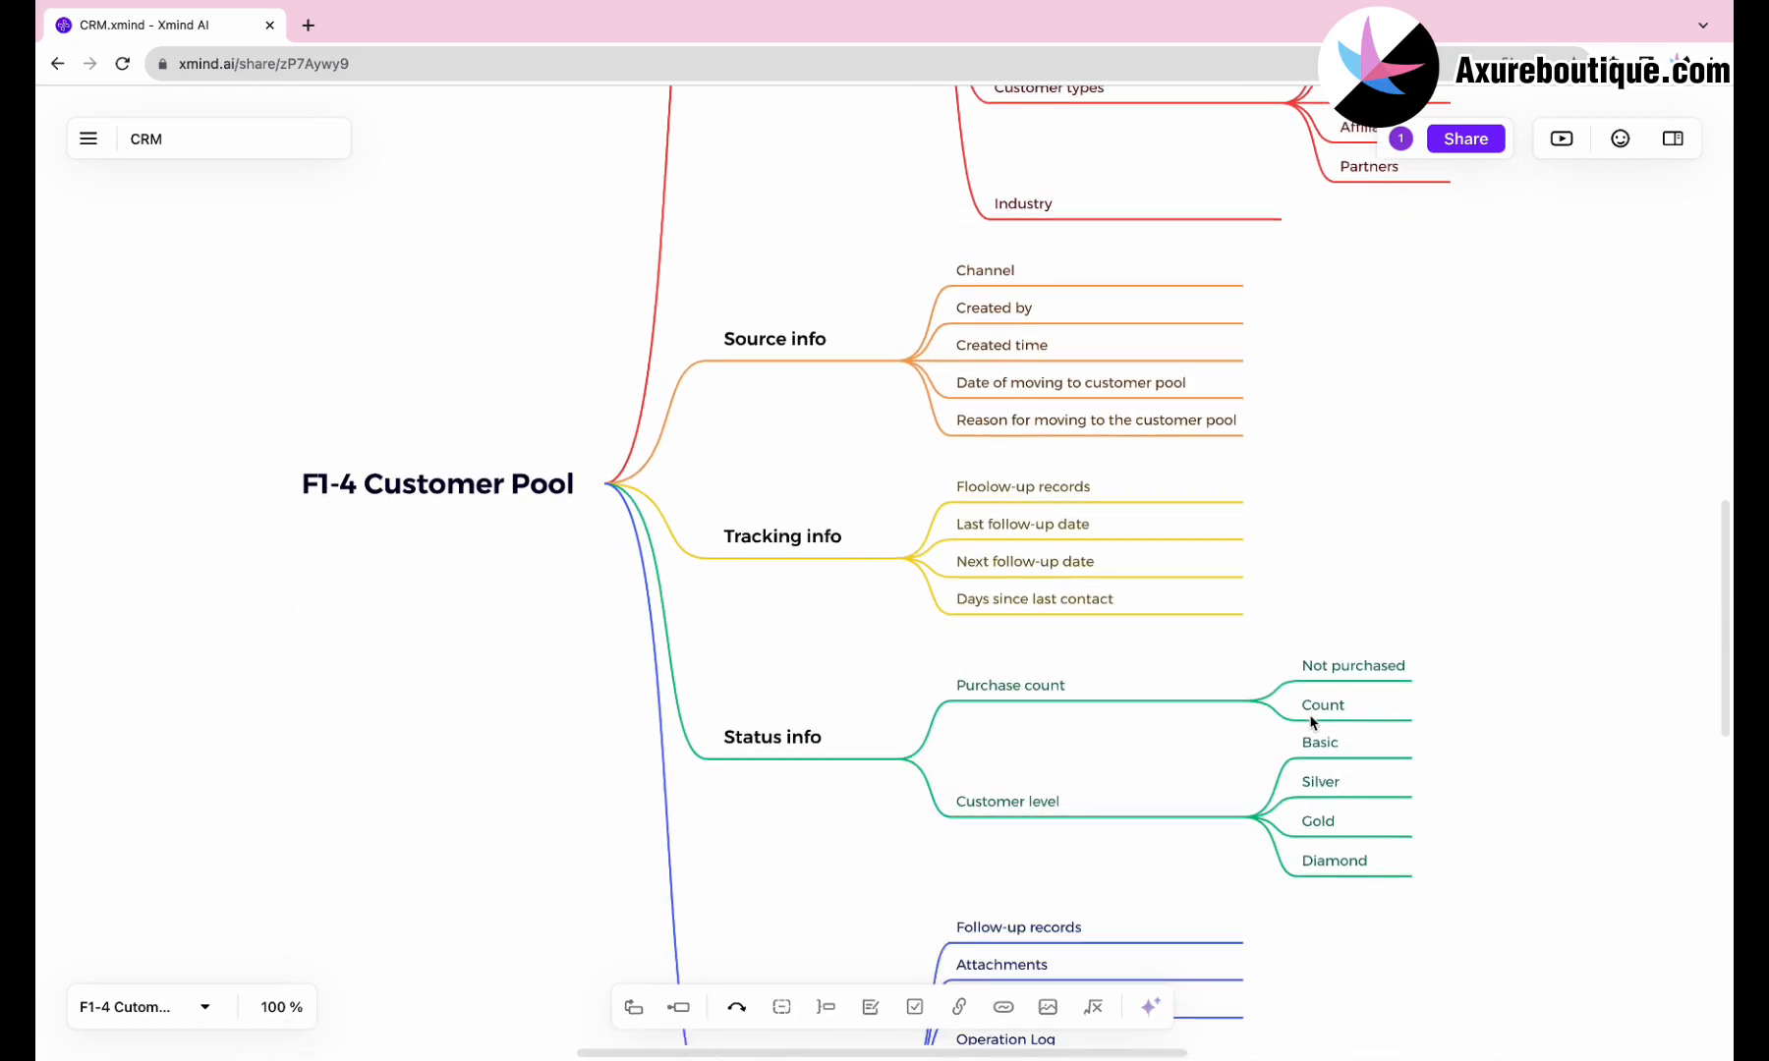
scroll(1311, 722, down, 5)
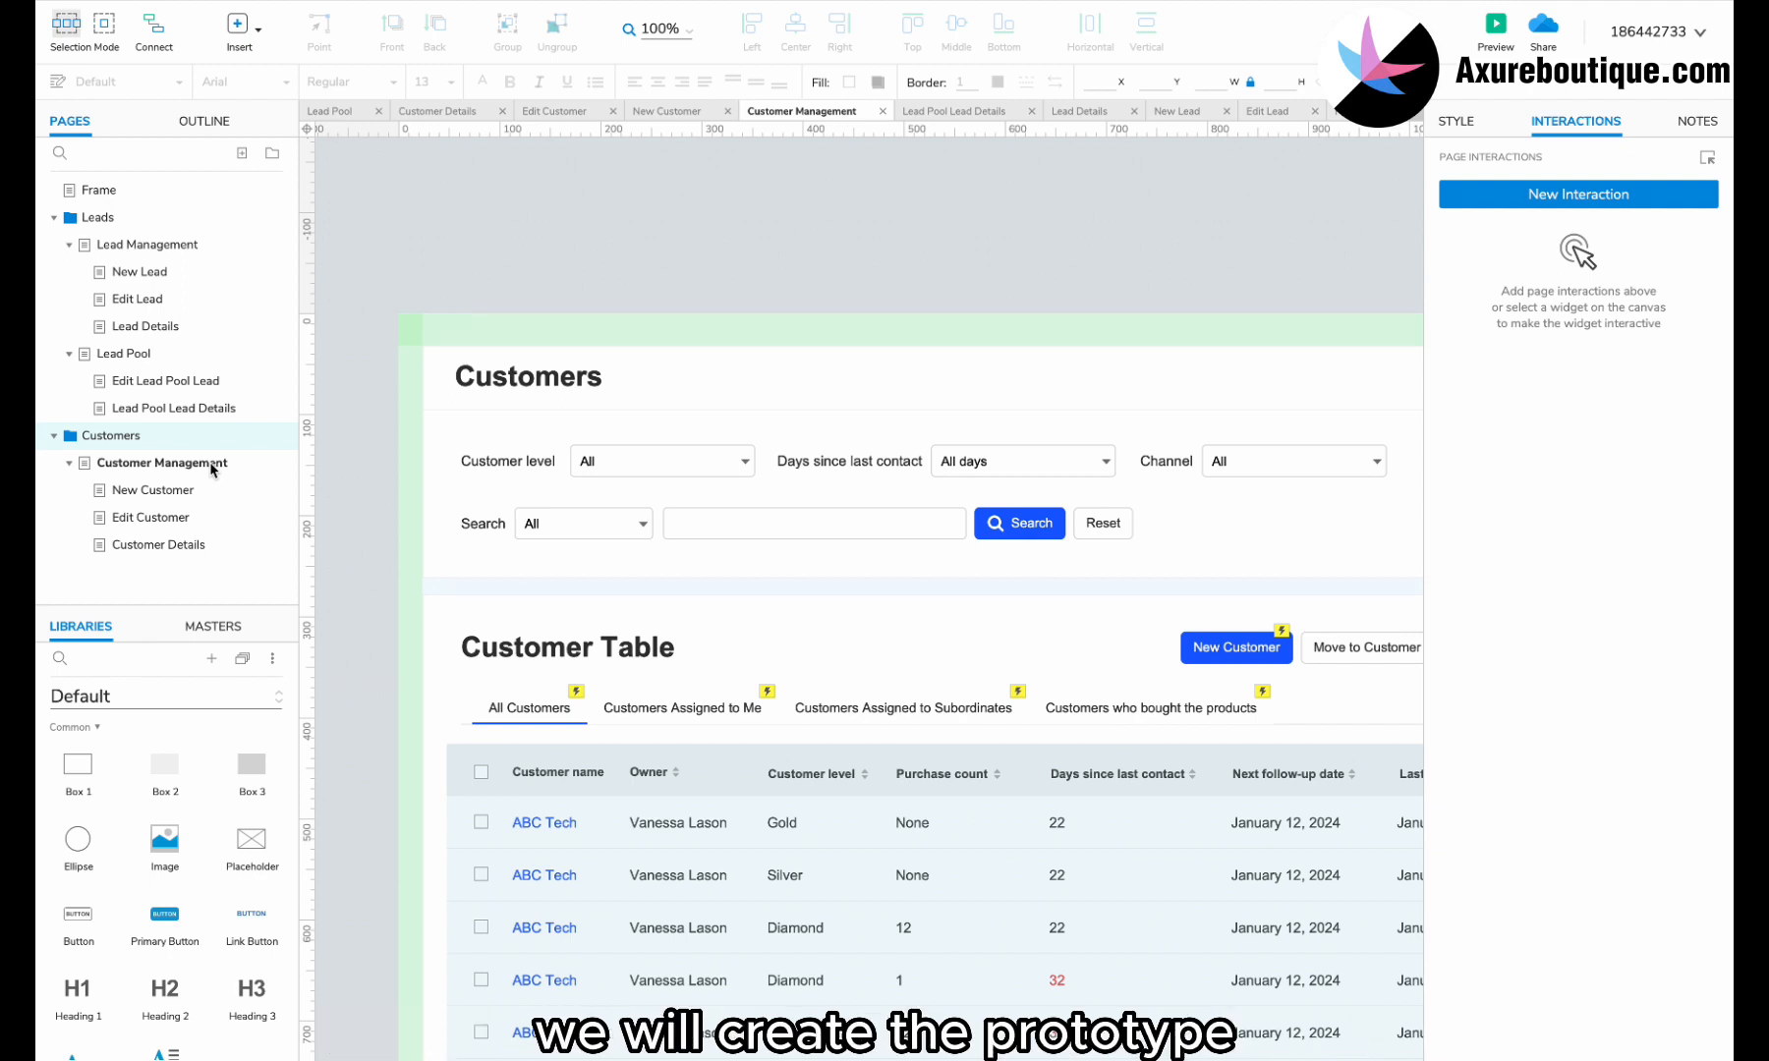
In Axure RP, duplicate the Customer Management page with its subpages and rename the copy Customer Pool.
right_click(216, 463)
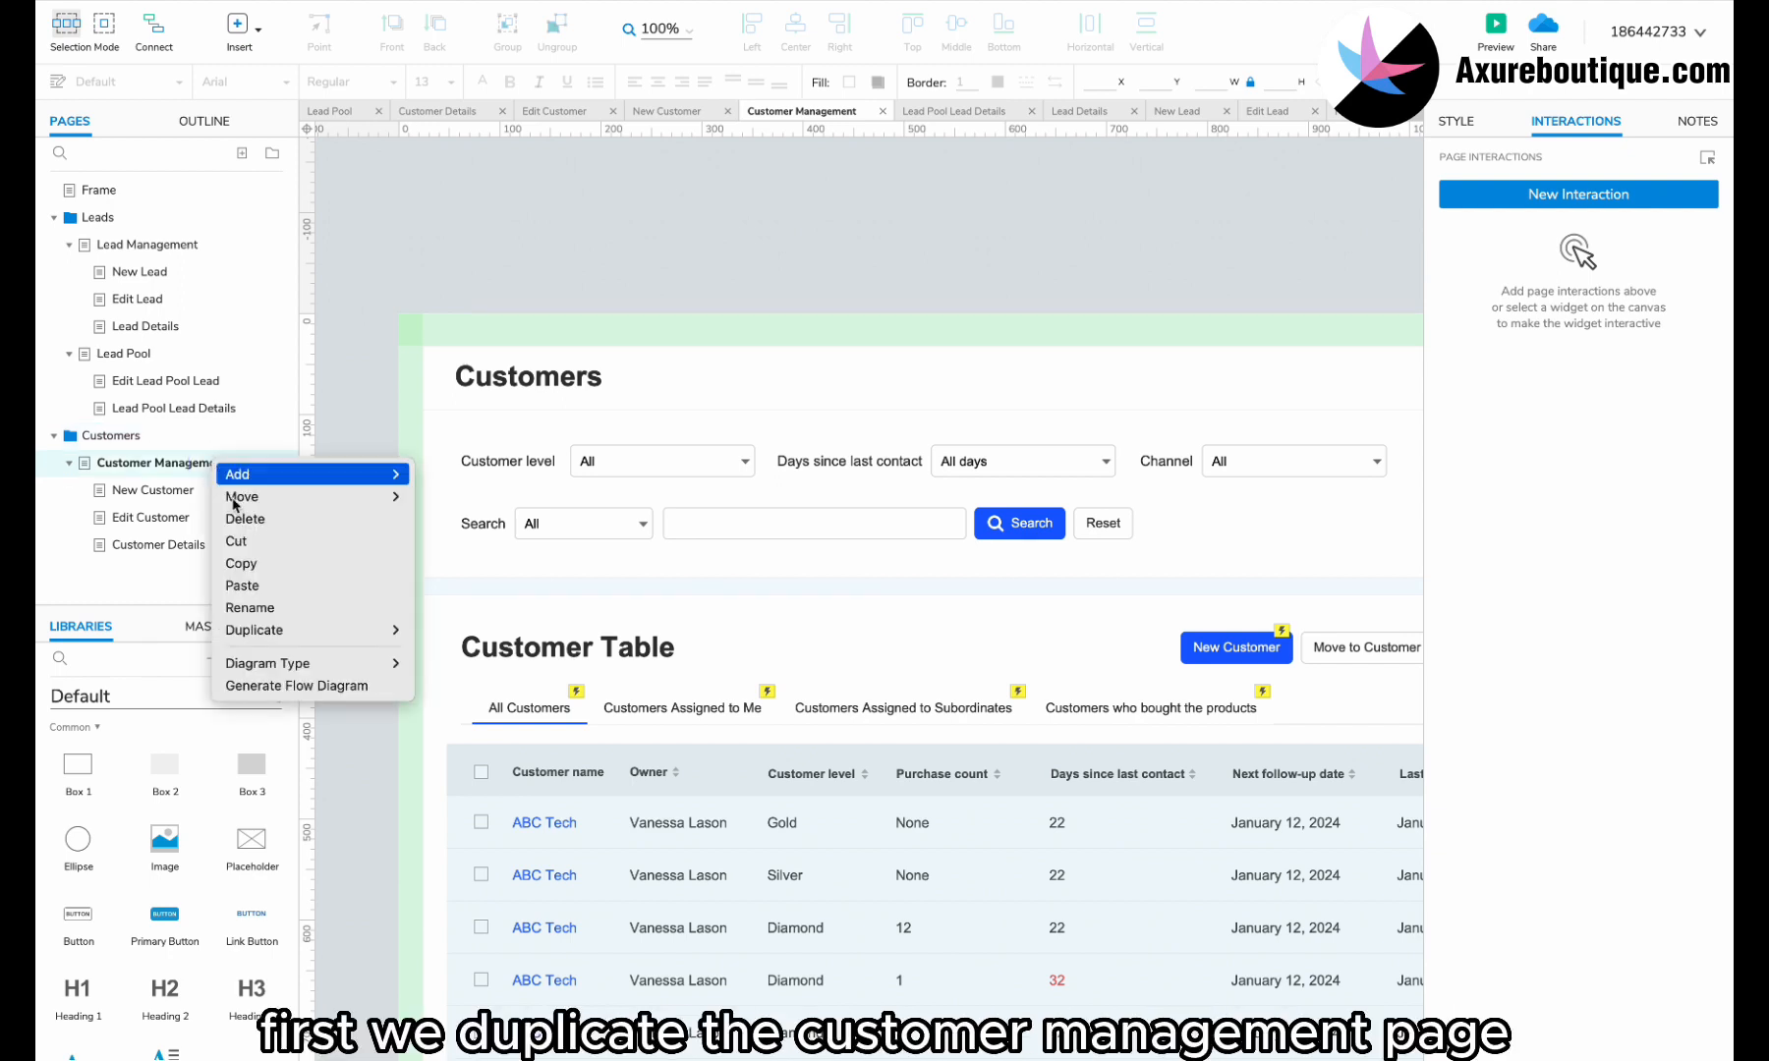
mouse_move(354, 633)
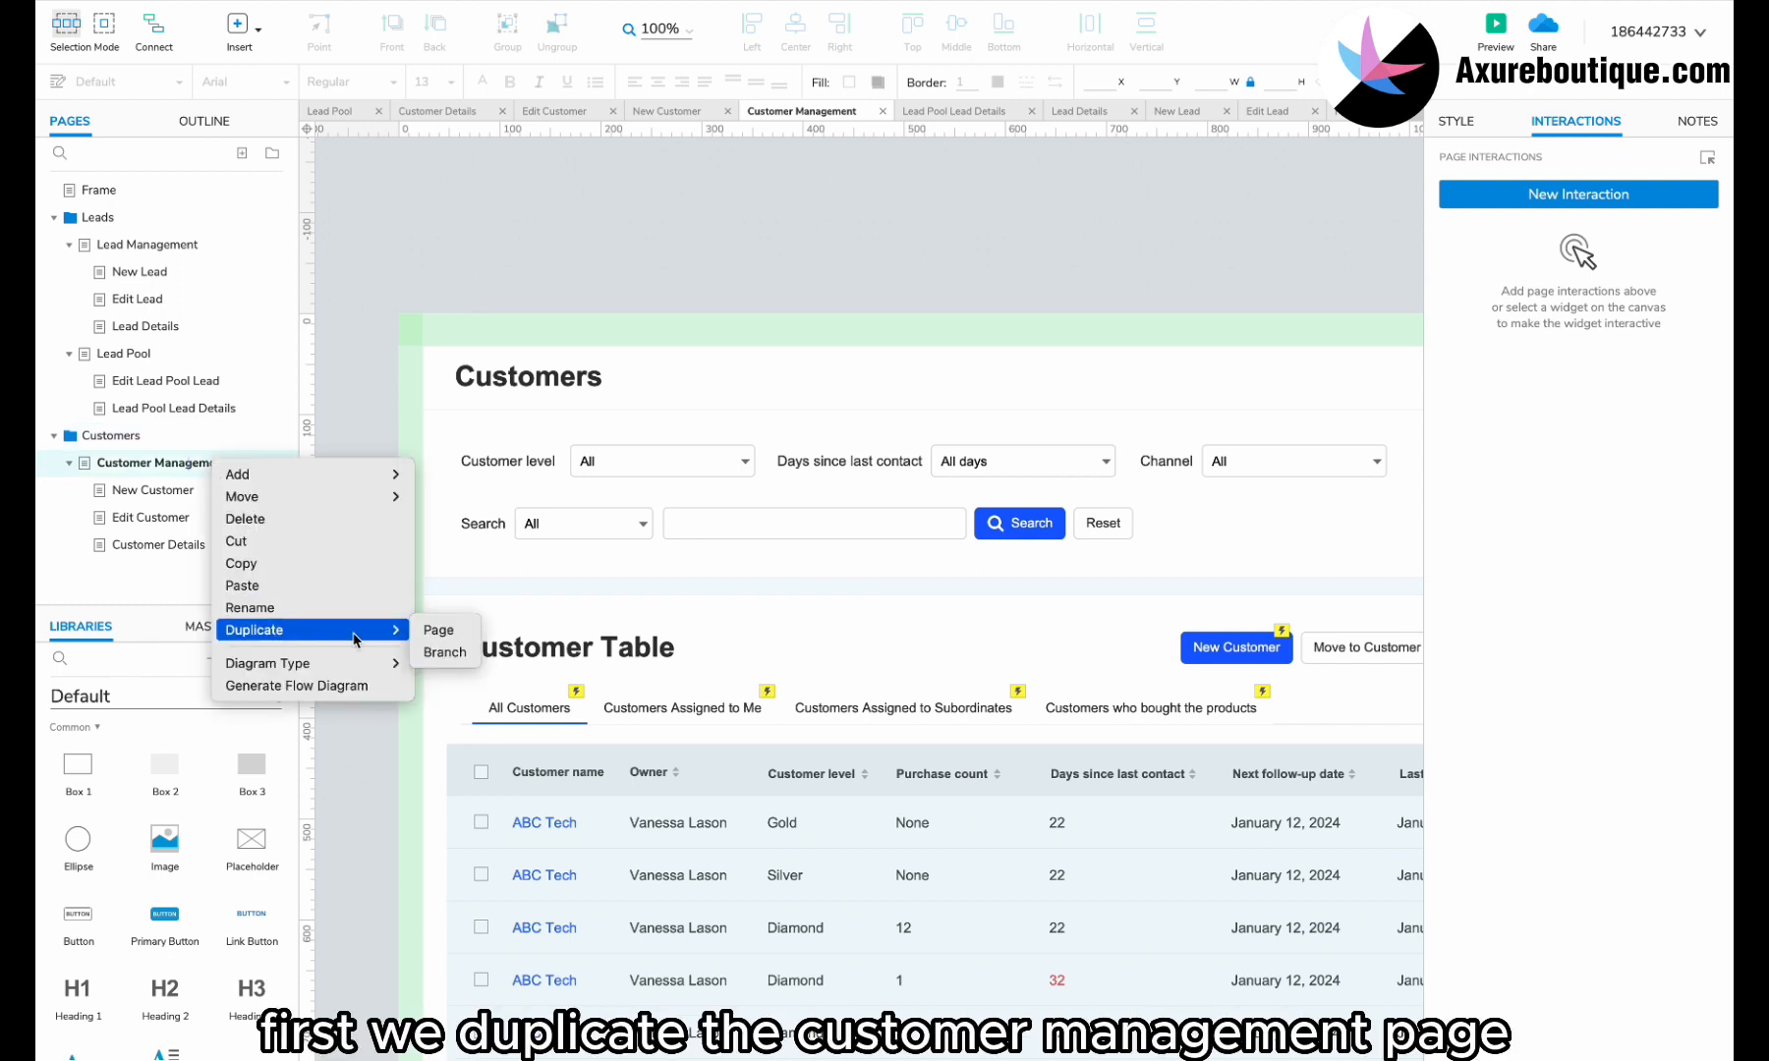
click(432, 657)
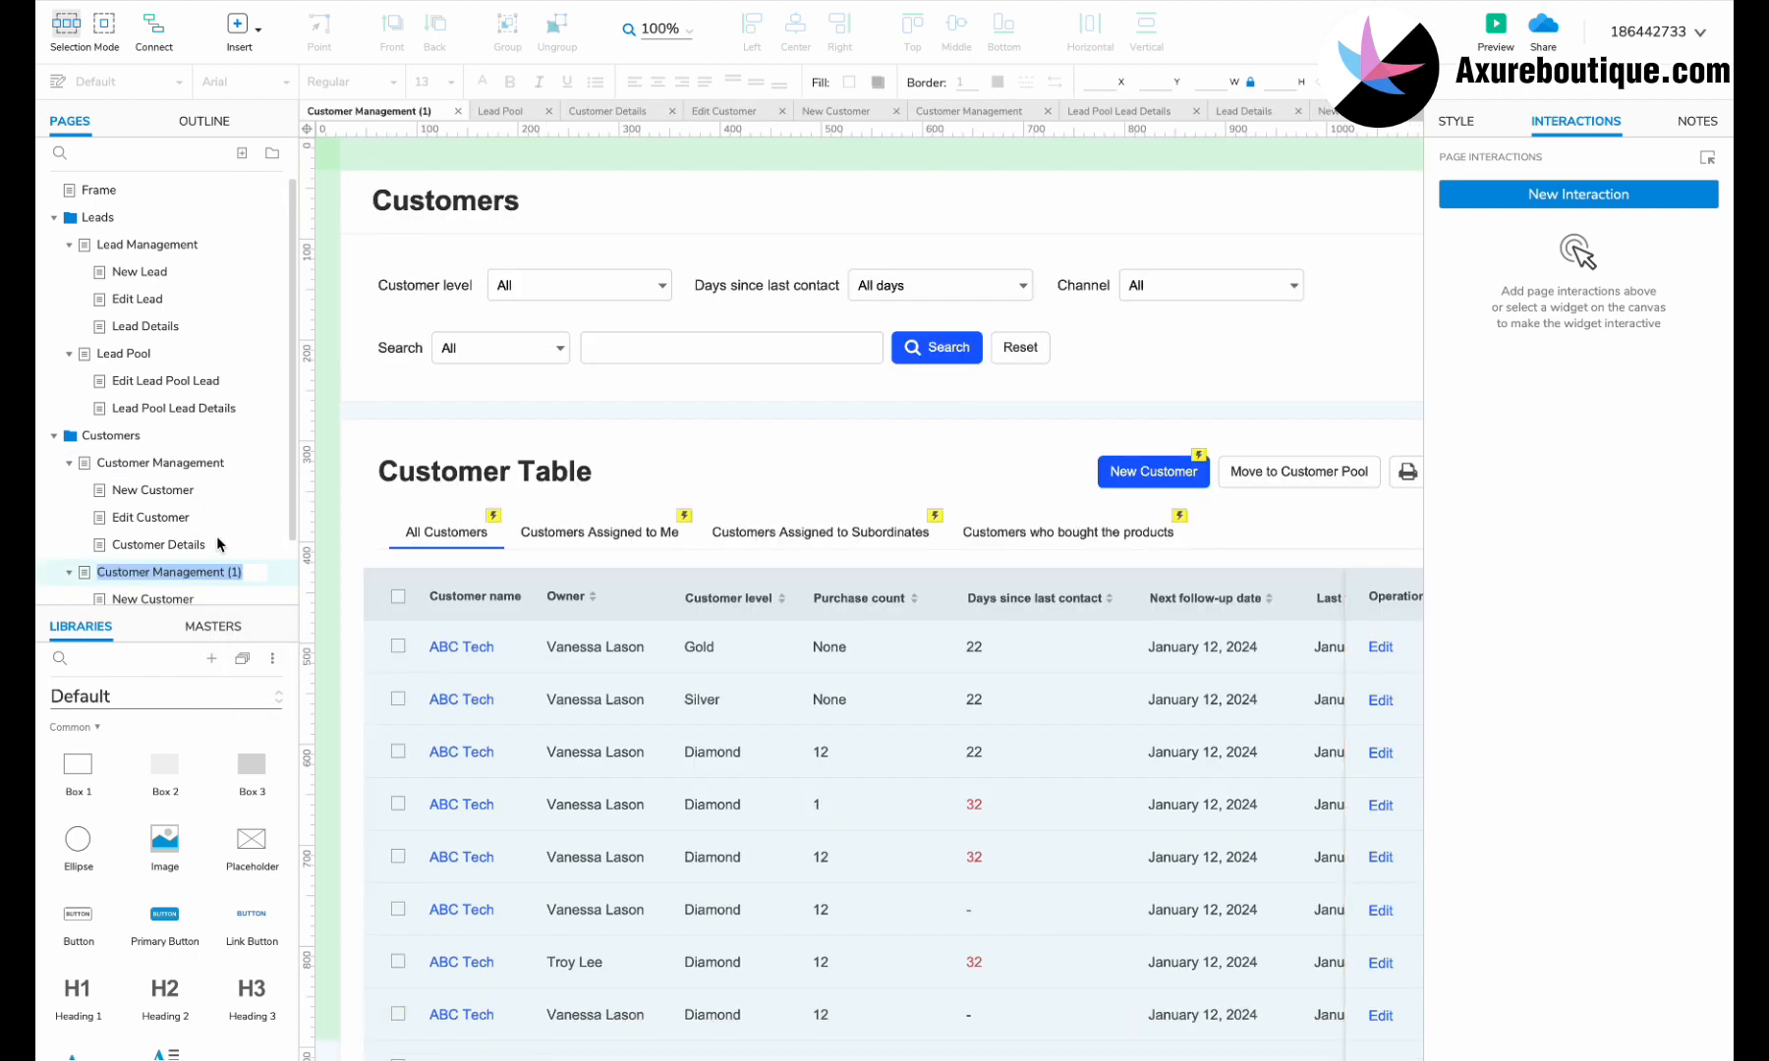
scroll(213, 529, down, 2)
click(169, 505)
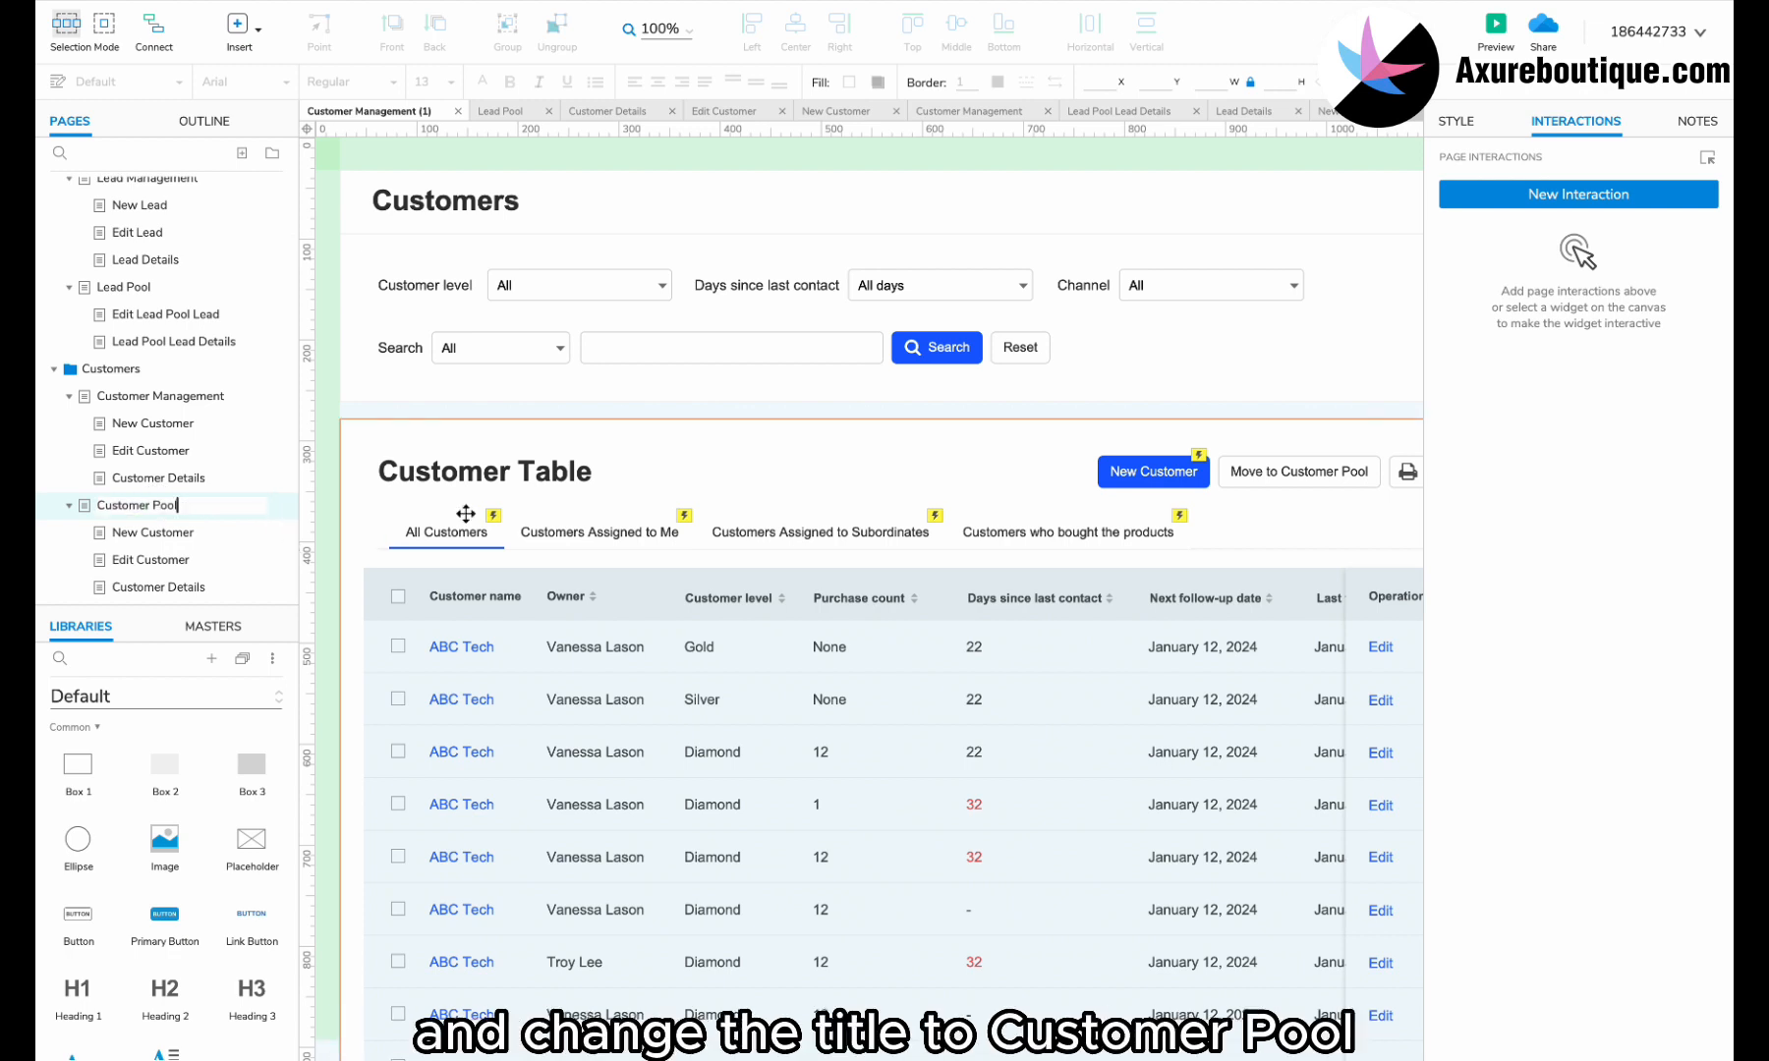
Change the Customers heading on the duplicated page to Customer Pool.
click(452, 200)
double_click(462, 200)
text(Customer Pool)
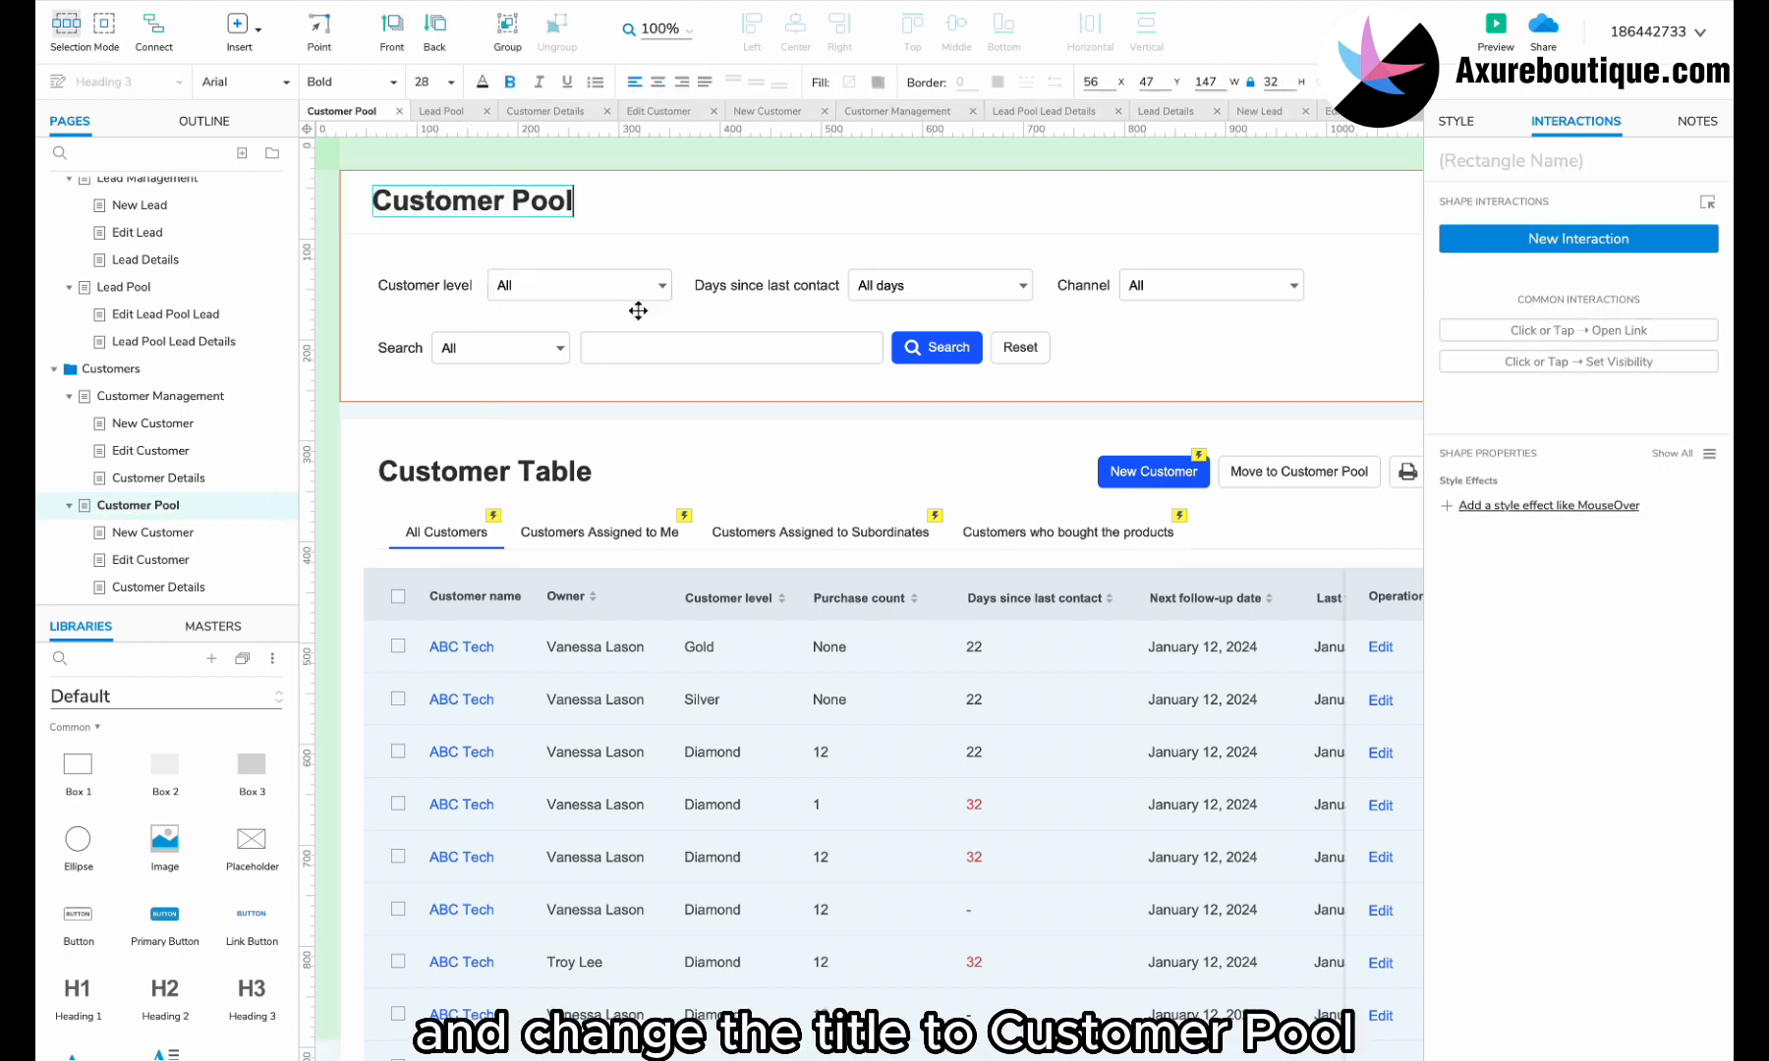
click(637, 311)
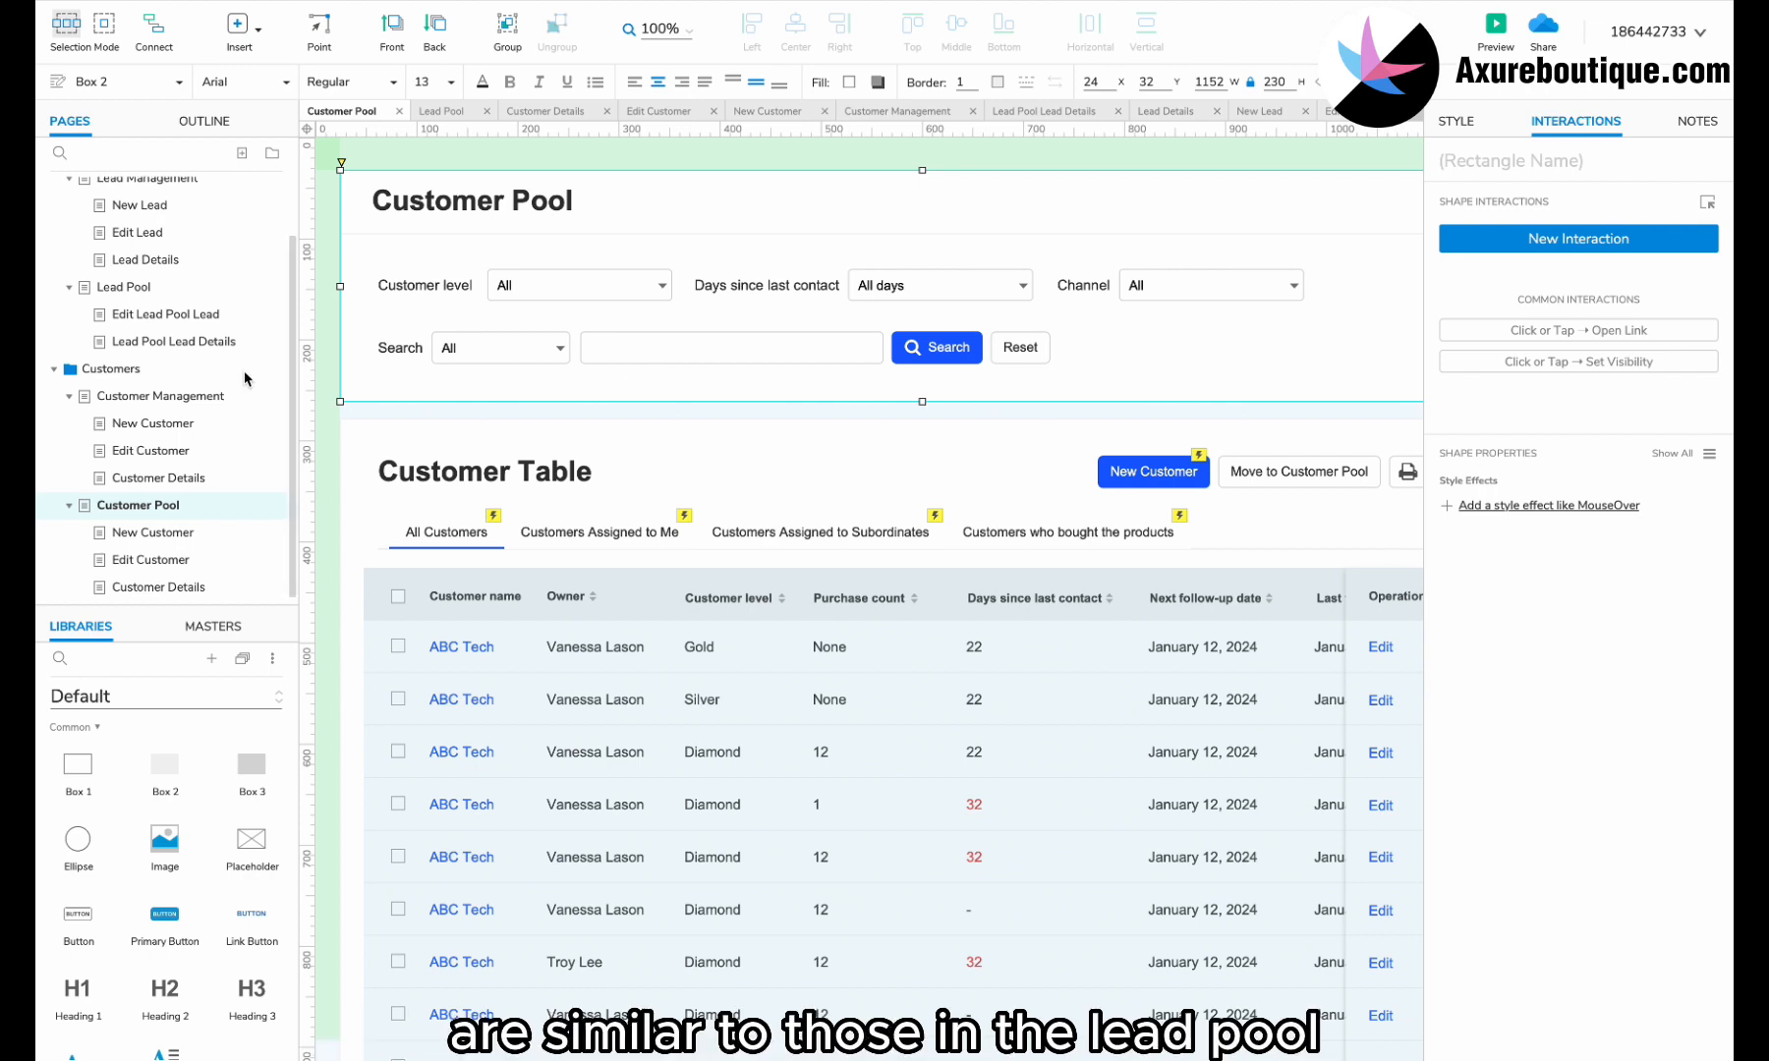
Copy the filter and search widgets, including the Search and Reset buttons, from the Lead Pool page.
click(187, 287)
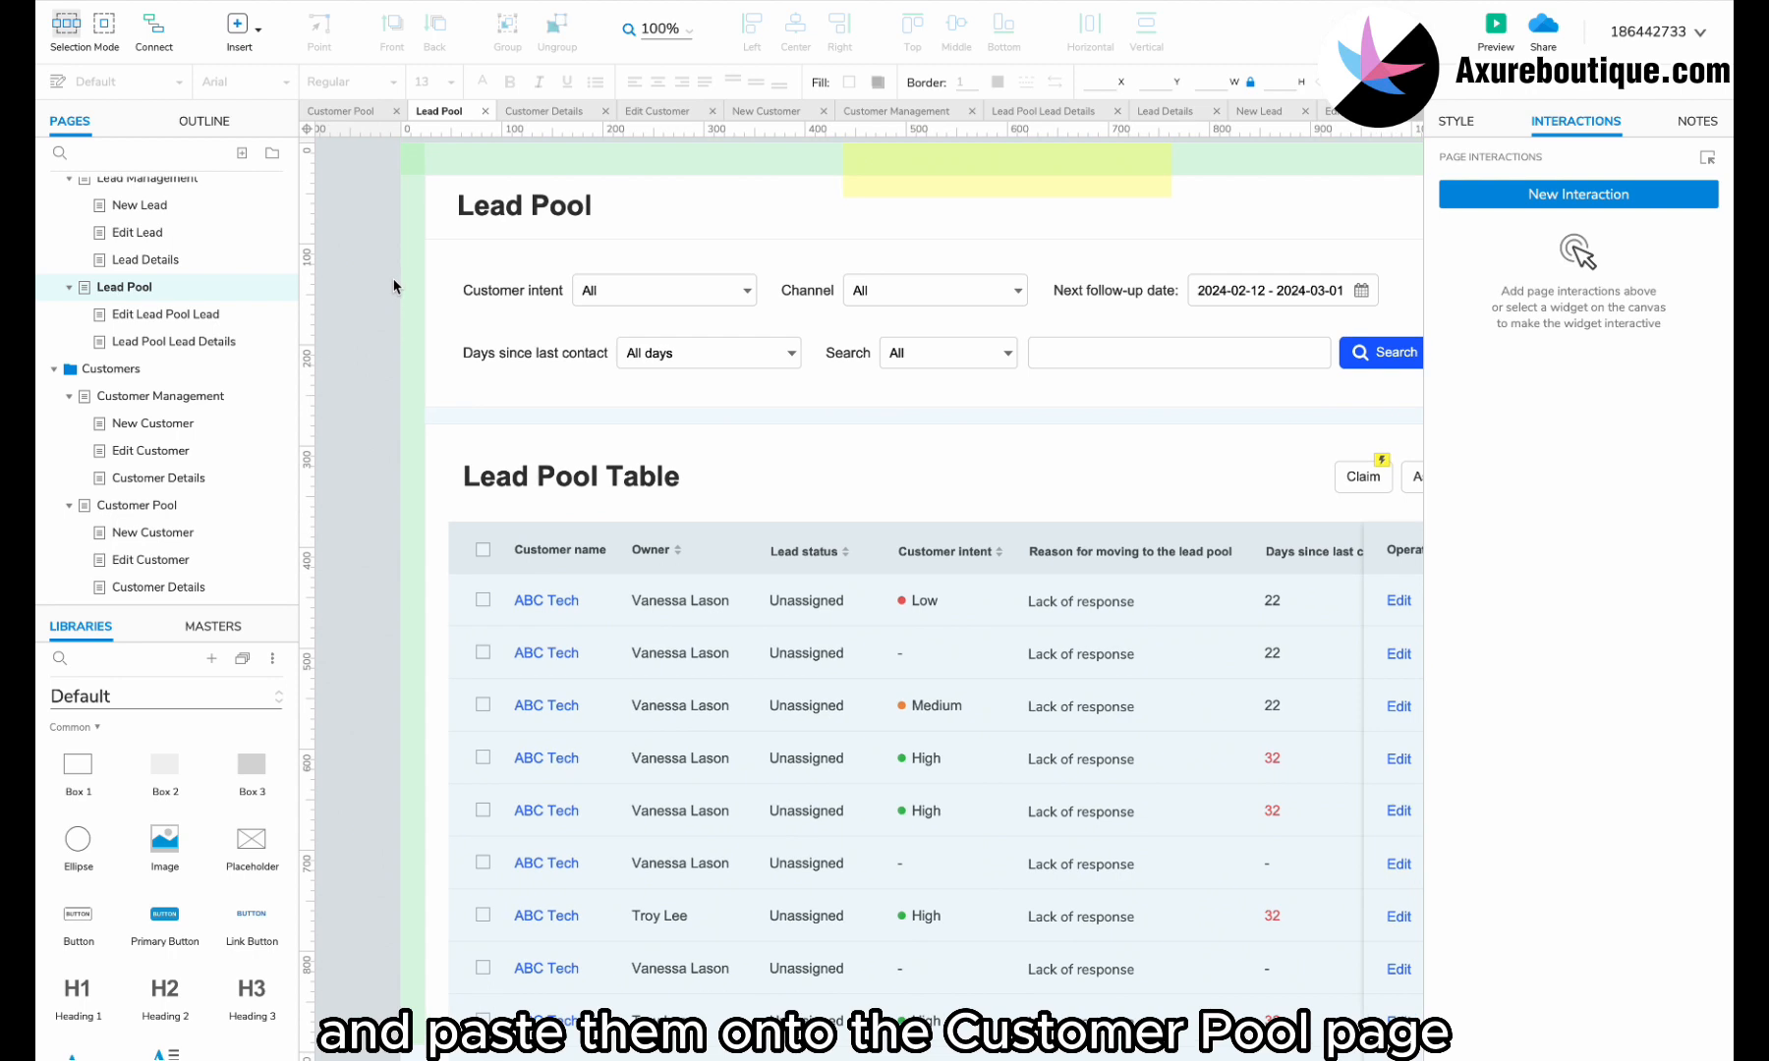
click(909, 306)
drag(909, 306, 1303, 373)
ctrl+click(1295, 380)
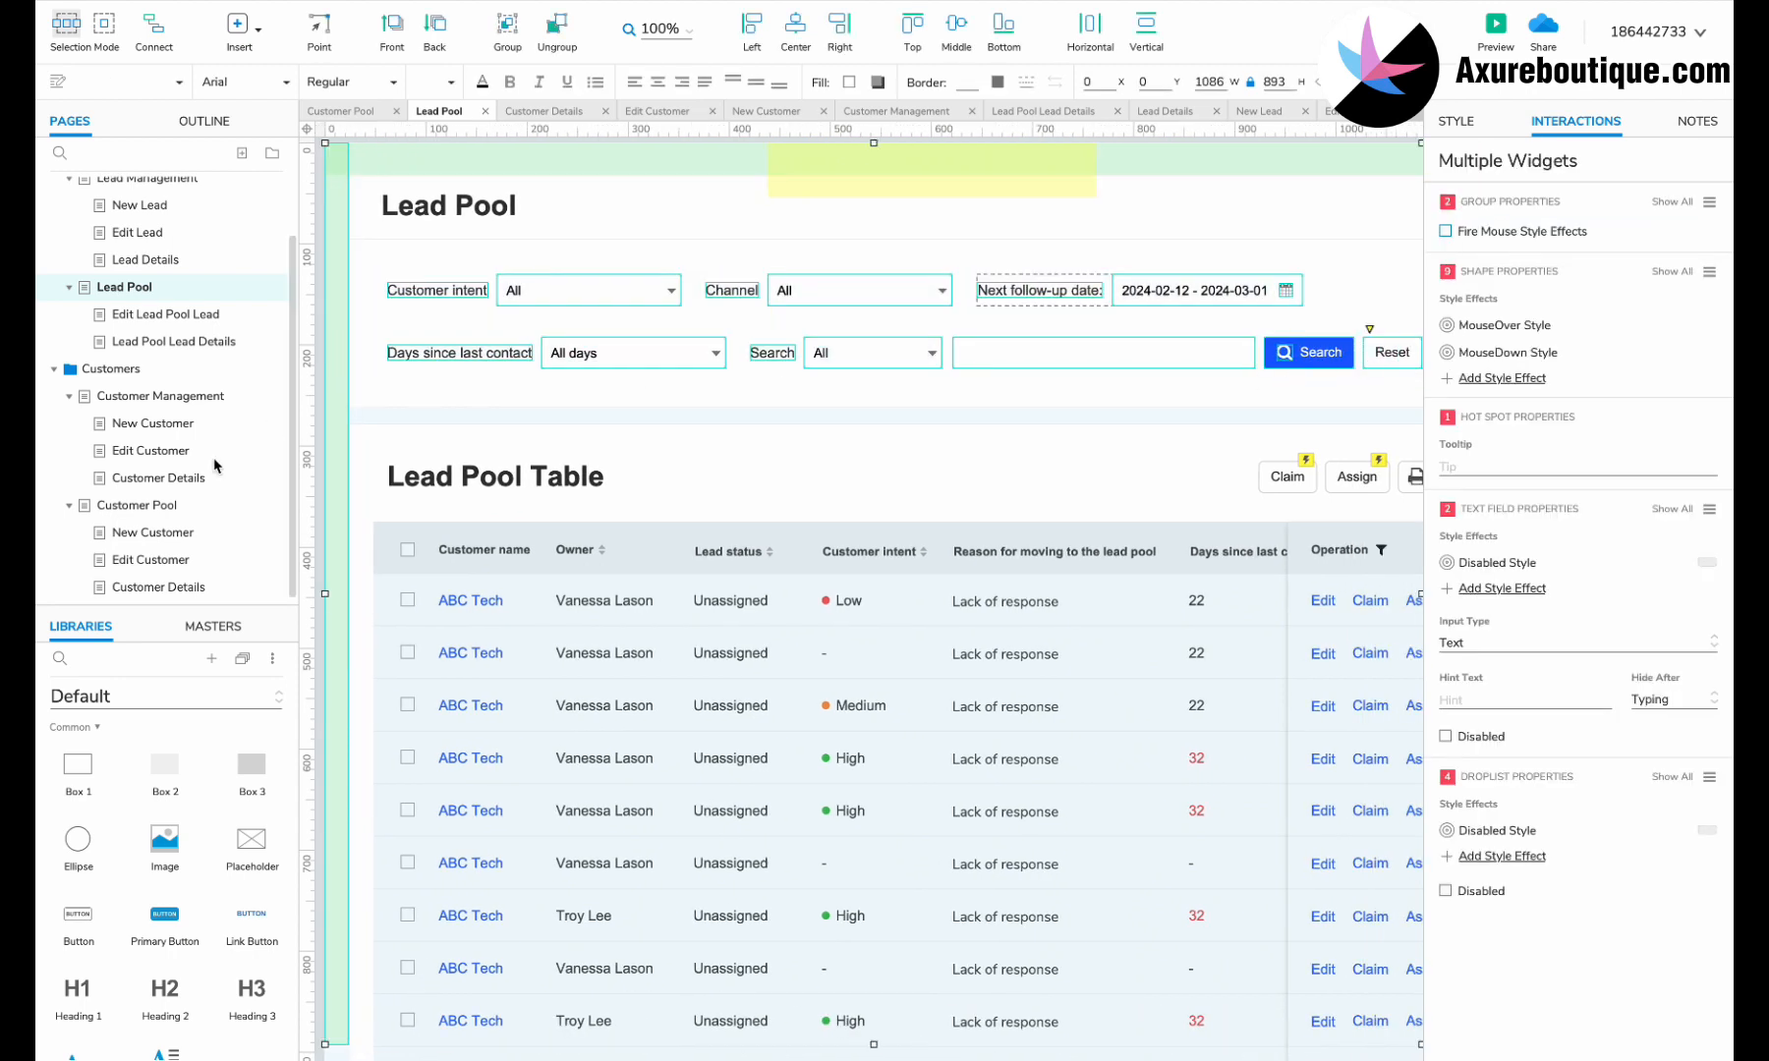
Replace the filter and search widgets on the Customer Pool page with the ones copied from Lead Pool.
click(174, 508)
scroll(466, 443, up, 2)
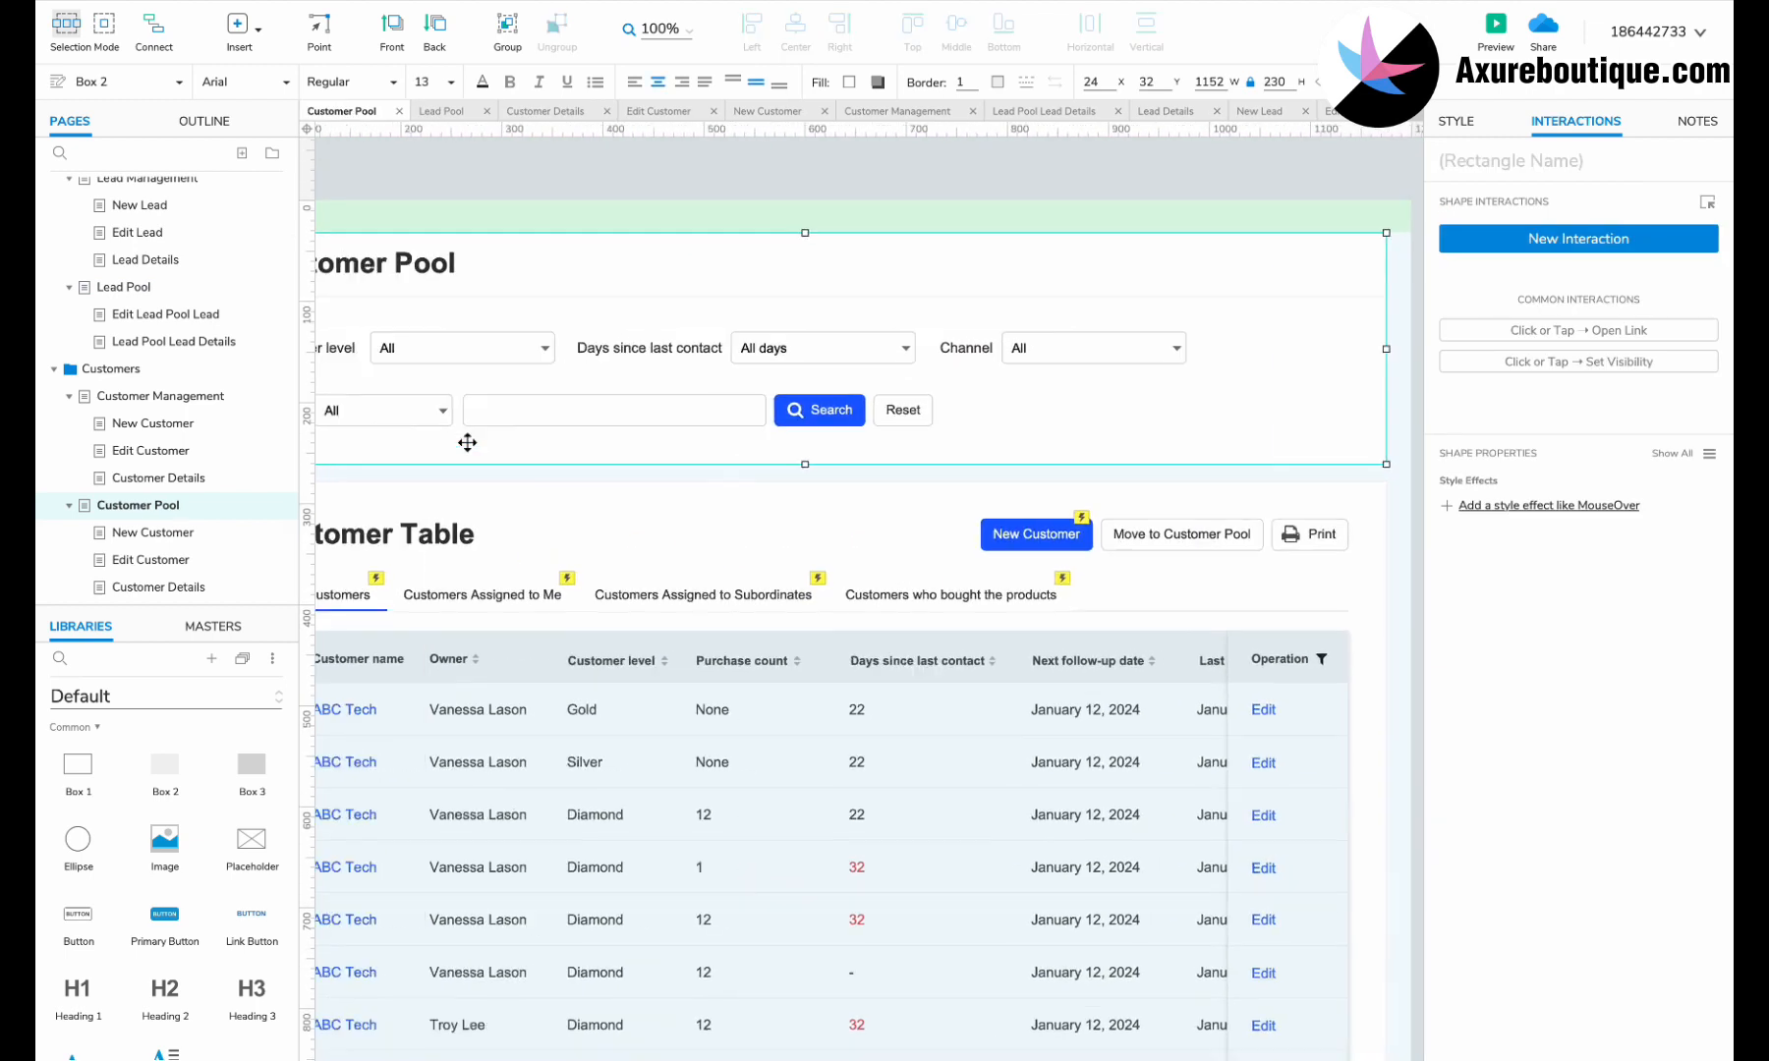
scroll(466, 443, left, 3)
drag(348, 344, 1248, 427)
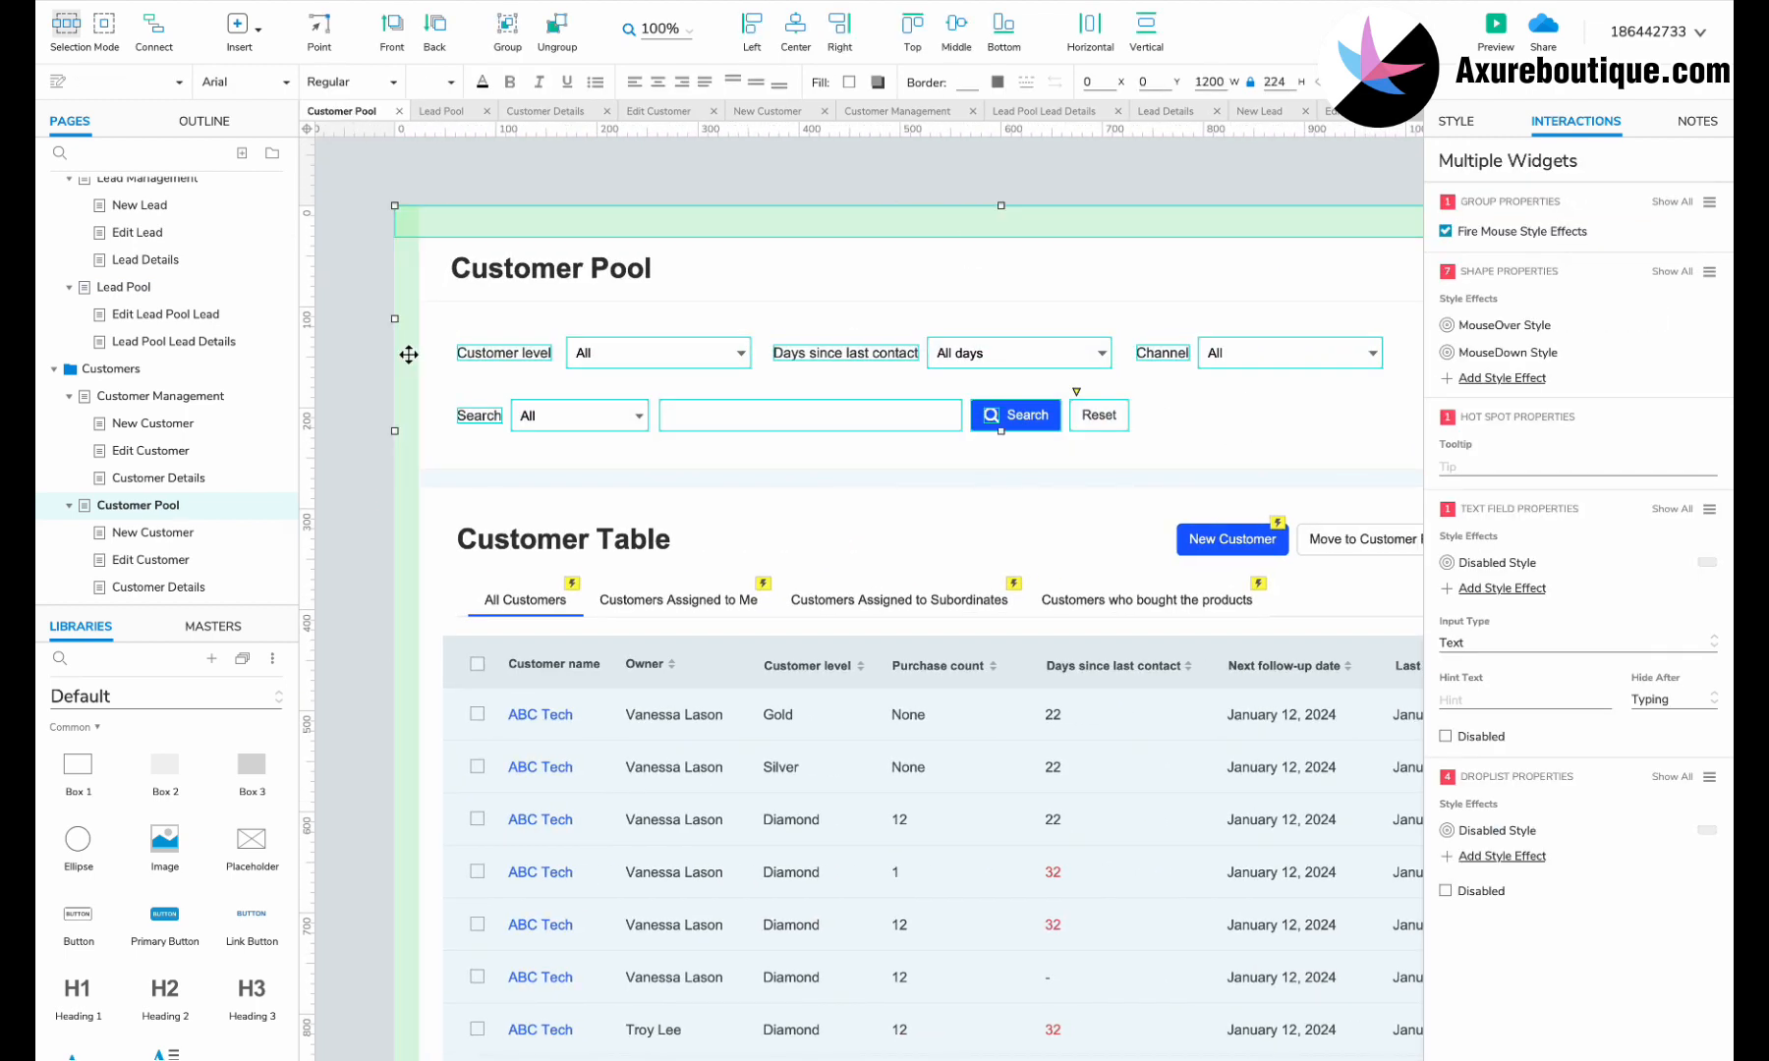
key(Delete)
key(ctrl+z)
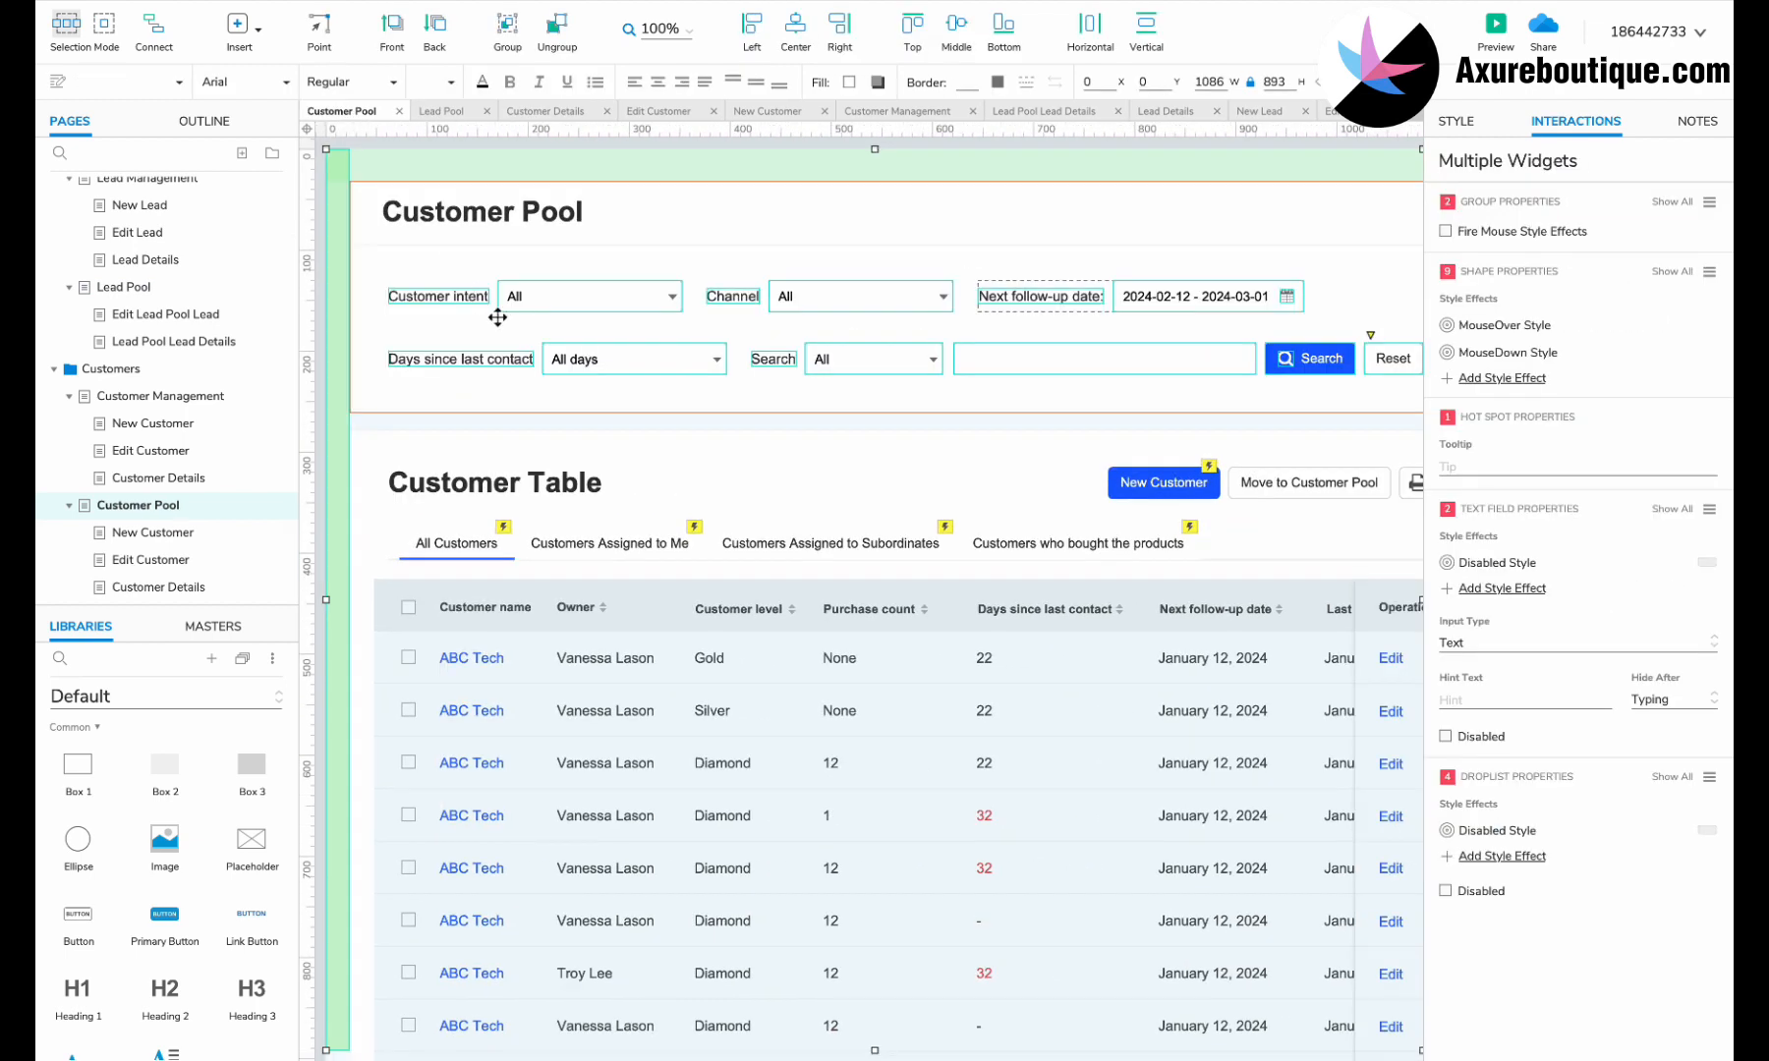
click(497, 317)
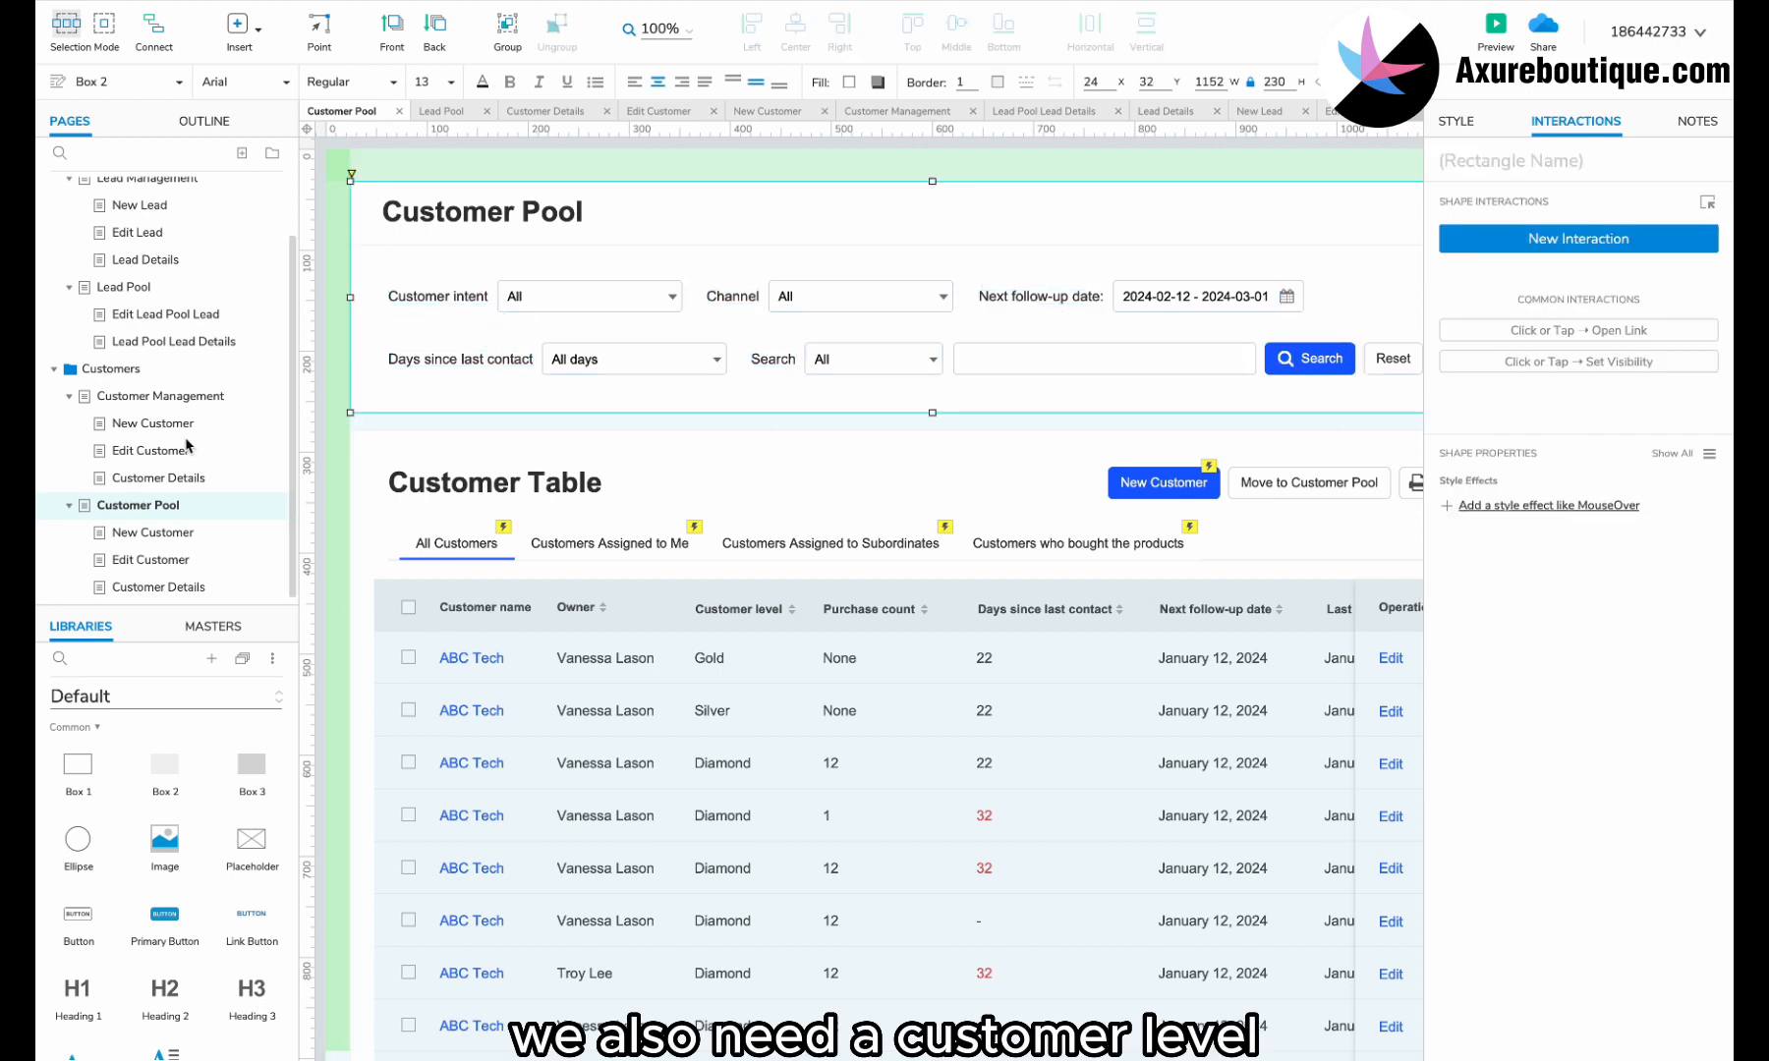
Replace the Customer intent filter on the Customer Pool page with the Customer level label and dropdown copied from Customer Management.
click(191, 396)
click(511, 460)
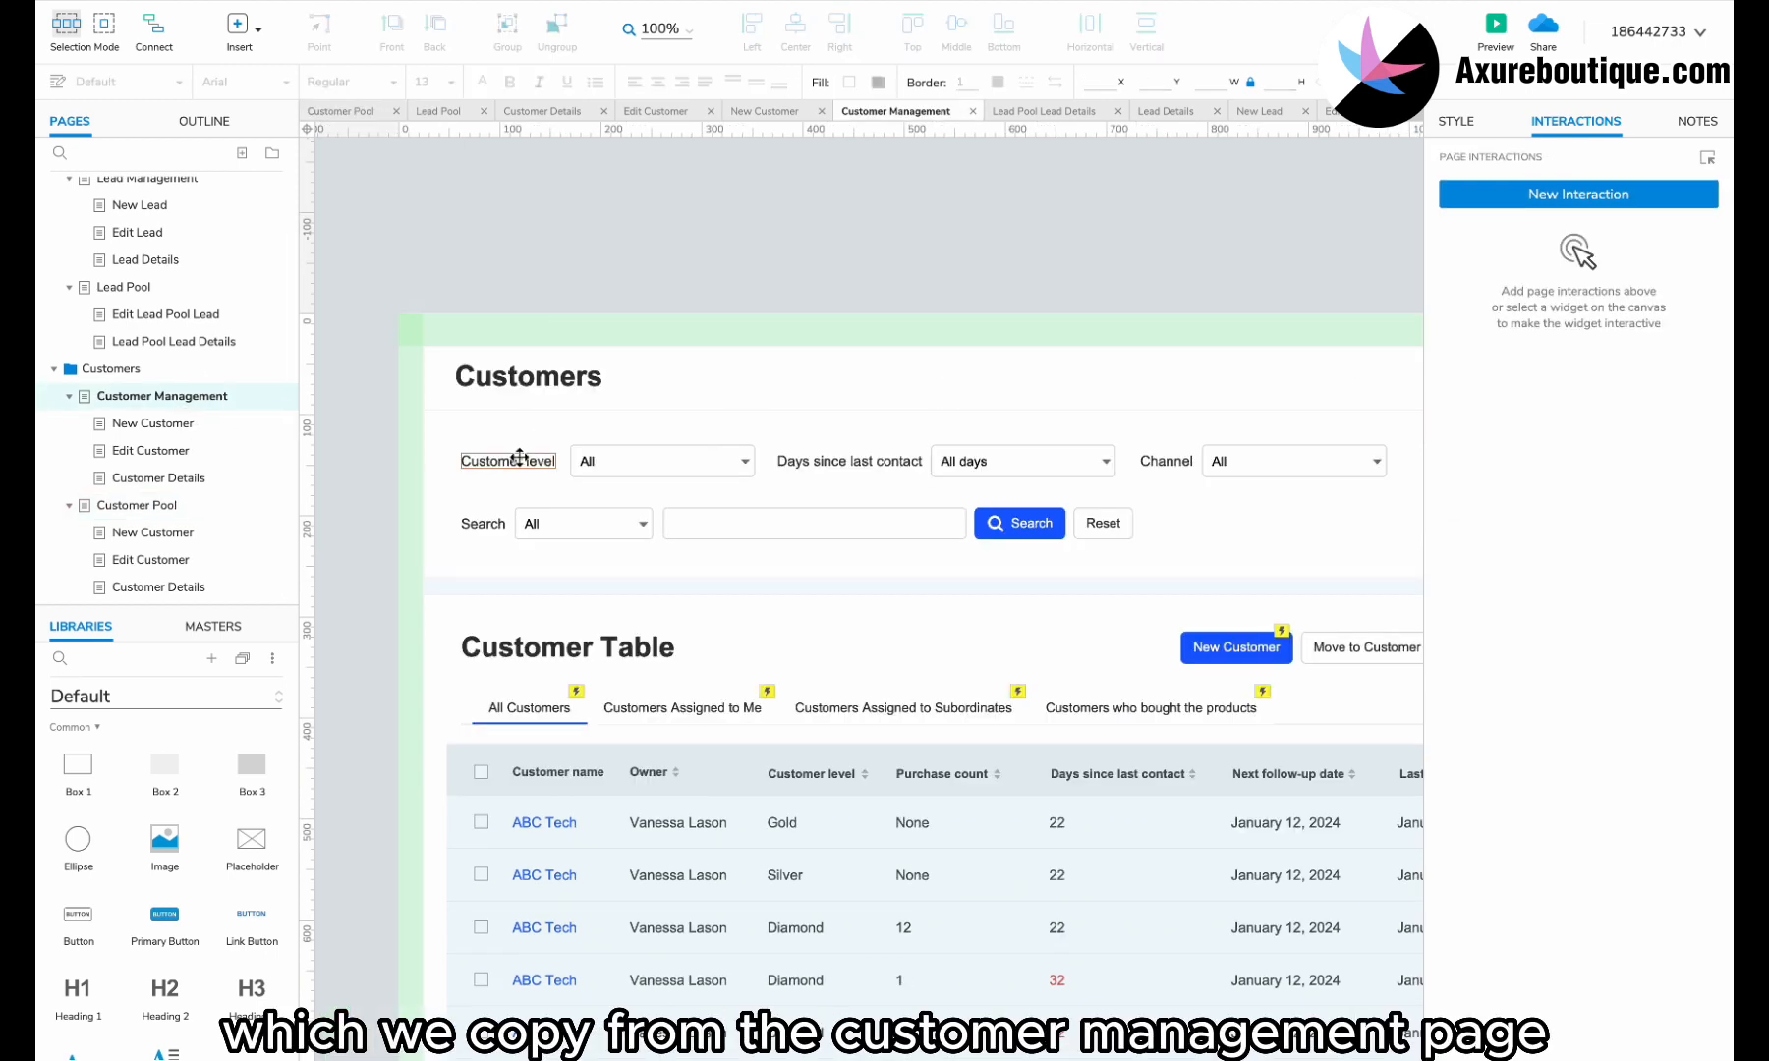
shift+click(630, 461)
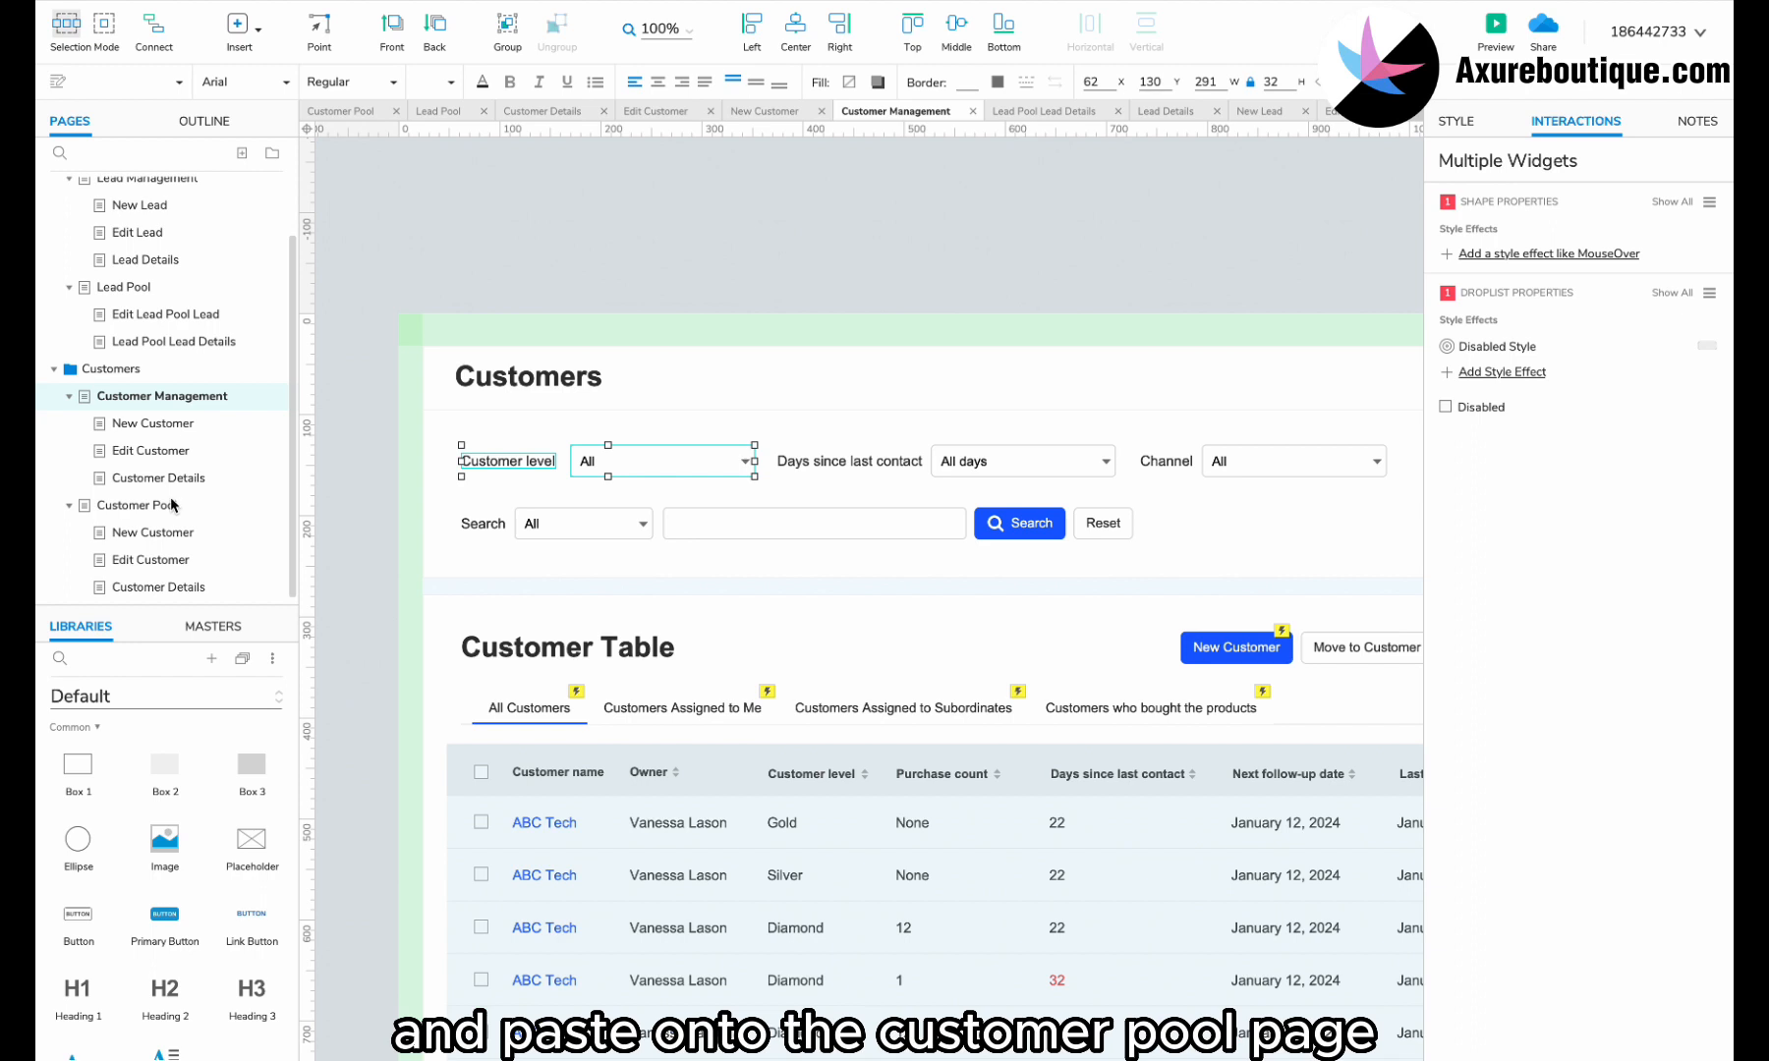
click(172, 504)
click(438, 298)
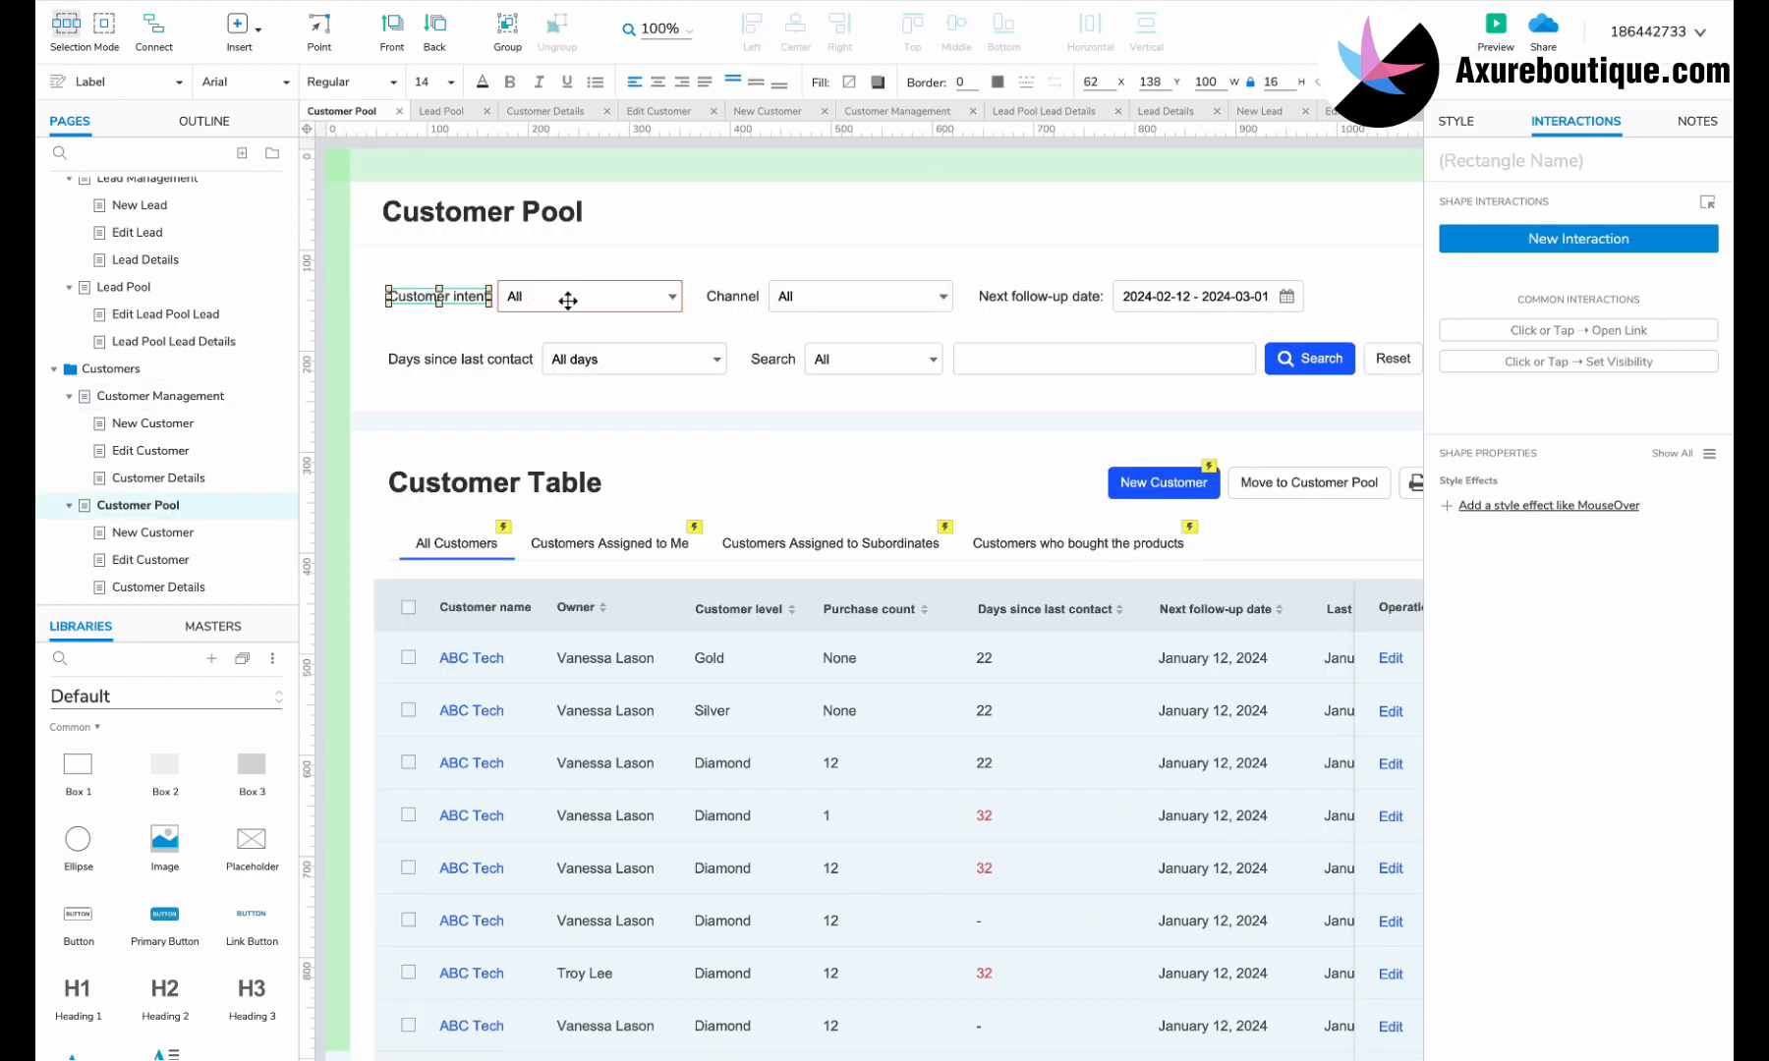
shift+click(573, 296)
key(Delete)
key(ctrl+v)
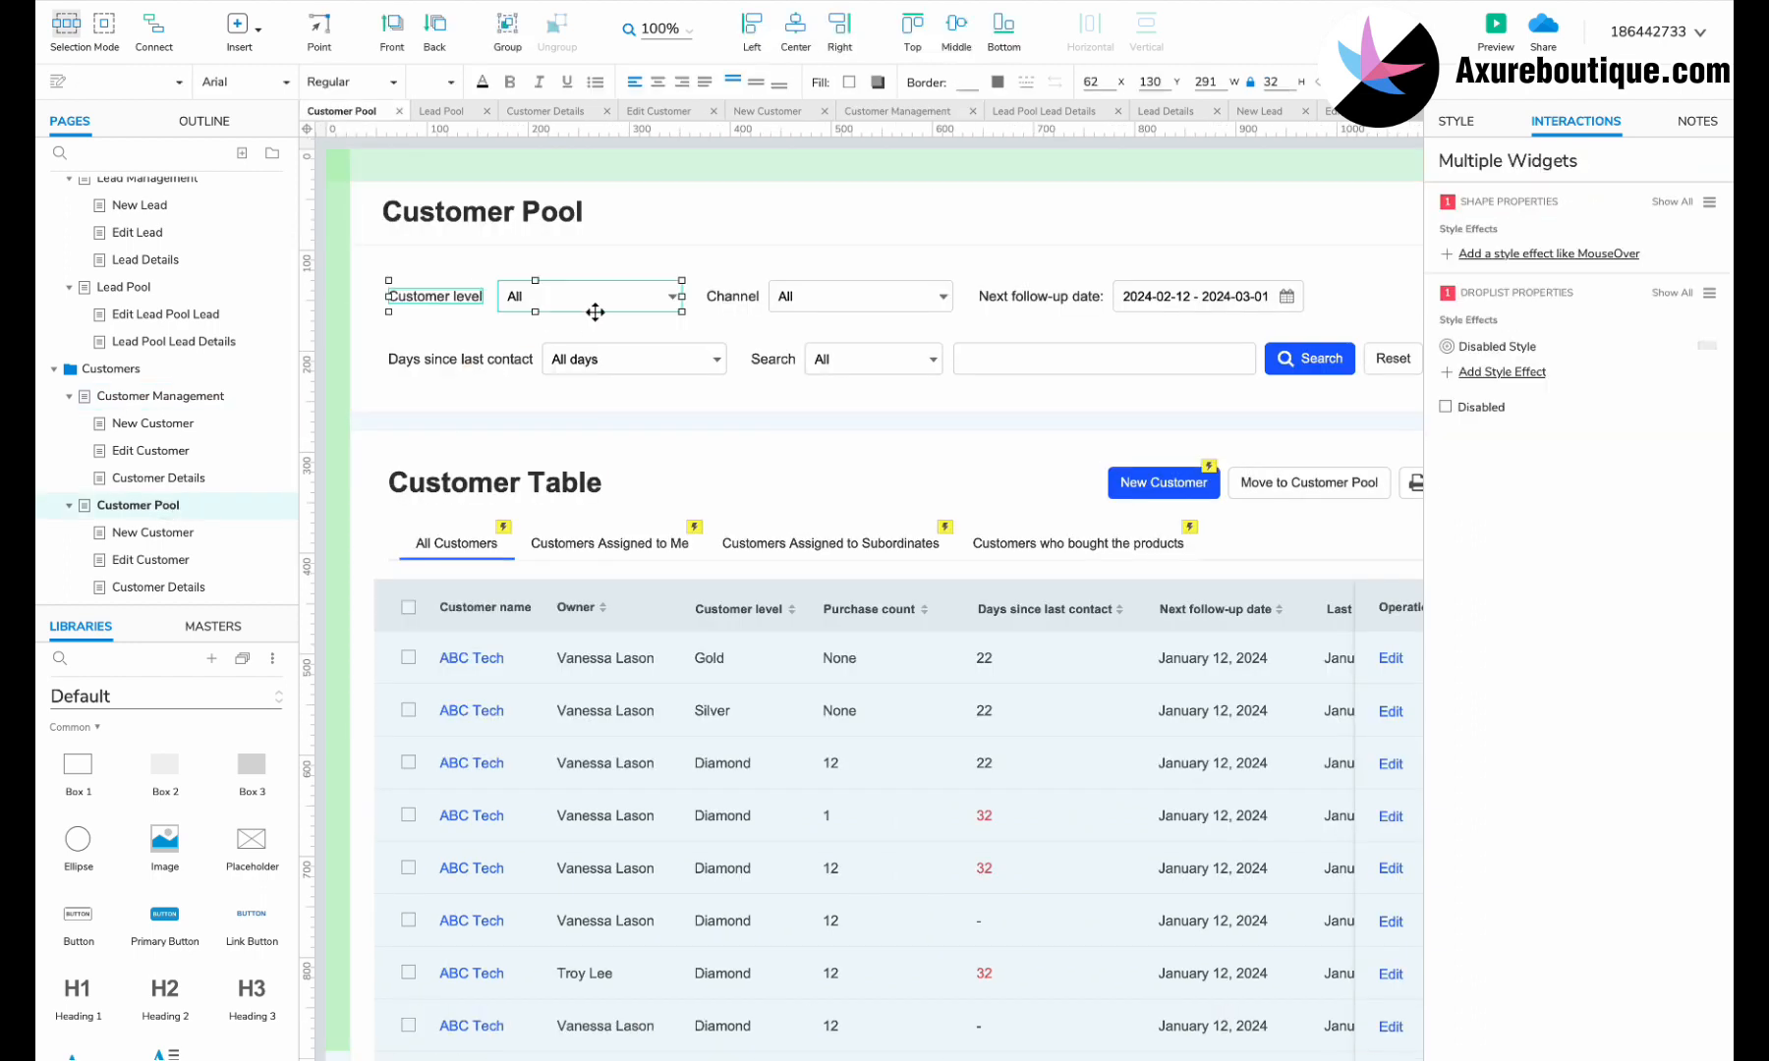
Relabel the Next follow-up date filter as "Date of moving to customer pool:" and shift it right, clear of the Channel dropdown.
double_click(1035, 296)
text(Date of moving to customer pool)
click(1003, 293)
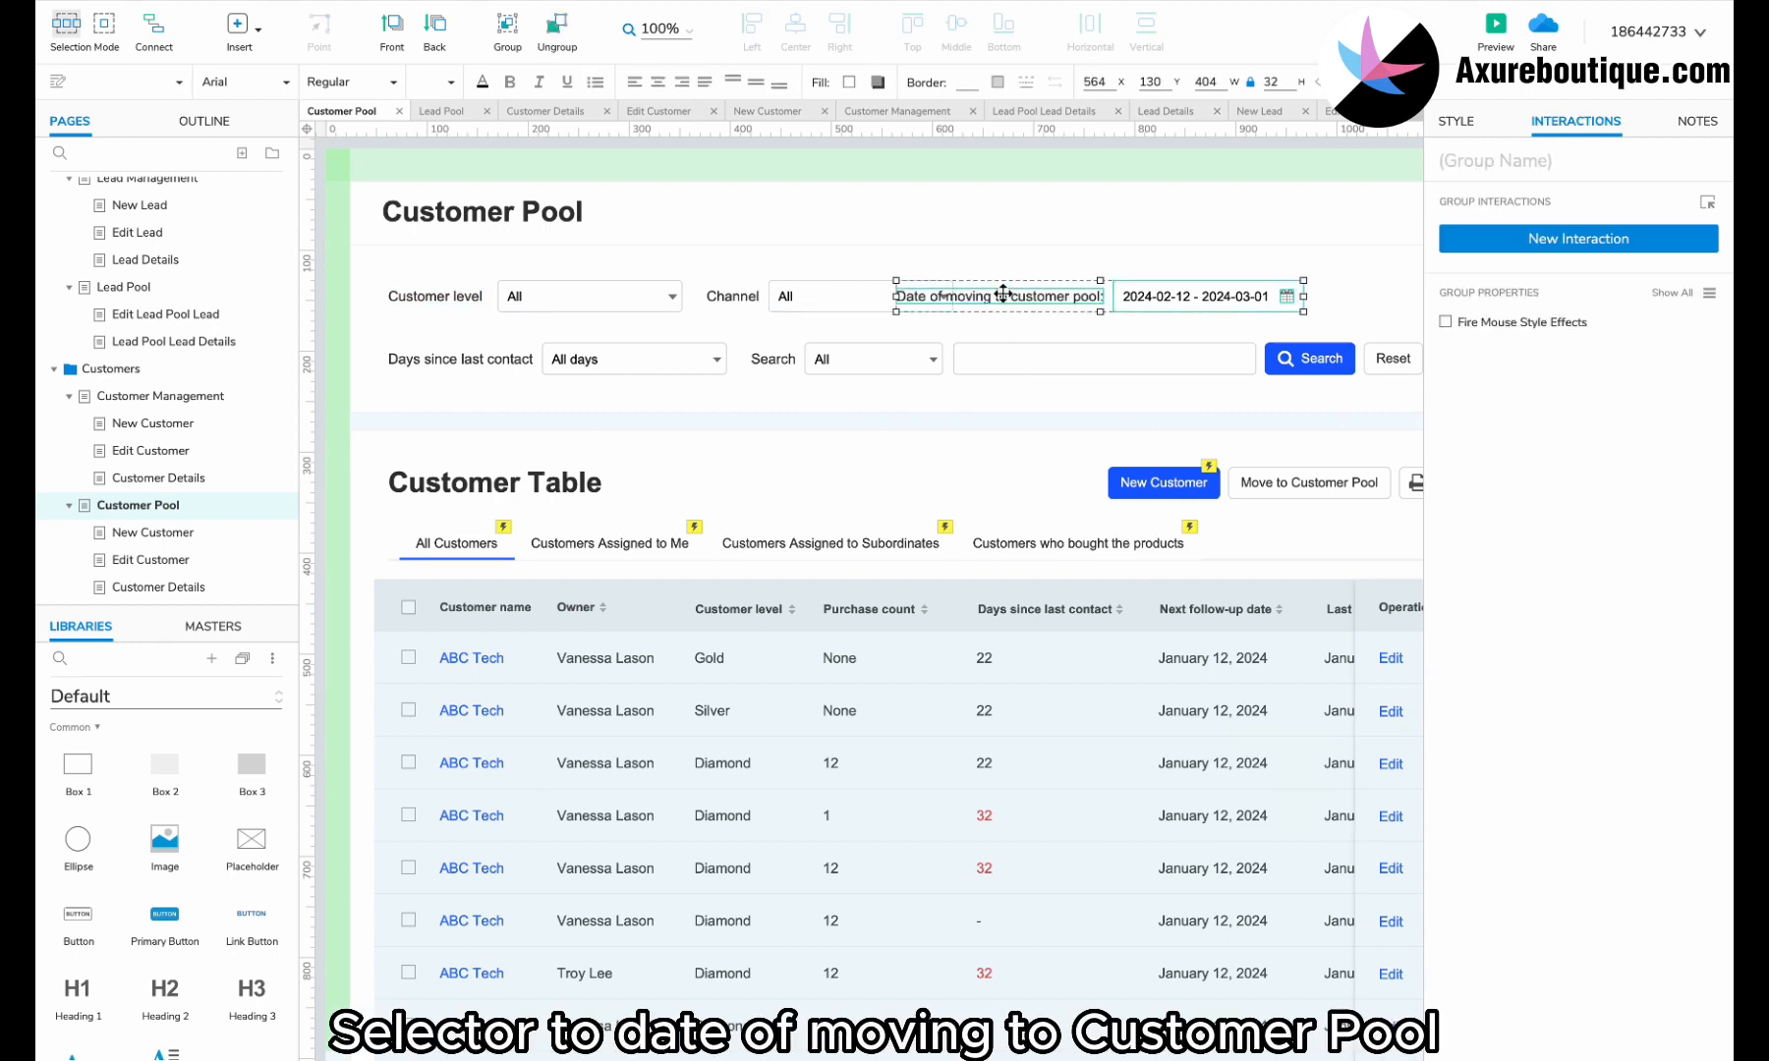
scroll(1002, 293, right, 3)
drag(786, 287, 874, 307)
Delete the New Customer and Move to Customer Pool buttons above the customer table.
scroll(983, 413, right, 2)
click(1121, 519)
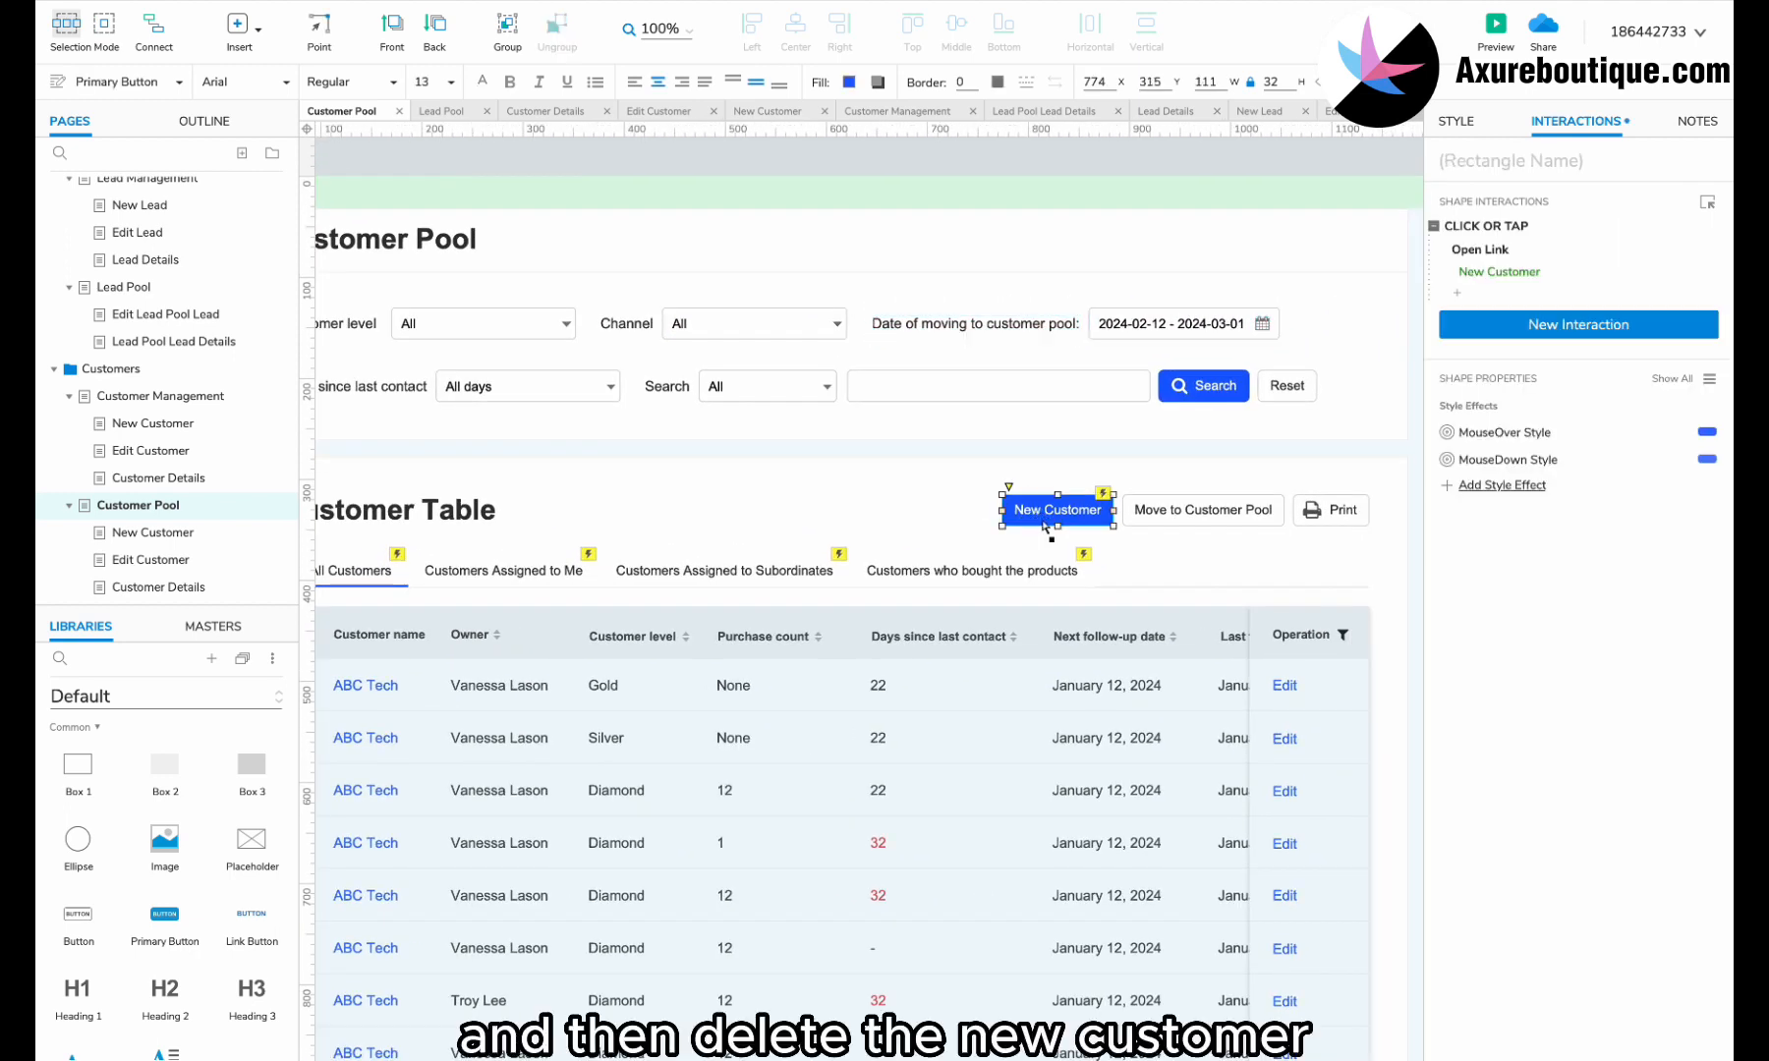
shift+click(1159, 515)
scroll(983, 511, right, 4)
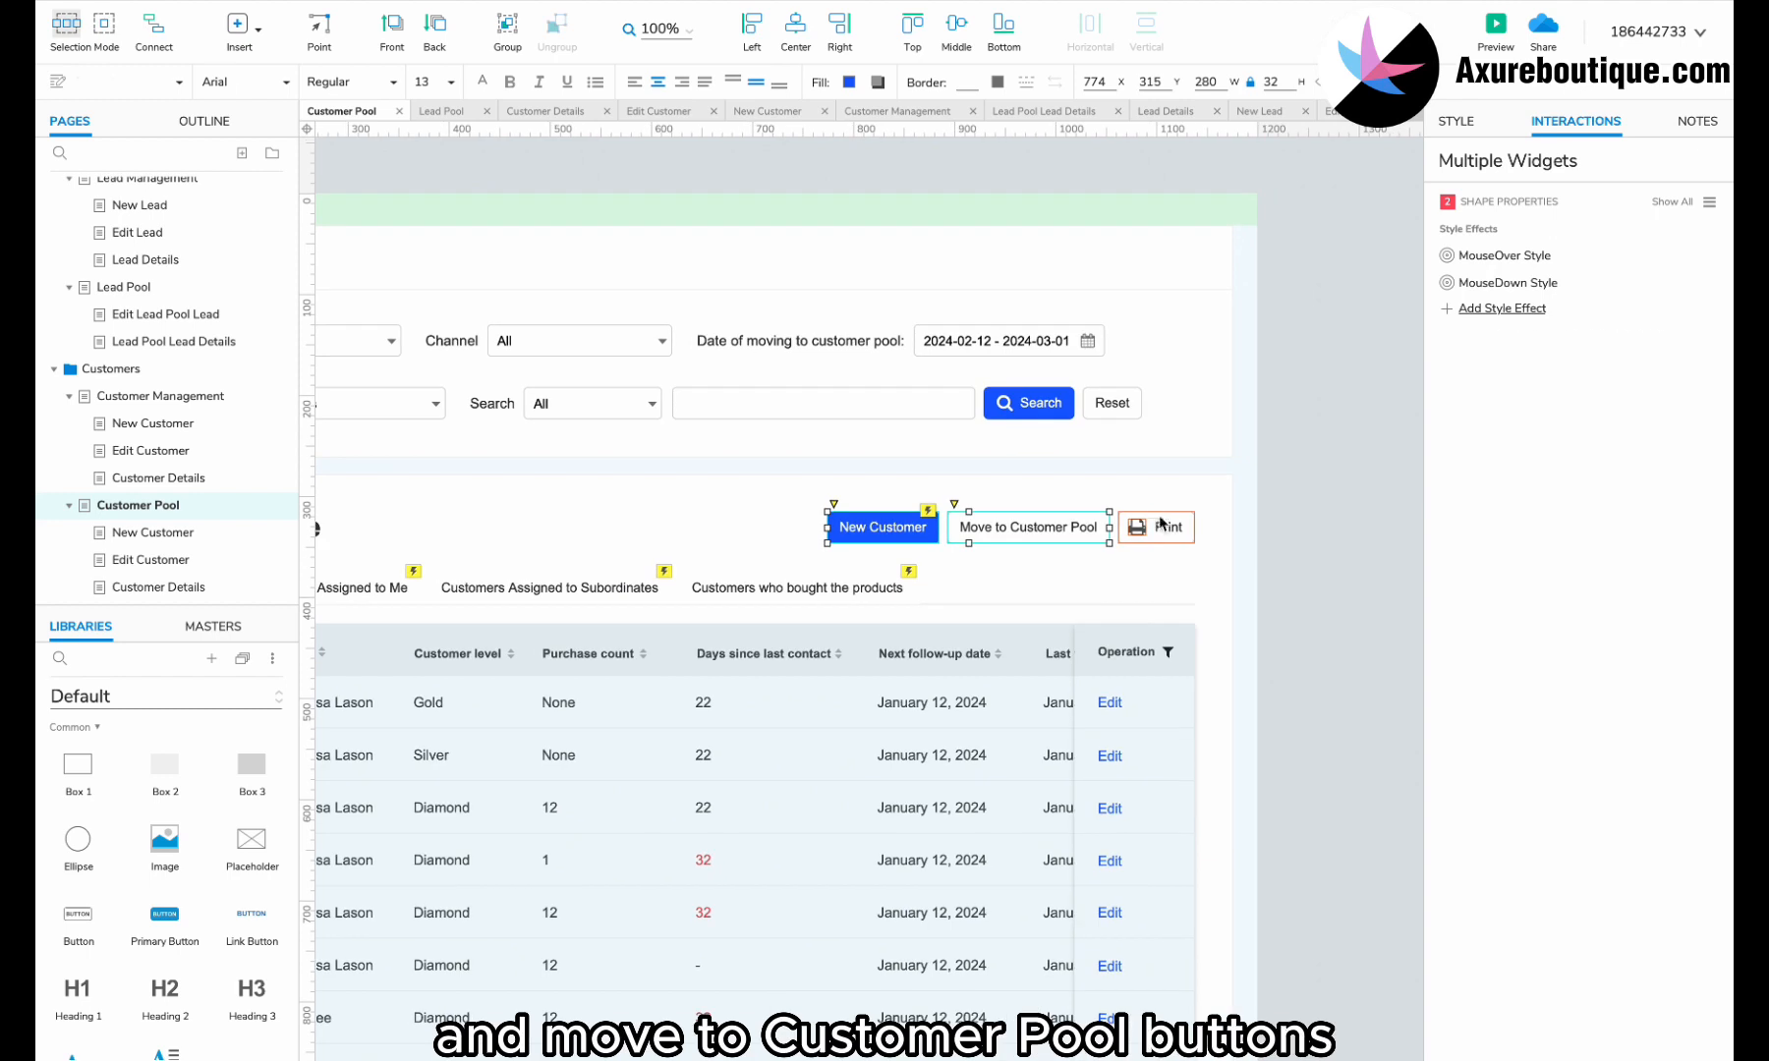
key(Delete)
Copy the Claim and Assign buttons, the Claimed successfully notice and the pop-up panel from Lead Pool onto the Customer Pool page.
scroll(233, 439, up, 2)
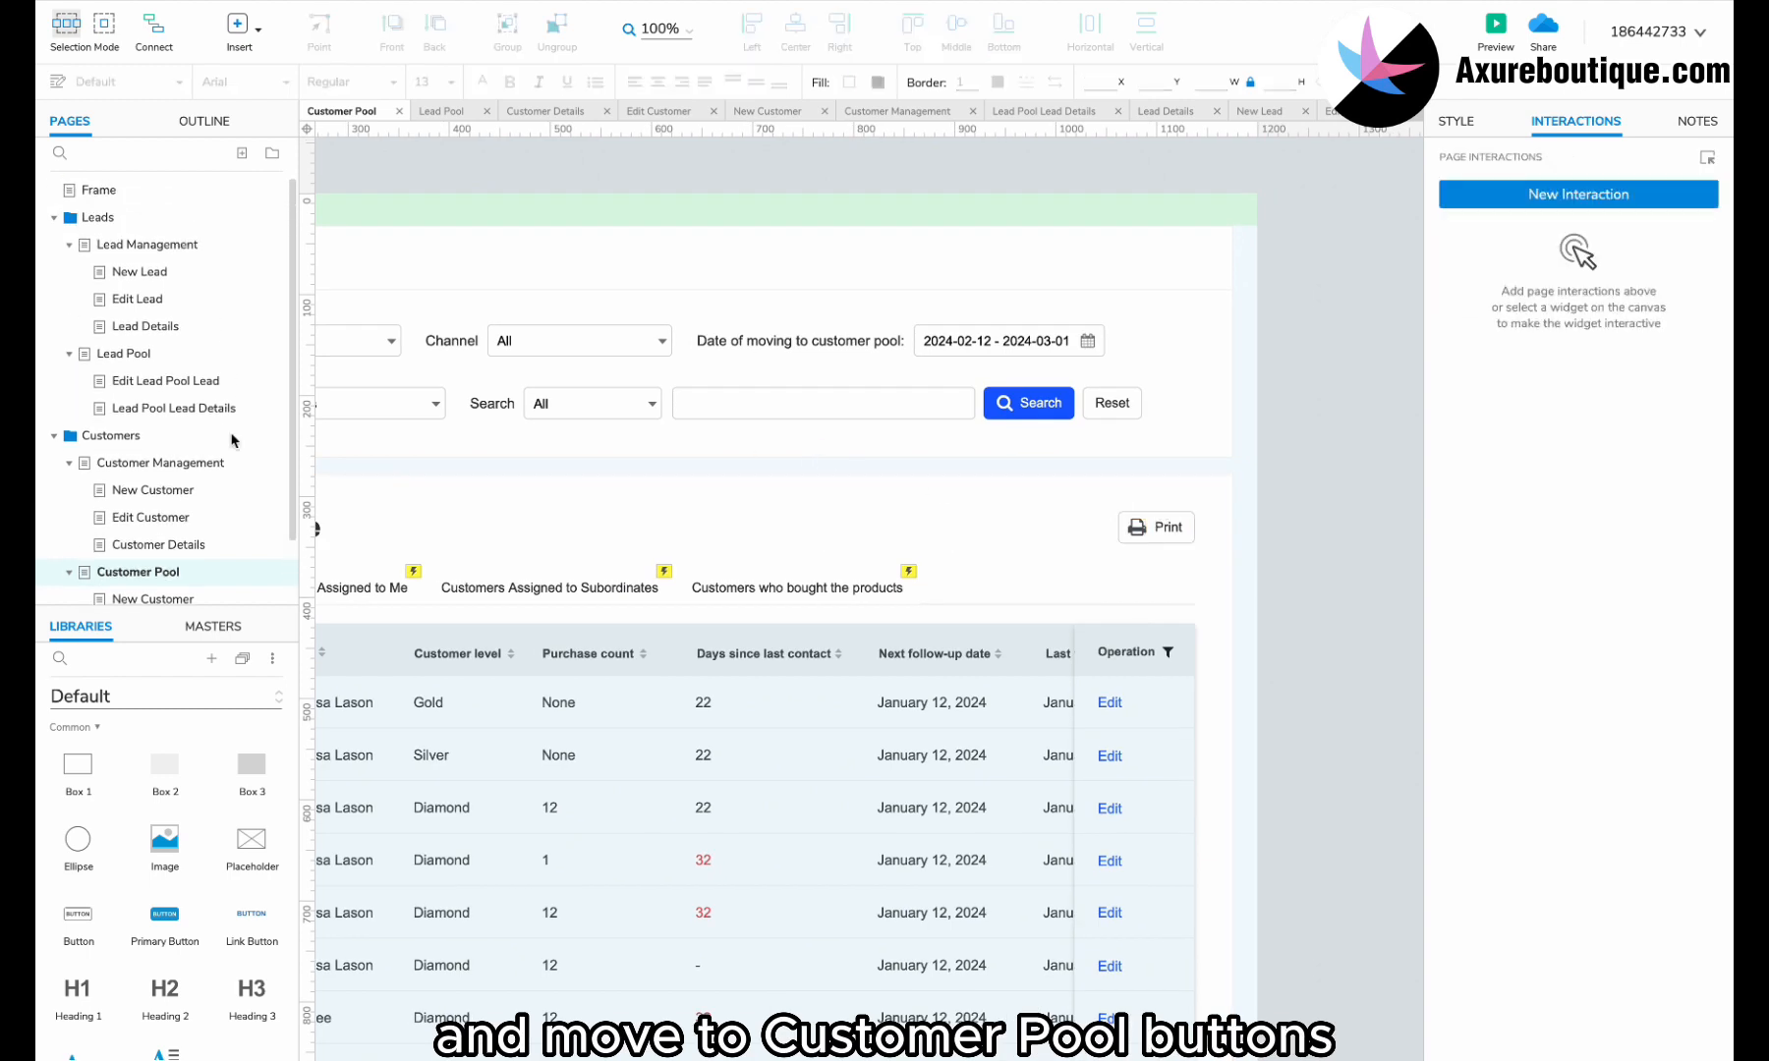
click(137, 353)
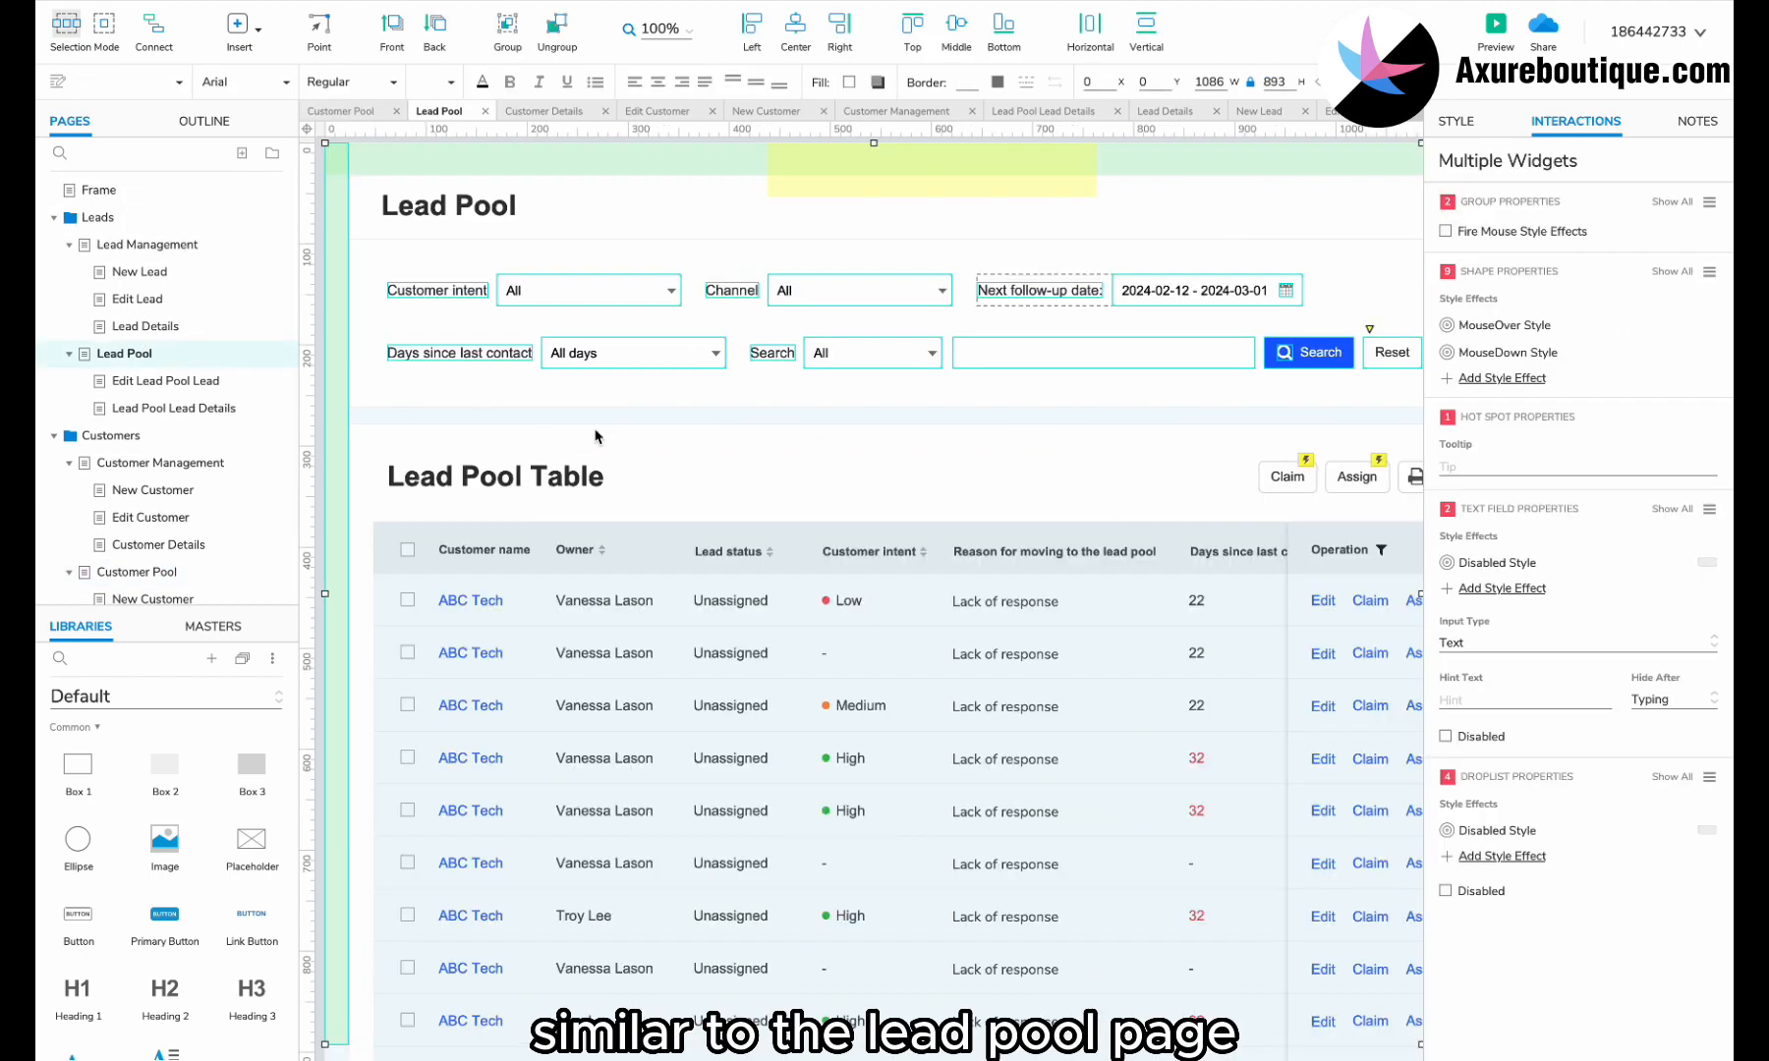
scroll(815, 393, right, 3)
click(824, 227)
scroll(824, 227, right, 4)
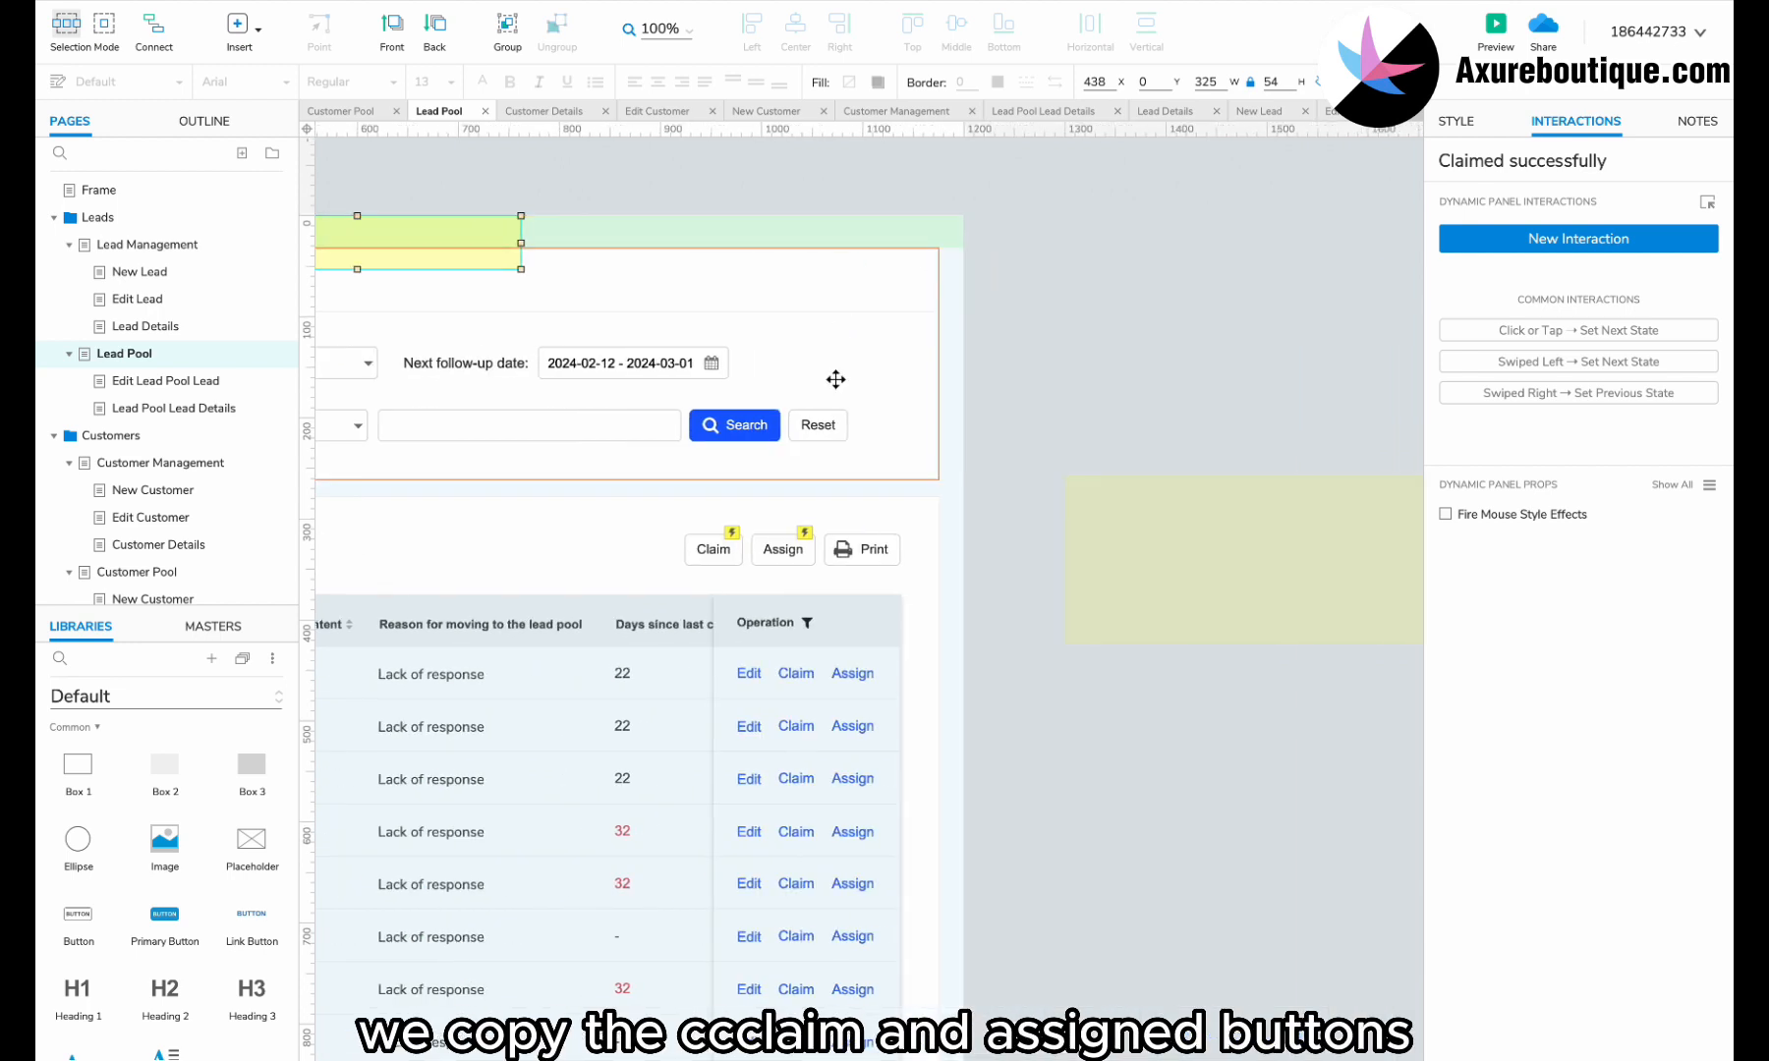
click(786, 549)
ctrl+click(715, 549)
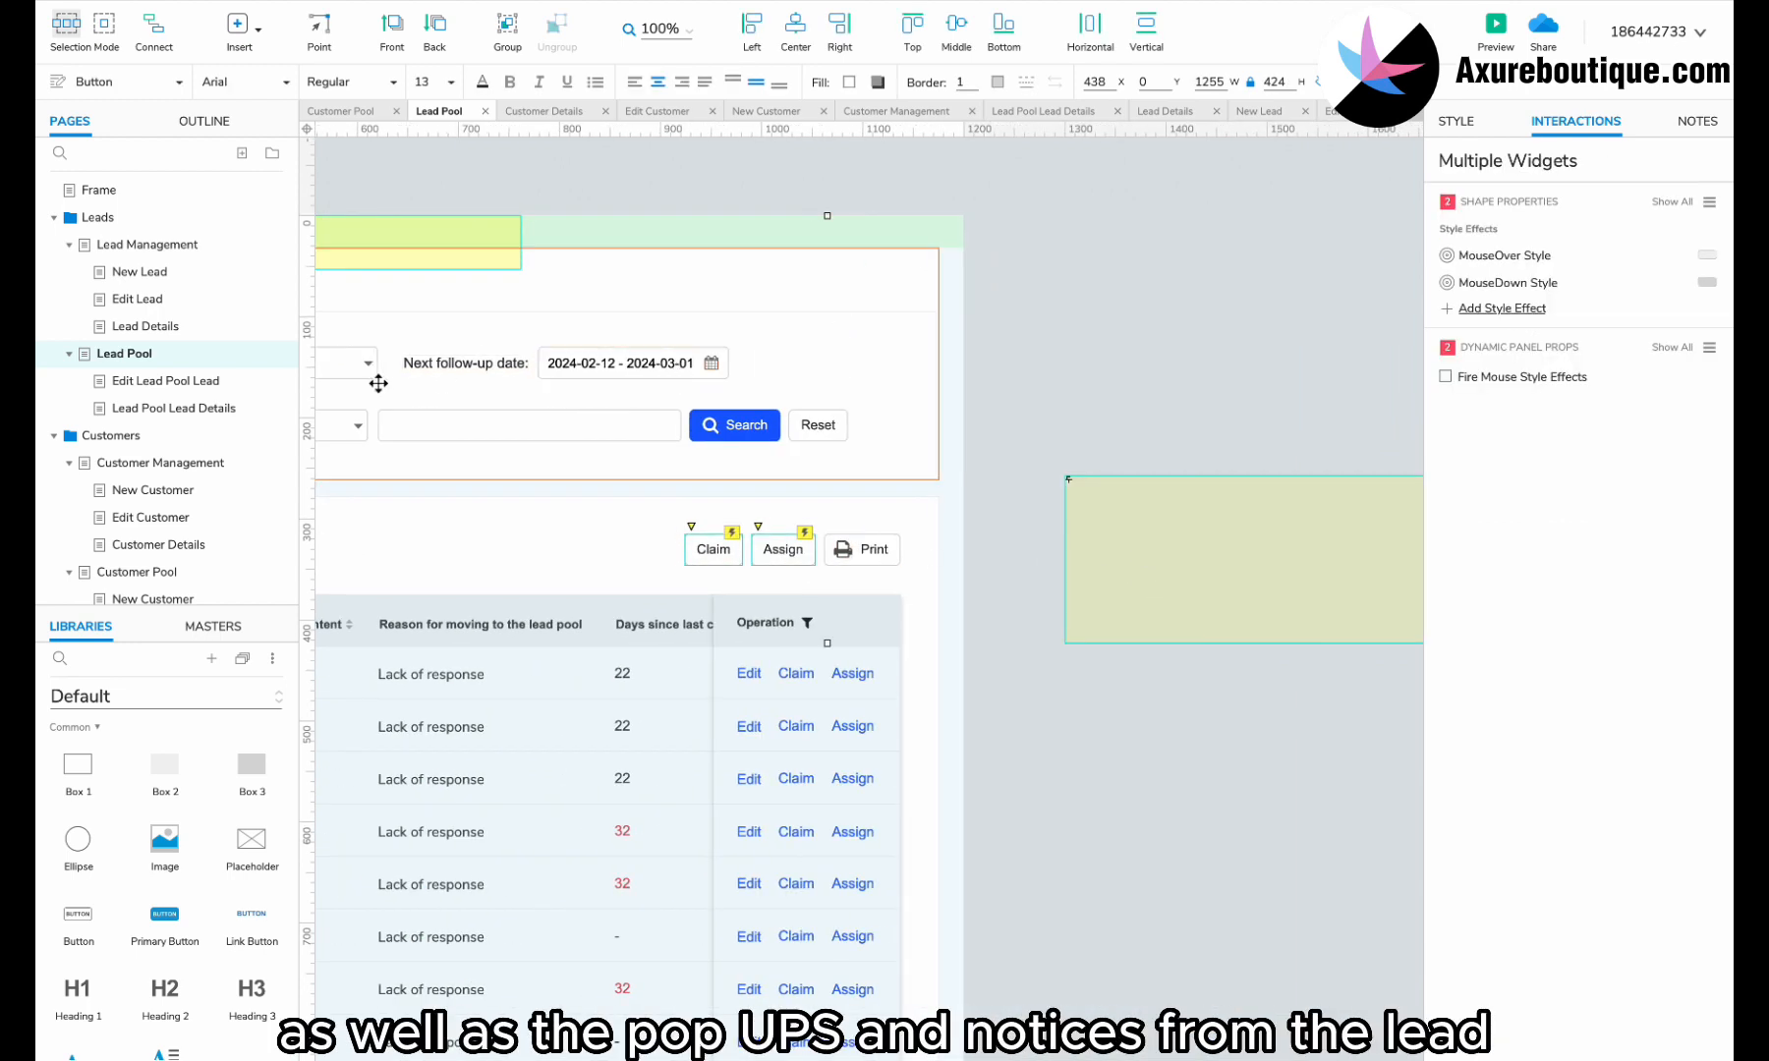
scroll(200, 478, down, 1)
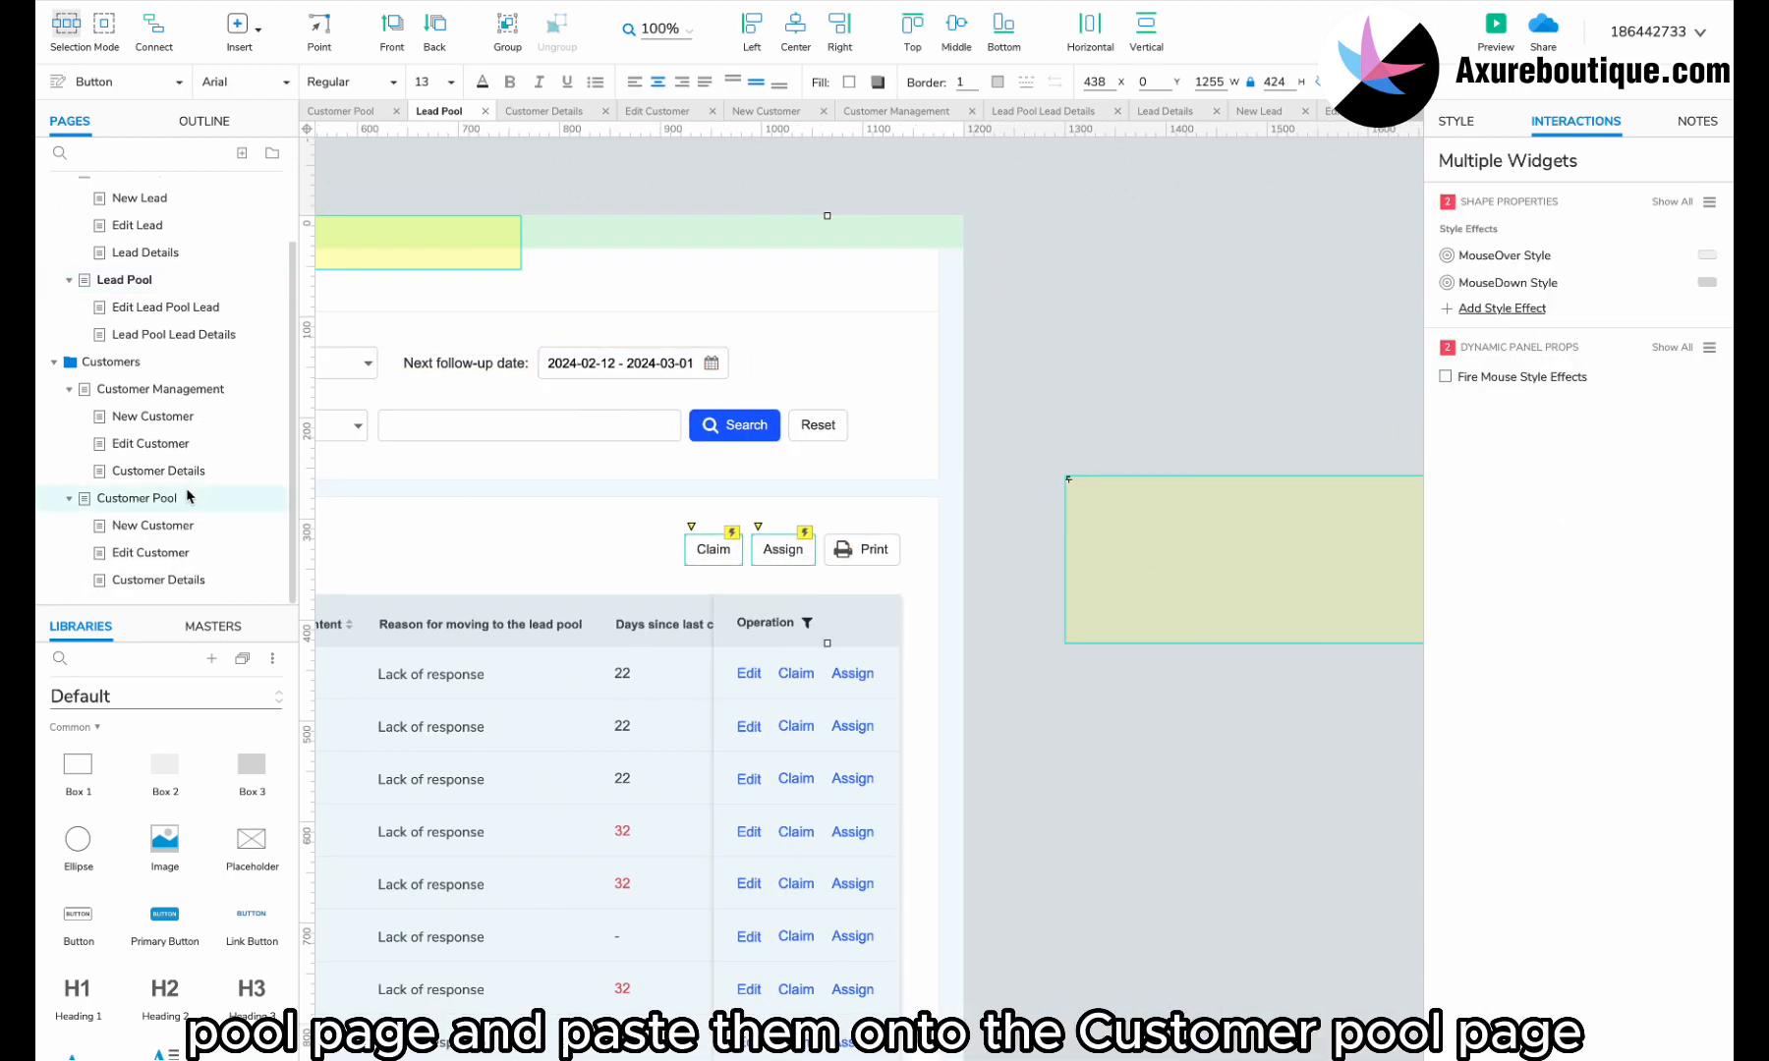
click(187, 496)
key(ctrl+v)
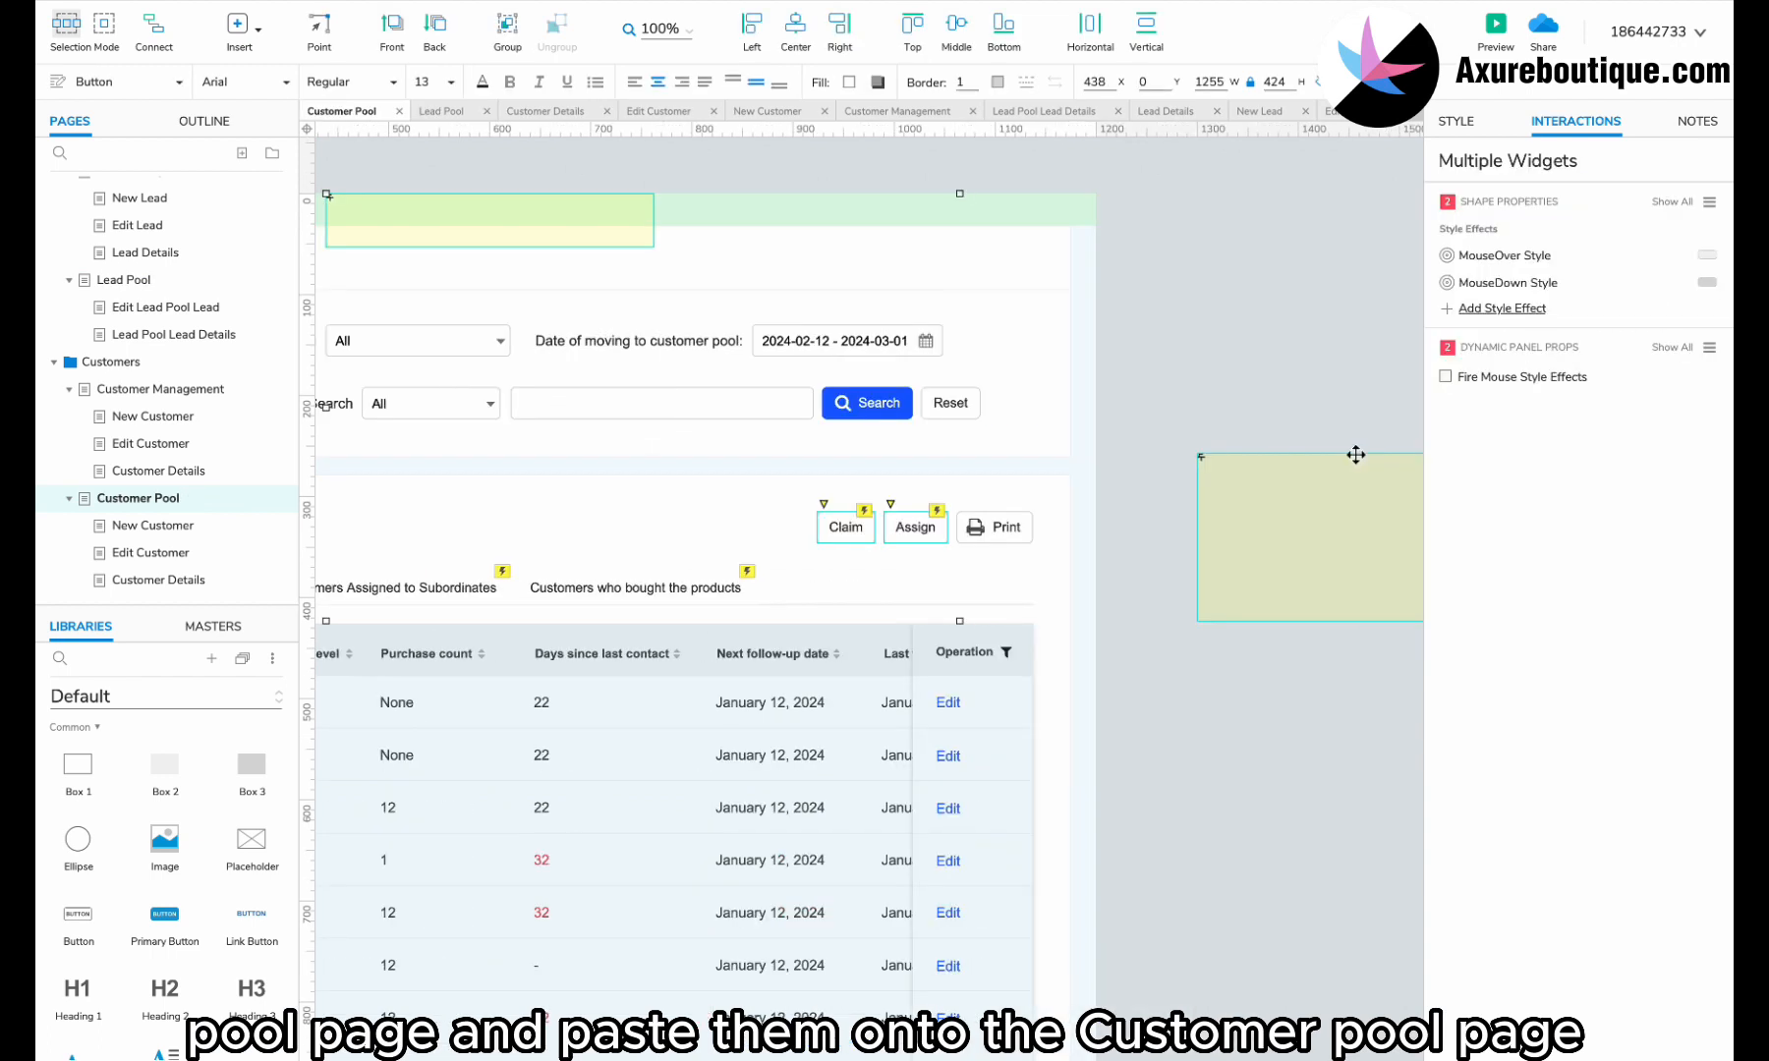
Delete the Customers Assigned to Me and Customers Assigned to Subordinates tabs above the customer table.
click(1232, 419)
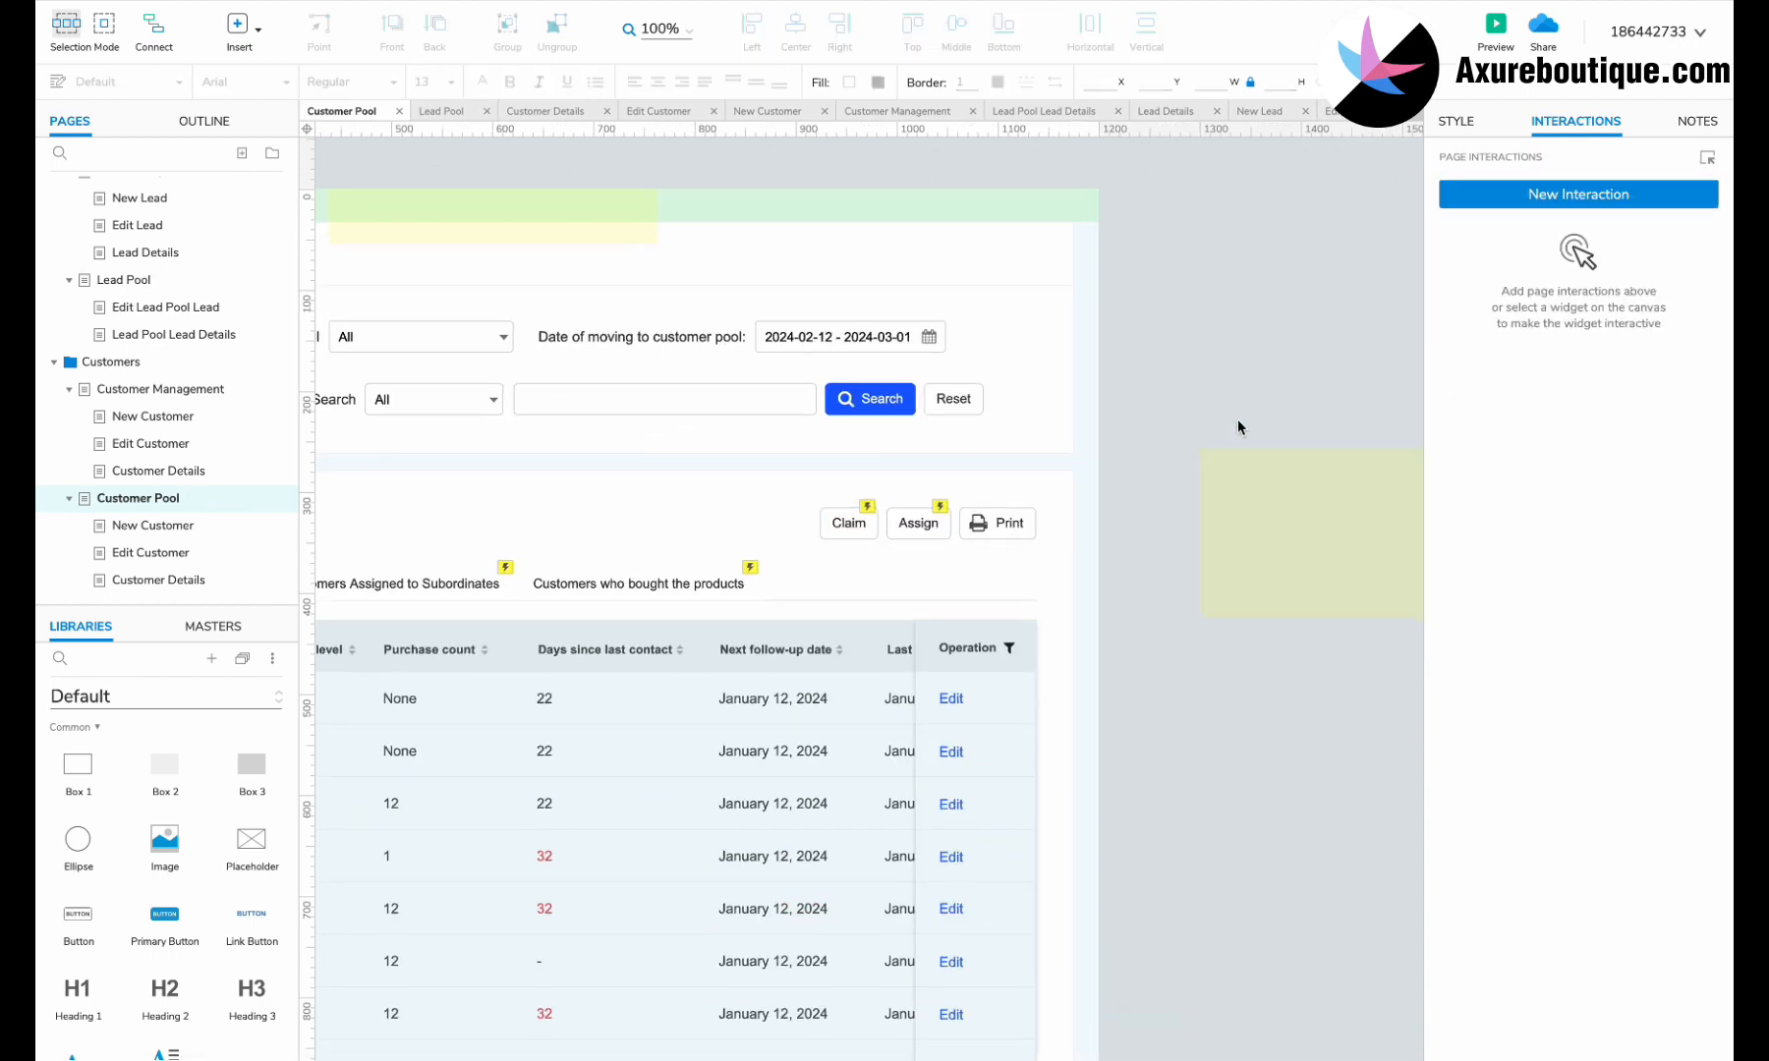
scroll(1269, 407, left, 3)
scroll(1269, 401, down, 3)
scroll(1270, 401, left, 5)
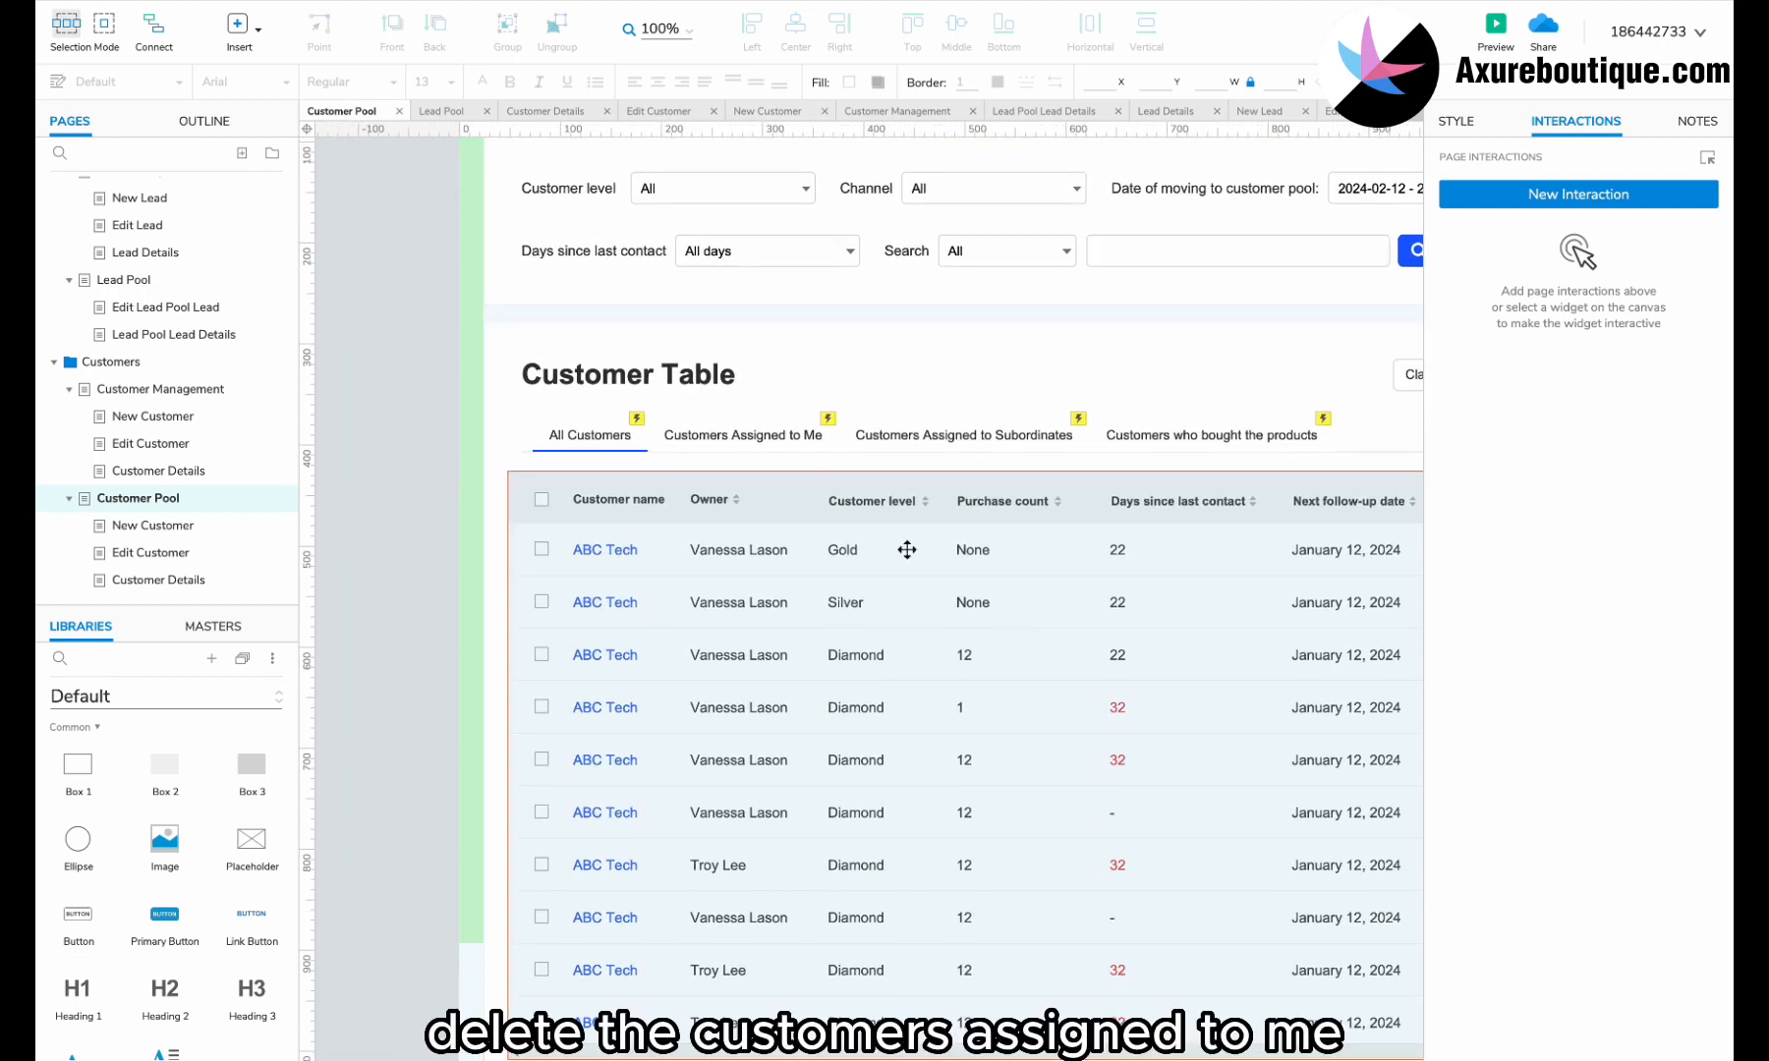
click(762, 435)
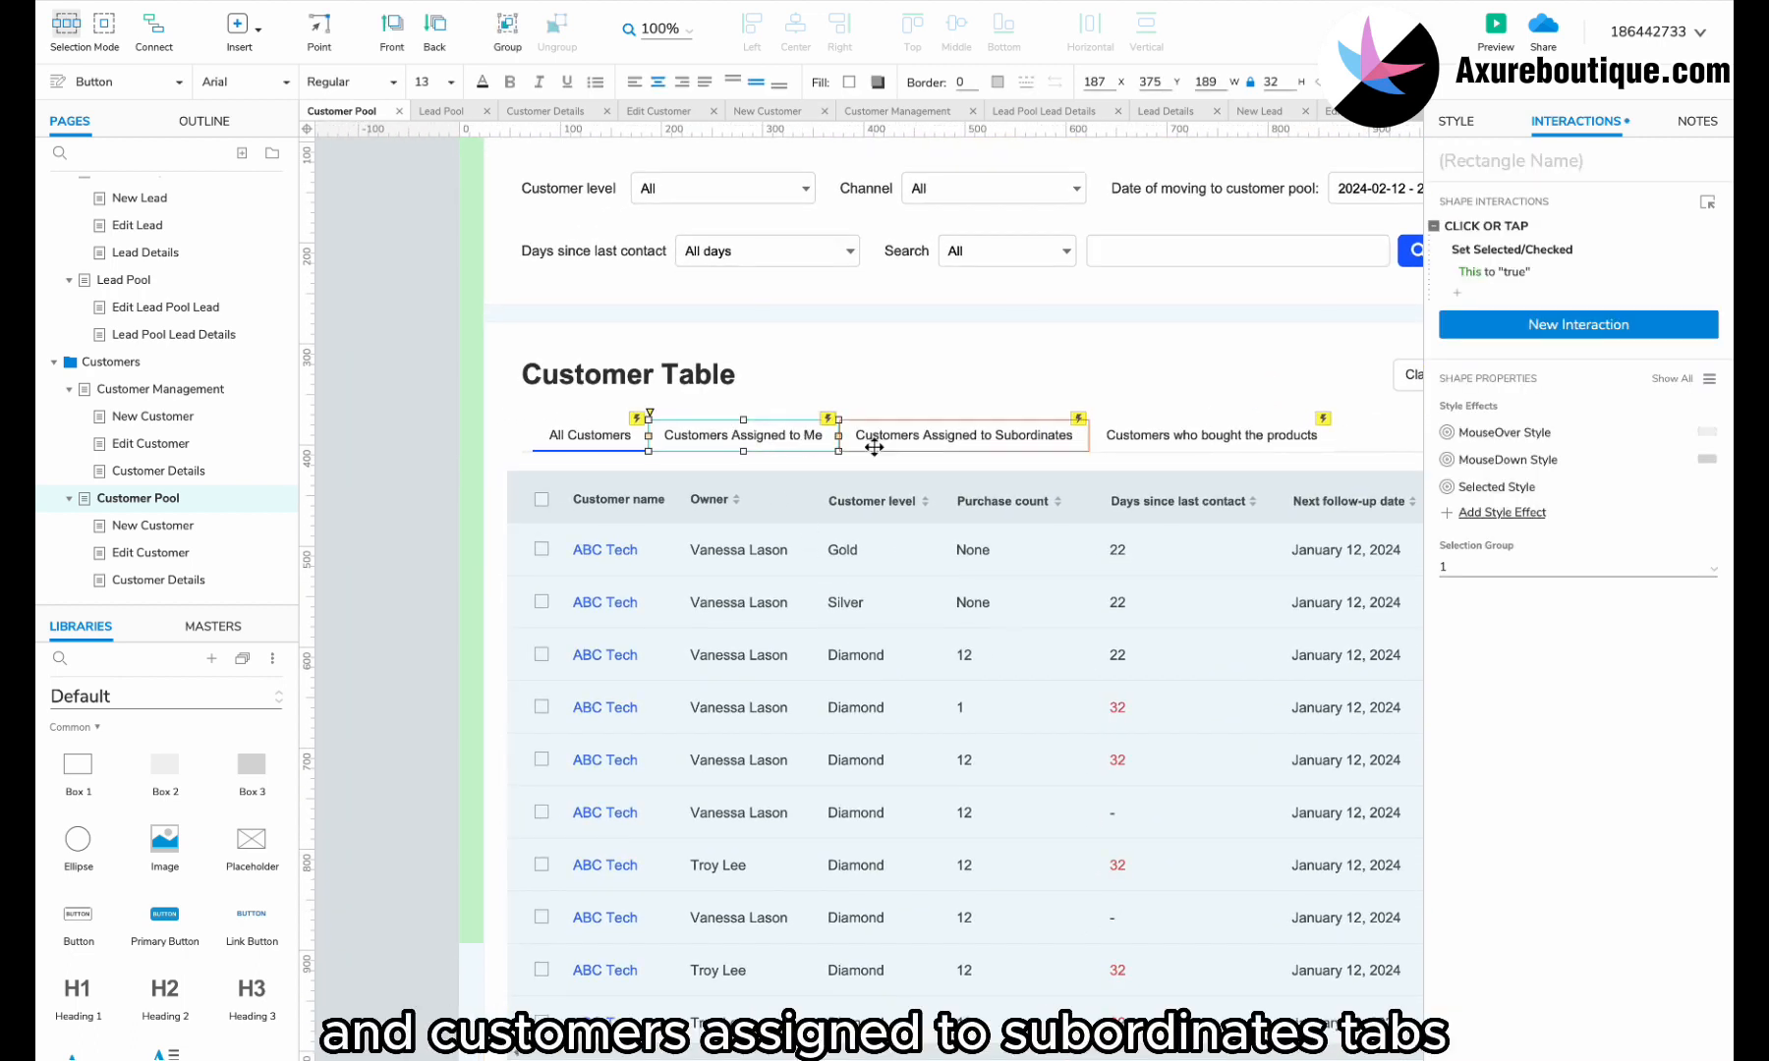
shift+click(915, 439)
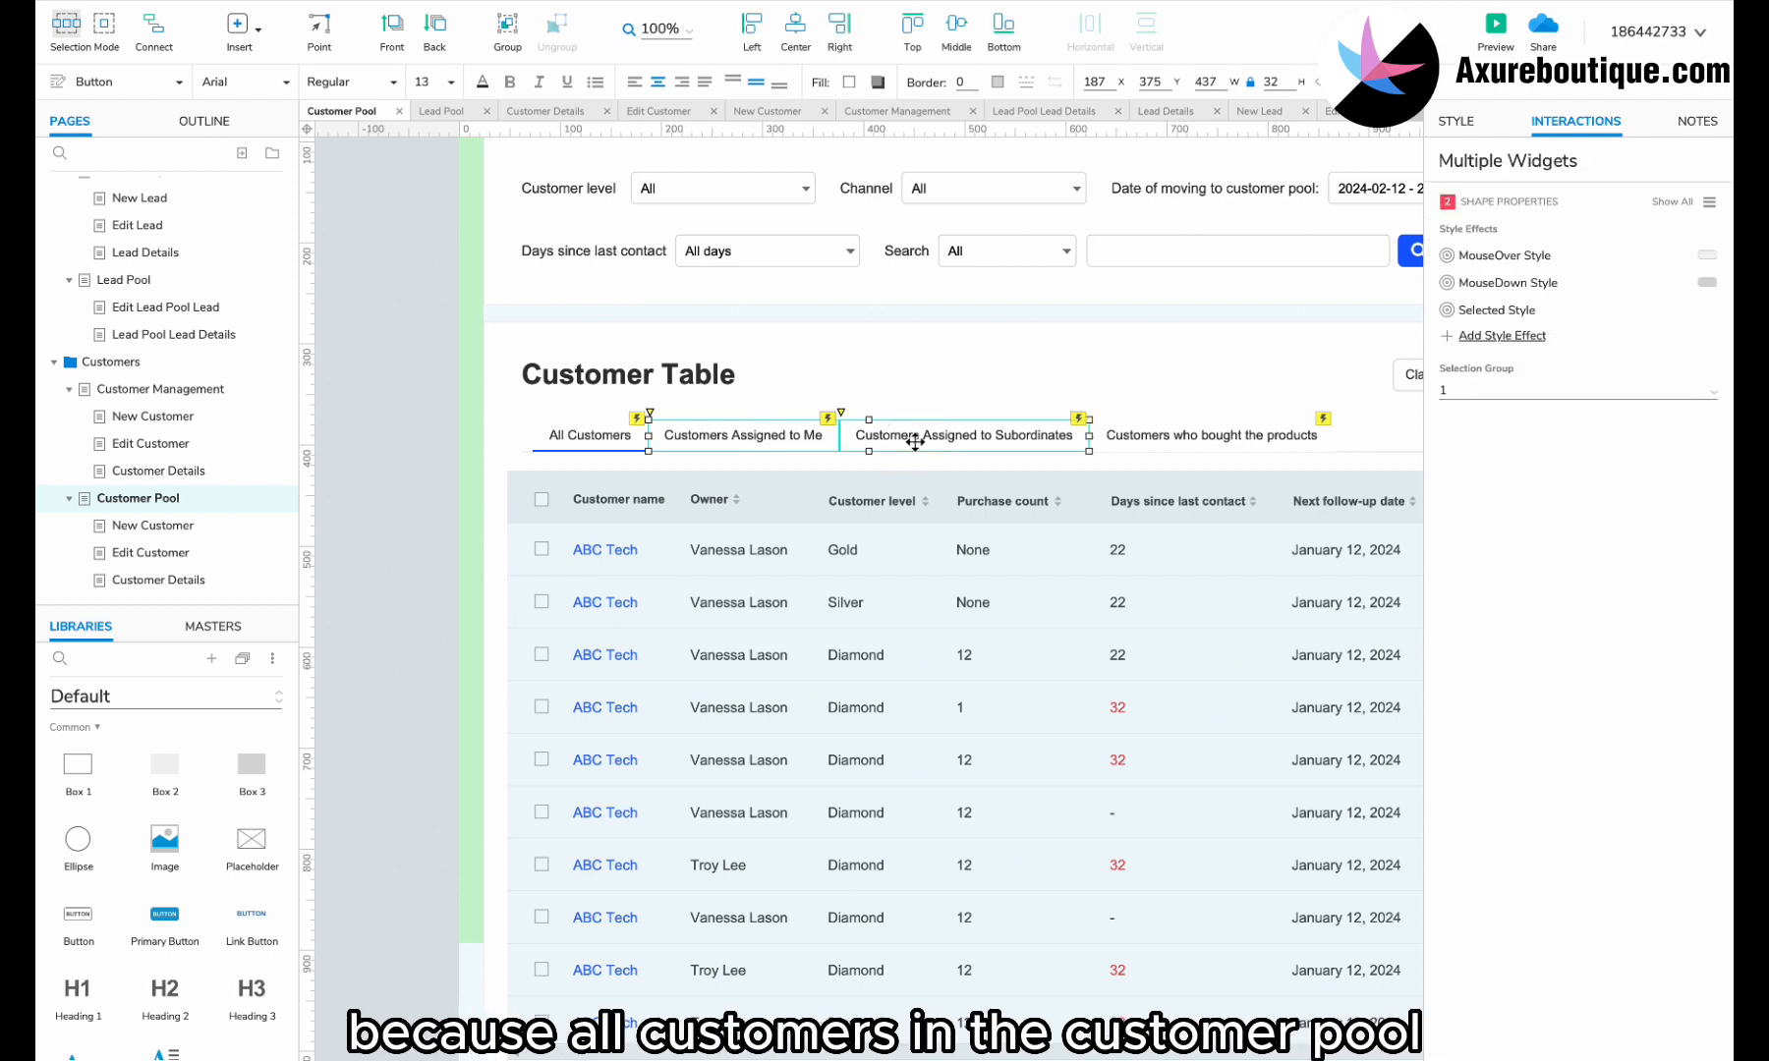
key(Delete)
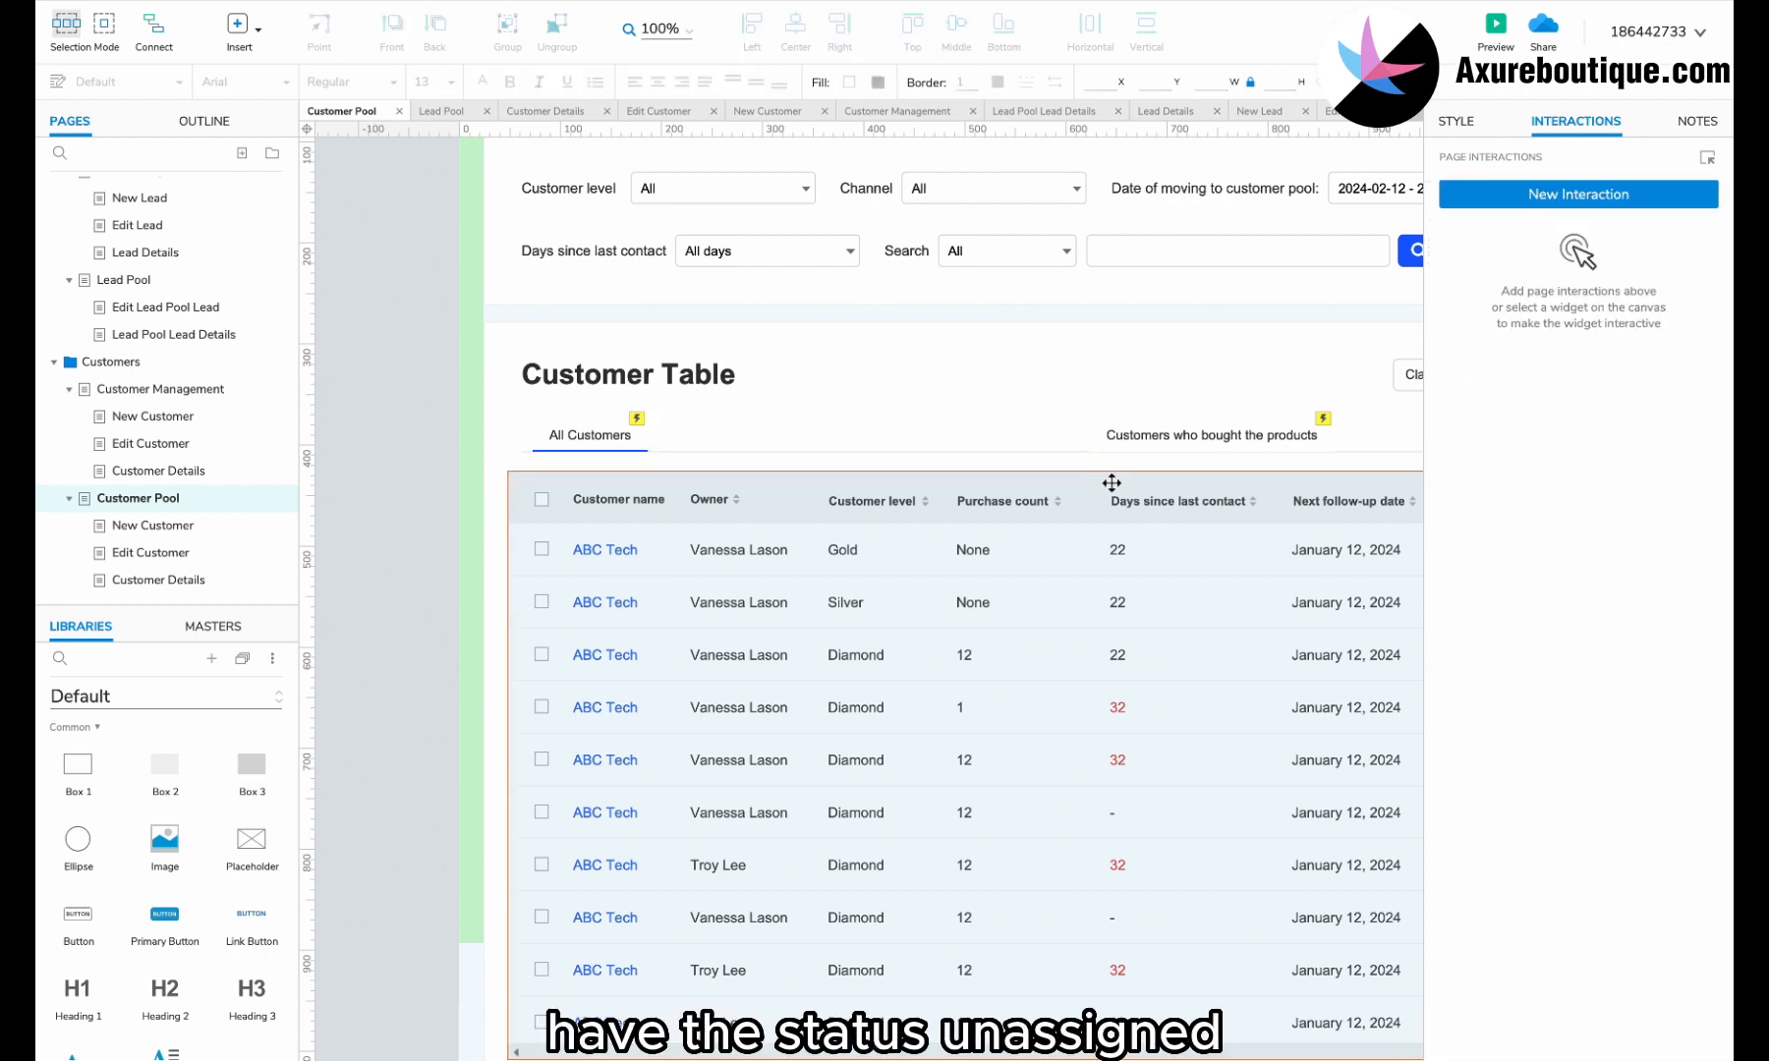
Move the Customers who bought the products tab directly beside the All Customers tab.
click(1139, 439)
drag(1139, 441, 732, 453)
scroll(732, 453, right, 3)
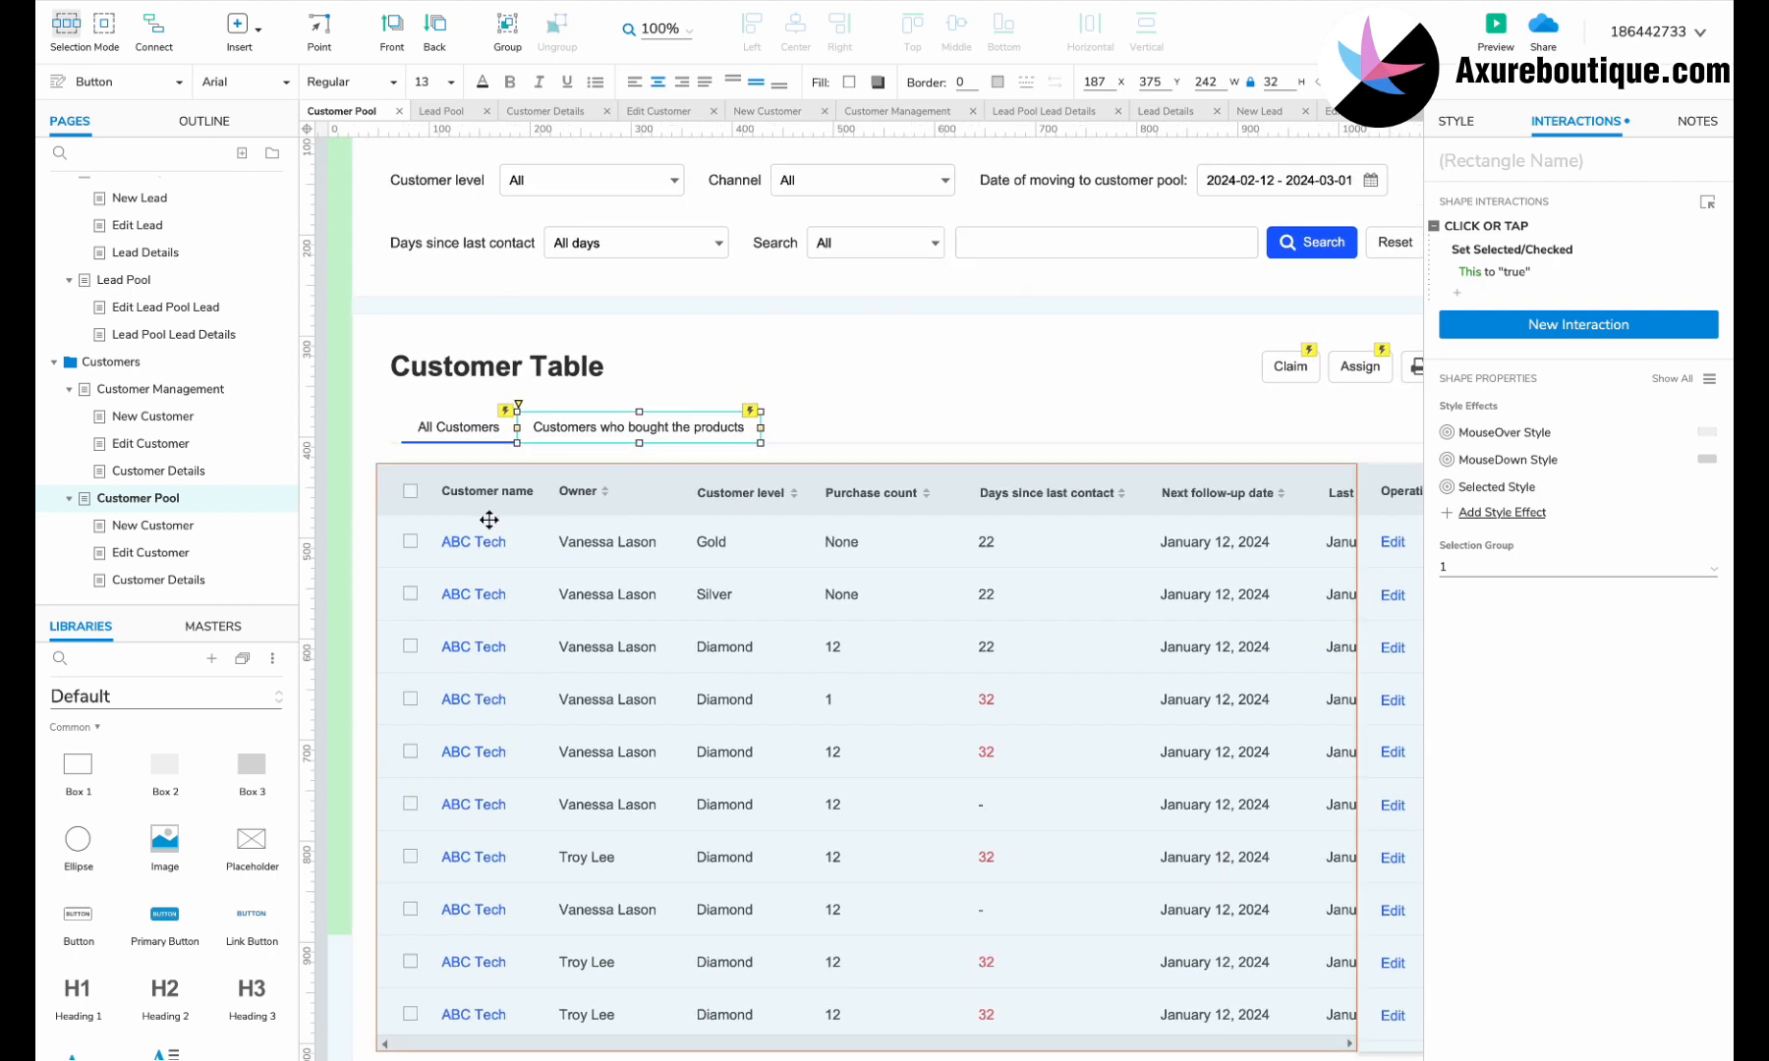
Rename the Owner column header inside the customer table panel to "Previous Owner" and move its sort arrows to the end of the new text.
double_click(503, 516)
click(580, 491)
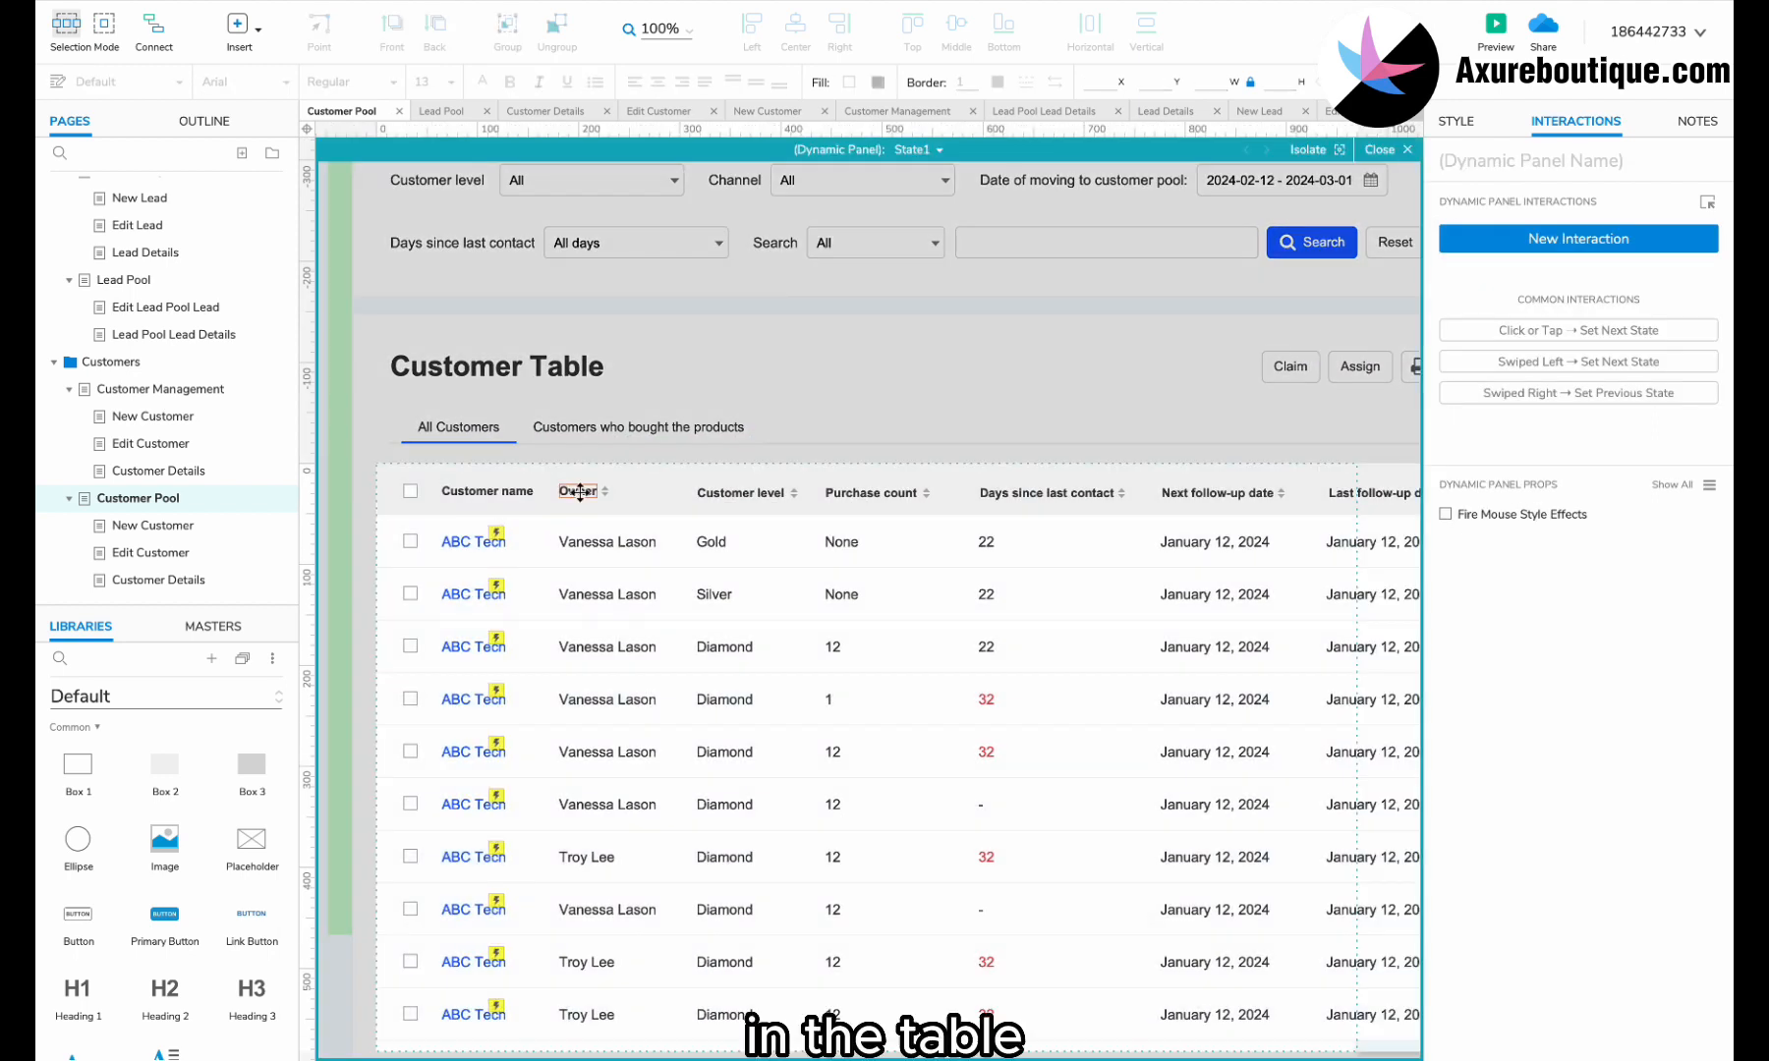
click(580, 497)
scroll(578, 494, up, 5)
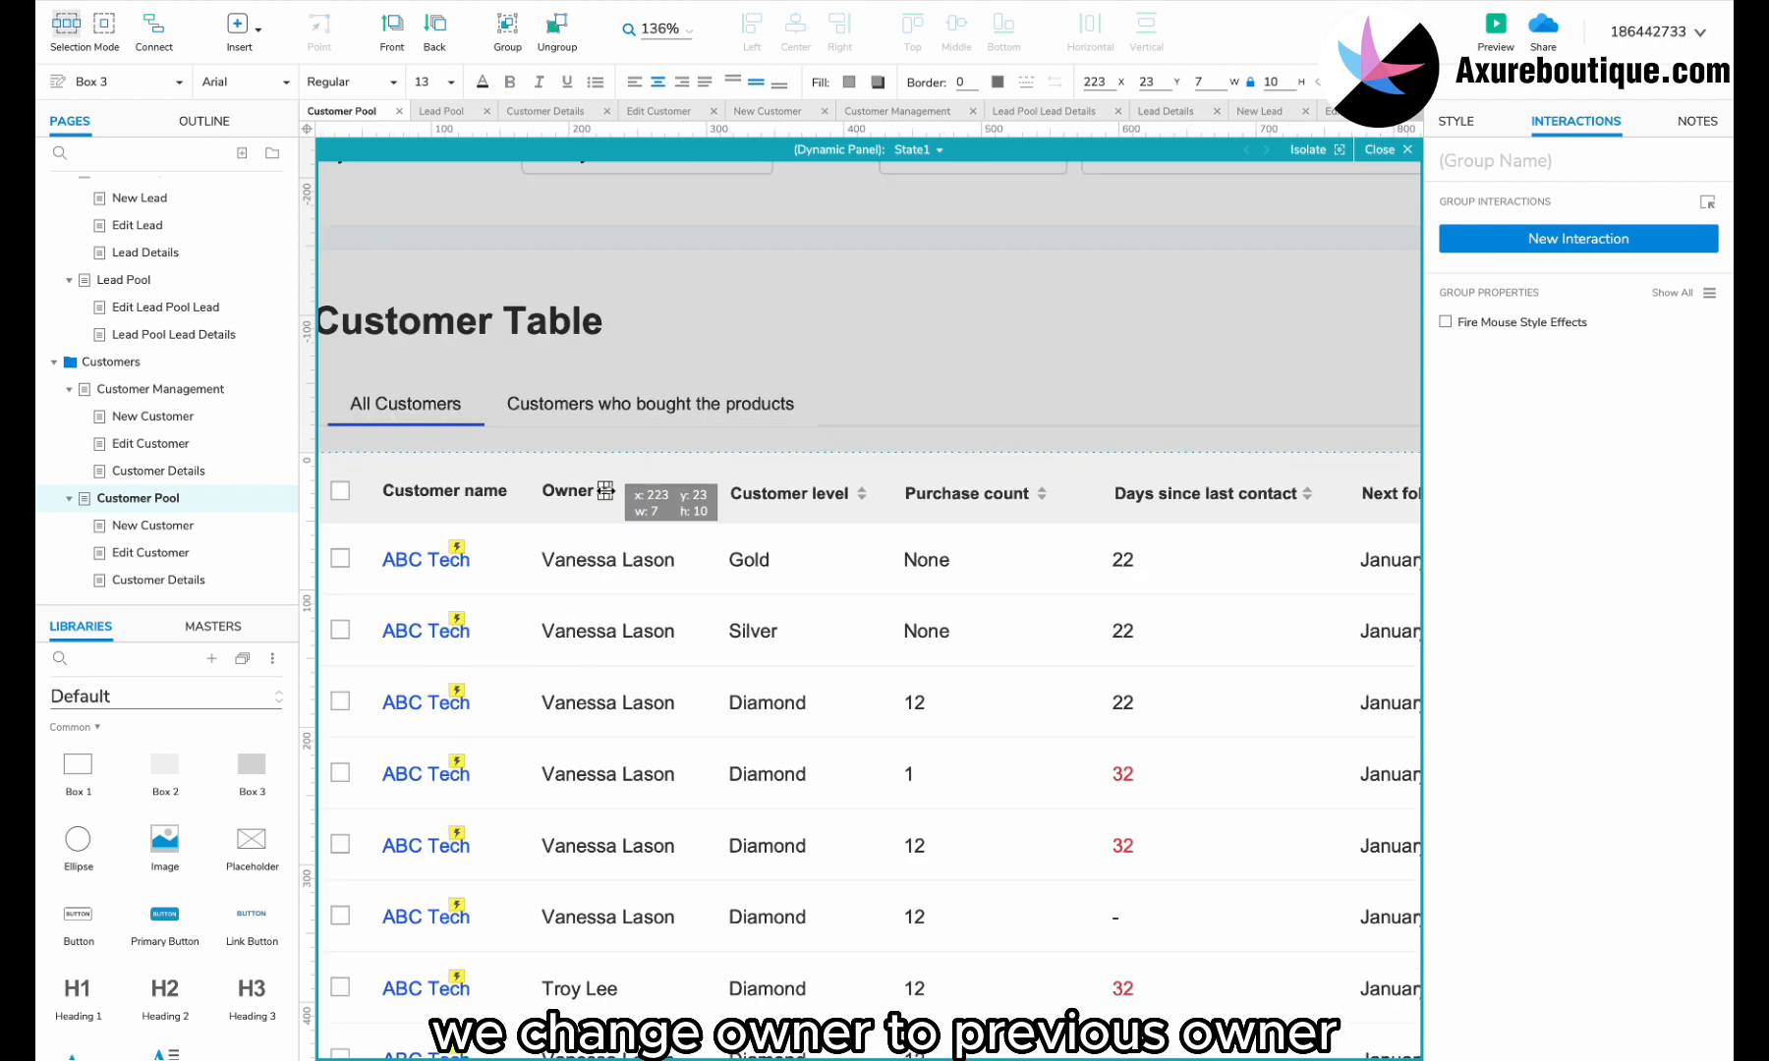
double_click(528, 494)
click(511, 494)
text(Previous)
click(722, 490)
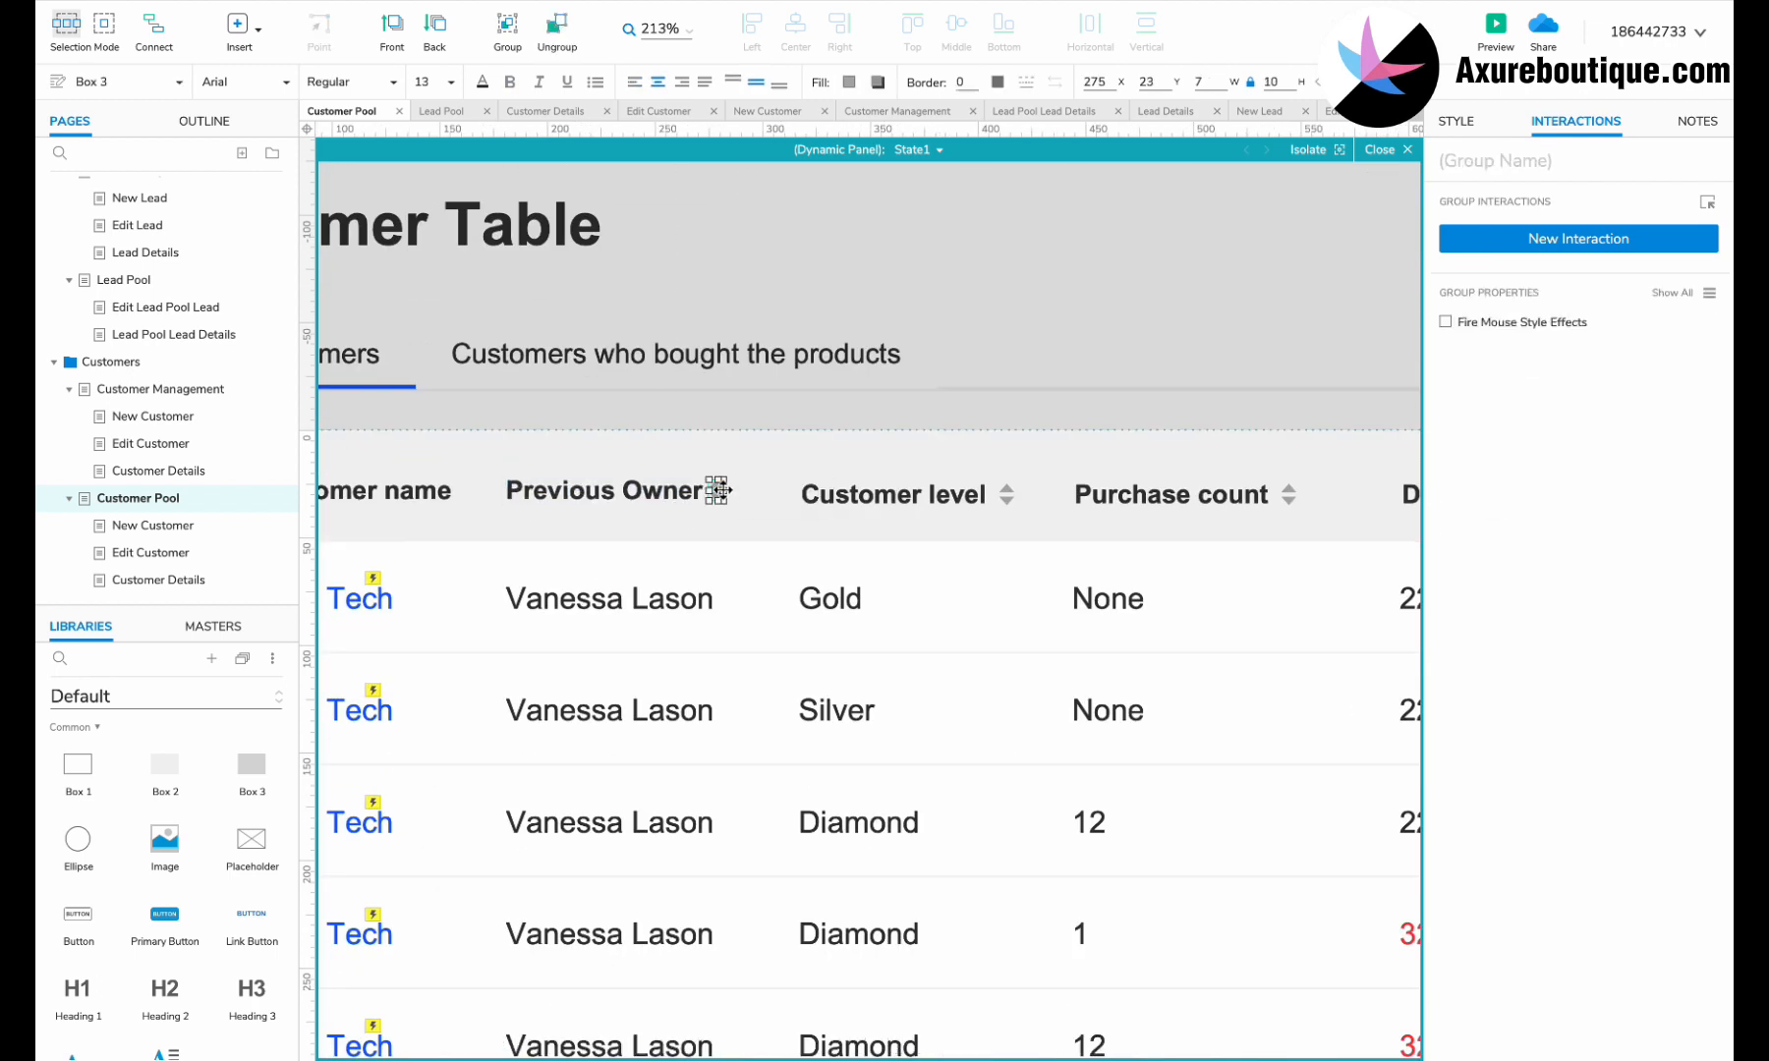
click(738, 565)
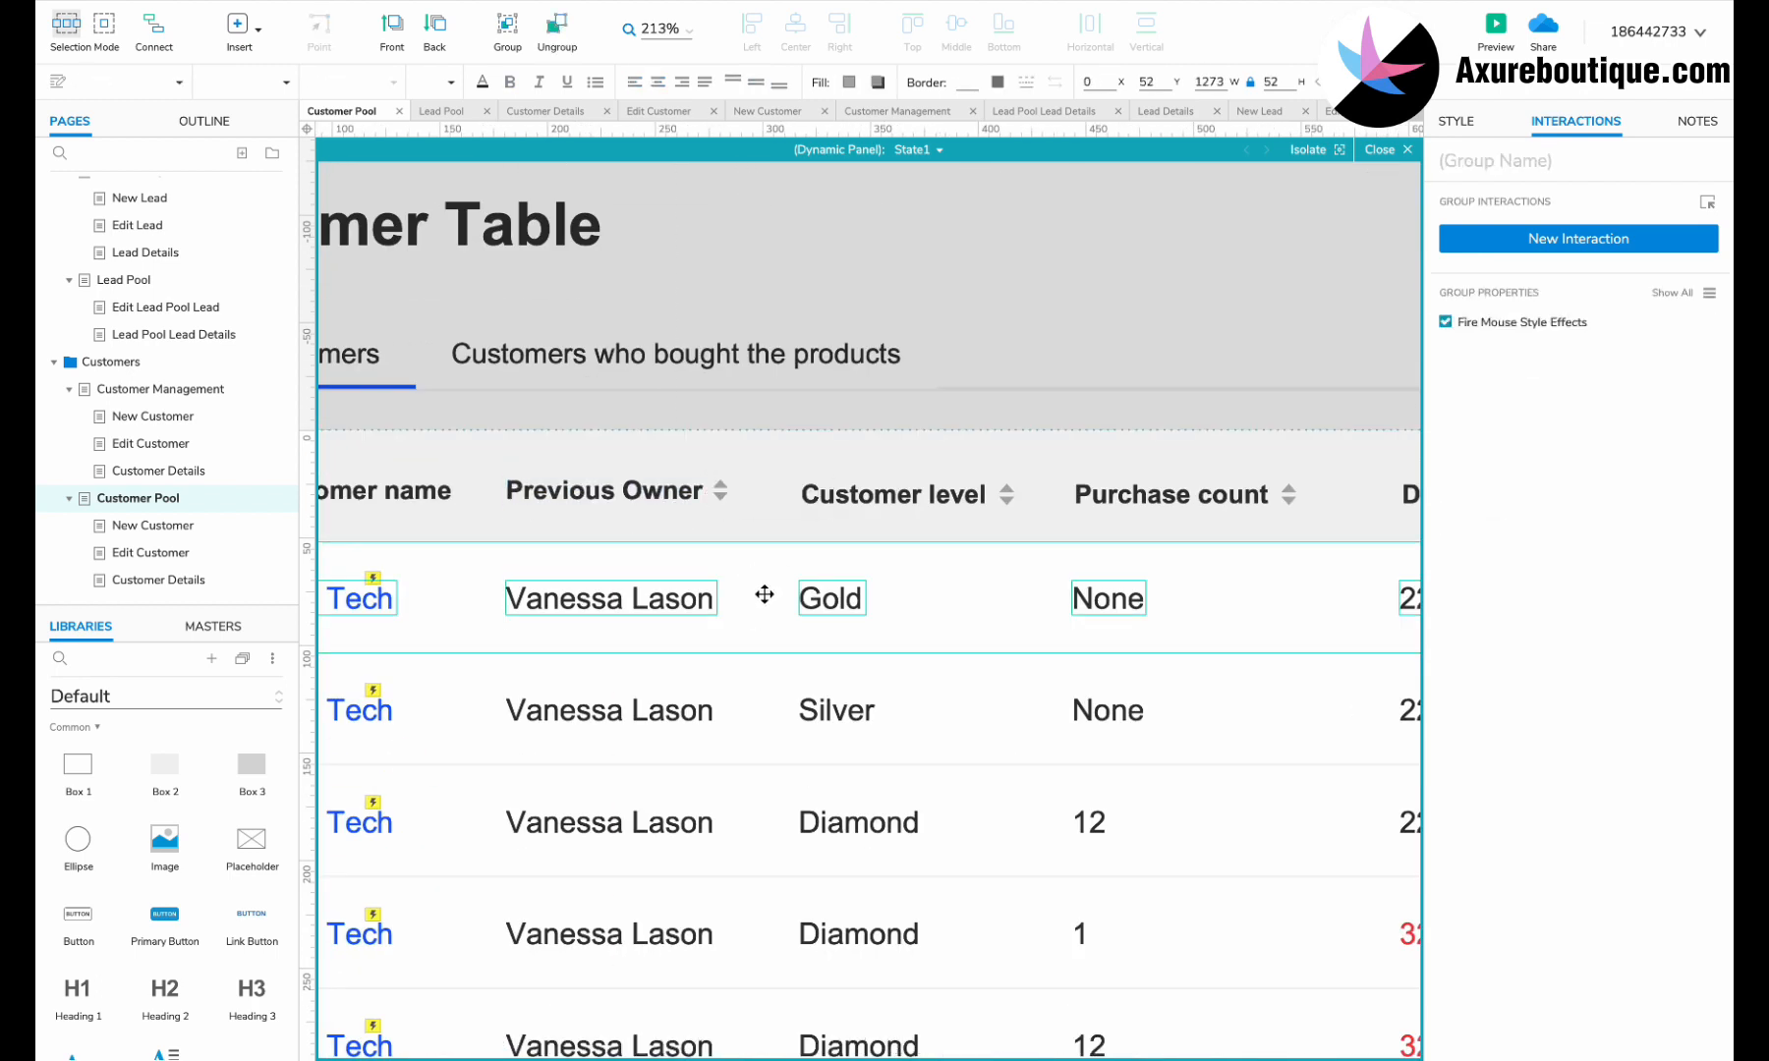
Shift the table columns from Days since last contact through Contact right to free space for a new column after Purchase count.
scroll(764, 594, down, 2)
scroll(764, 594, down, 4)
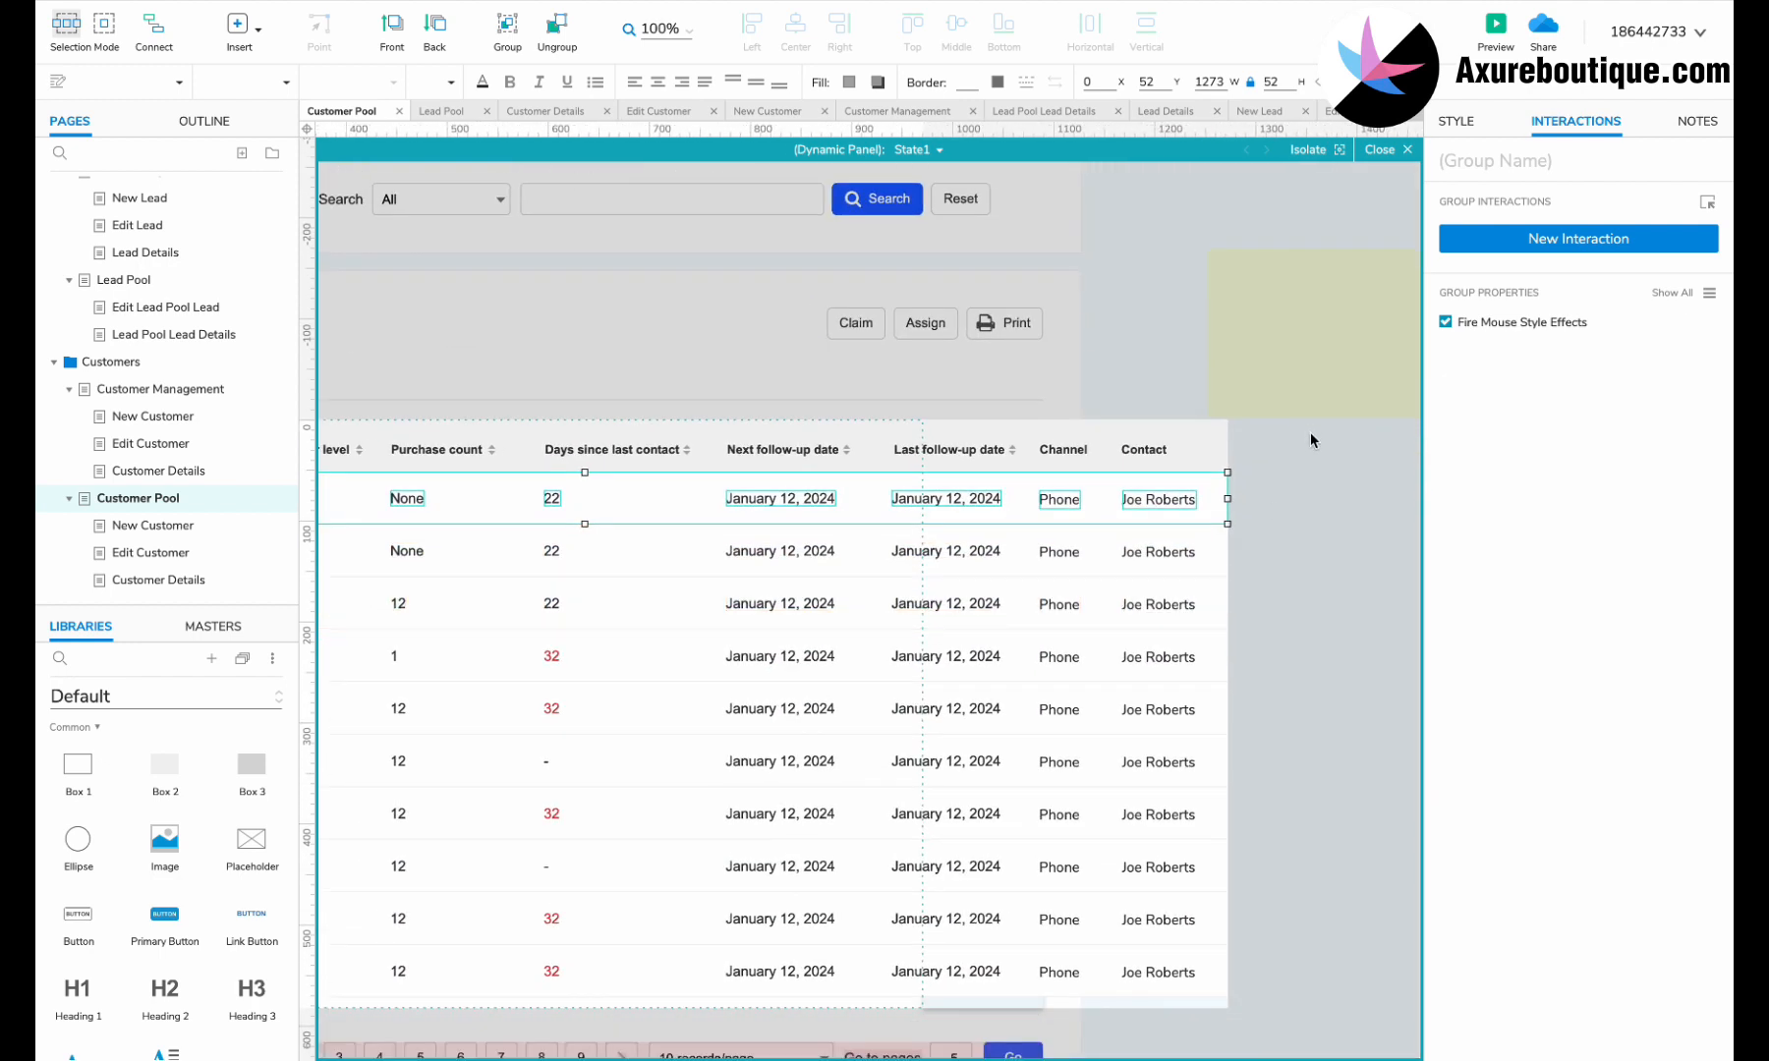
drag(1295, 492, 1205, 997)
click(1284, 489)
drag(1299, 440, 544, 963)
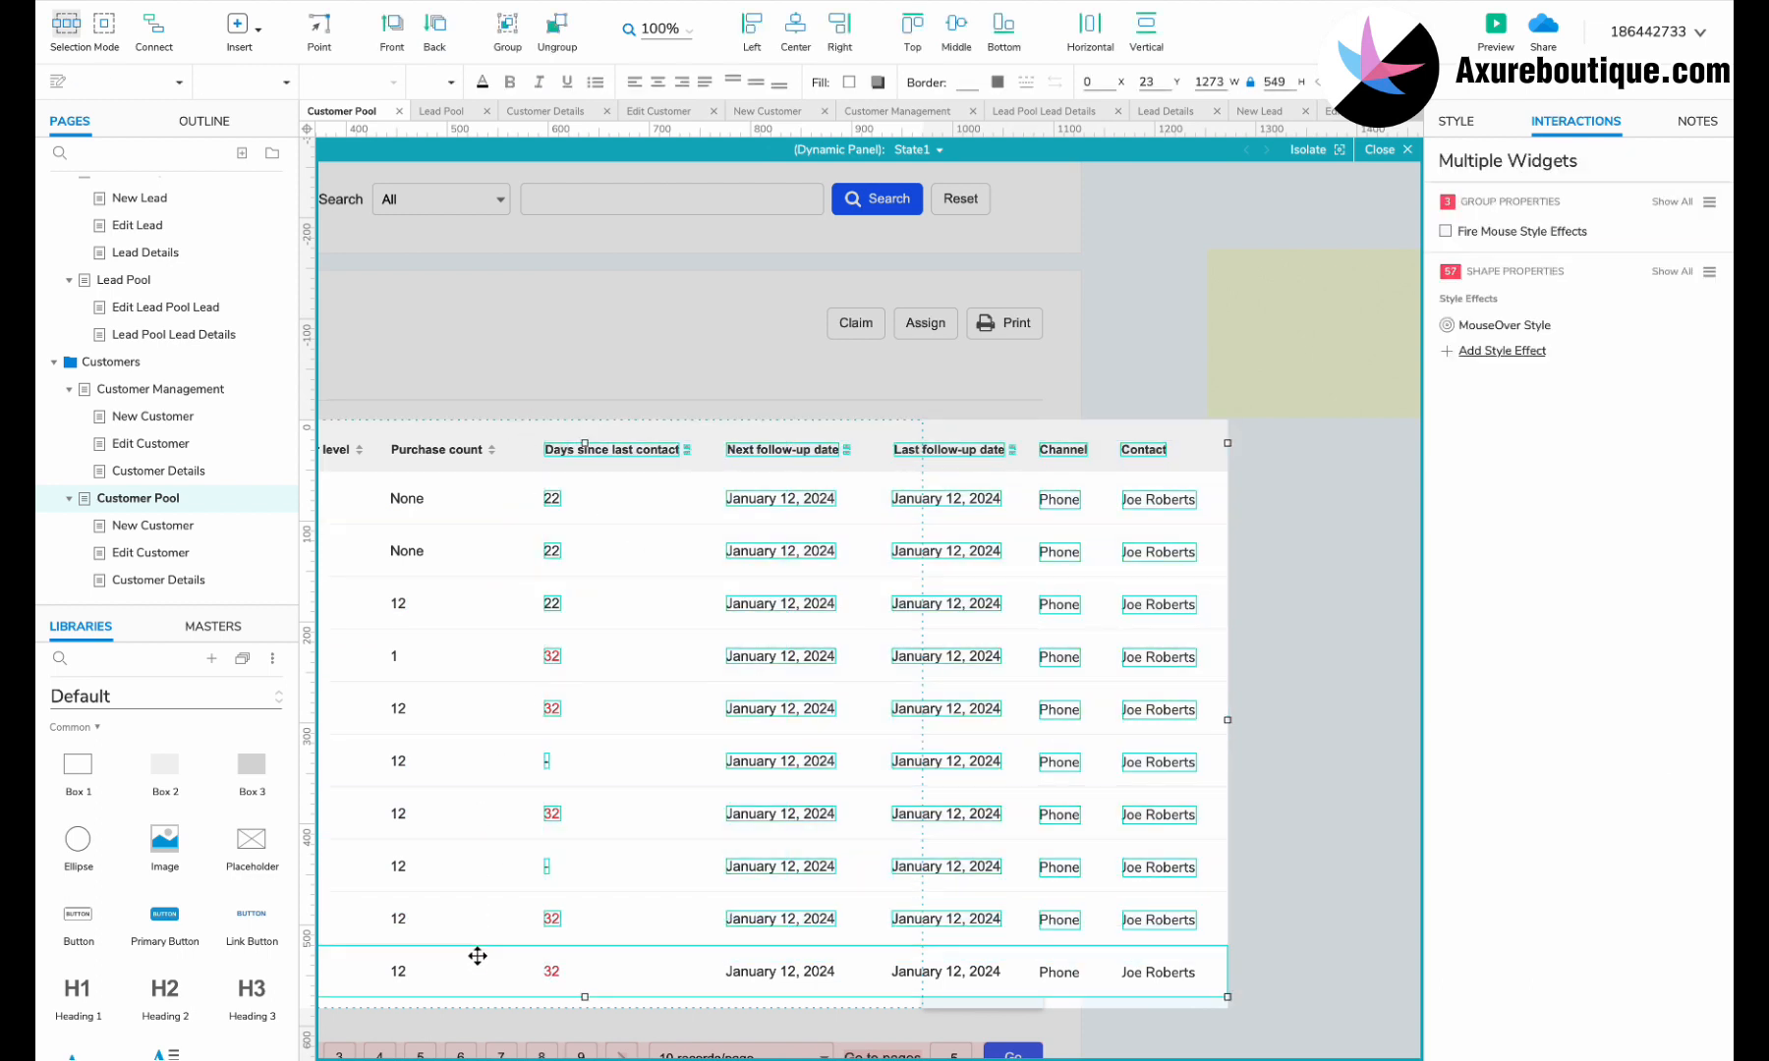
ctrl+click(935, 973)
drag(585, 453, 820, 453)
Copy the Purchase count header into the free column and retitle the copy "Reason for moving to the customer pool".
click(444, 453)
drag(438, 453, 617, 445)
double_click(553, 447)
text(Reason for moving to the customer pool)
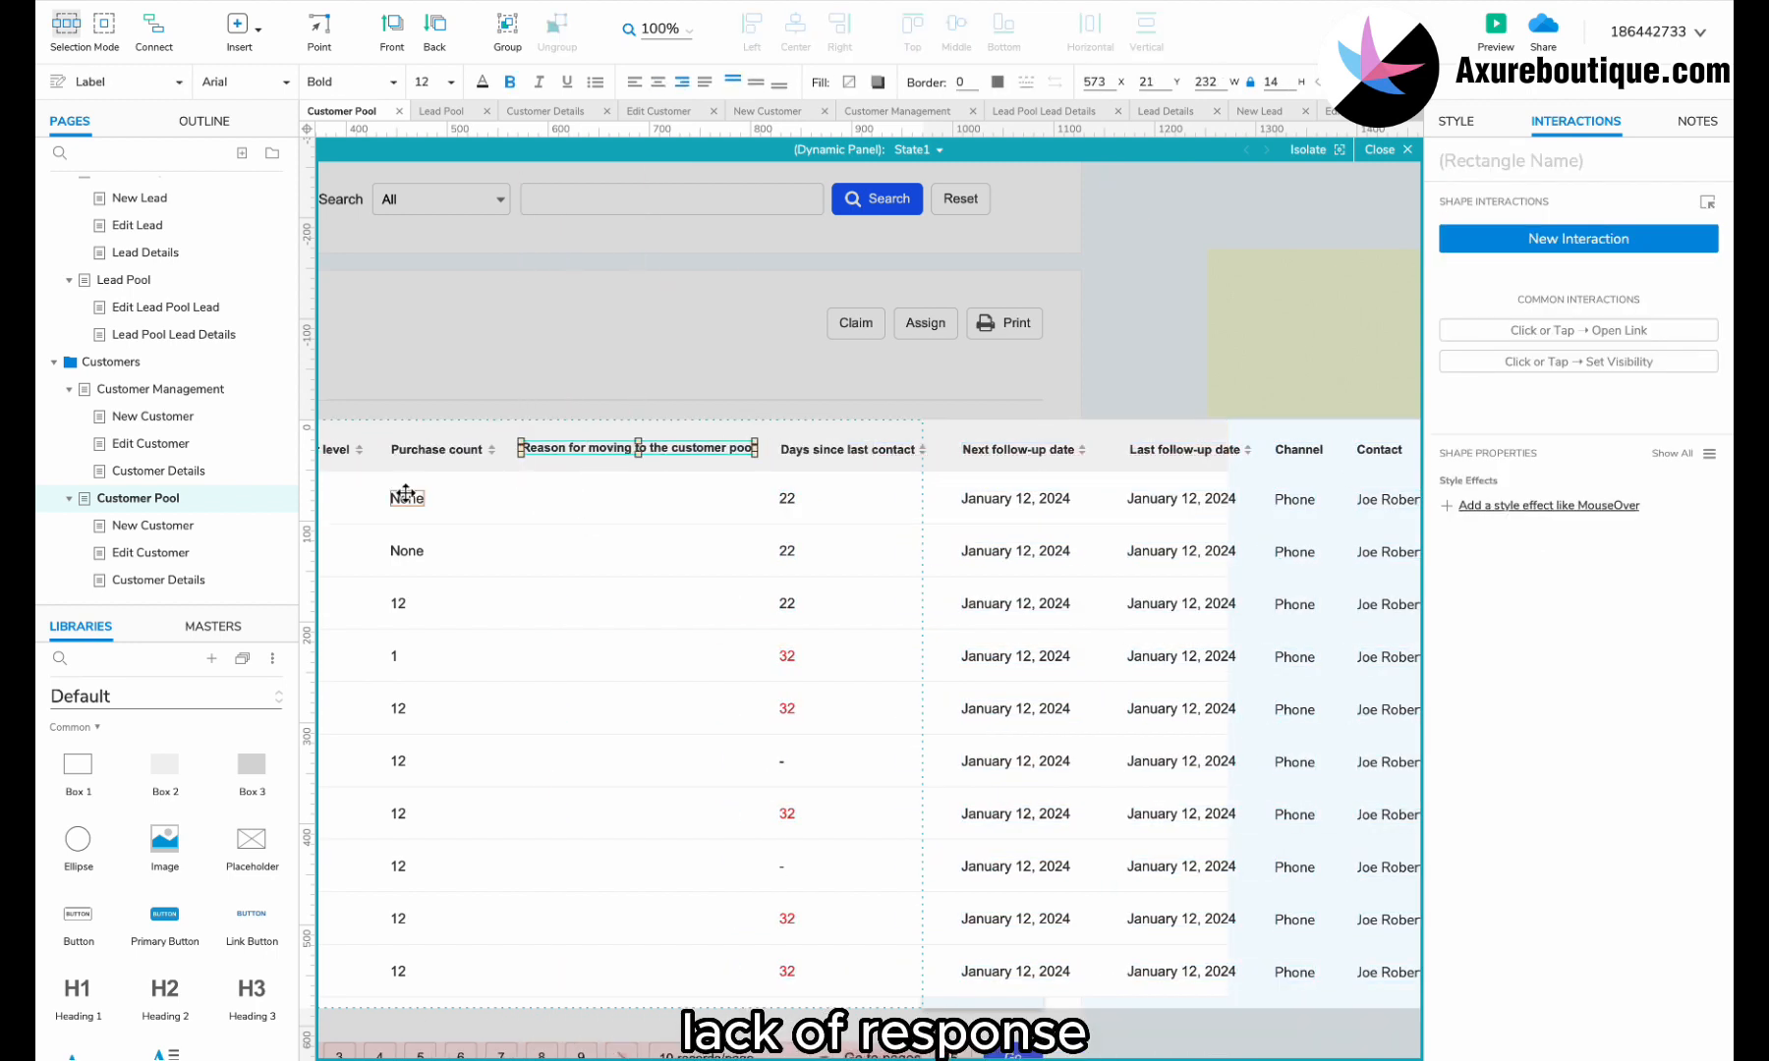
Copy a Purchase count cell under the new reason header and set its text to "Lack of response".
drag(407, 498, 542, 574)
scroll(531, 501, up, 3)
double_click(531, 502)
text(Lack of response)
Duplicate the "Lack of response" cell down to every remaining table row and leave the table panel.
mouse_move(550, 574)
mouse_down()
mouse_move(556, 654)
mouse_move(548, 553)
mouse_up()
scroll(548, 554, down, 3)
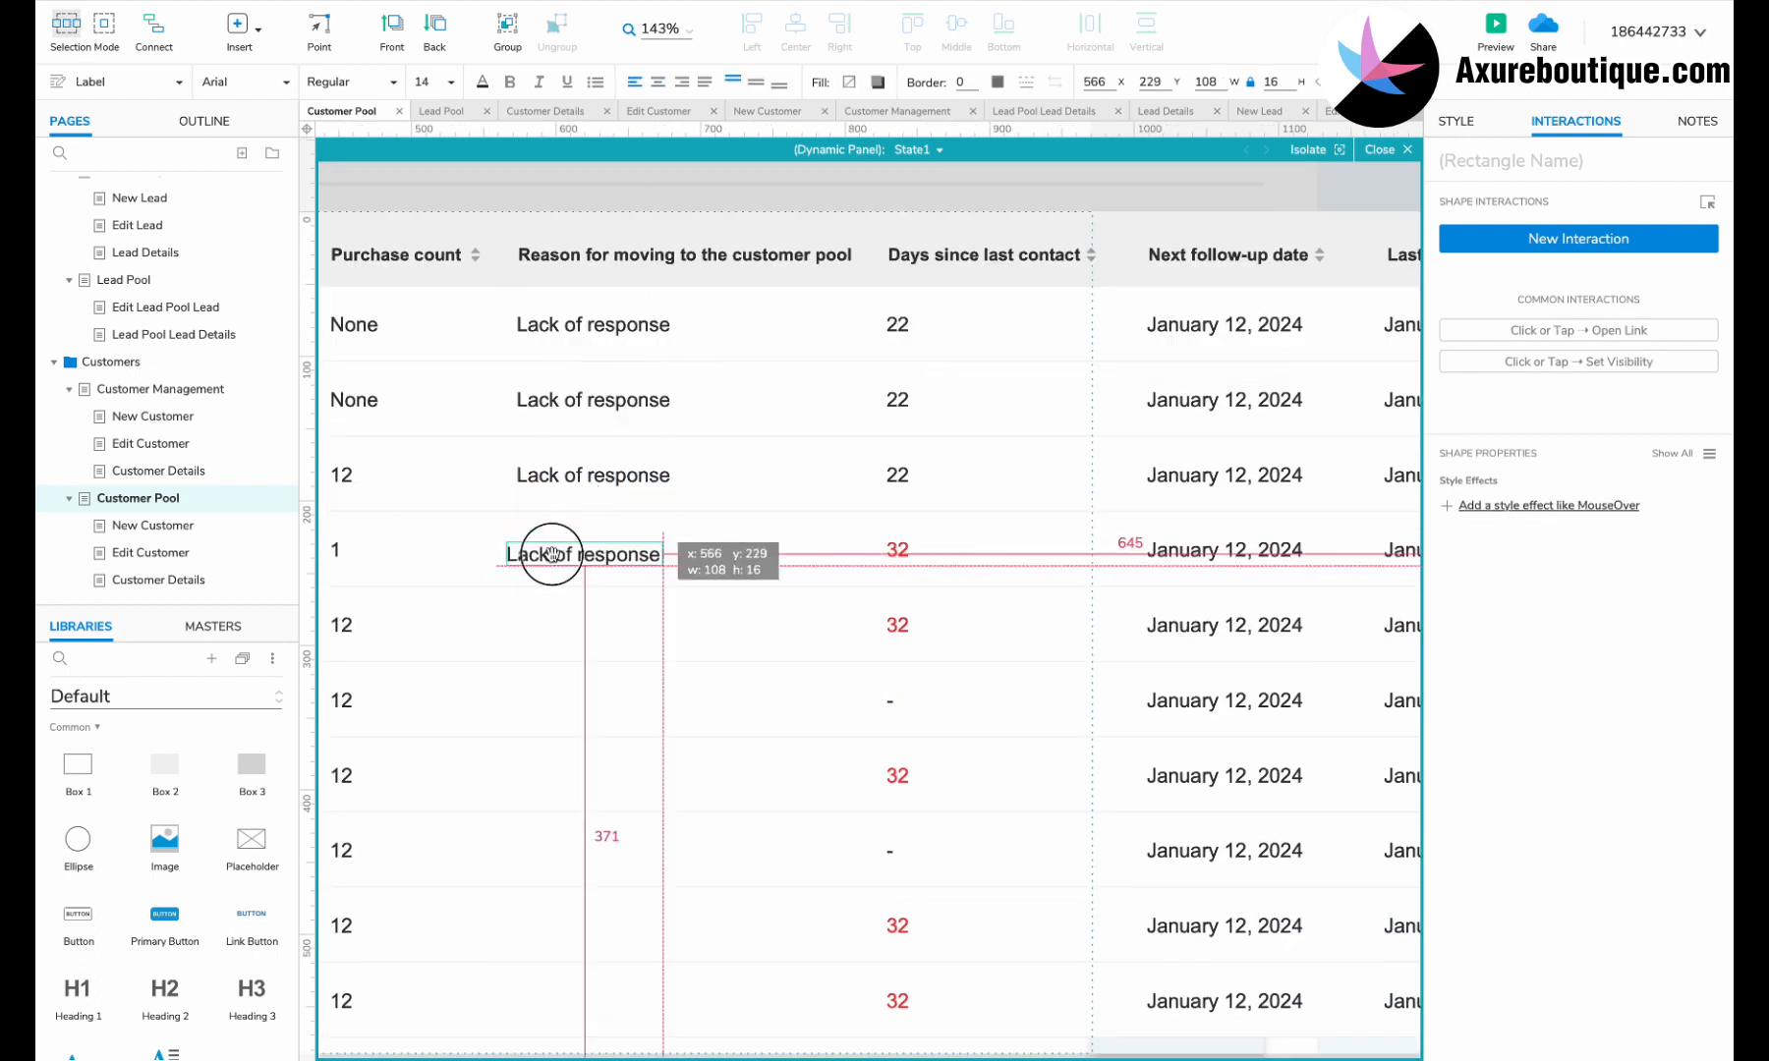
scroll(734, 315, down, 1)
drag(749, 474, 750, 548)
drag(750, 549, 711, 880)
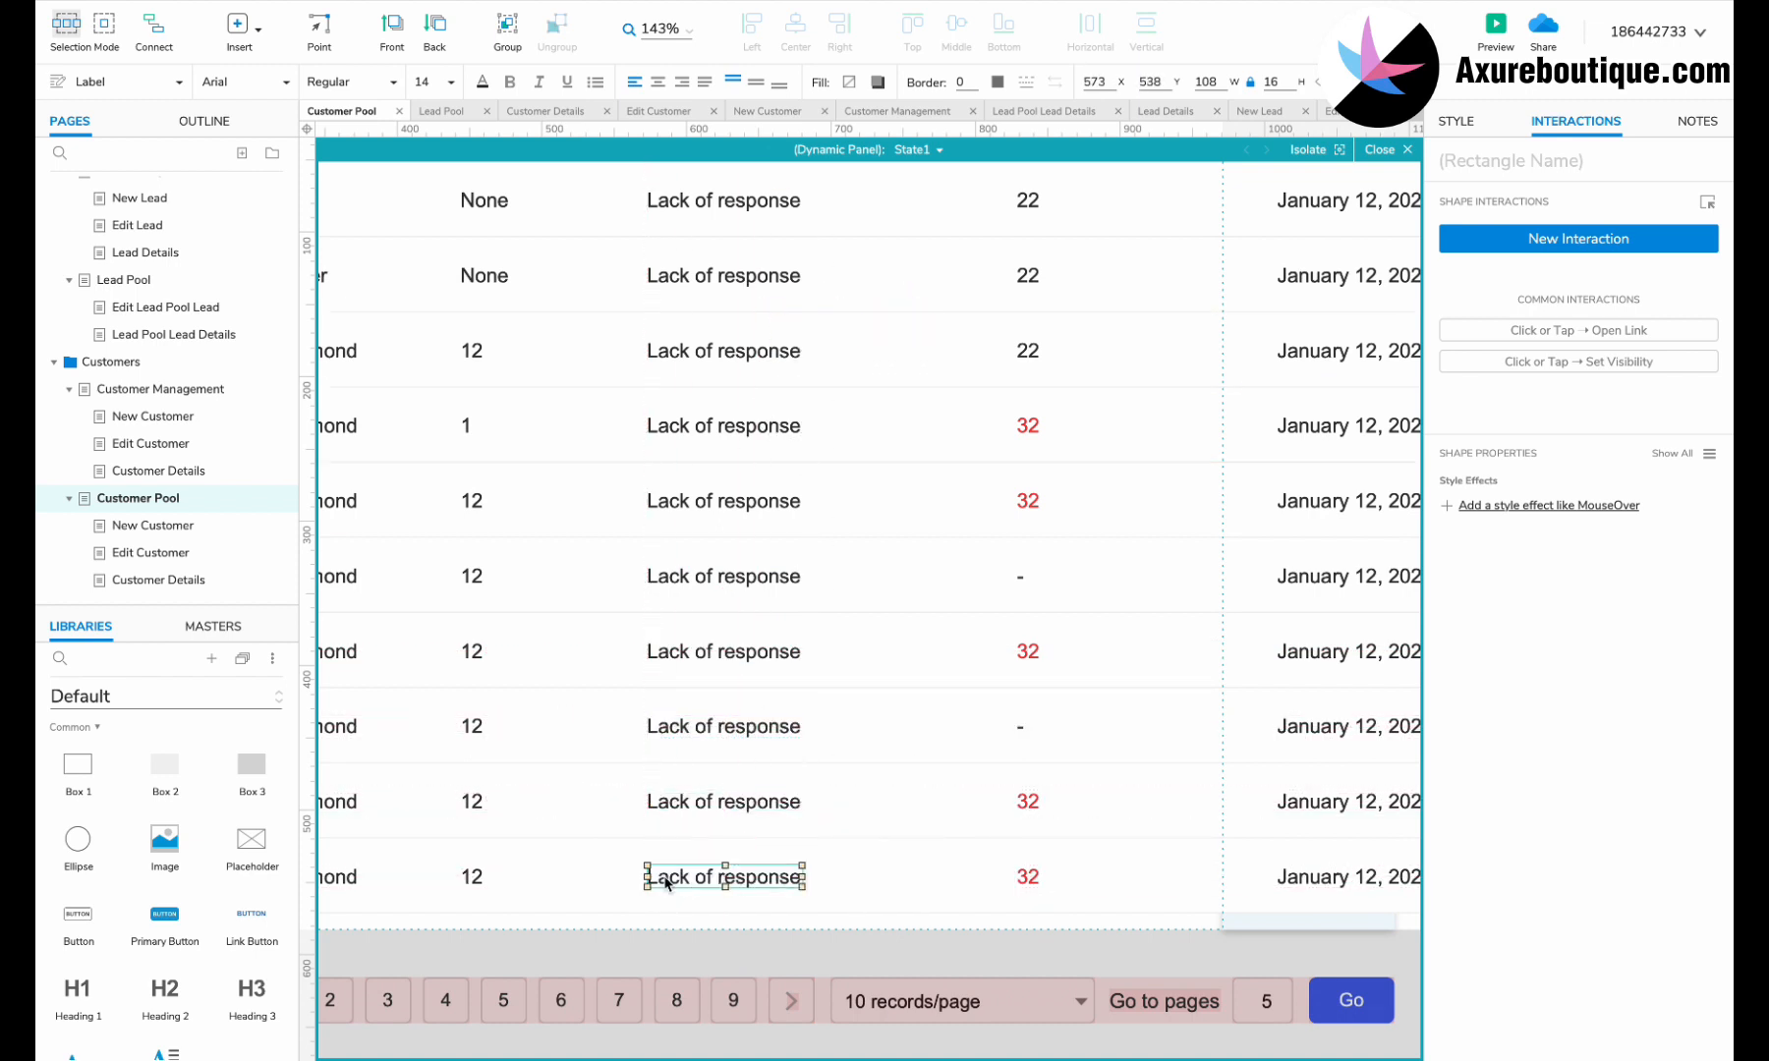
scroll(856, 644, down, 5)
click(1358, 457)
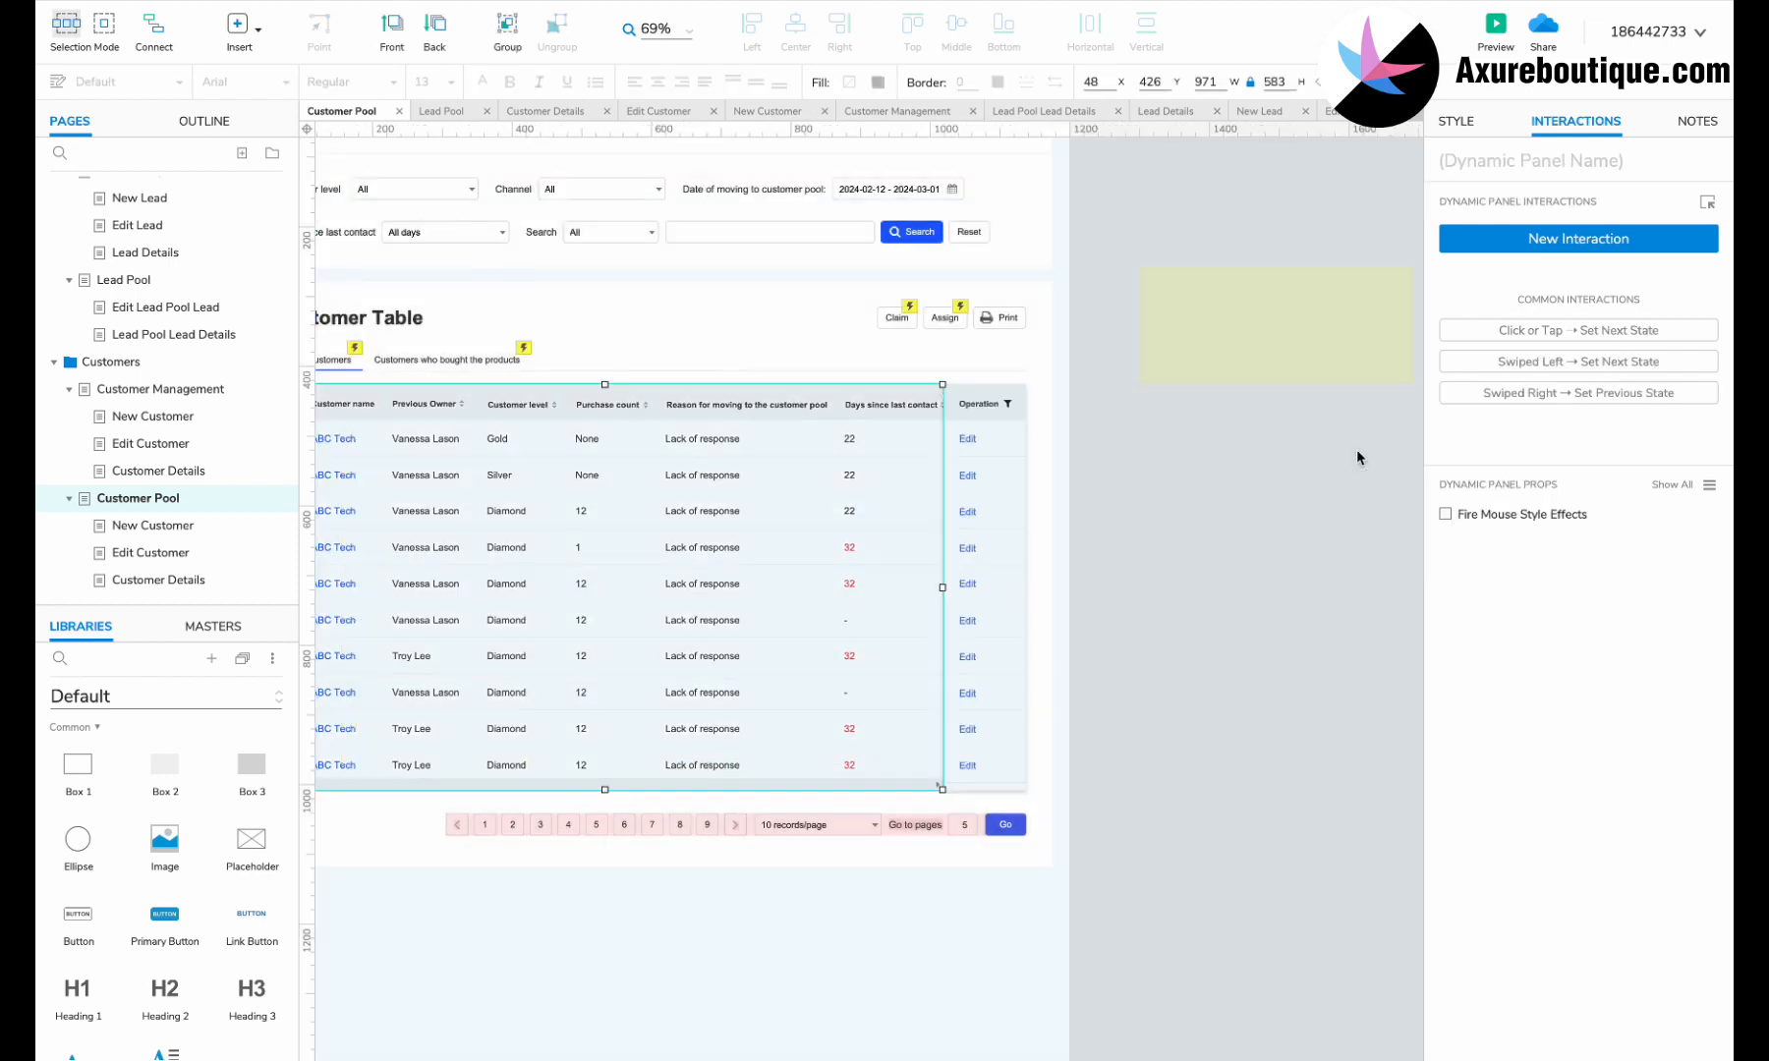
Delete the New Customer page under Customer Pool and rename its Edit Customer page "Edit Customer Pool Customer".
right_click(186, 526)
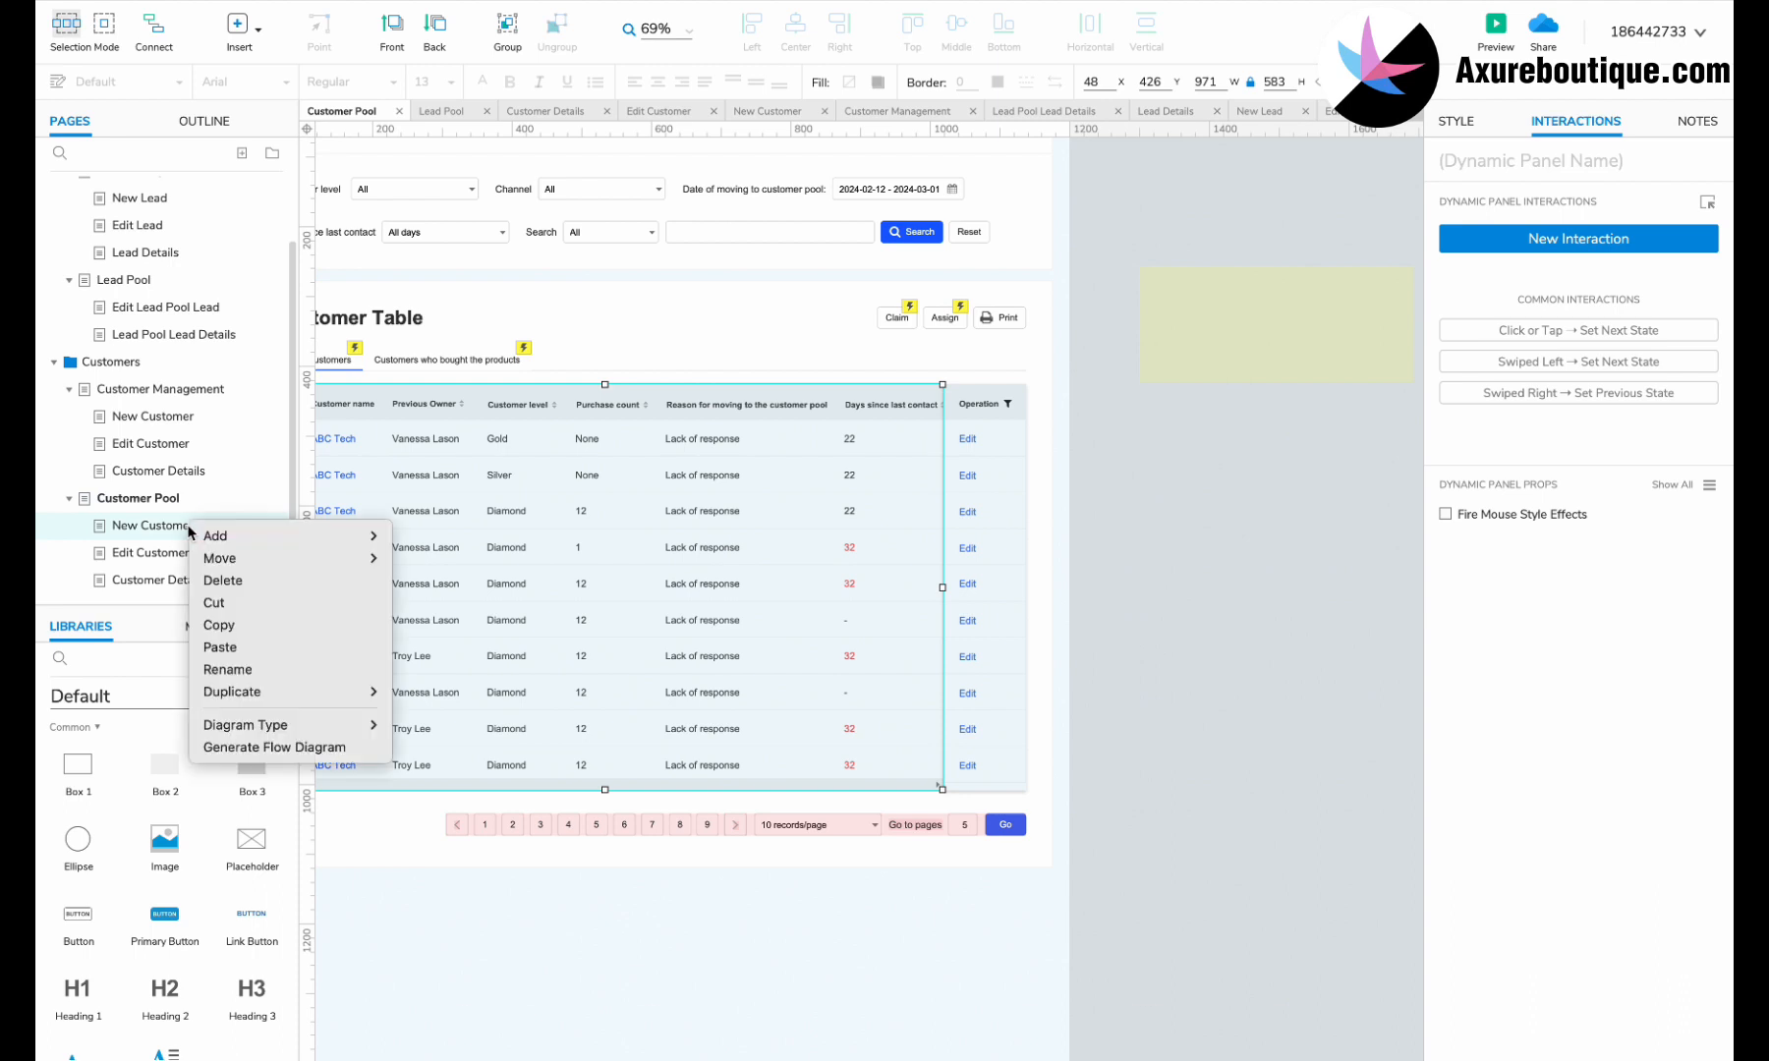
click(211, 581)
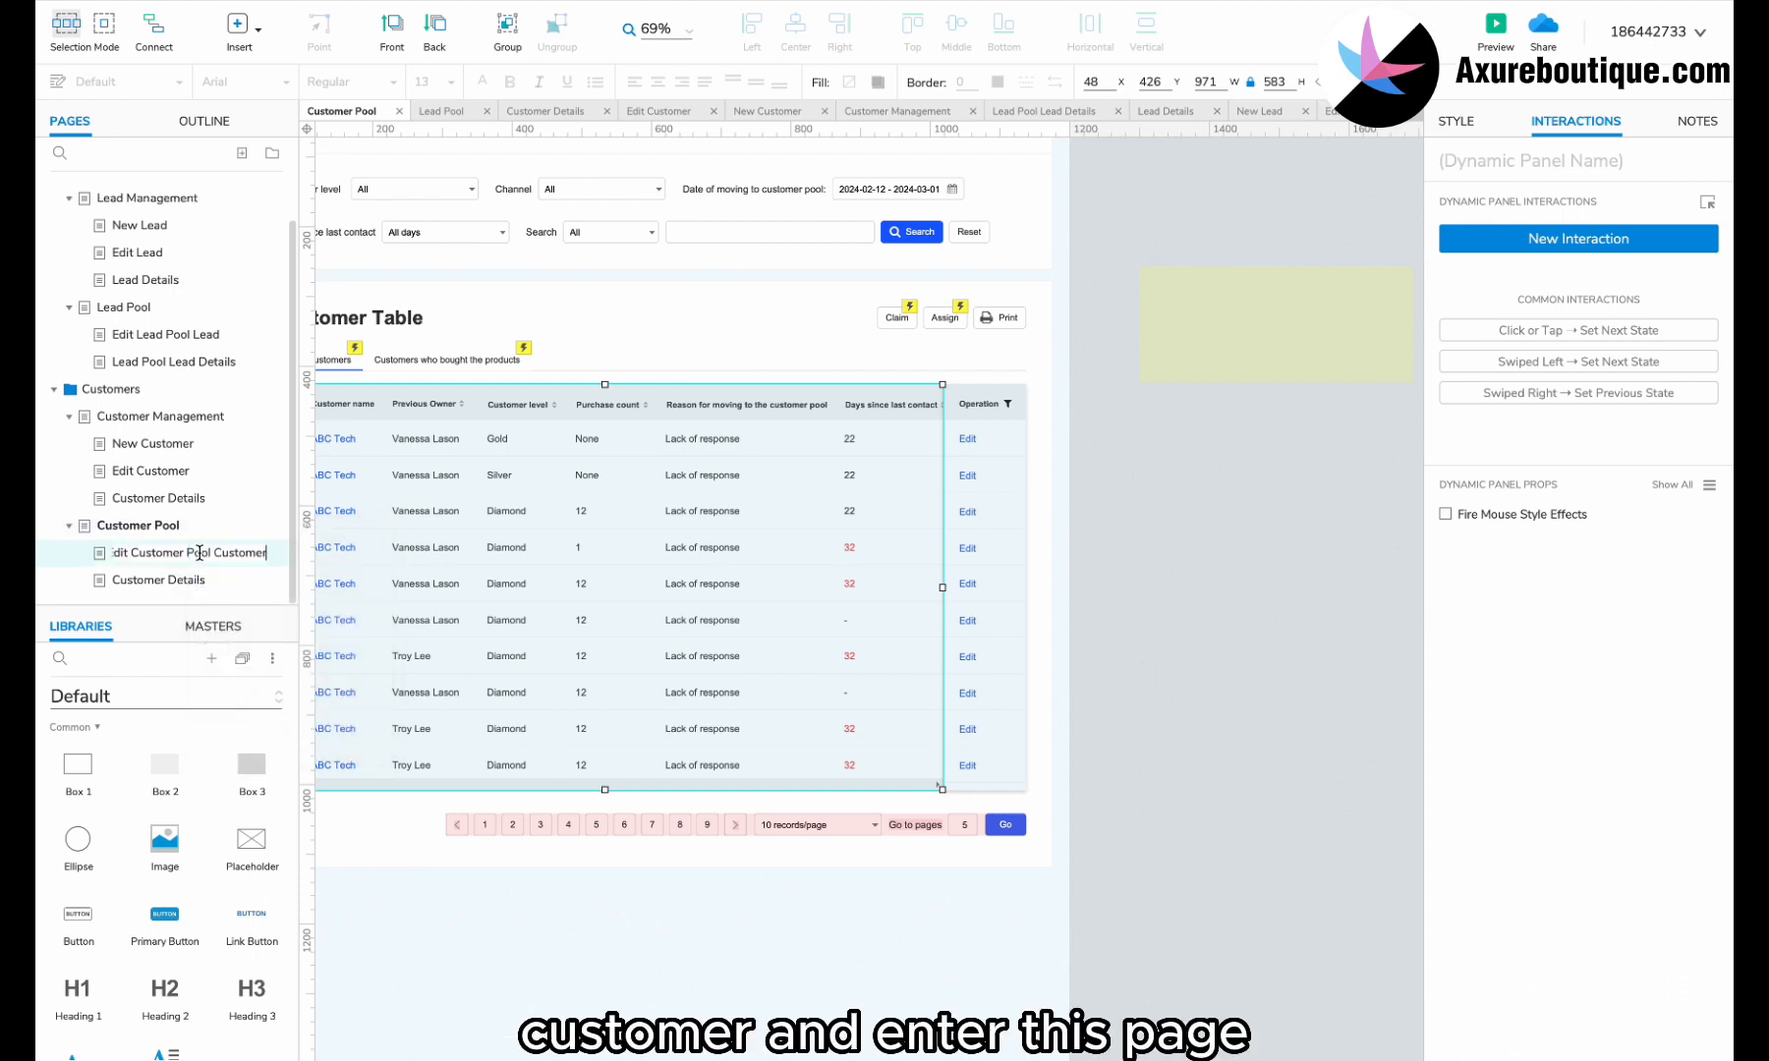
click(134, 528)
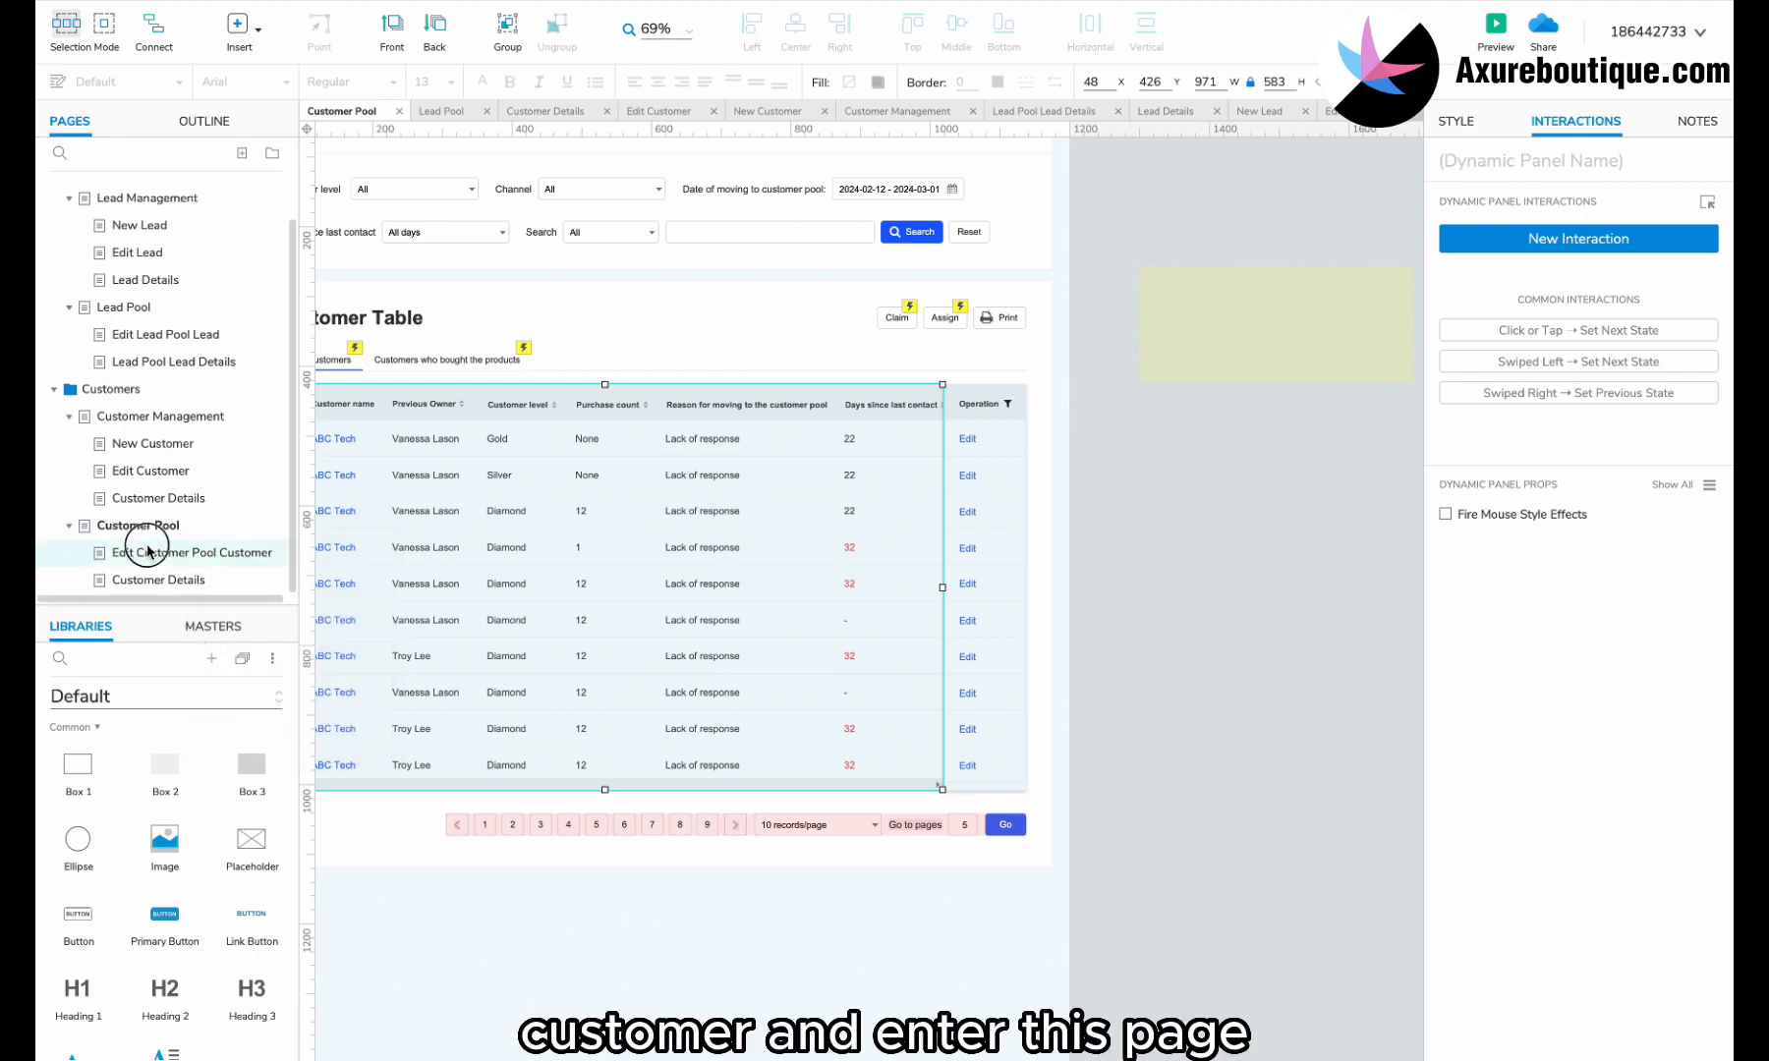
On the Edit Customer Pool Customer page, move the Owner field's required asterisk aside and relabel the field "Previous owner".
click(148, 551)
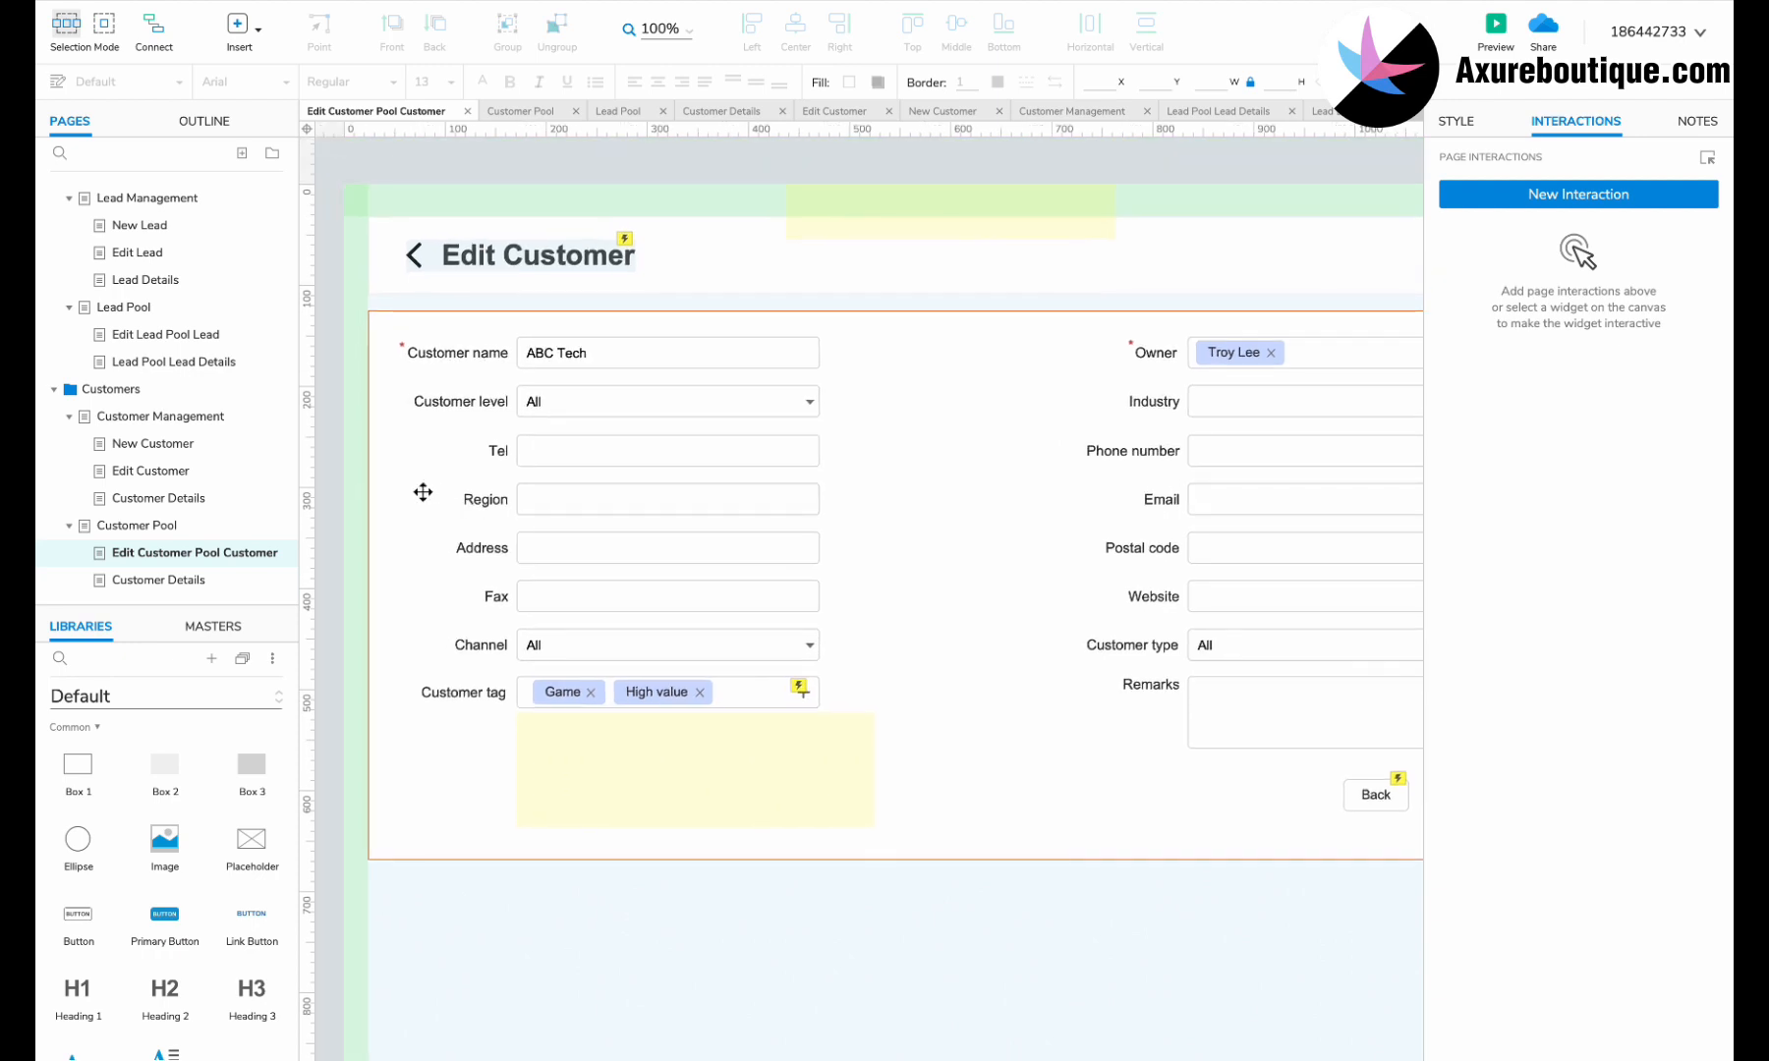
click(1133, 346)
scroll(1135, 346, up, 2)
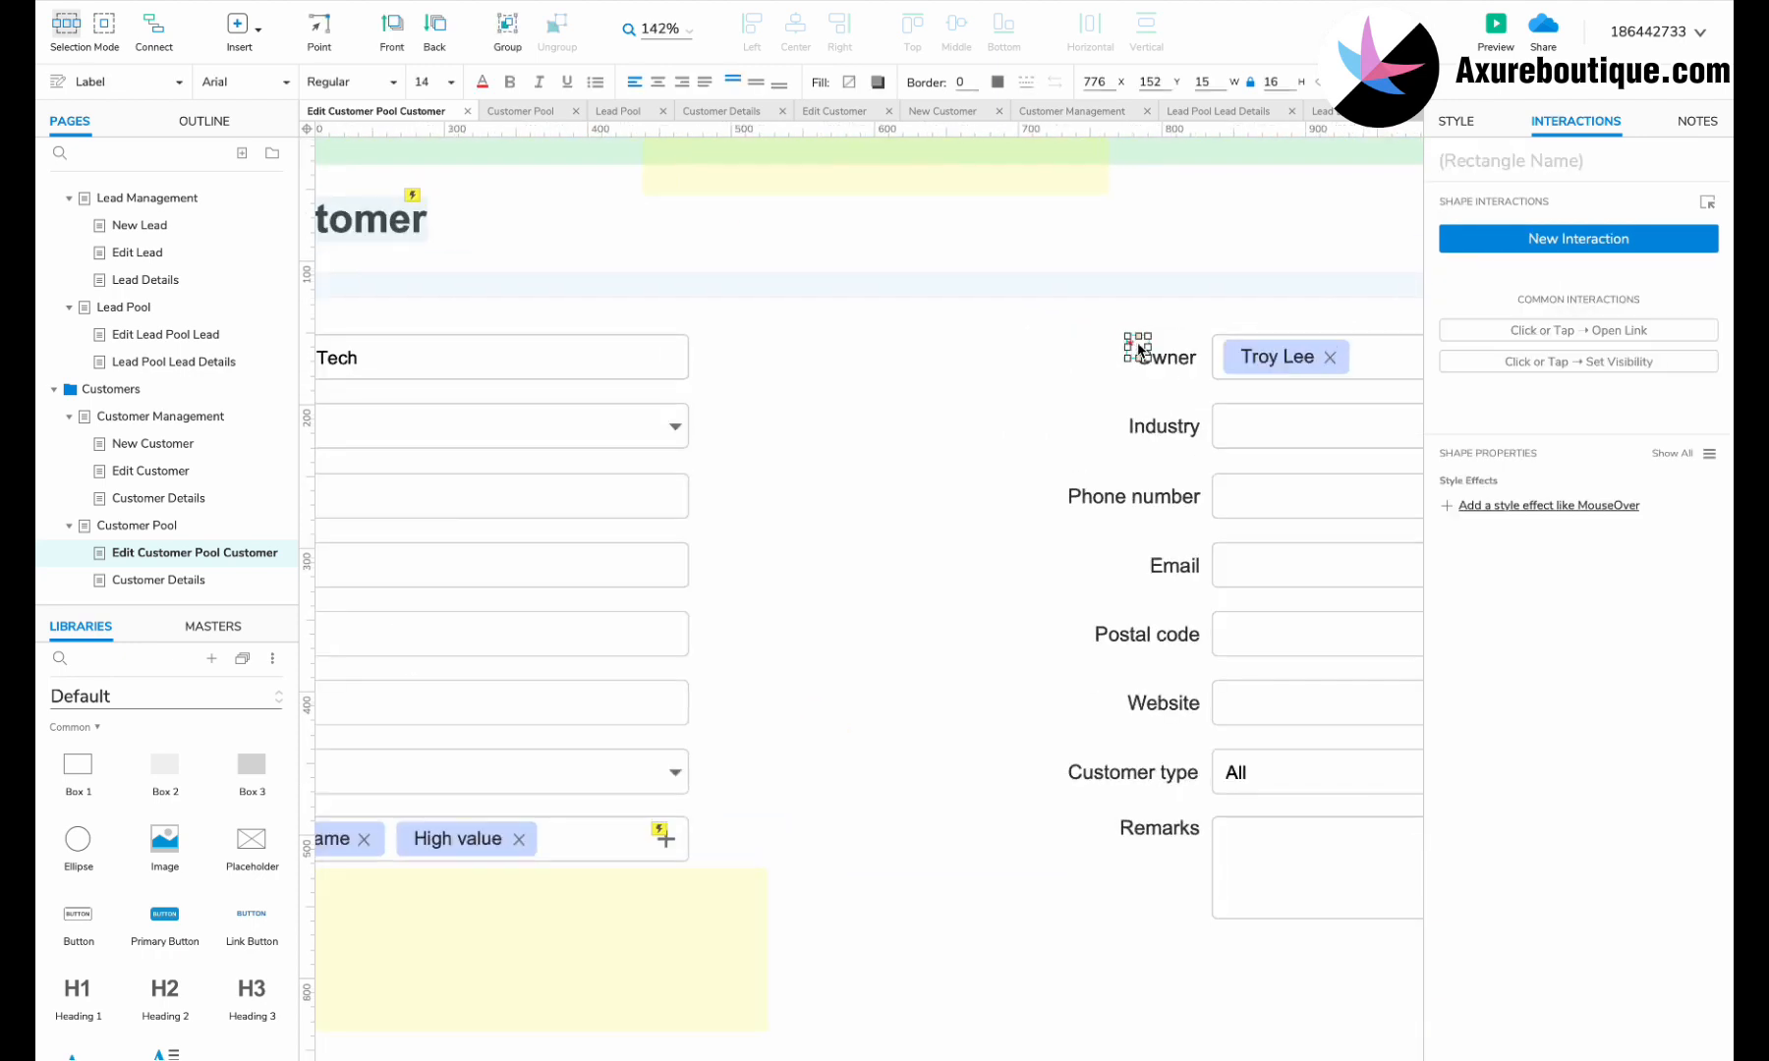
drag(1138, 347, 979, 344)
click(1174, 345)
click(1171, 359)
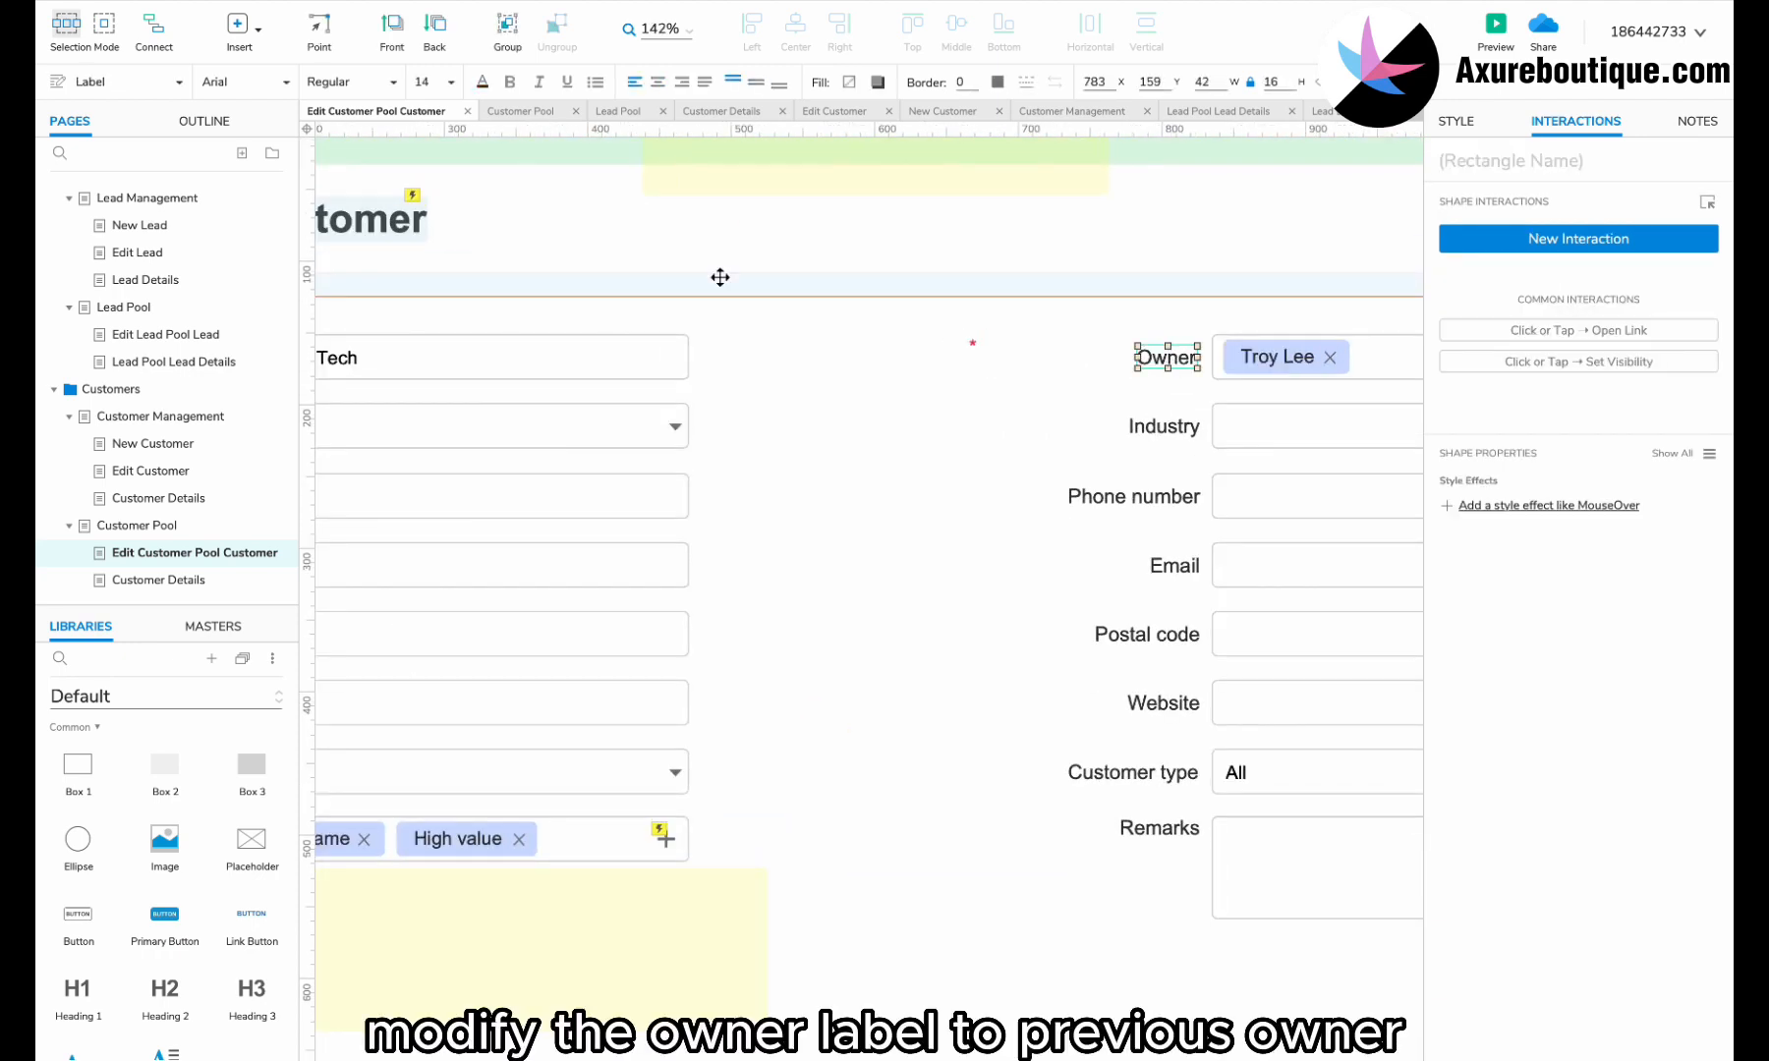
click(1154, 360)
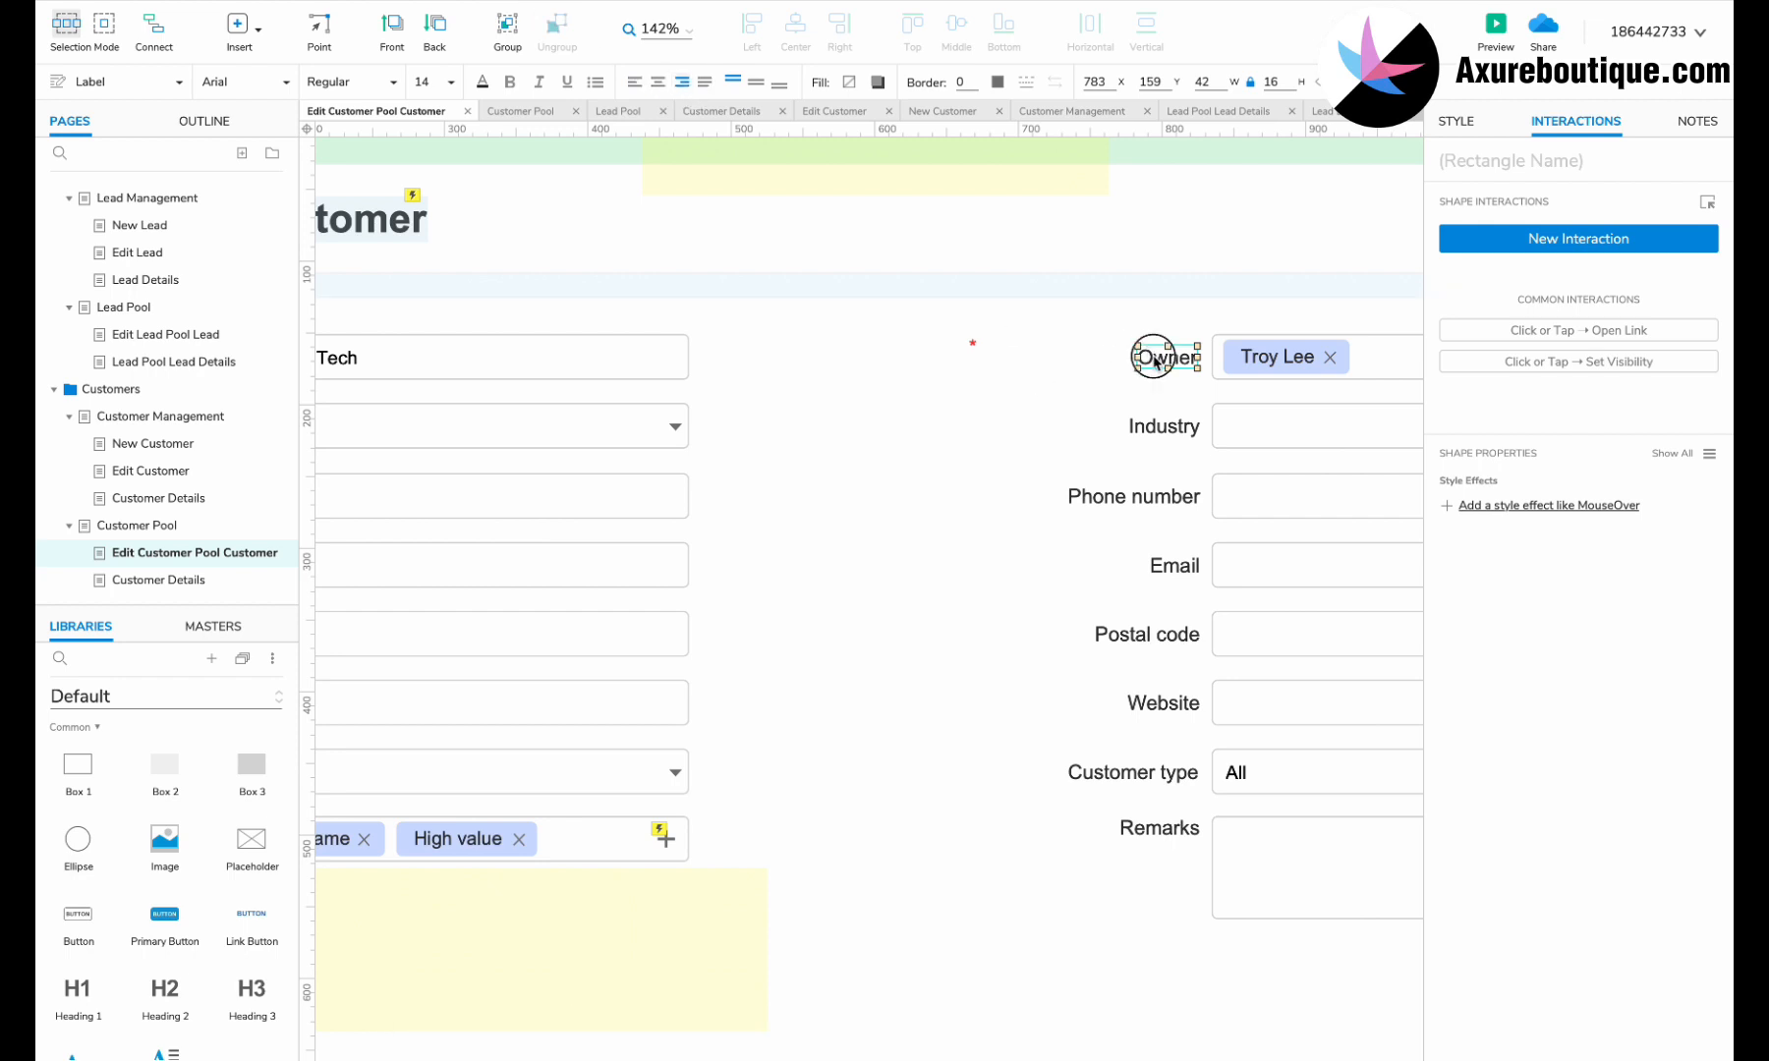
key(BackSpace)
text(Previous o)
click(1106, 394)
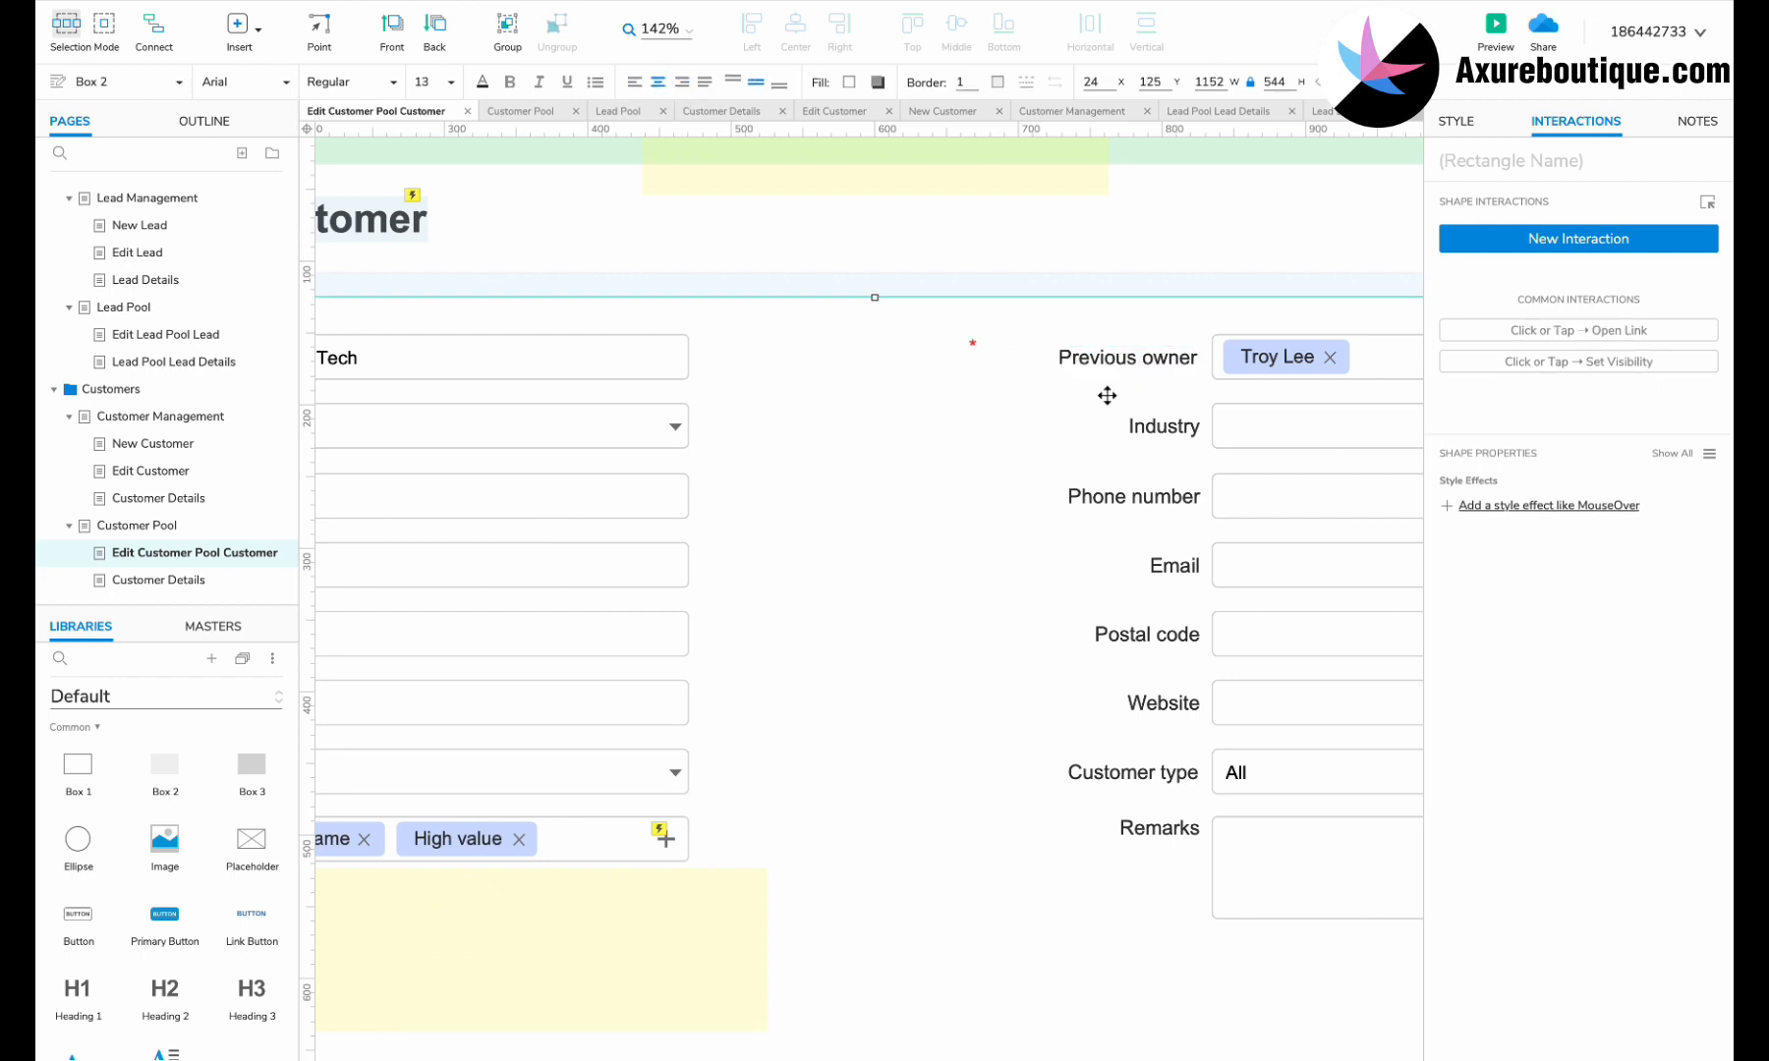
Place the required asterisk directly in front of the Previous owner label.
drag(978, 351, 1054, 352)
click(953, 416)
scroll(953, 417, down, 3)
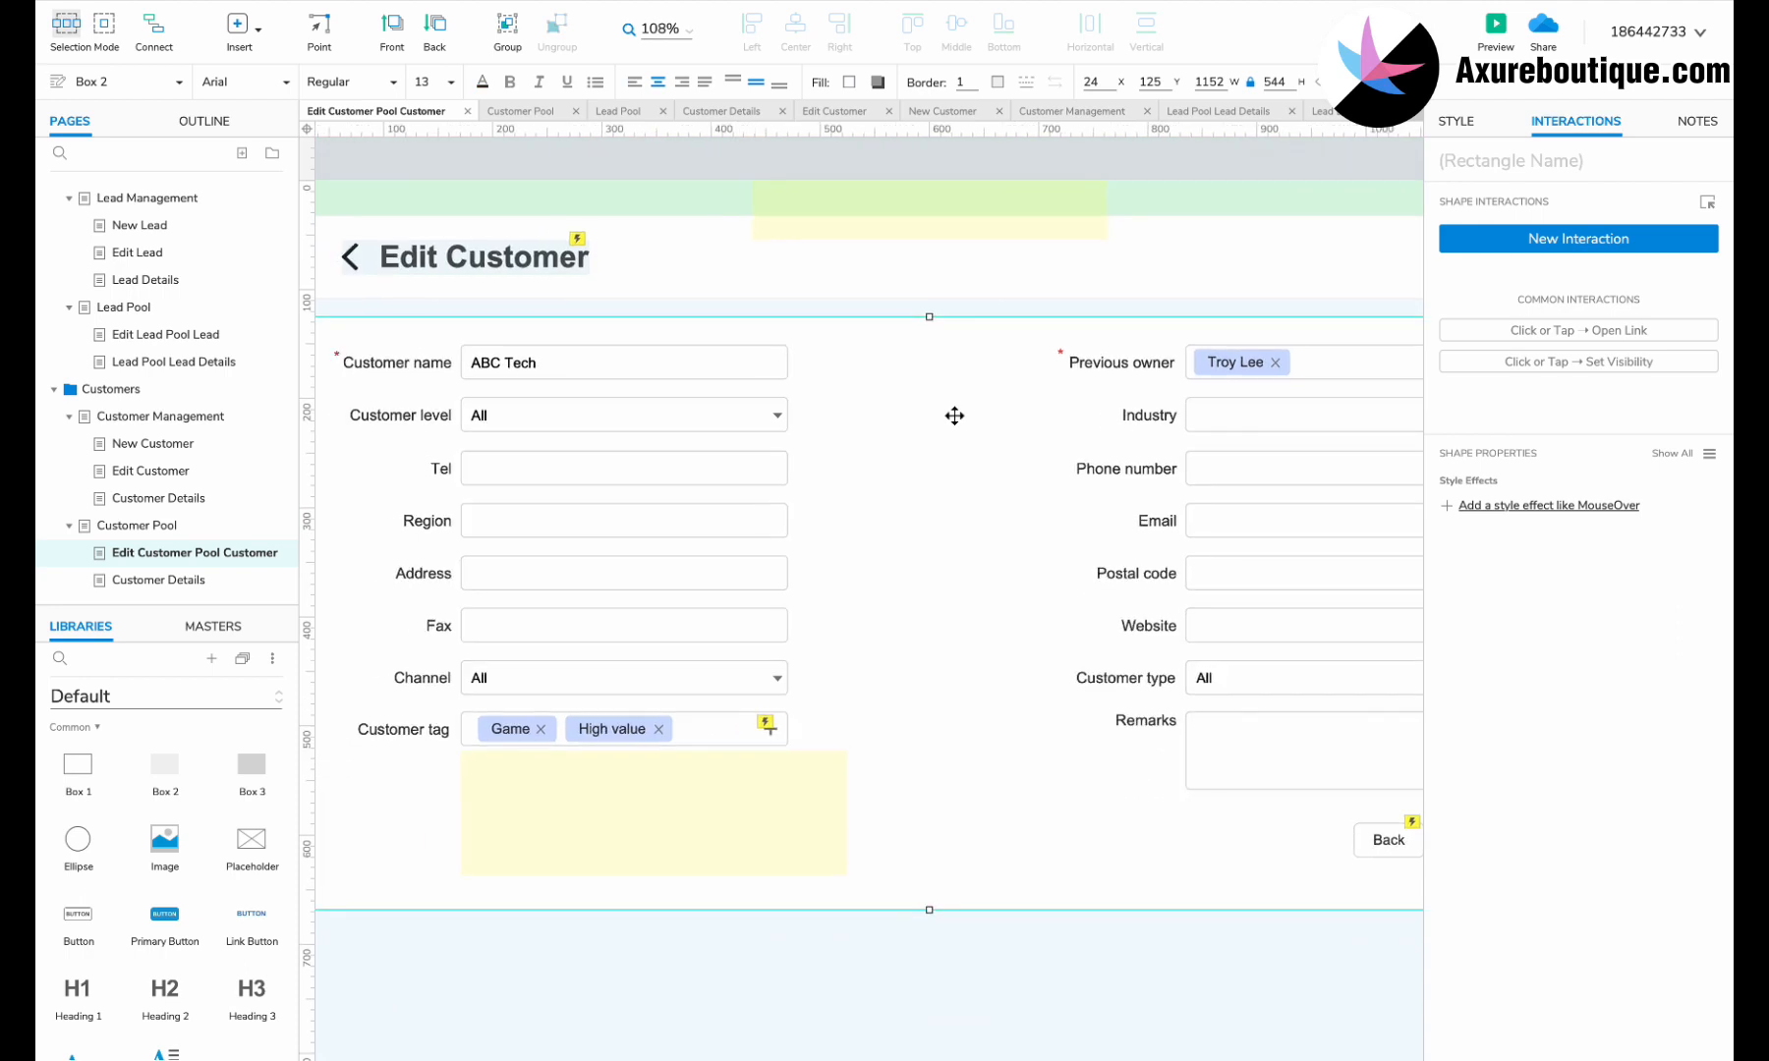
scroll(954, 417, right, 3)
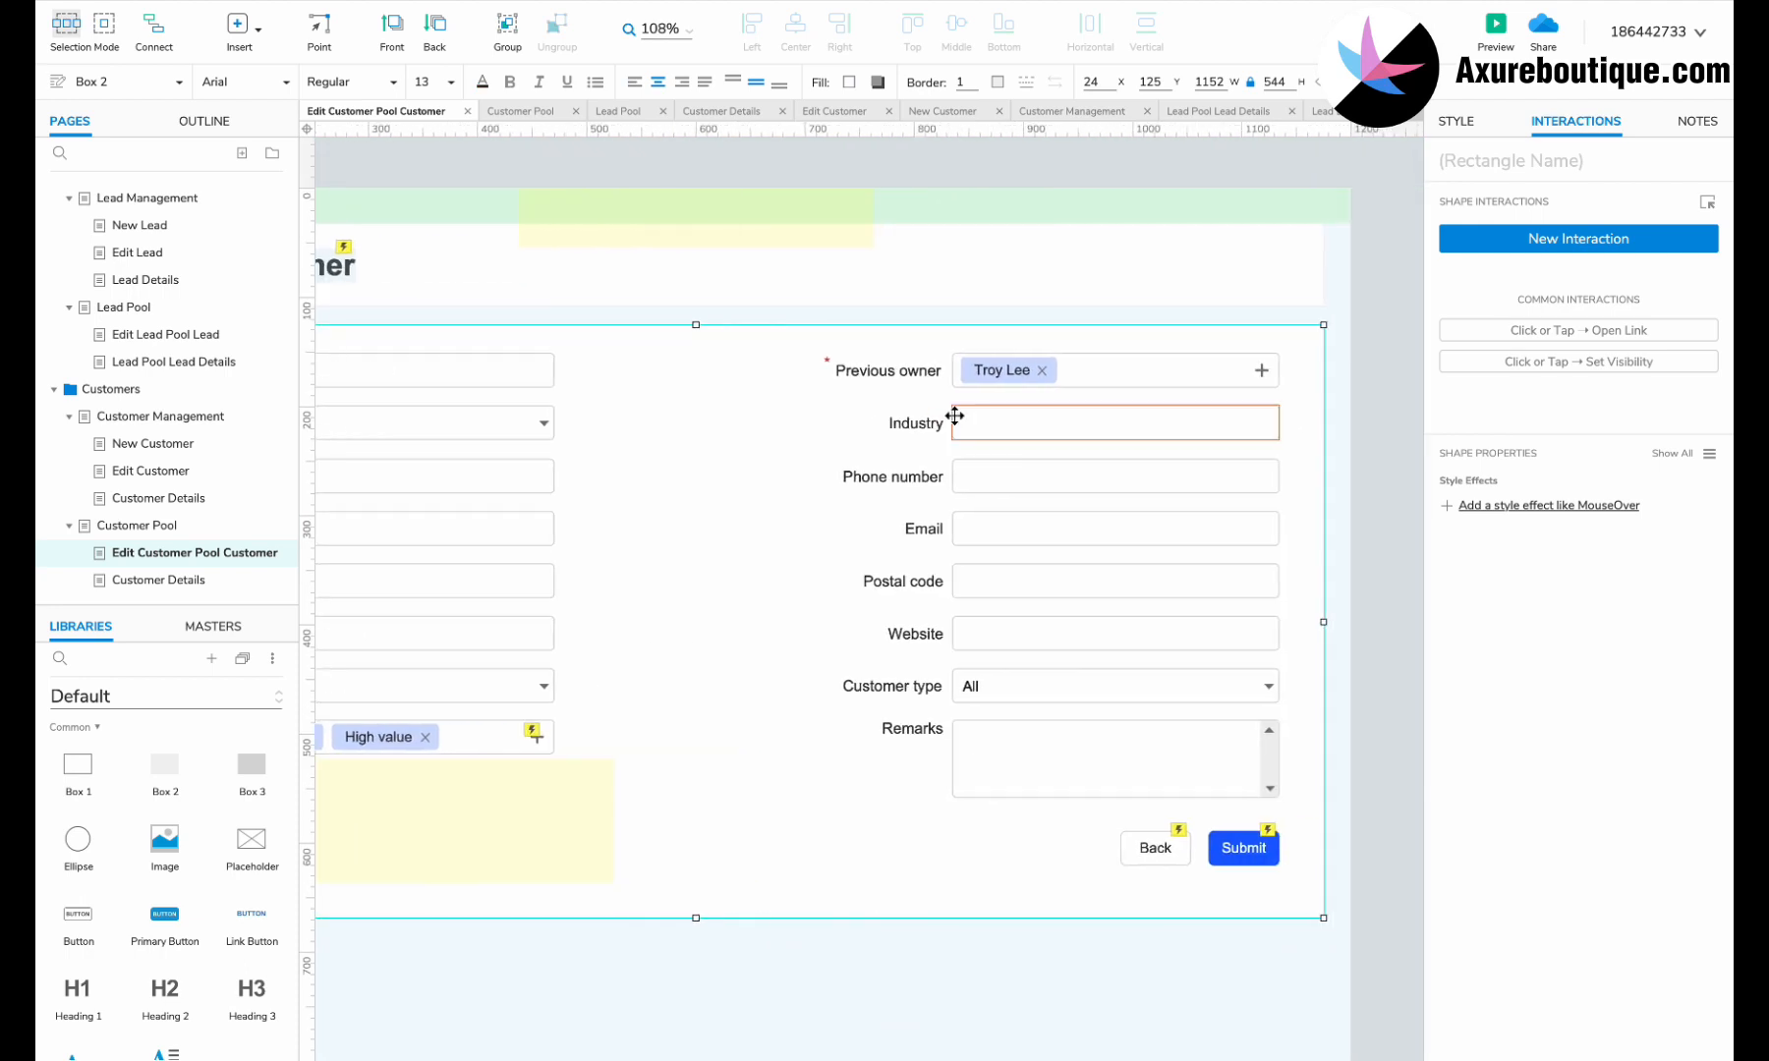
On the Customer Details page under Customer Pool, change the Owner label to "Previous owner:", keeping the owner's name after it.
click(210, 584)
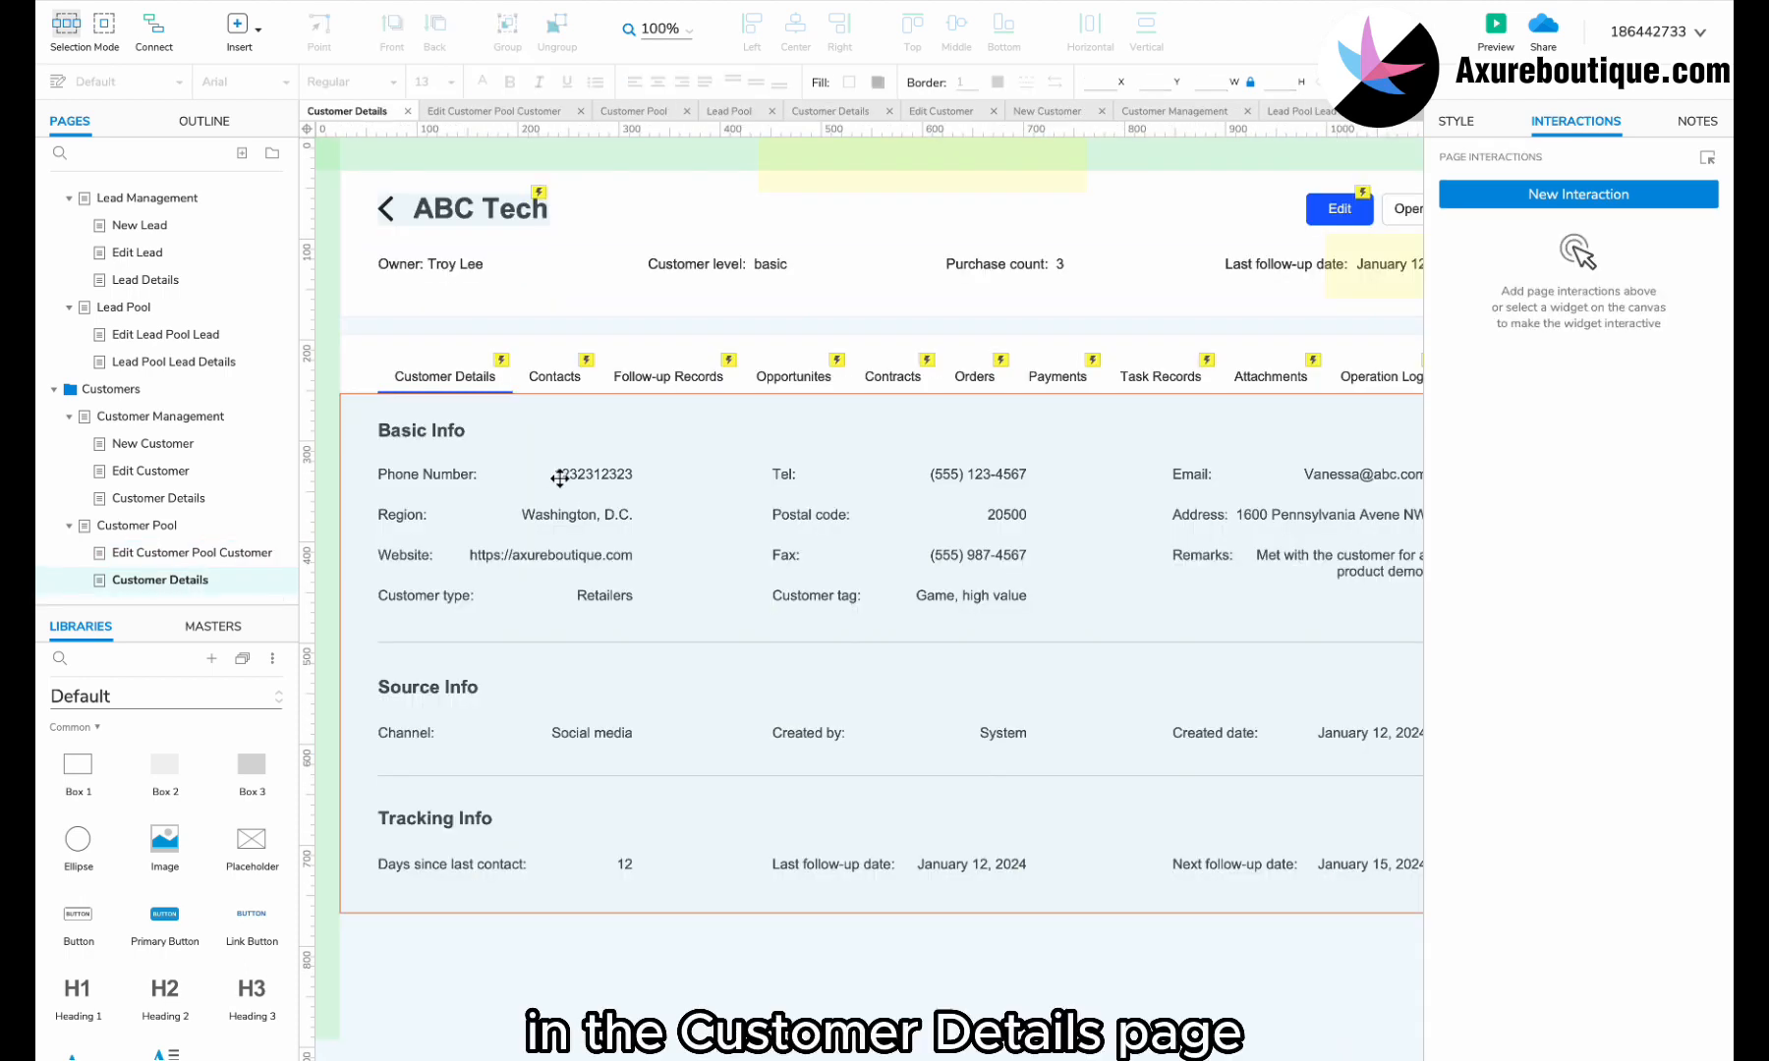
click(409, 264)
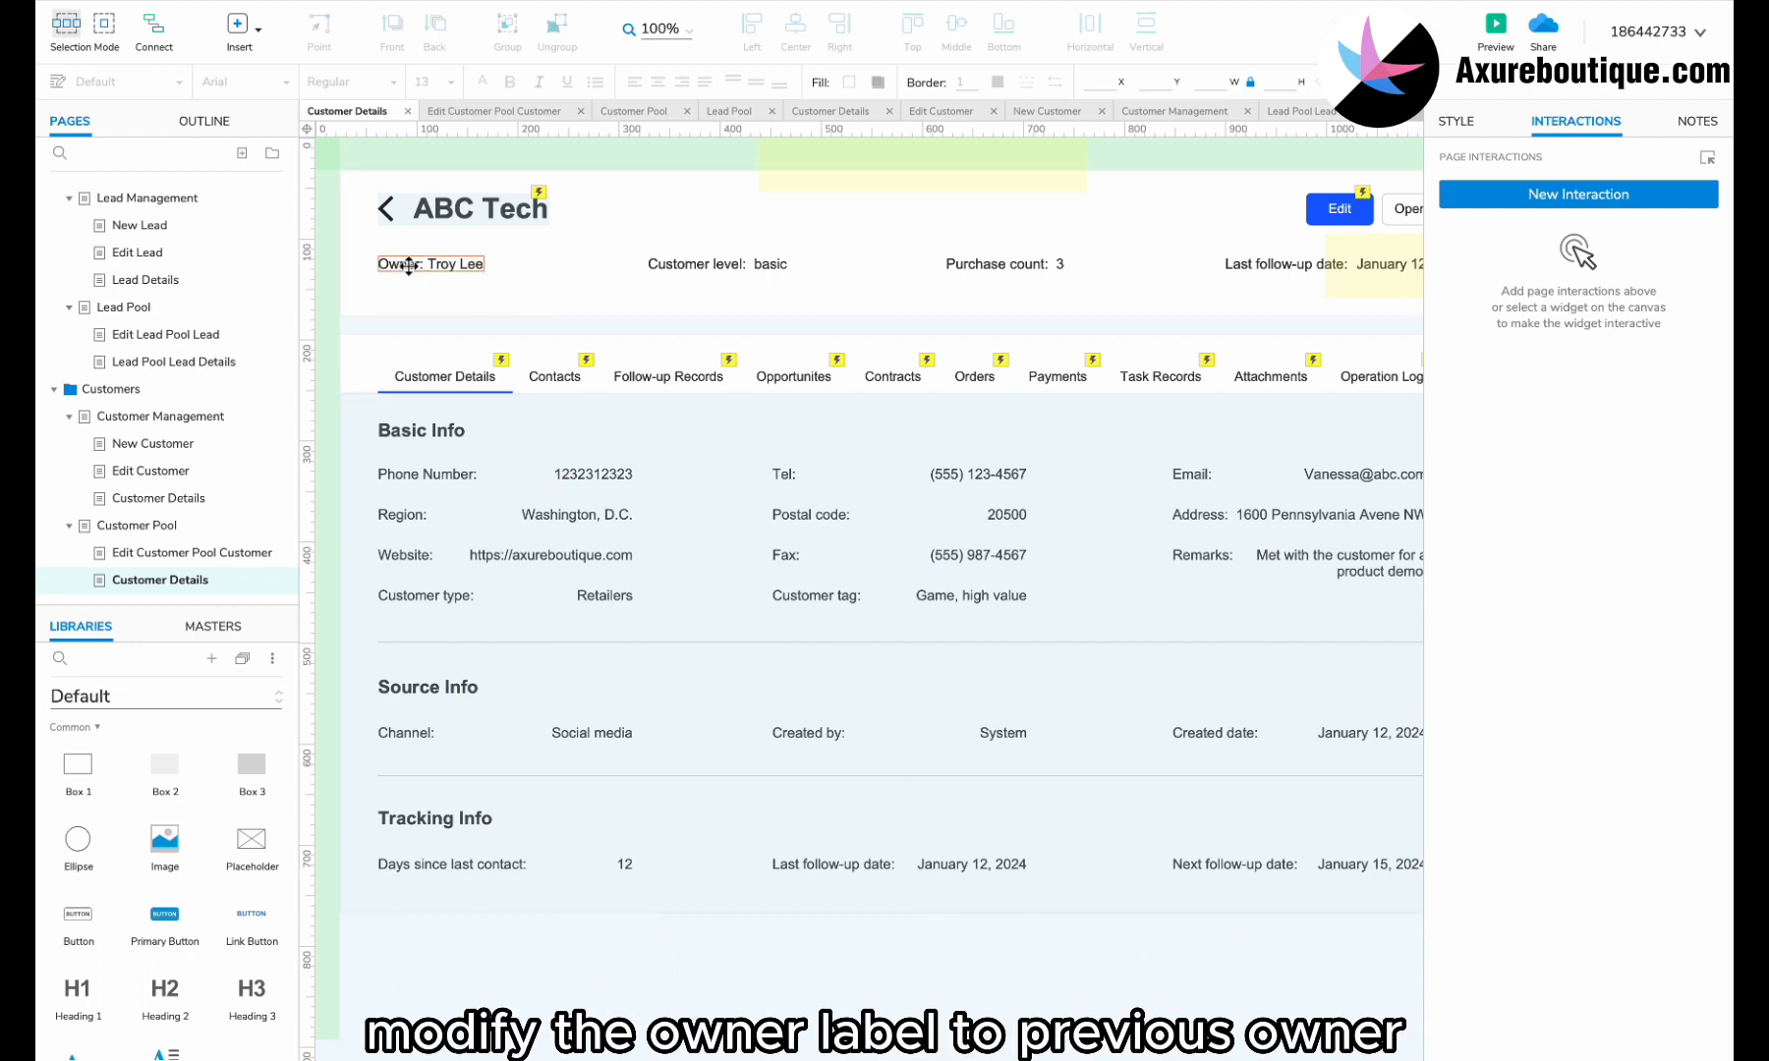
double_click(404, 264)
text(Previous owner: Troy Lee)
click(541, 355)
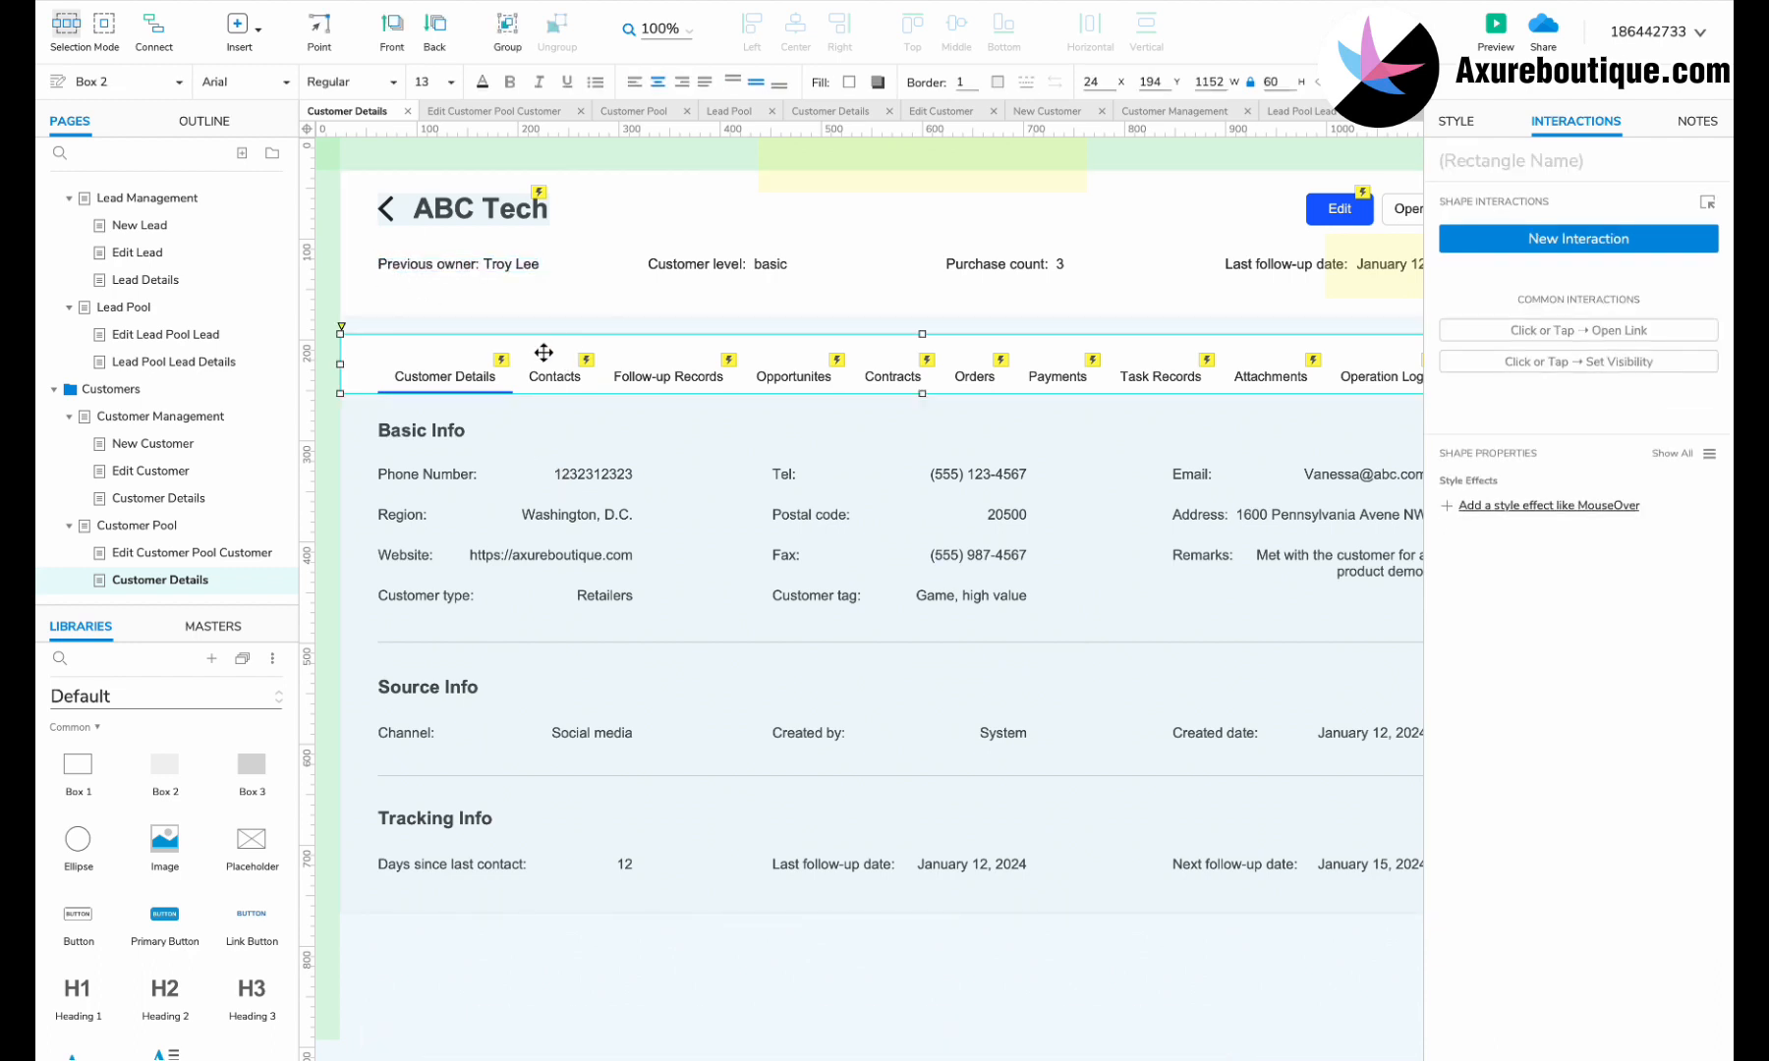
Inside the details panel, move the Tracking Info section and its divider down to free a row beneath the Source Info fields.
double_click(546, 361)
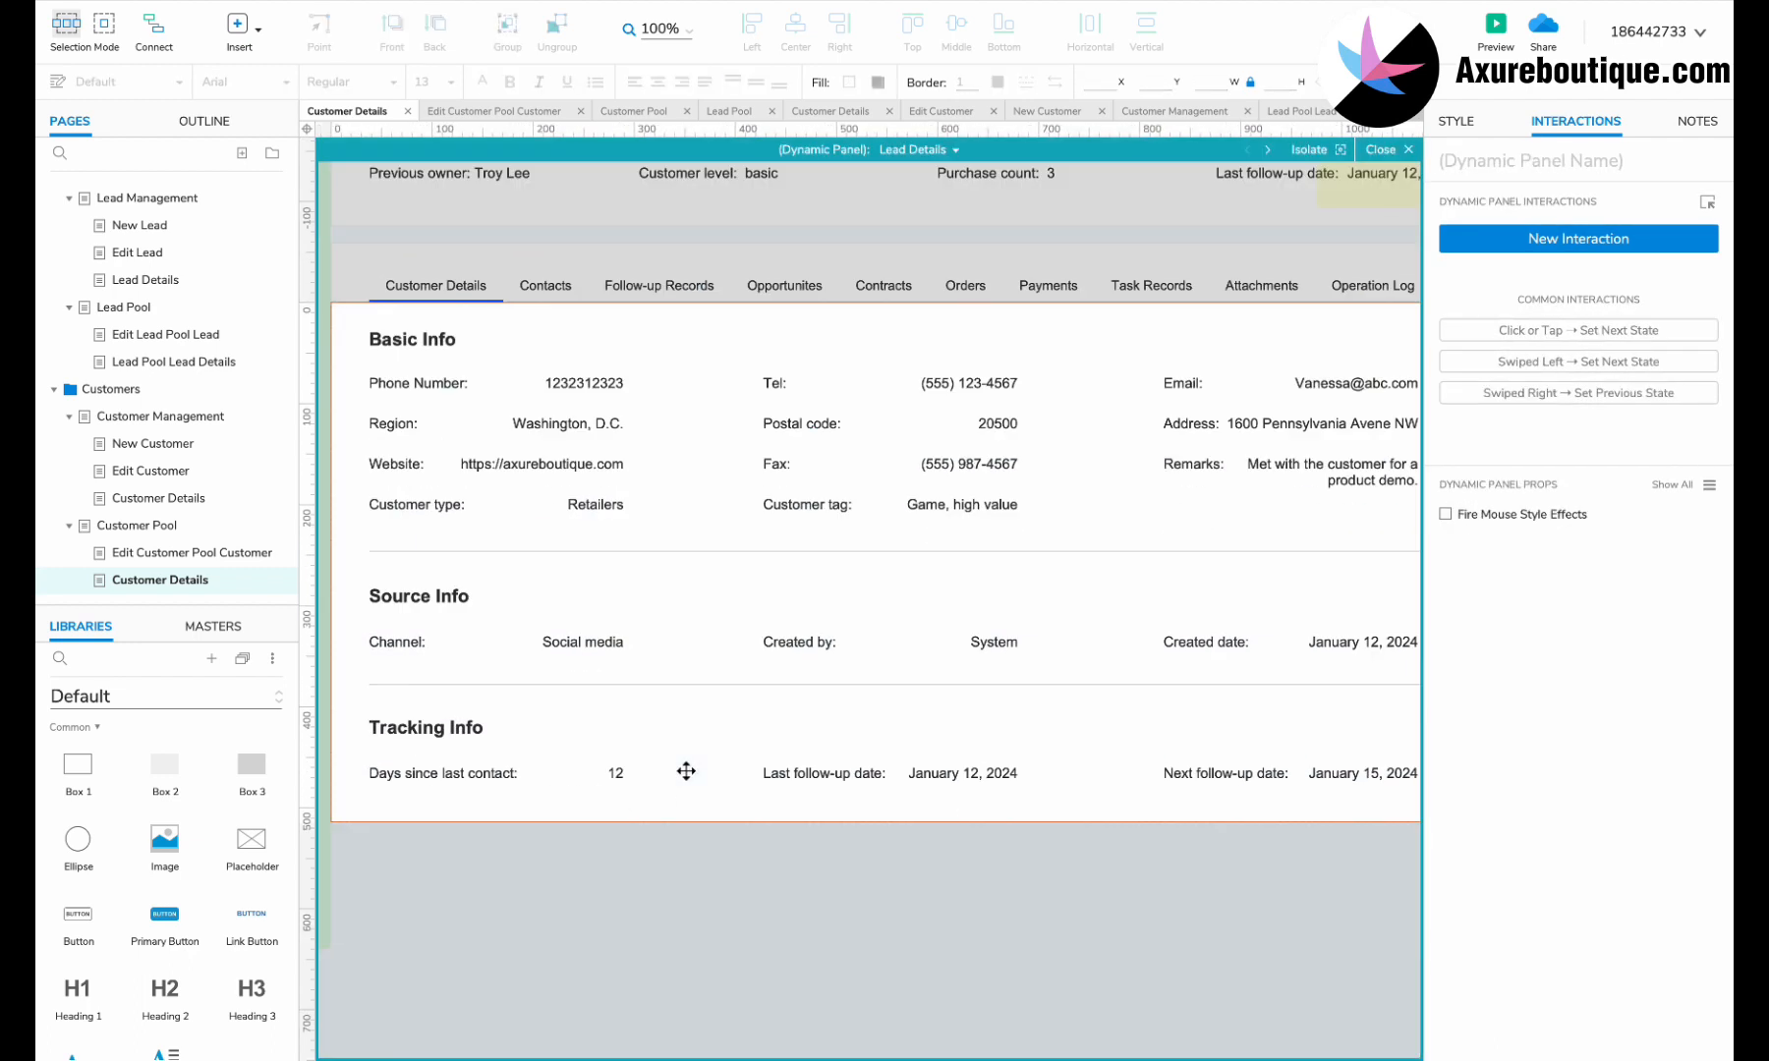
drag(1395, 898, 419, 712)
click(361, 671)
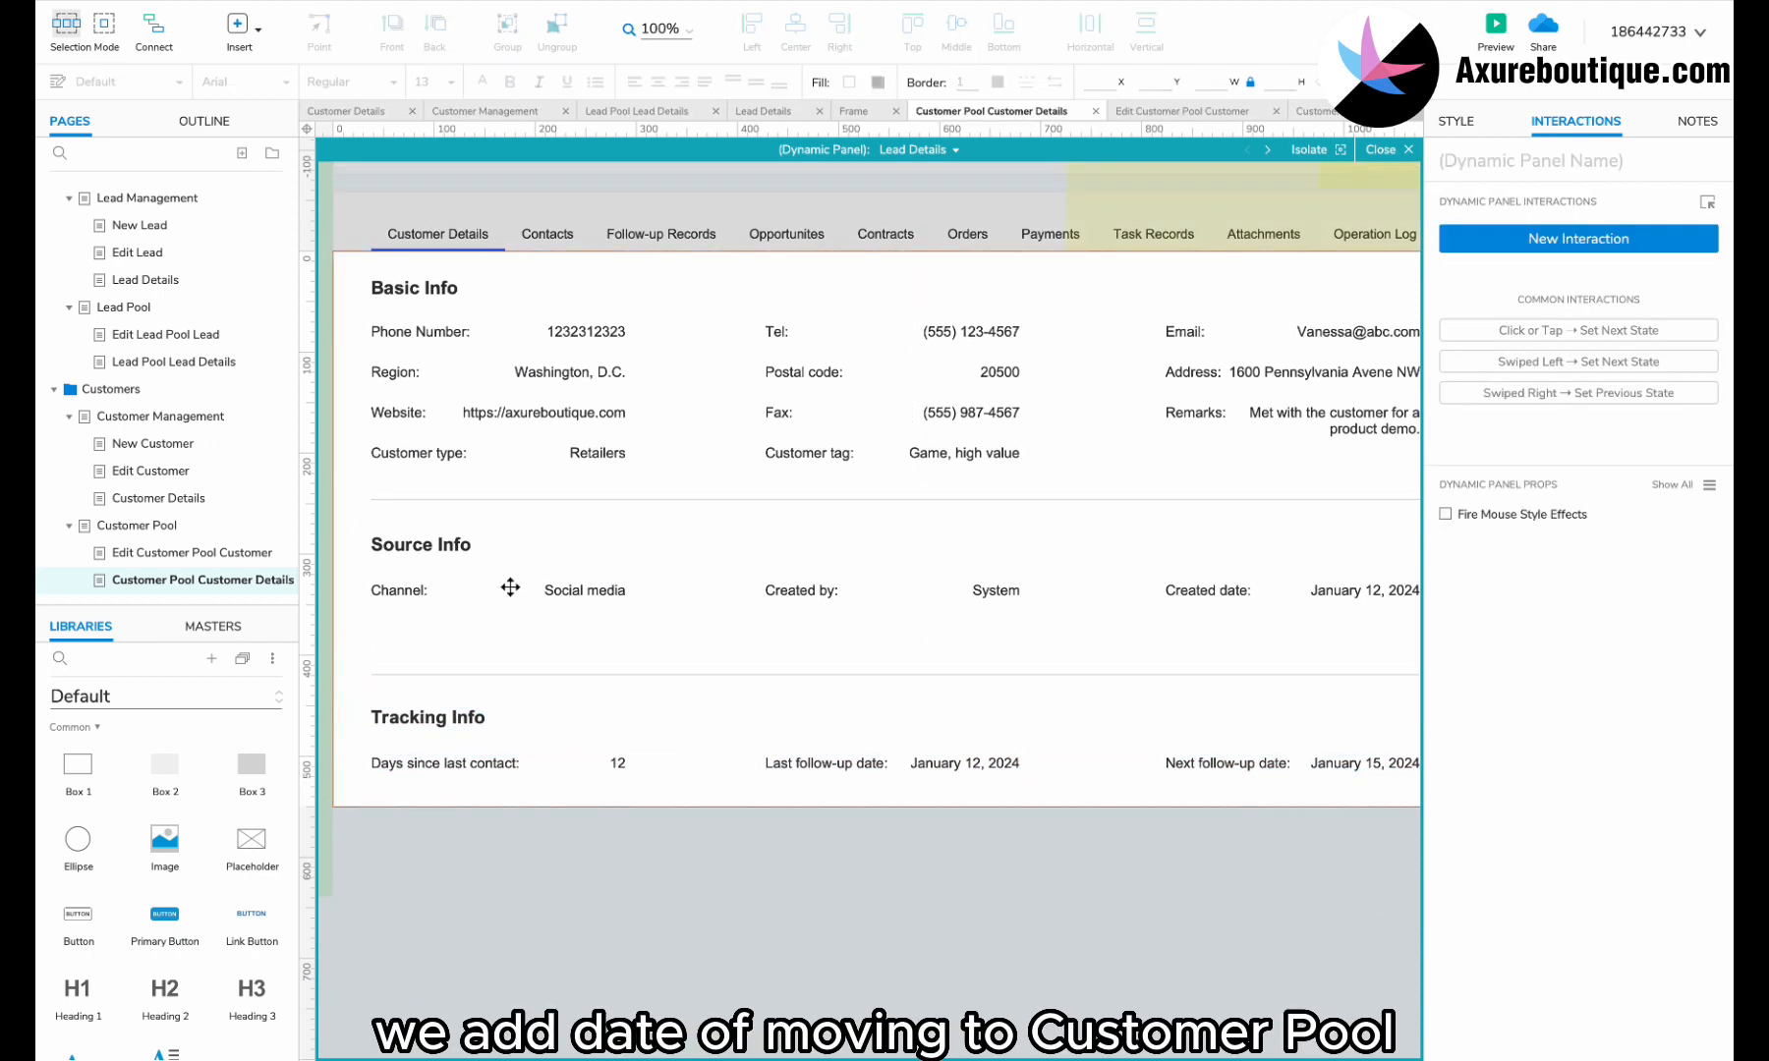
Duplicate the Channel label and value one row below and change the copied label to "Date of moving to customer pool:".
click(406, 591)
shift+click(562, 591)
drag(563, 591, 537, 644)
click(388, 635)
double_click(389, 634)
text(Date of moving to customer pool:)
scroll(518, 597, left, 2)
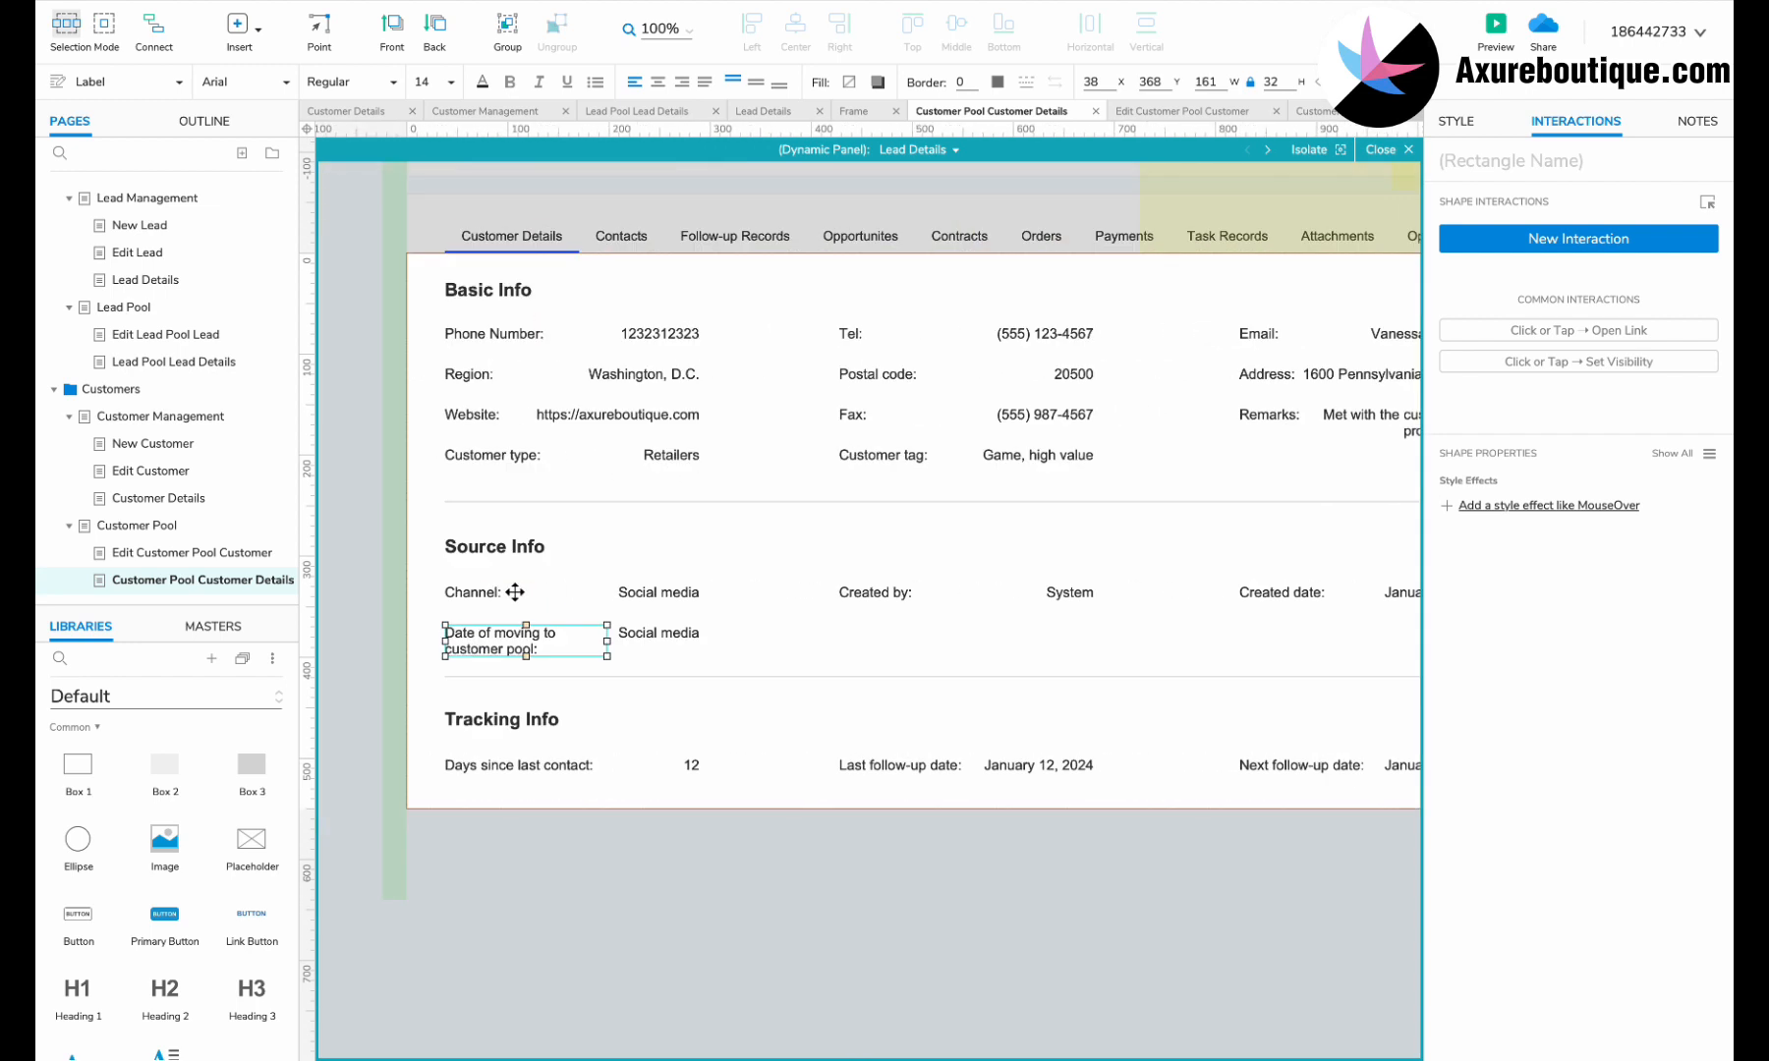
Shift the first column's values in Basic Info, Source Info and Tracking Info slightly to the right, keeping them aligned.
click(665, 633)
shift+click(668, 592)
shift+click(687, 455)
shift+click(672, 416)
shift+click(662, 375)
shift+click(652, 335)
drag(652, 335, 687, 335)
drag(691, 766, 727, 766)
Widen the Date of moving to customer pool label and set its value to 12.
click(597, 642)
drag(608, 642, 1127, 637)
double_click(702, 634)
text(12)
Copy the Date of moving to customer pool label and value beneath Created by, and shift the second column's values right.
click(592, 636)
shift+click(723, 634)
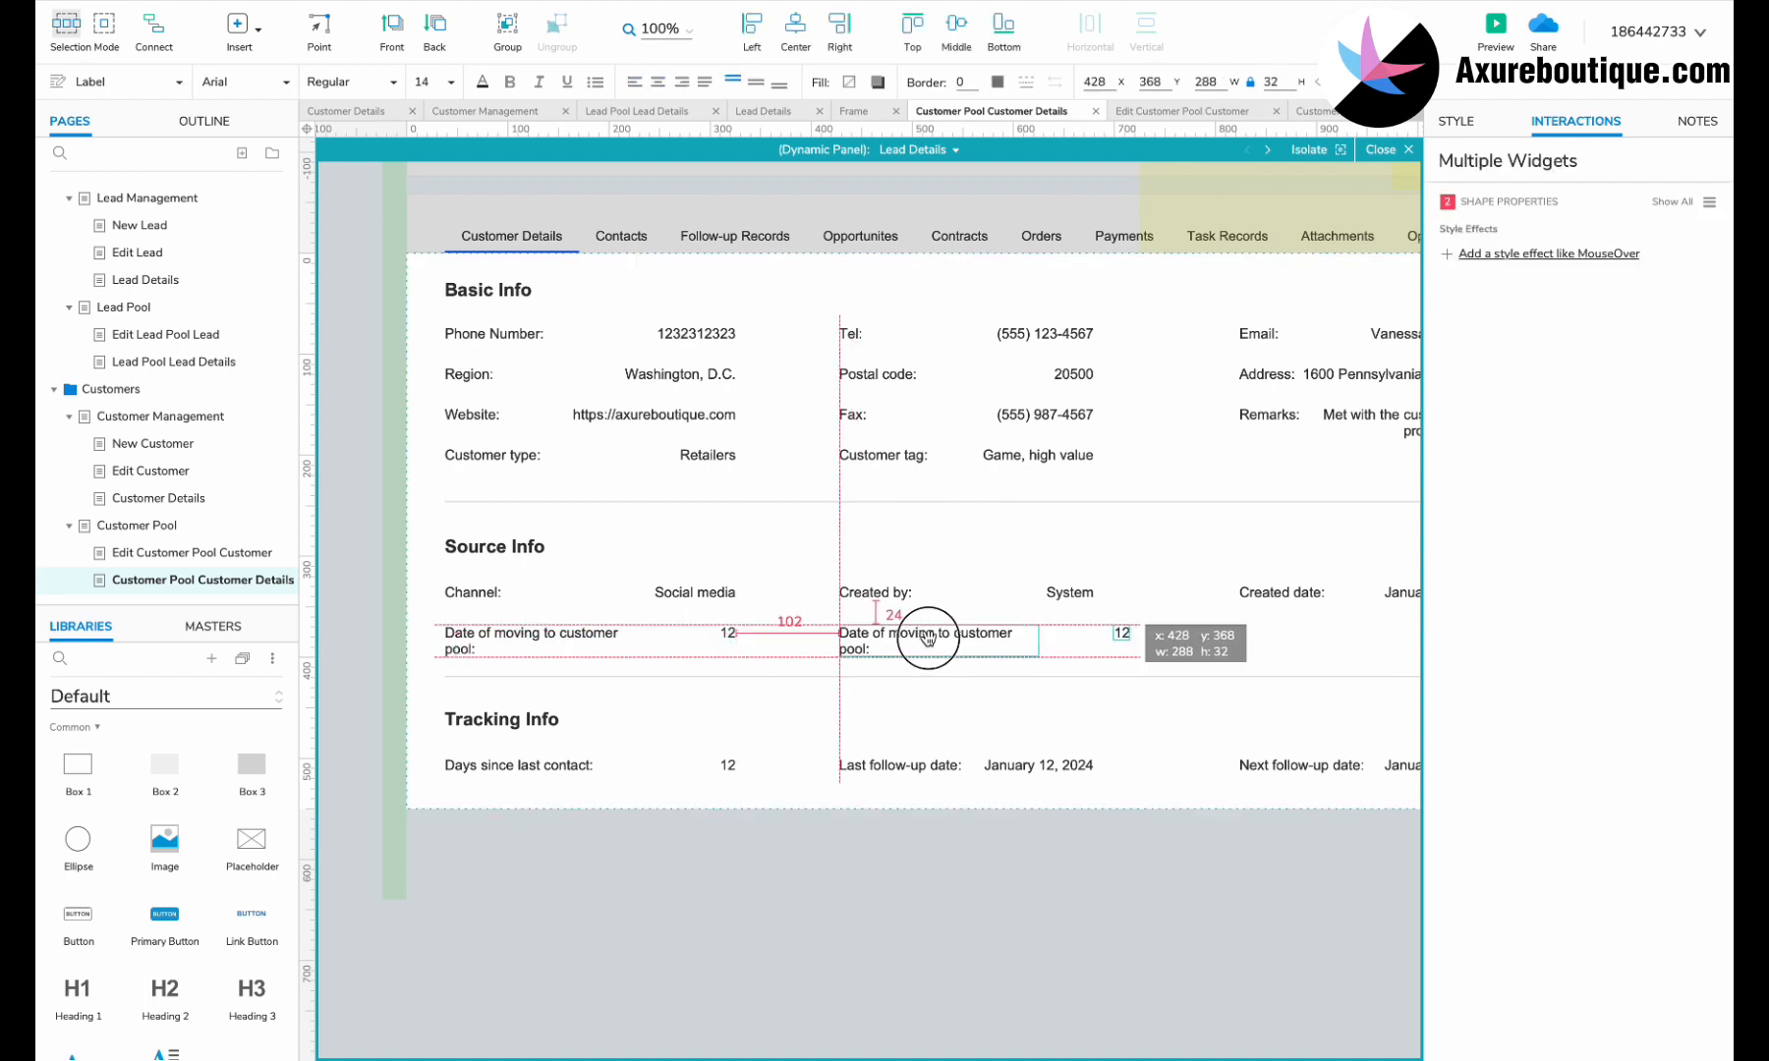
click(1044, 455)
shift+click(1055, 415)
shift+click(1074, 373)
shift+click(1046, 336)
drag(1046, 336, 1113, 372)
Set the copied field's label to "Reason for moving to the lead pool:" and its value to "Lack of response".
scroll(1111, 393, right, 1)
drag(988, 595, 934, 641)
double_click(841, 643)
text(Reason for moving to the lead pool:)
double_click(1047, 633)
text(Lack of response)
click(946, 641)
click(1039, 676)
click(959, 770)
click(830, 861)
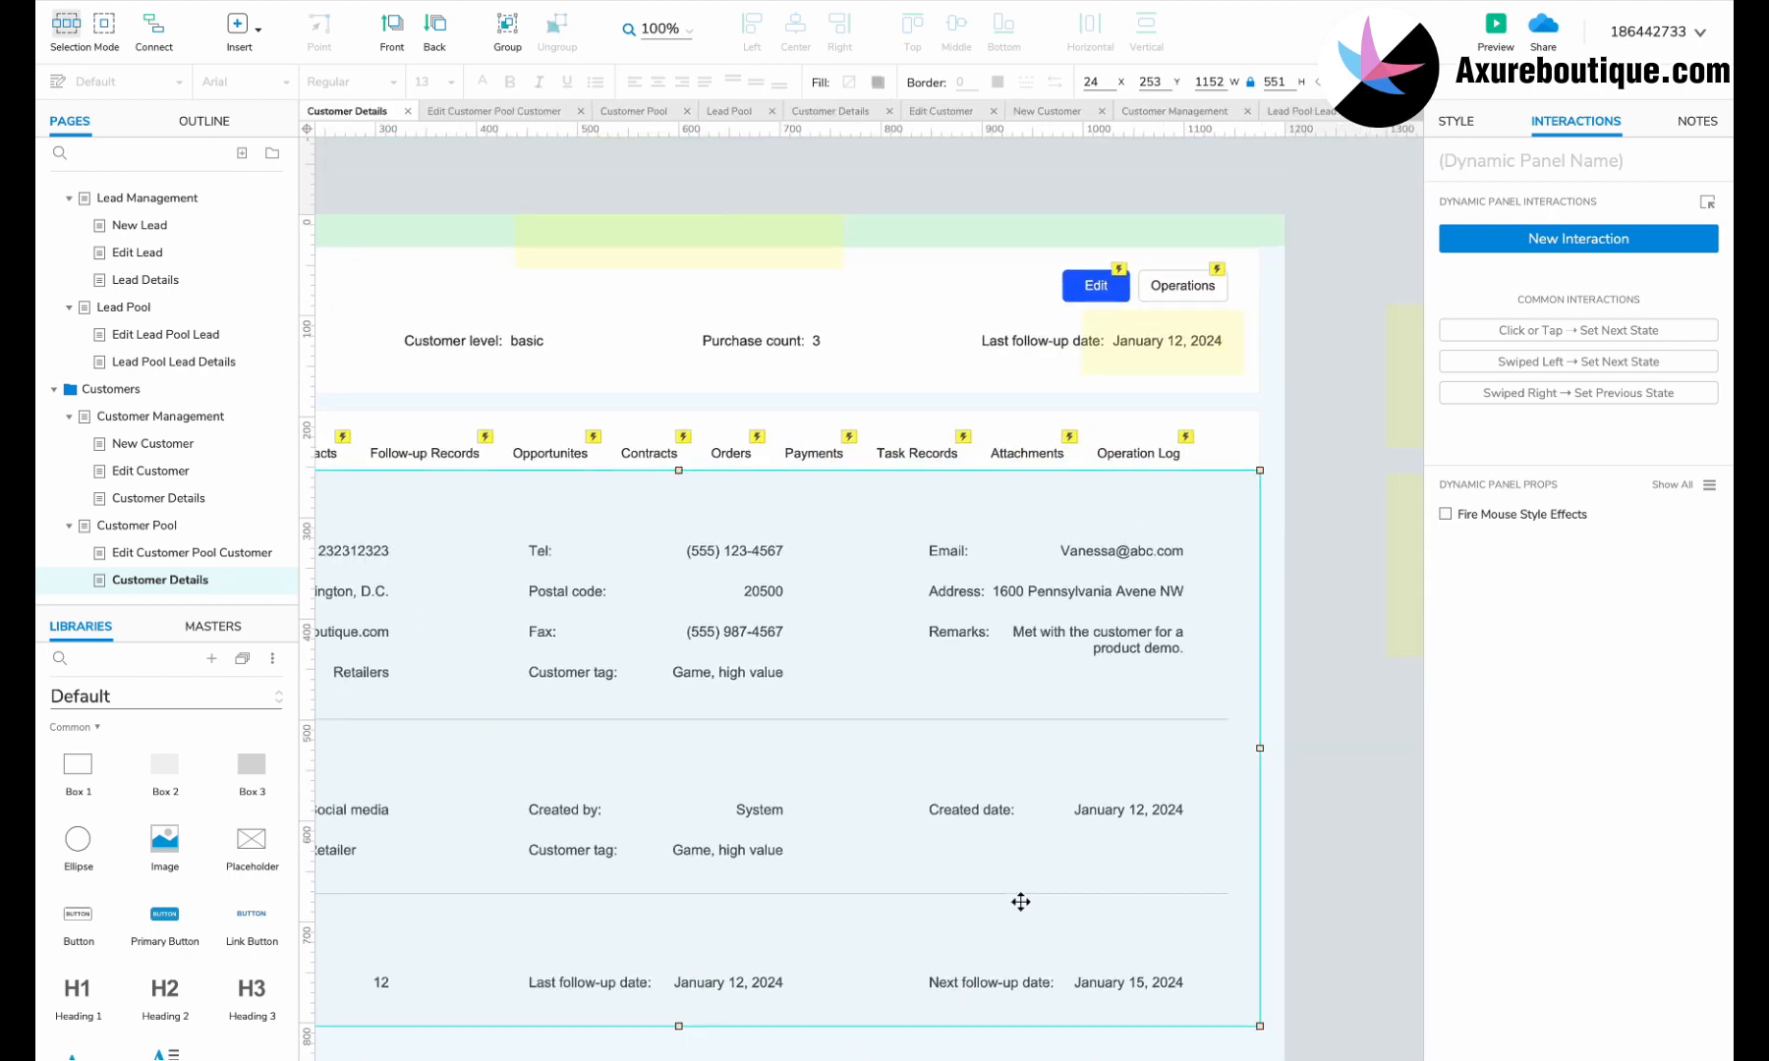
scroll(1076, 772, up, 1)
scroll(1076, 772, right, 1)
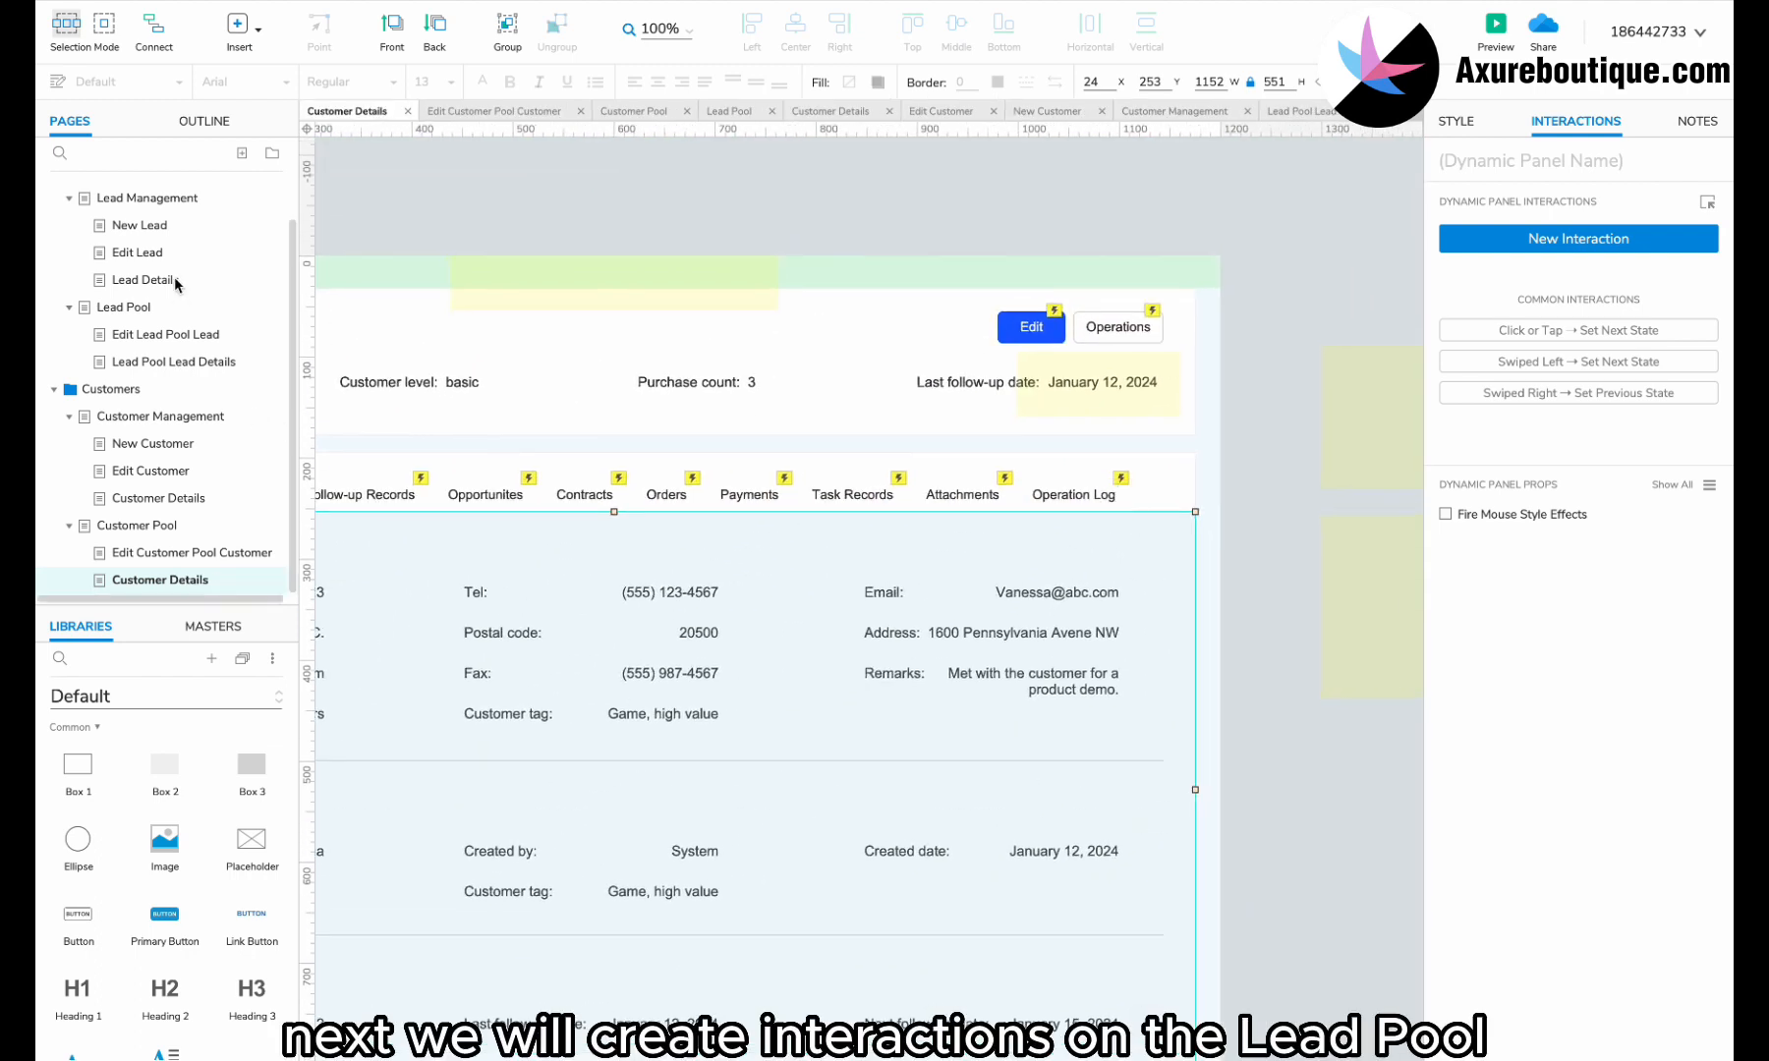
Copy the Edit and Operations buttons with their pop-up and notice panels from the Lead Pool Lead Details page.
scroll(174, 277, up, 2)
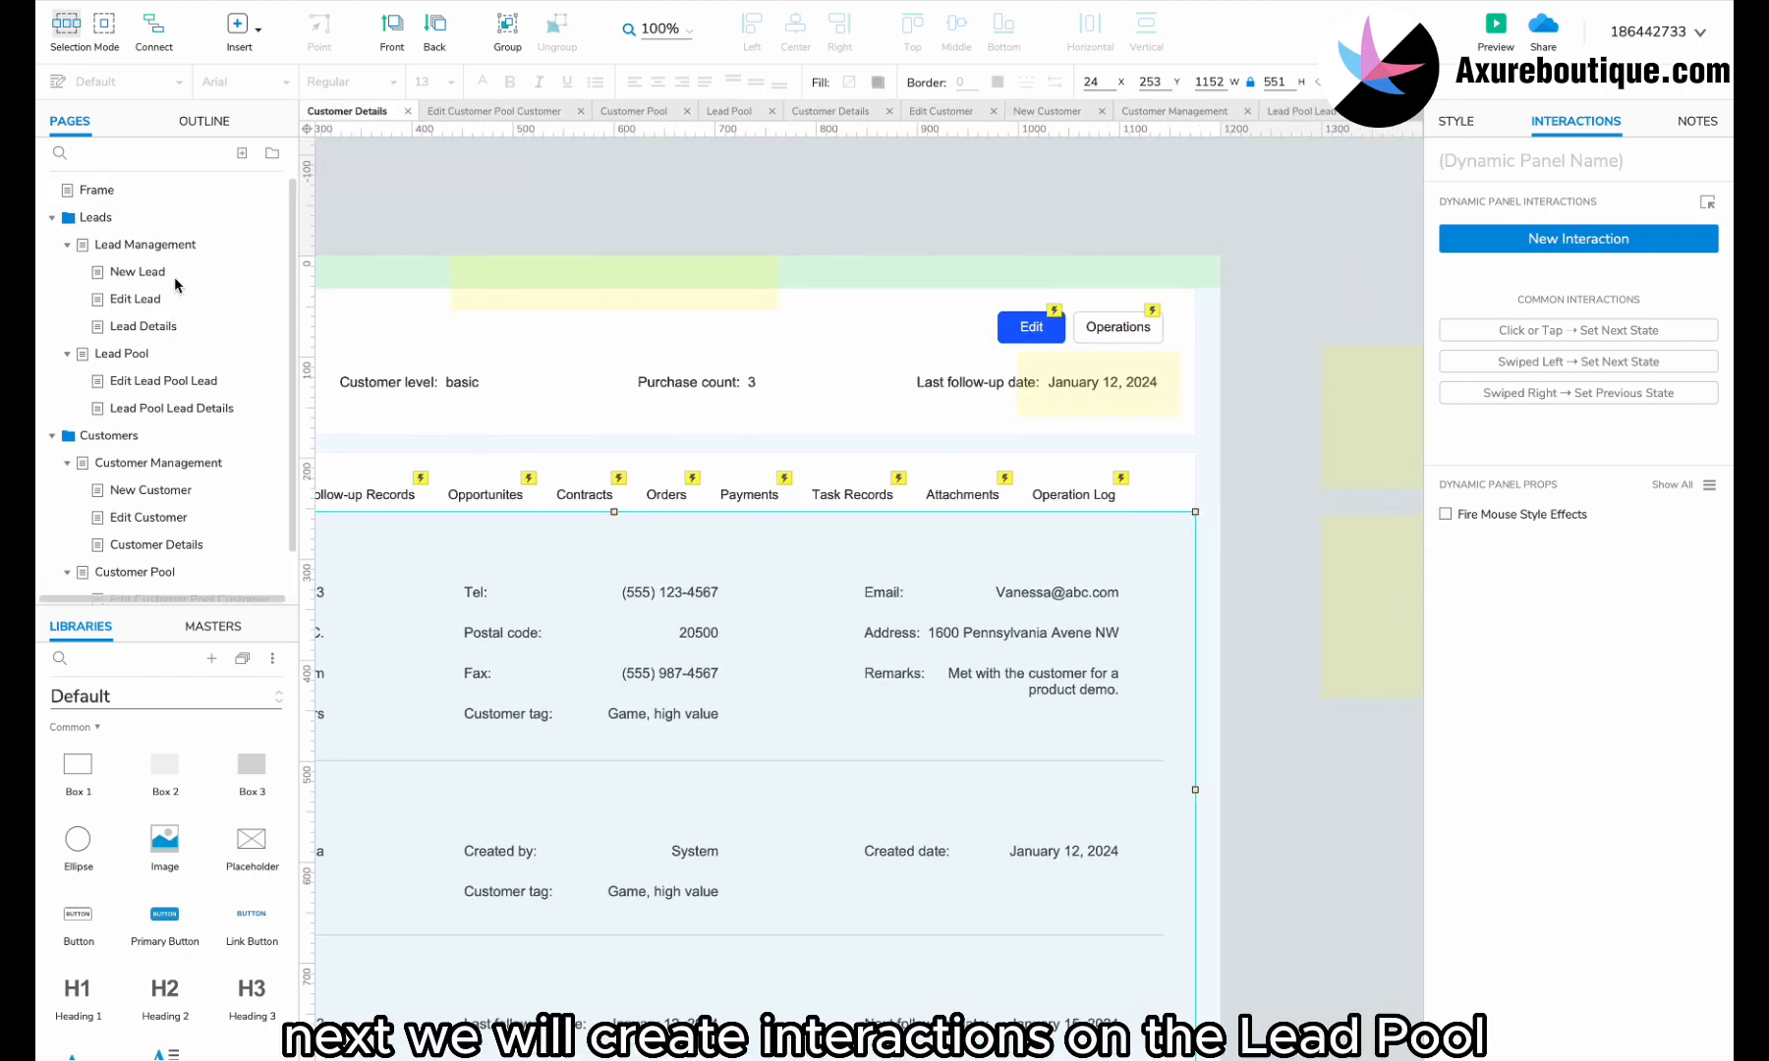
click(145, 413)
scroll(691, 360, right, 3)
scroll(691, 360, up, 1)
click(685, 274)
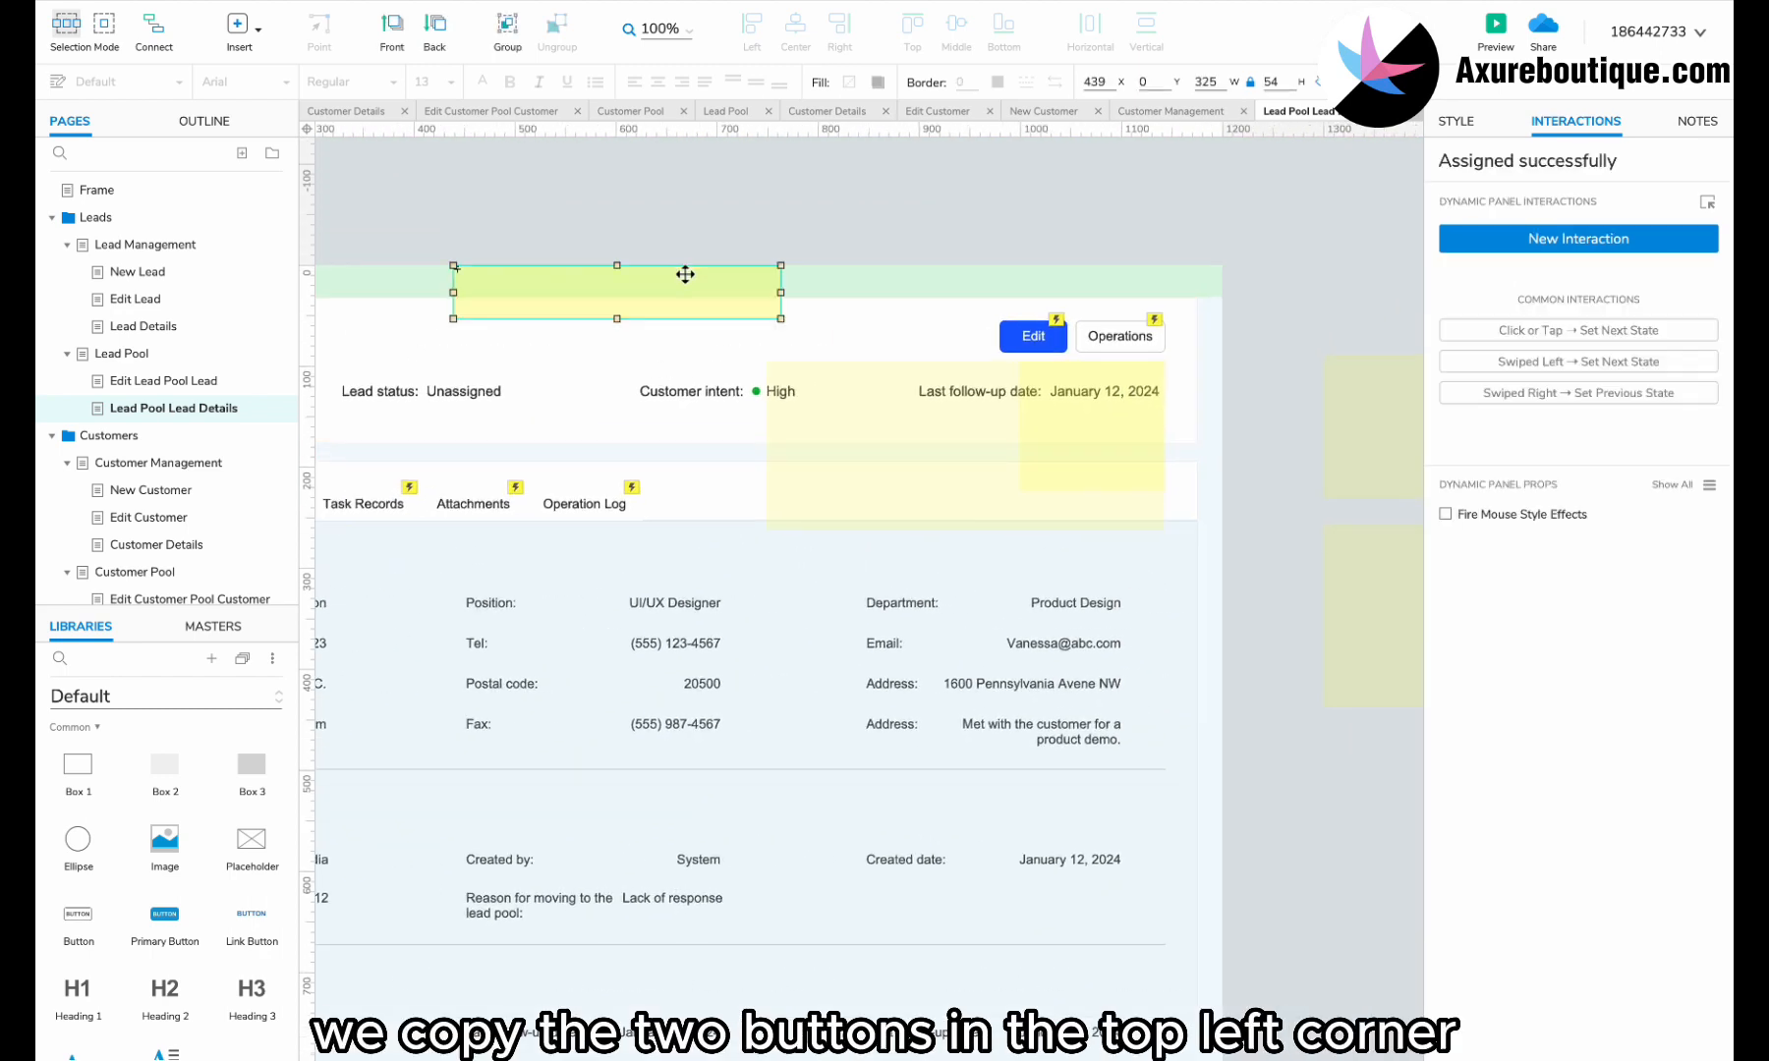
shift+click(1034, 340)
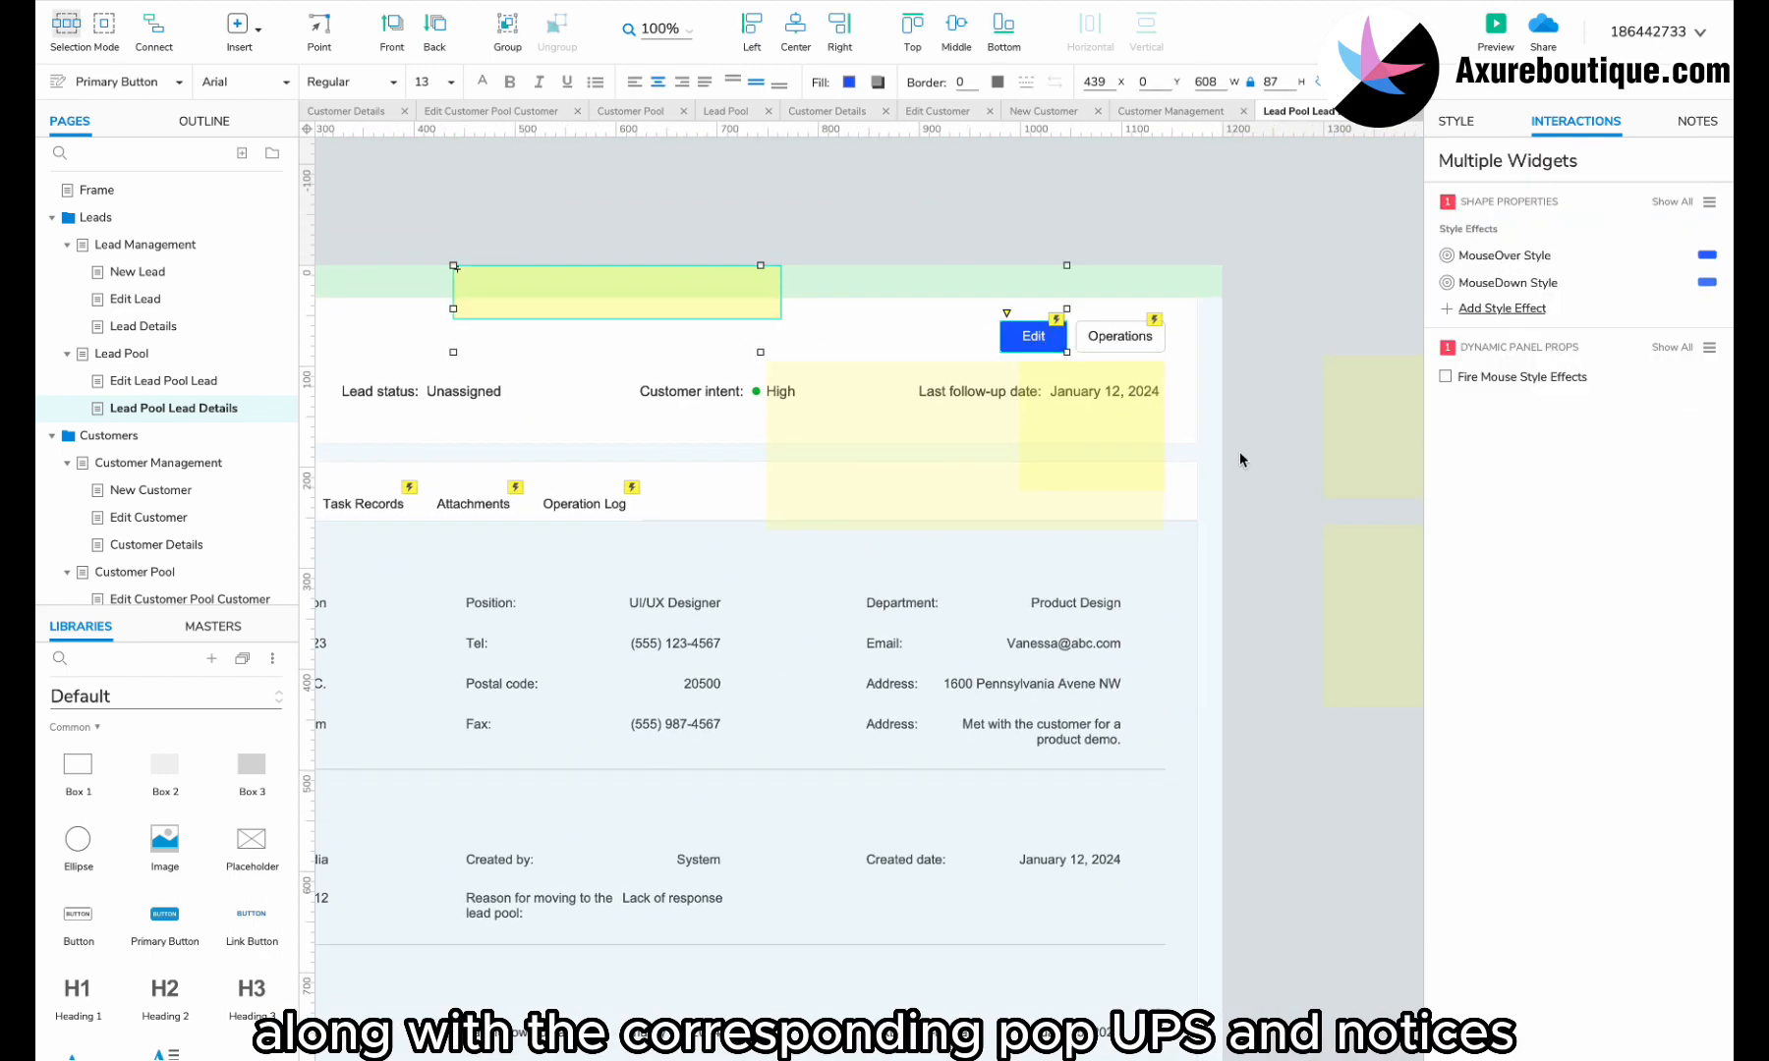
drag(1241, 460, 1028, 452)
shift+click(1045, 332)
shift+click(1143, 337)
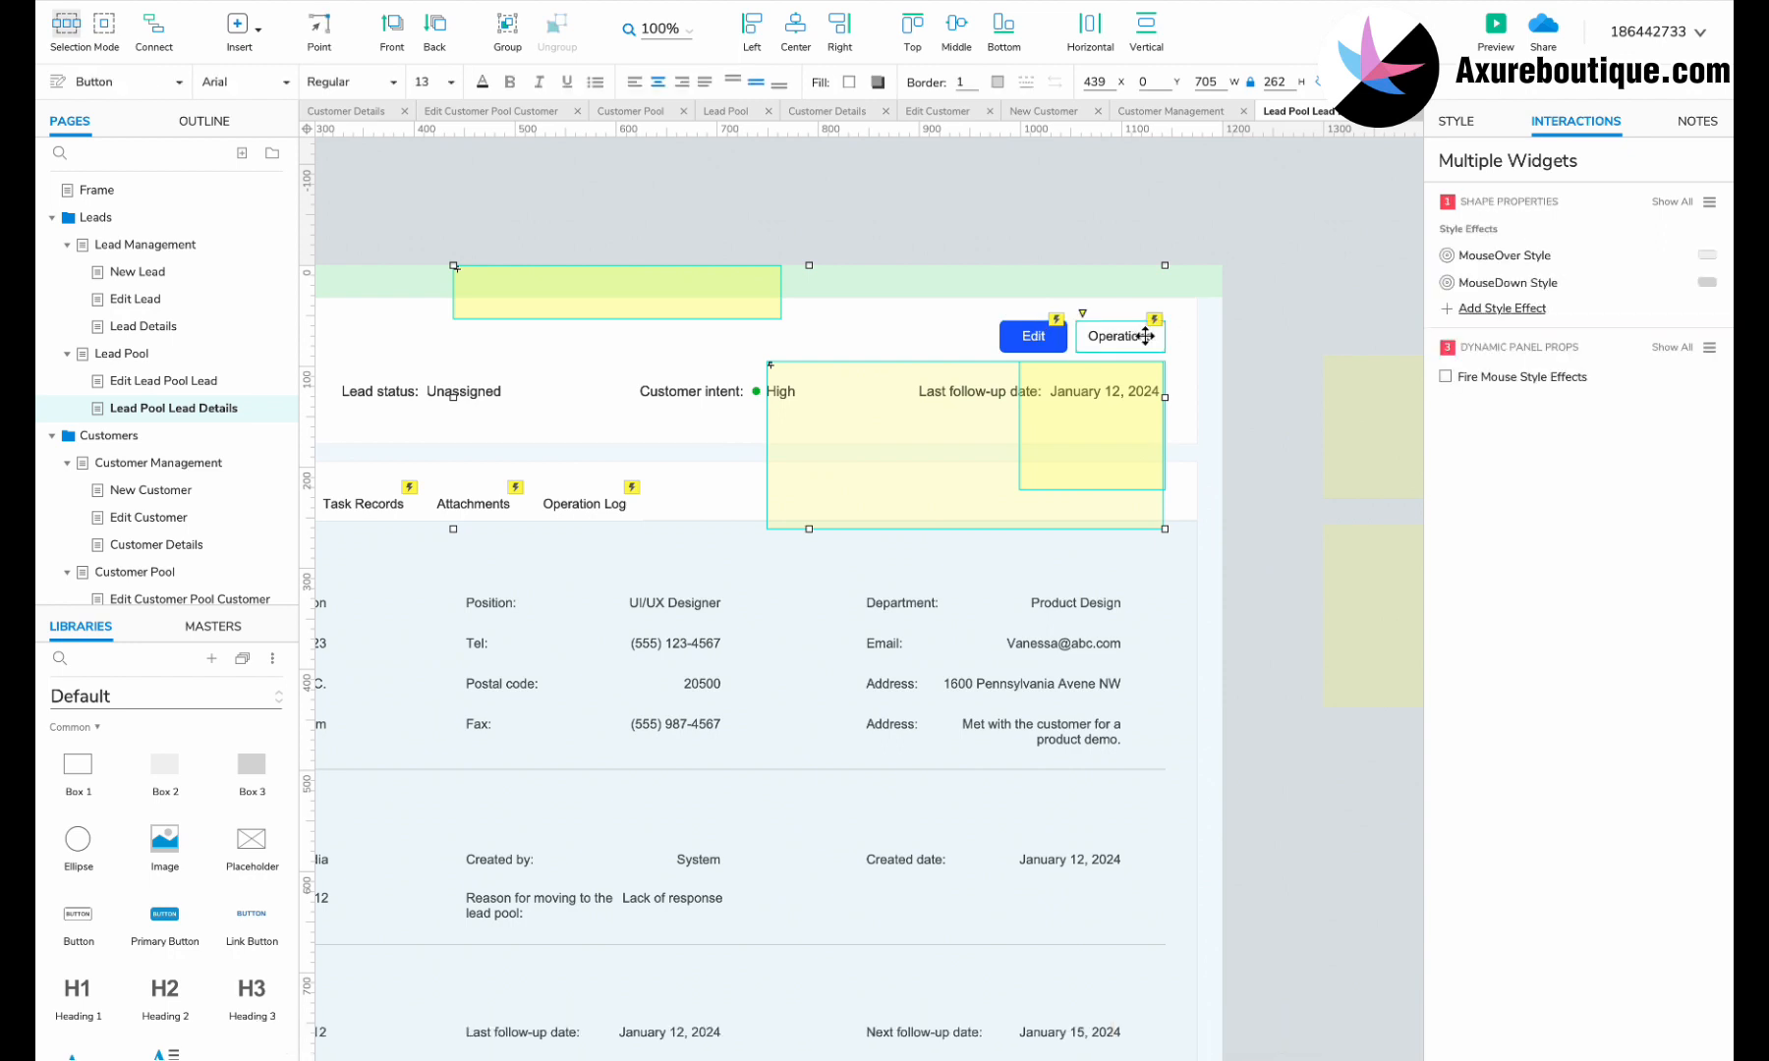
shift+click(1207, 284)
shift+click(1211, 284)
shift+click(1037, 336)
shift+click(1356, 462)
scroll(1357, 462, right, 2)
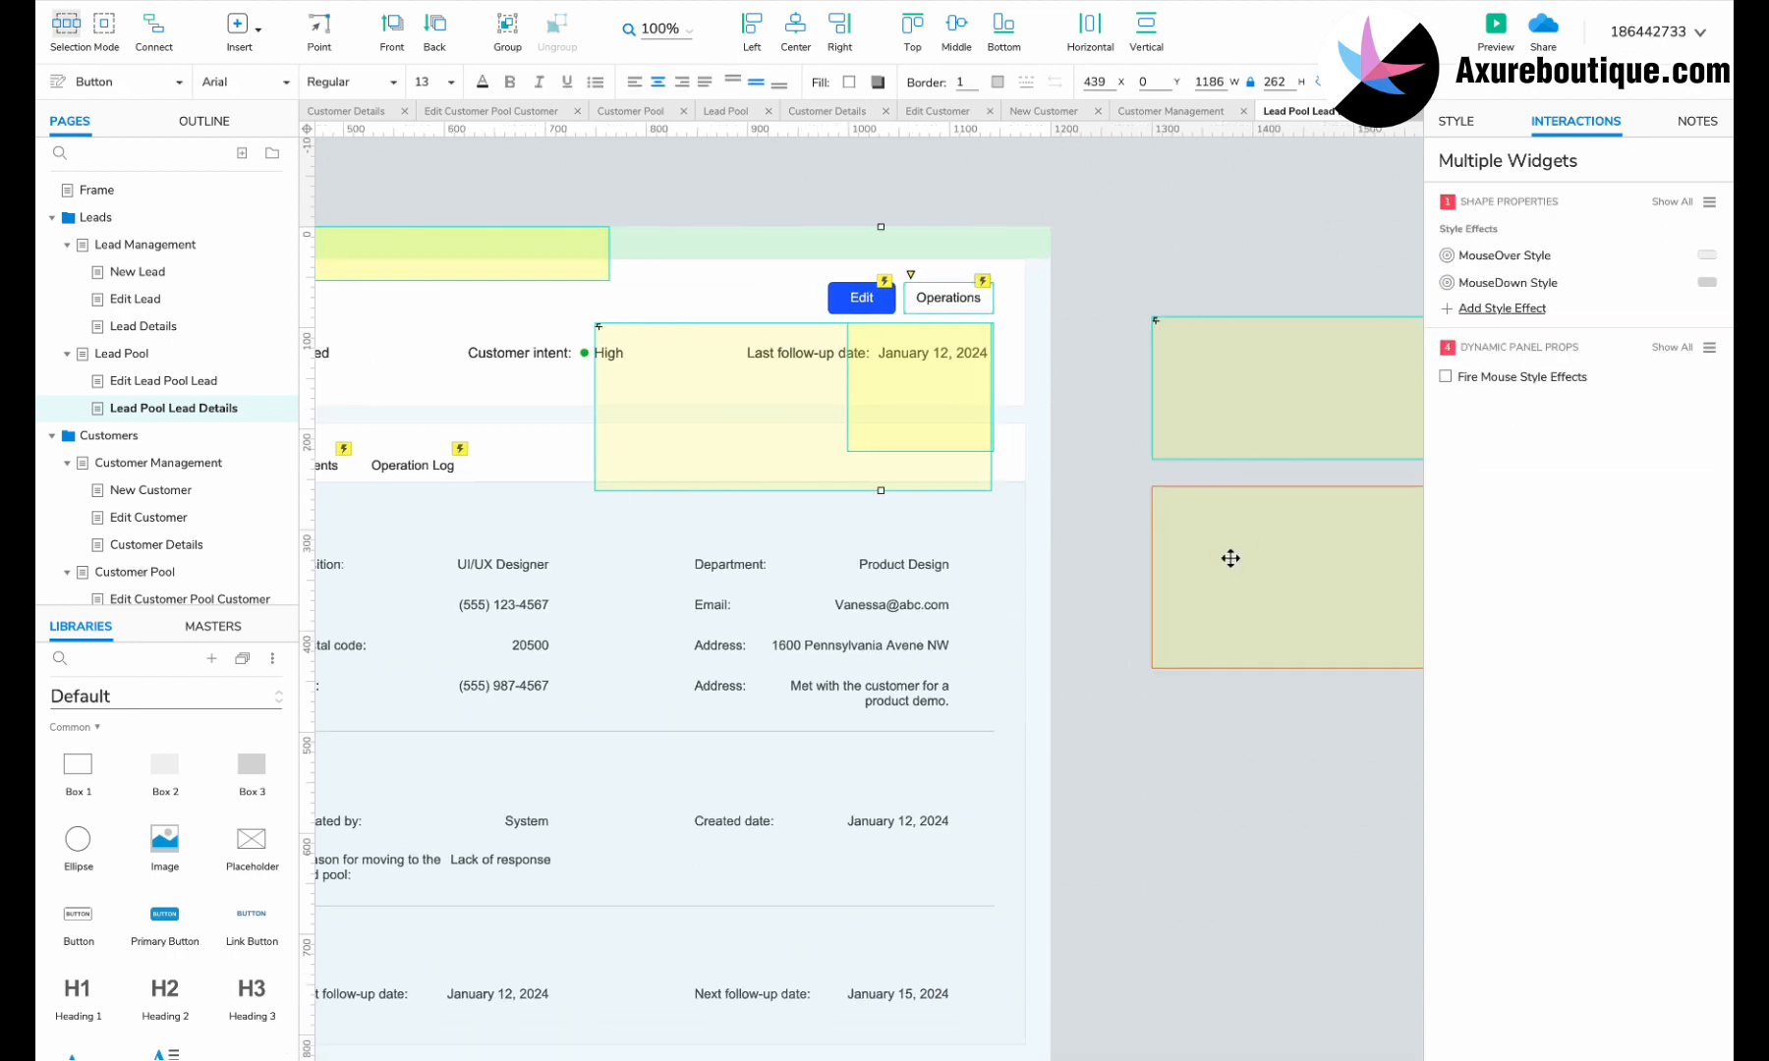
shift+click(1230, 560)
scroll(192, 511, down, 1)
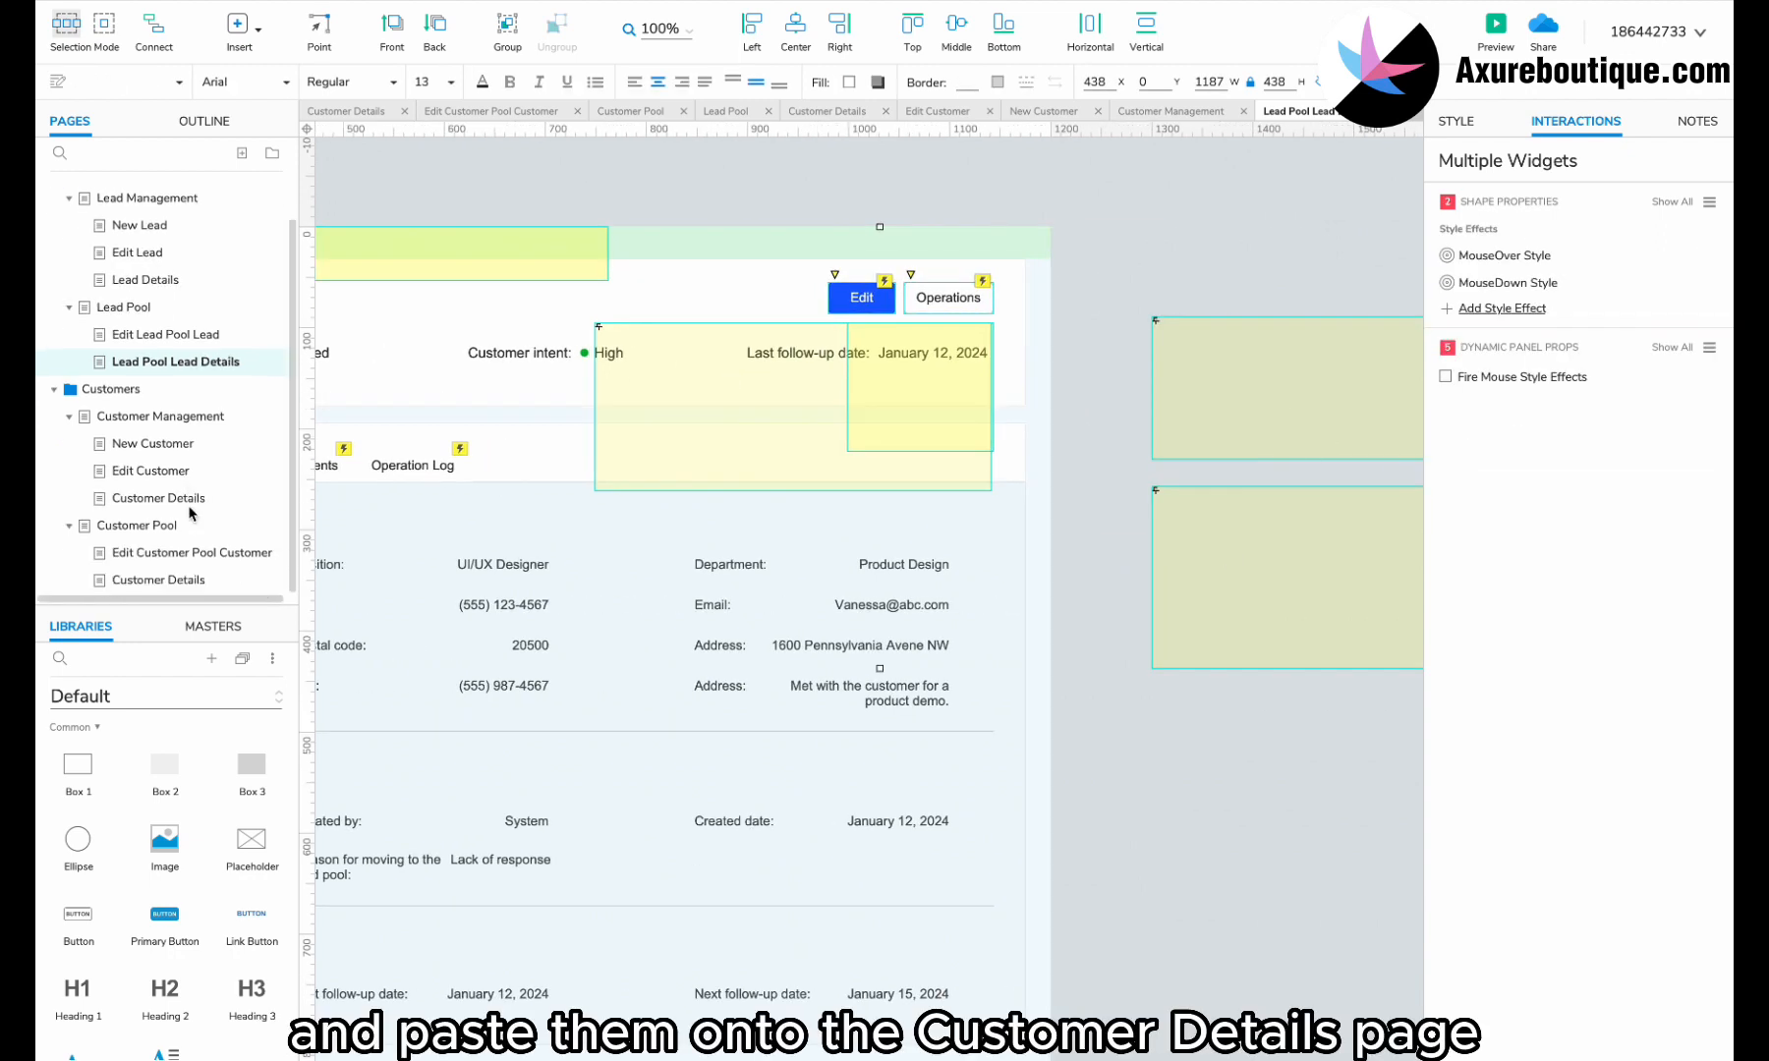
Replace the Edit and Operations buttons and their panels on Customer Pool's Customer Details page with the copied ones.
click(181, 586)
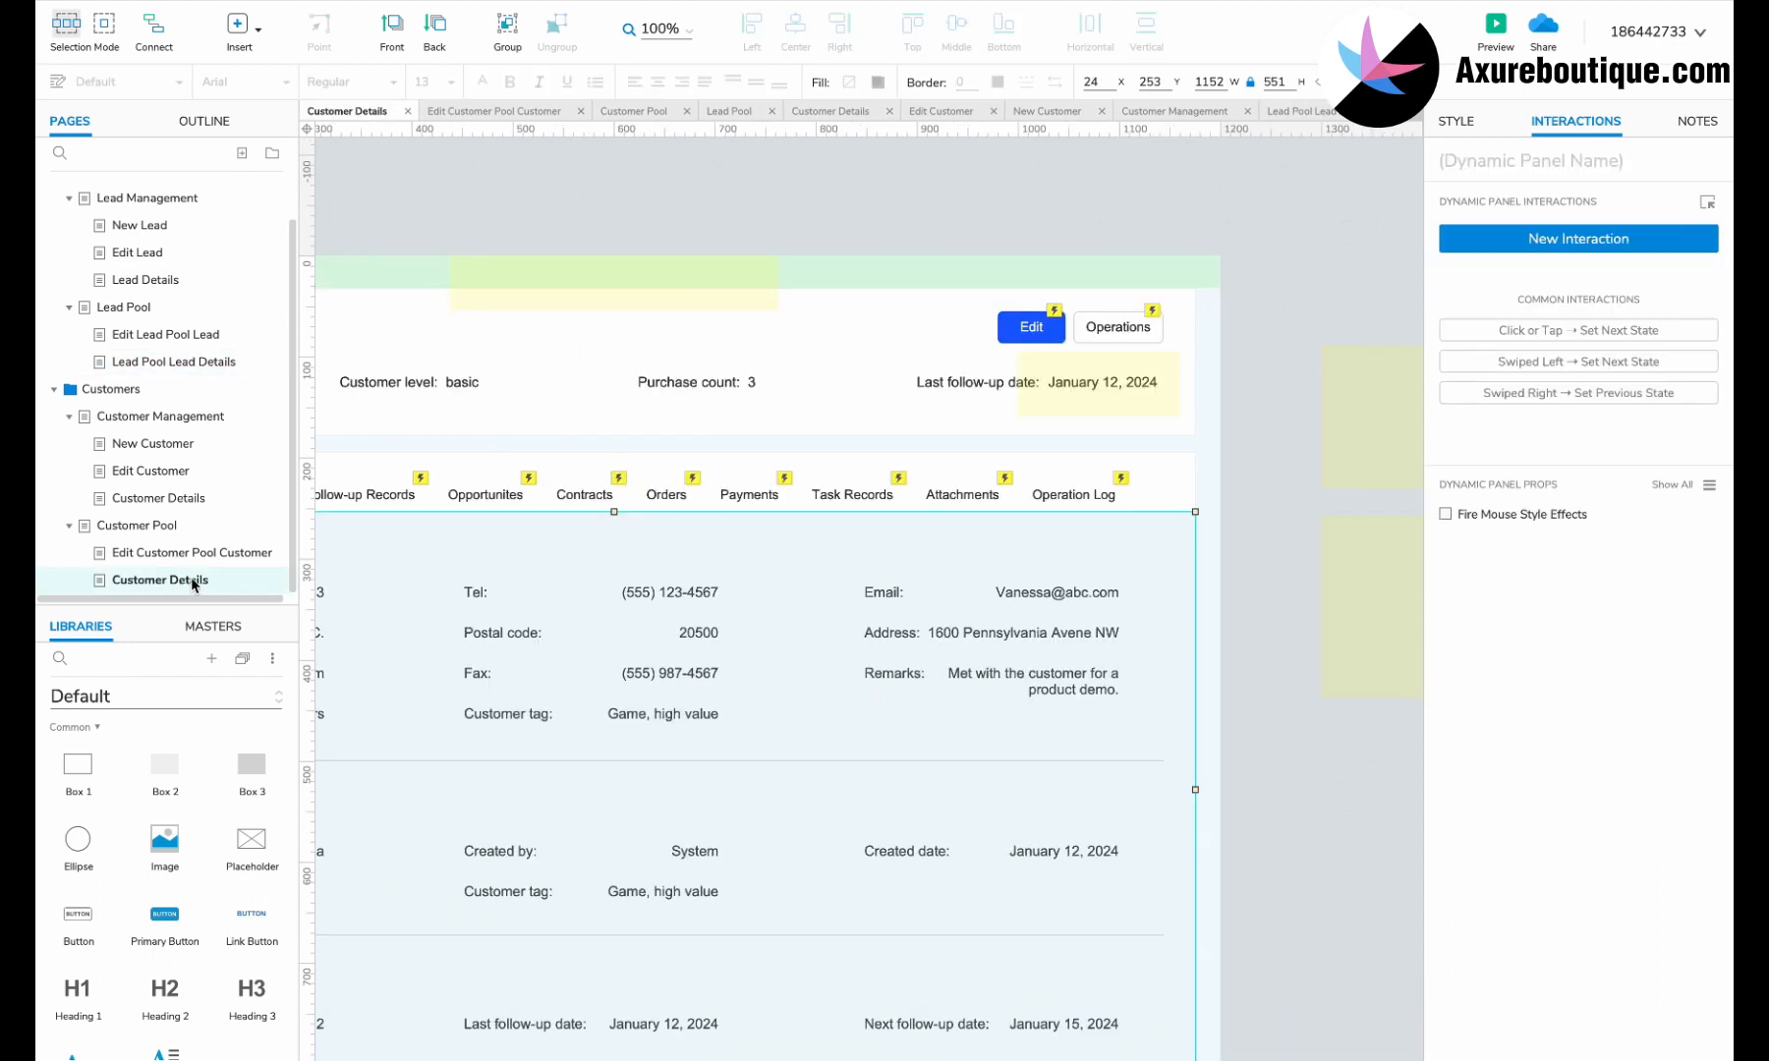
click(664, 291)
shift+click(1031, 327)
shift+click(1119, 327)
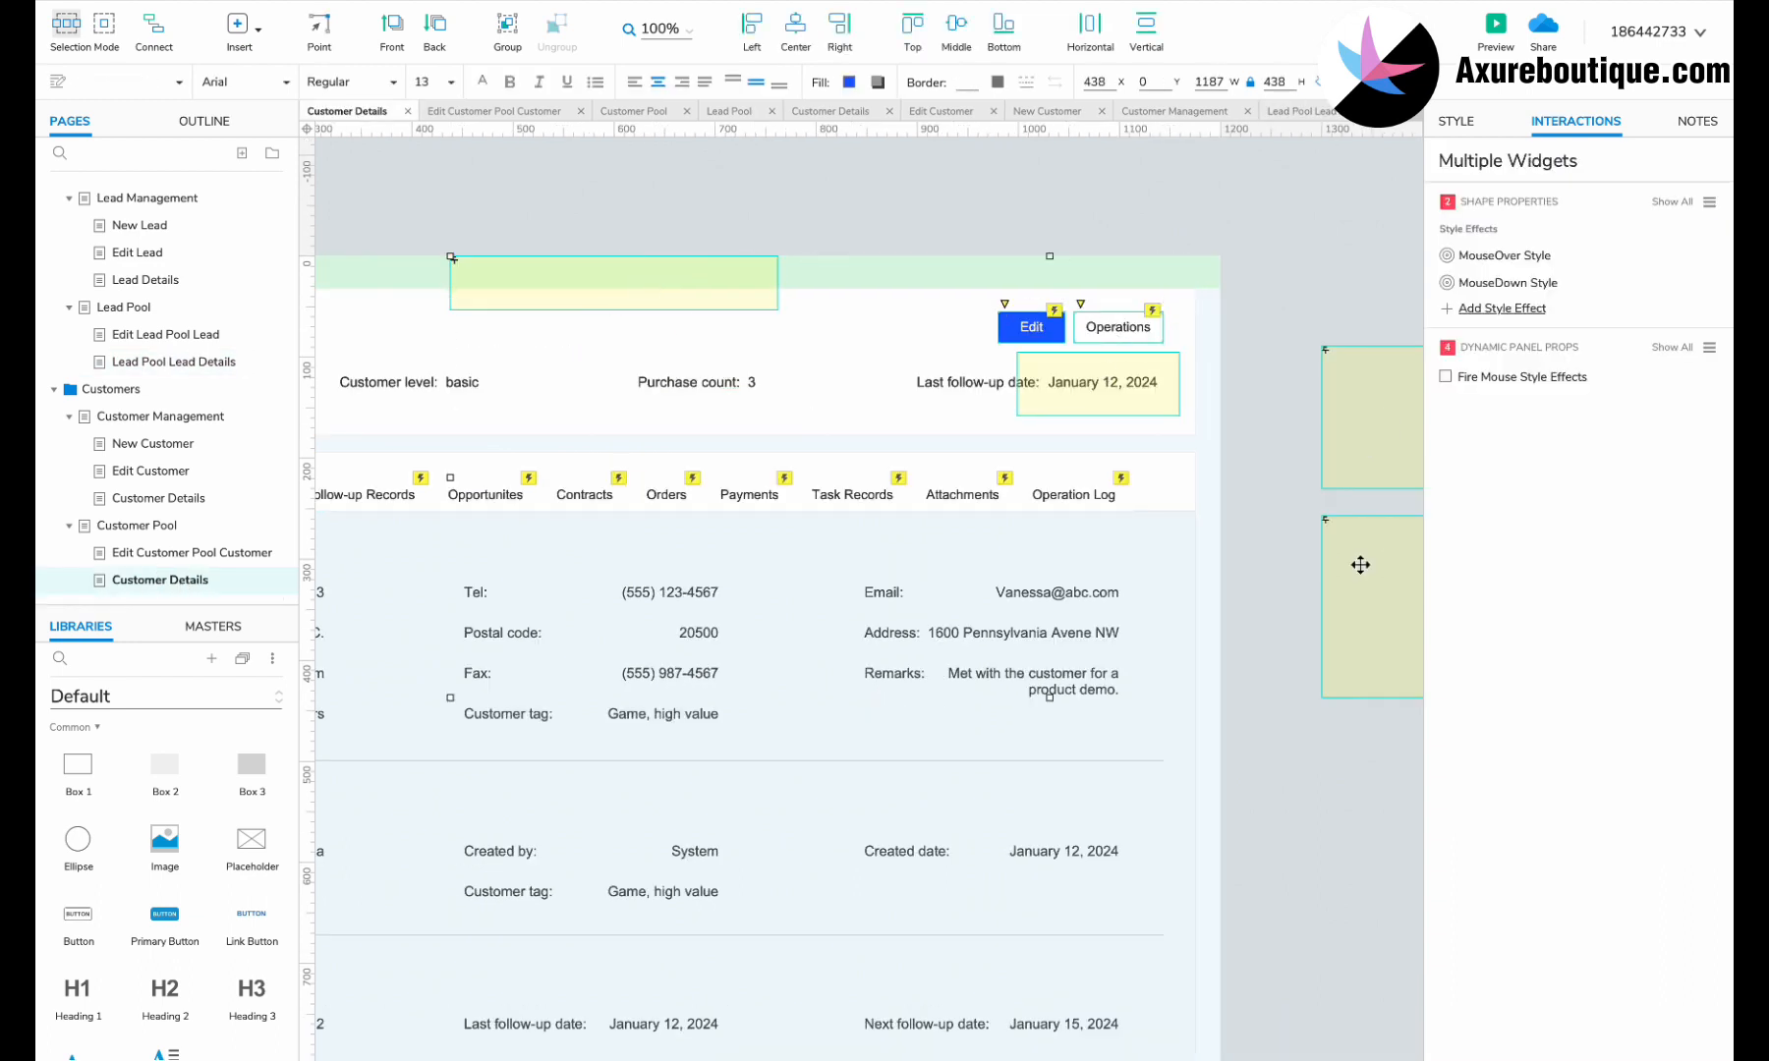
click(1246, 555)
key(ctrl+v)
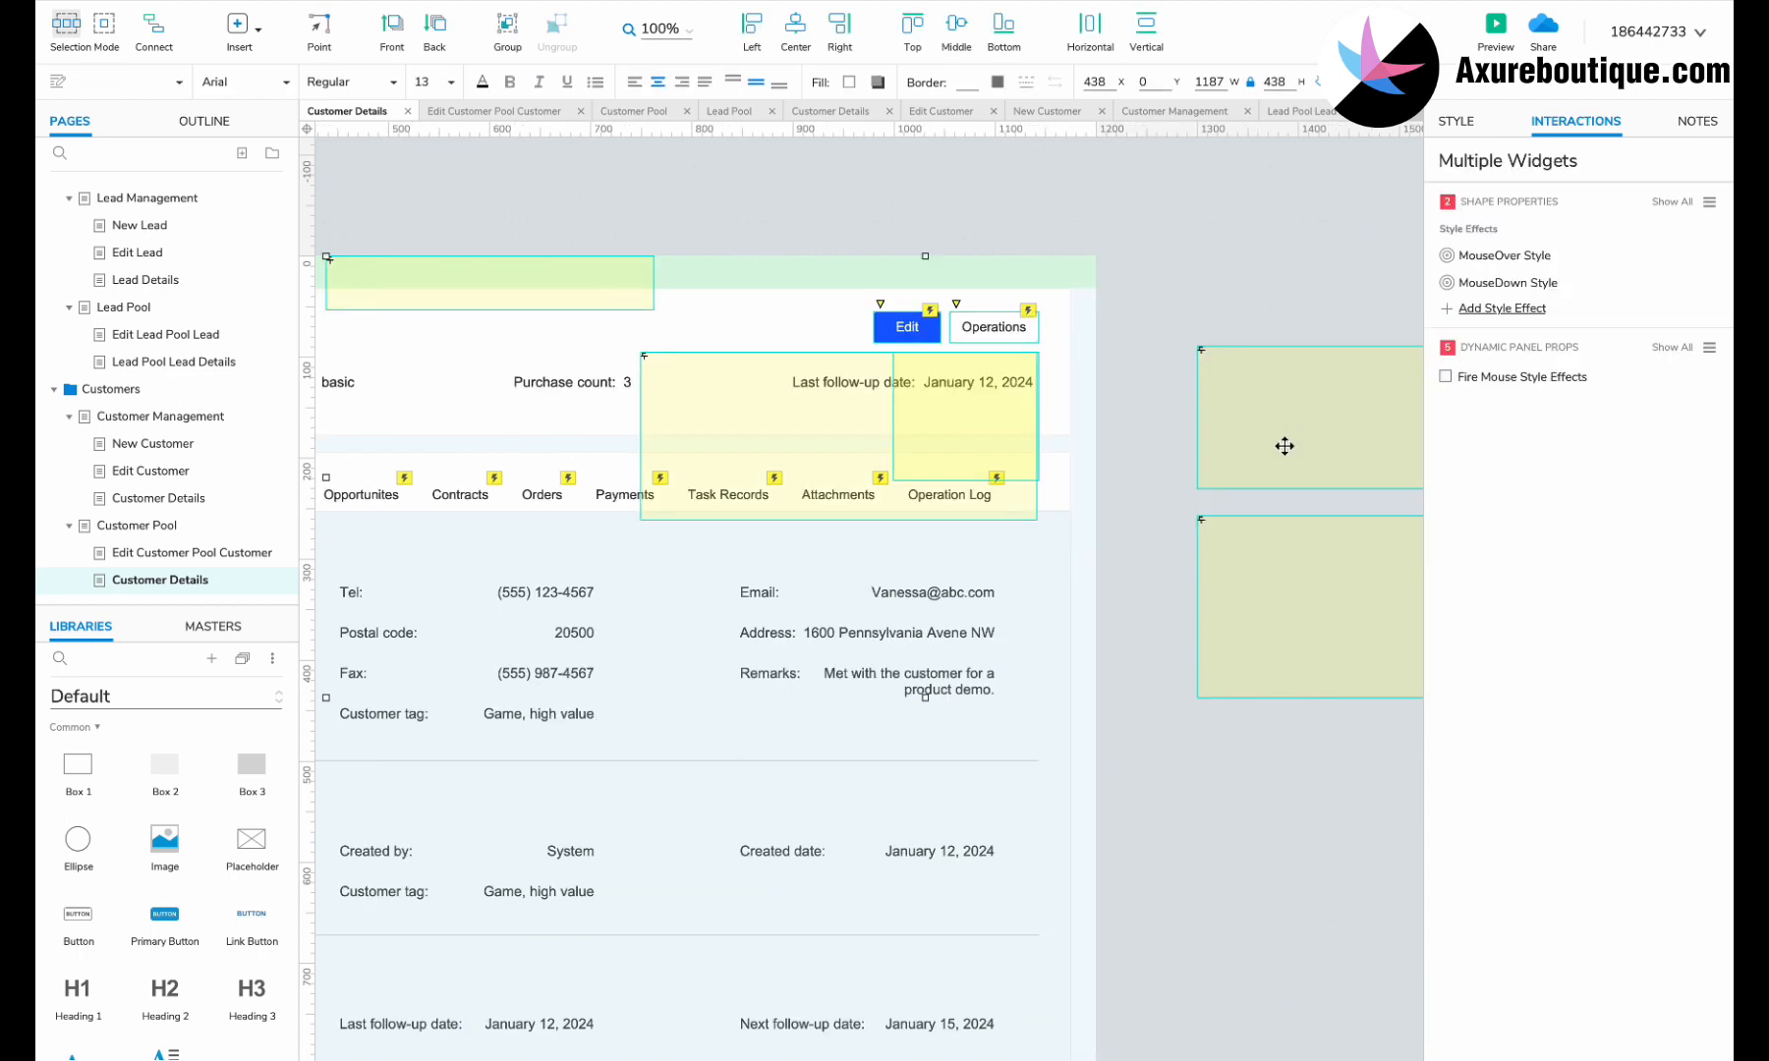
click(1115, 298)
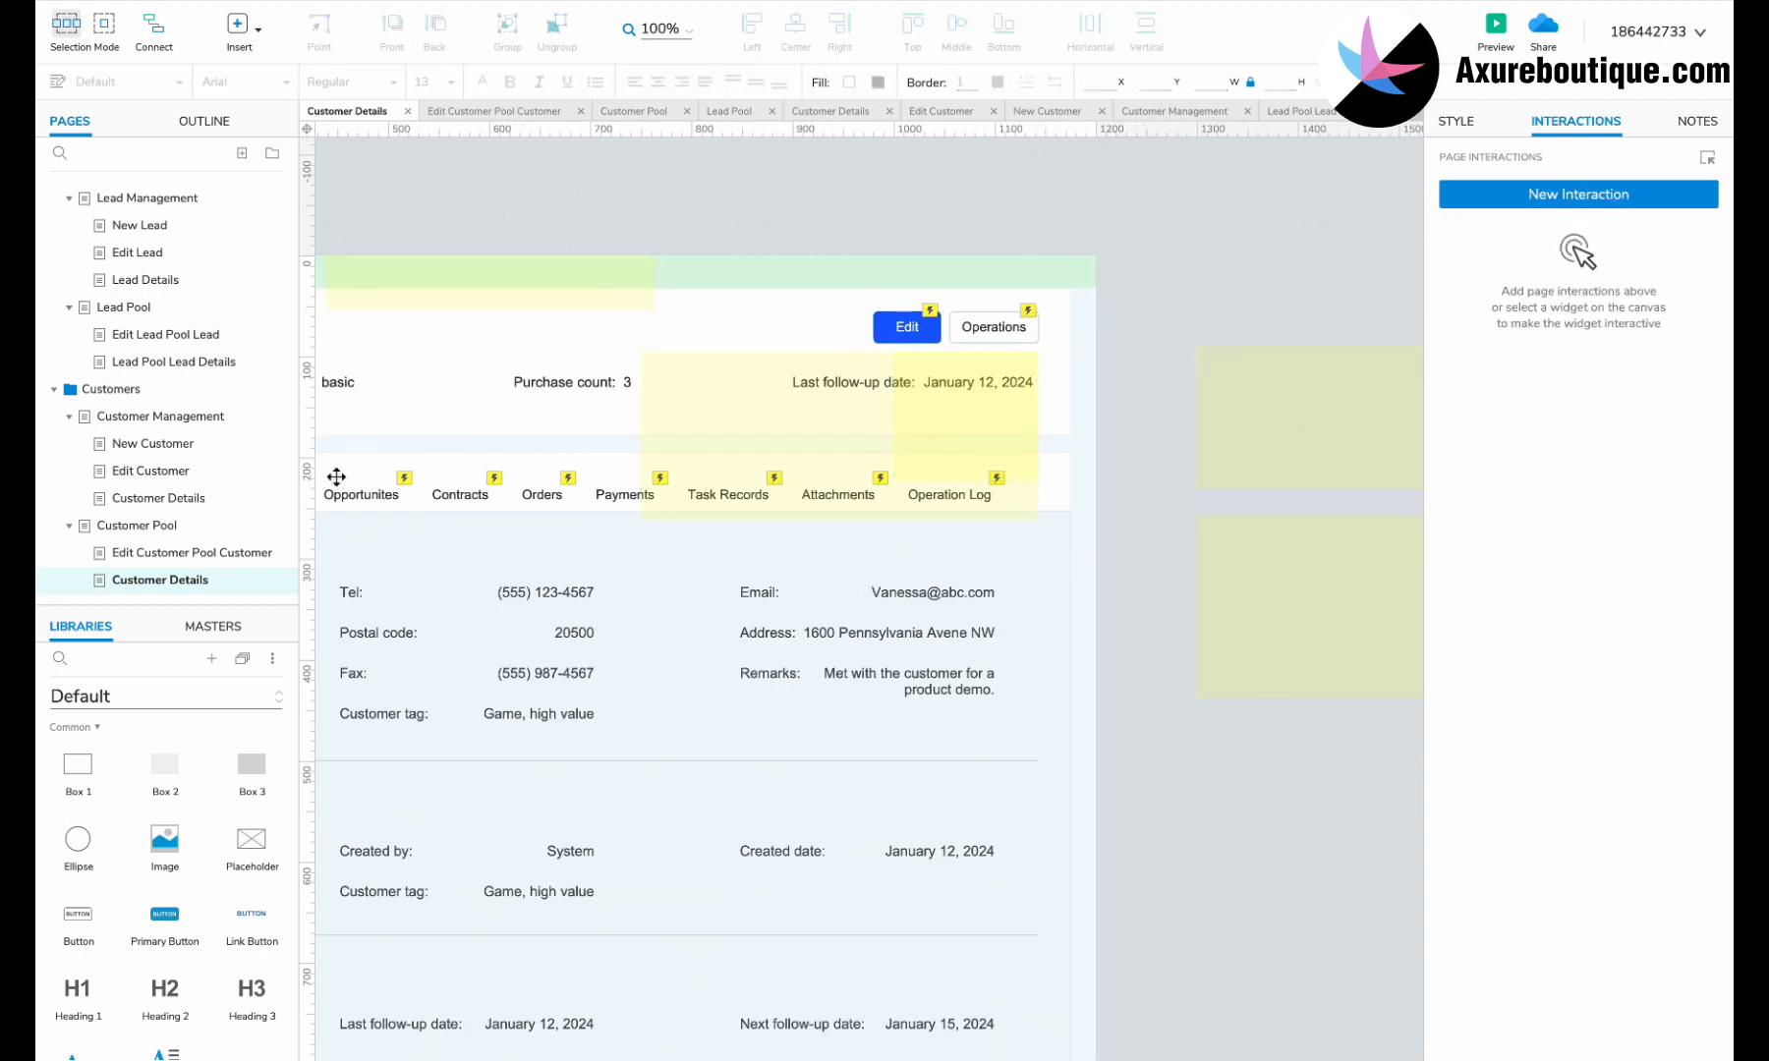
Link the first customer name in the Customer Pool table to the Customer Details page under Customer Pool.
click(225, 525)
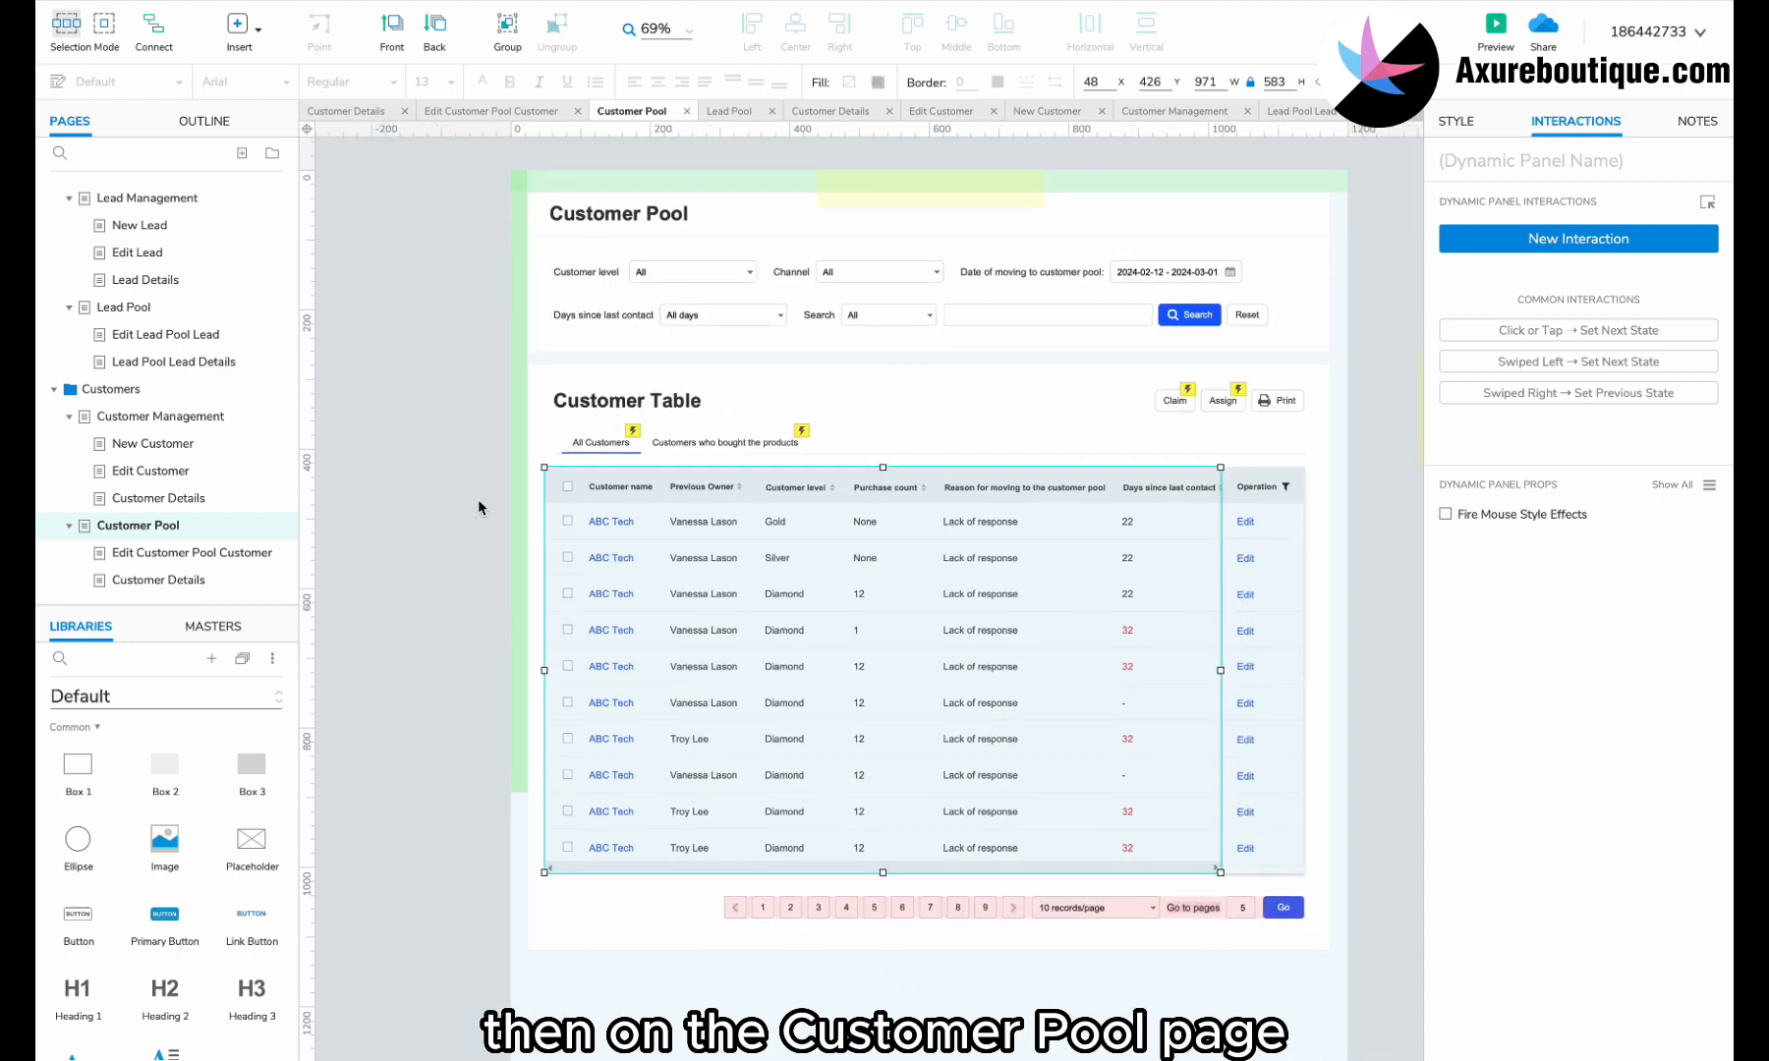
scroll(479, 508, right, 3)
scroll(479, 506, up, 4)
scroll(474, 500, up, 1)
double_click(477, 608)
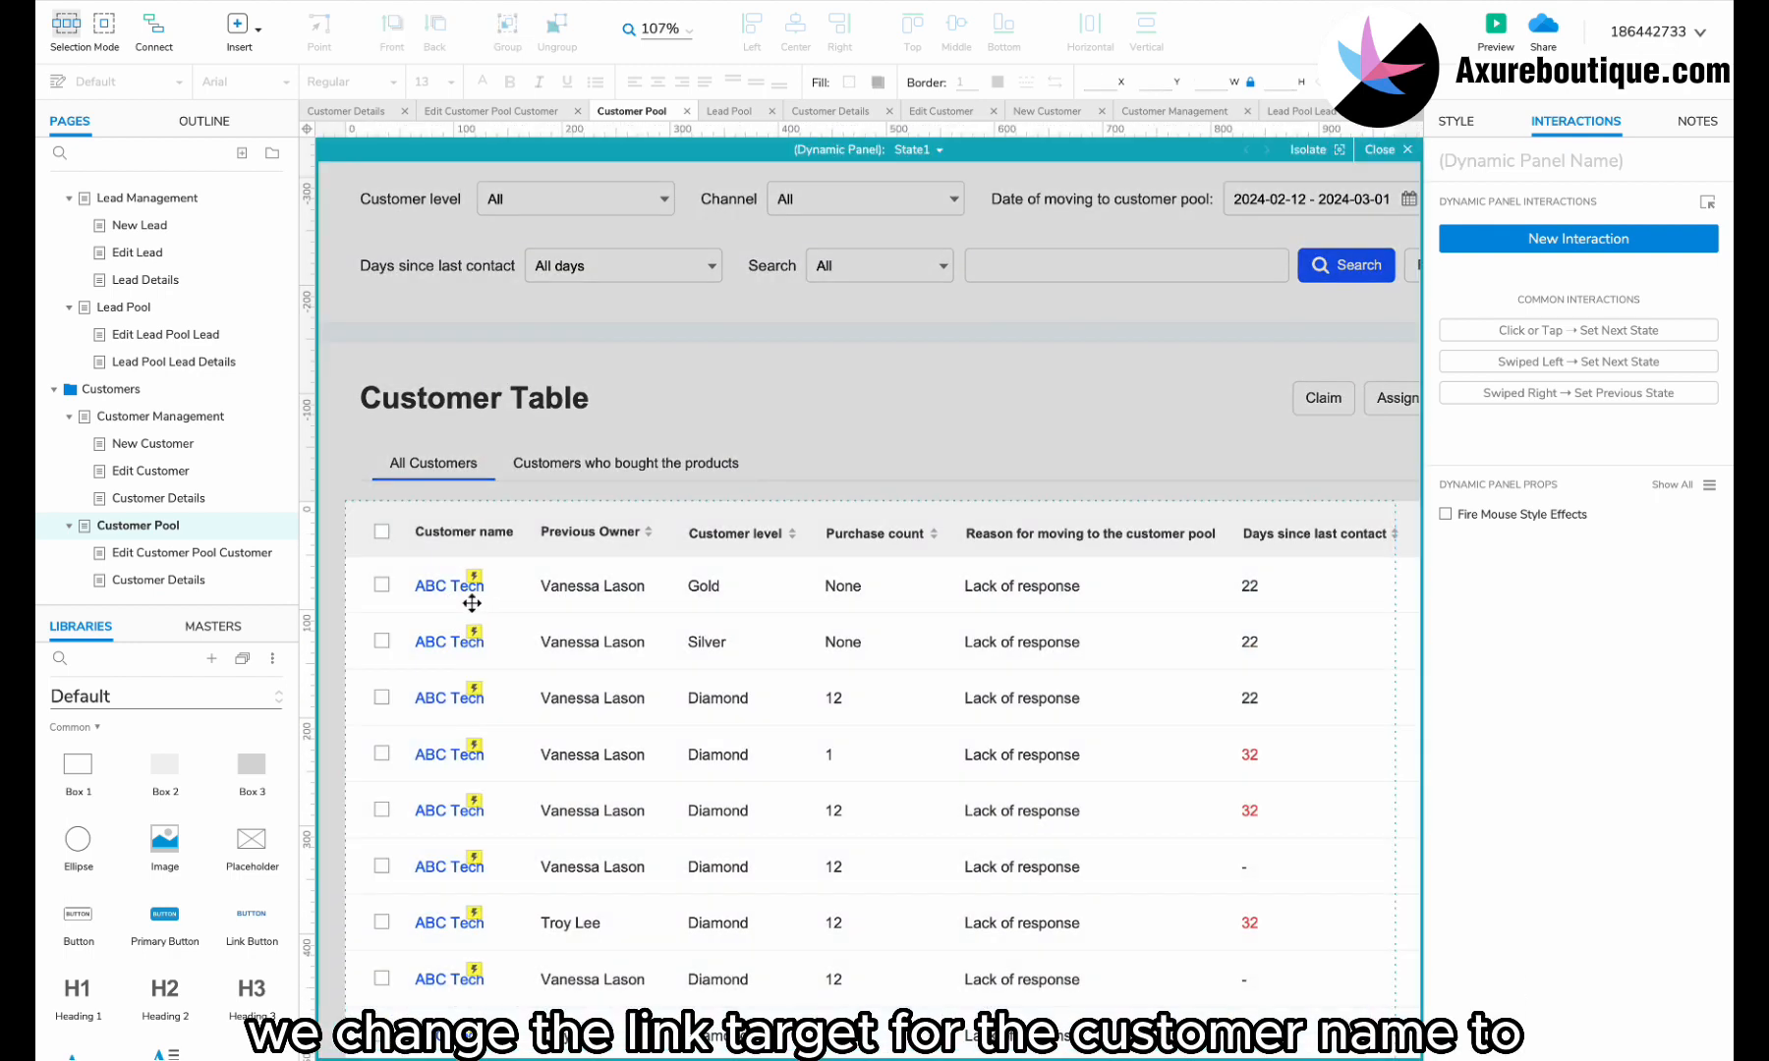
click(472, 602)
click(1500, 275)
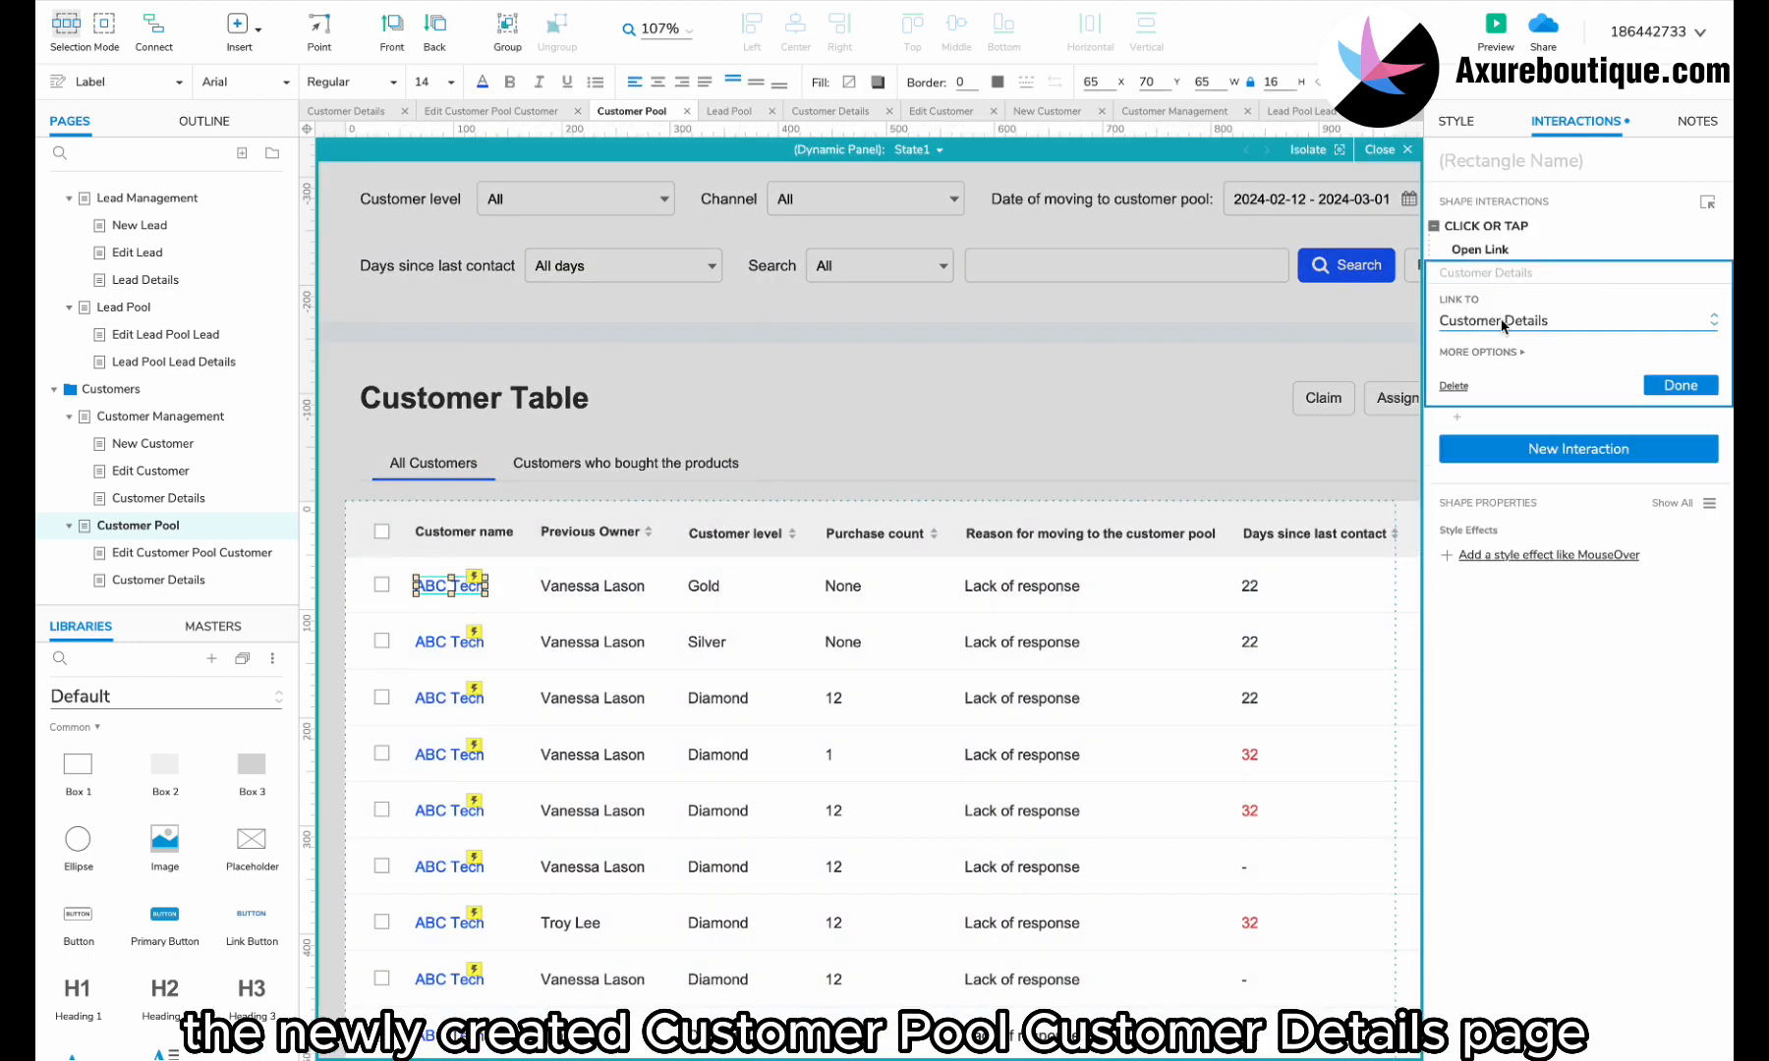
click(1502, 322)
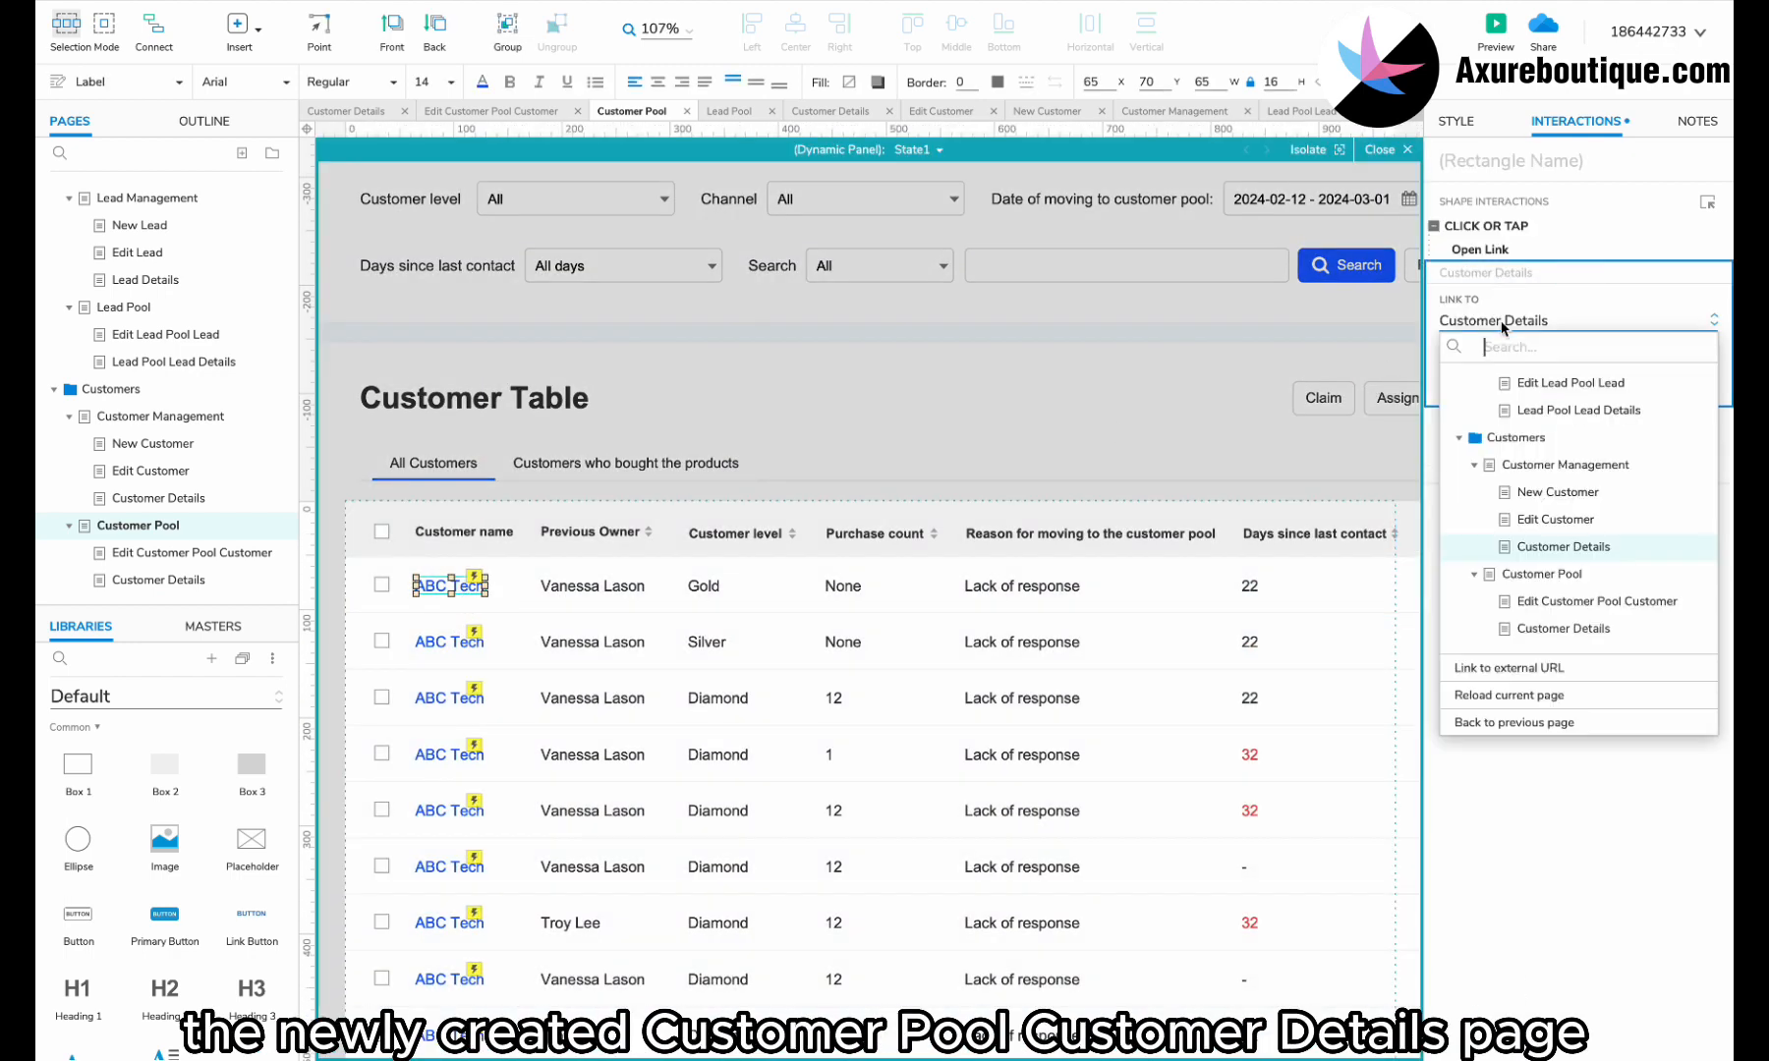
click(1563, 628)
click(1682, 385)
Copy the first customer name's link interaction and replace the interactions of the names down to row five with it.
click(1509, 234)
key(super+c)
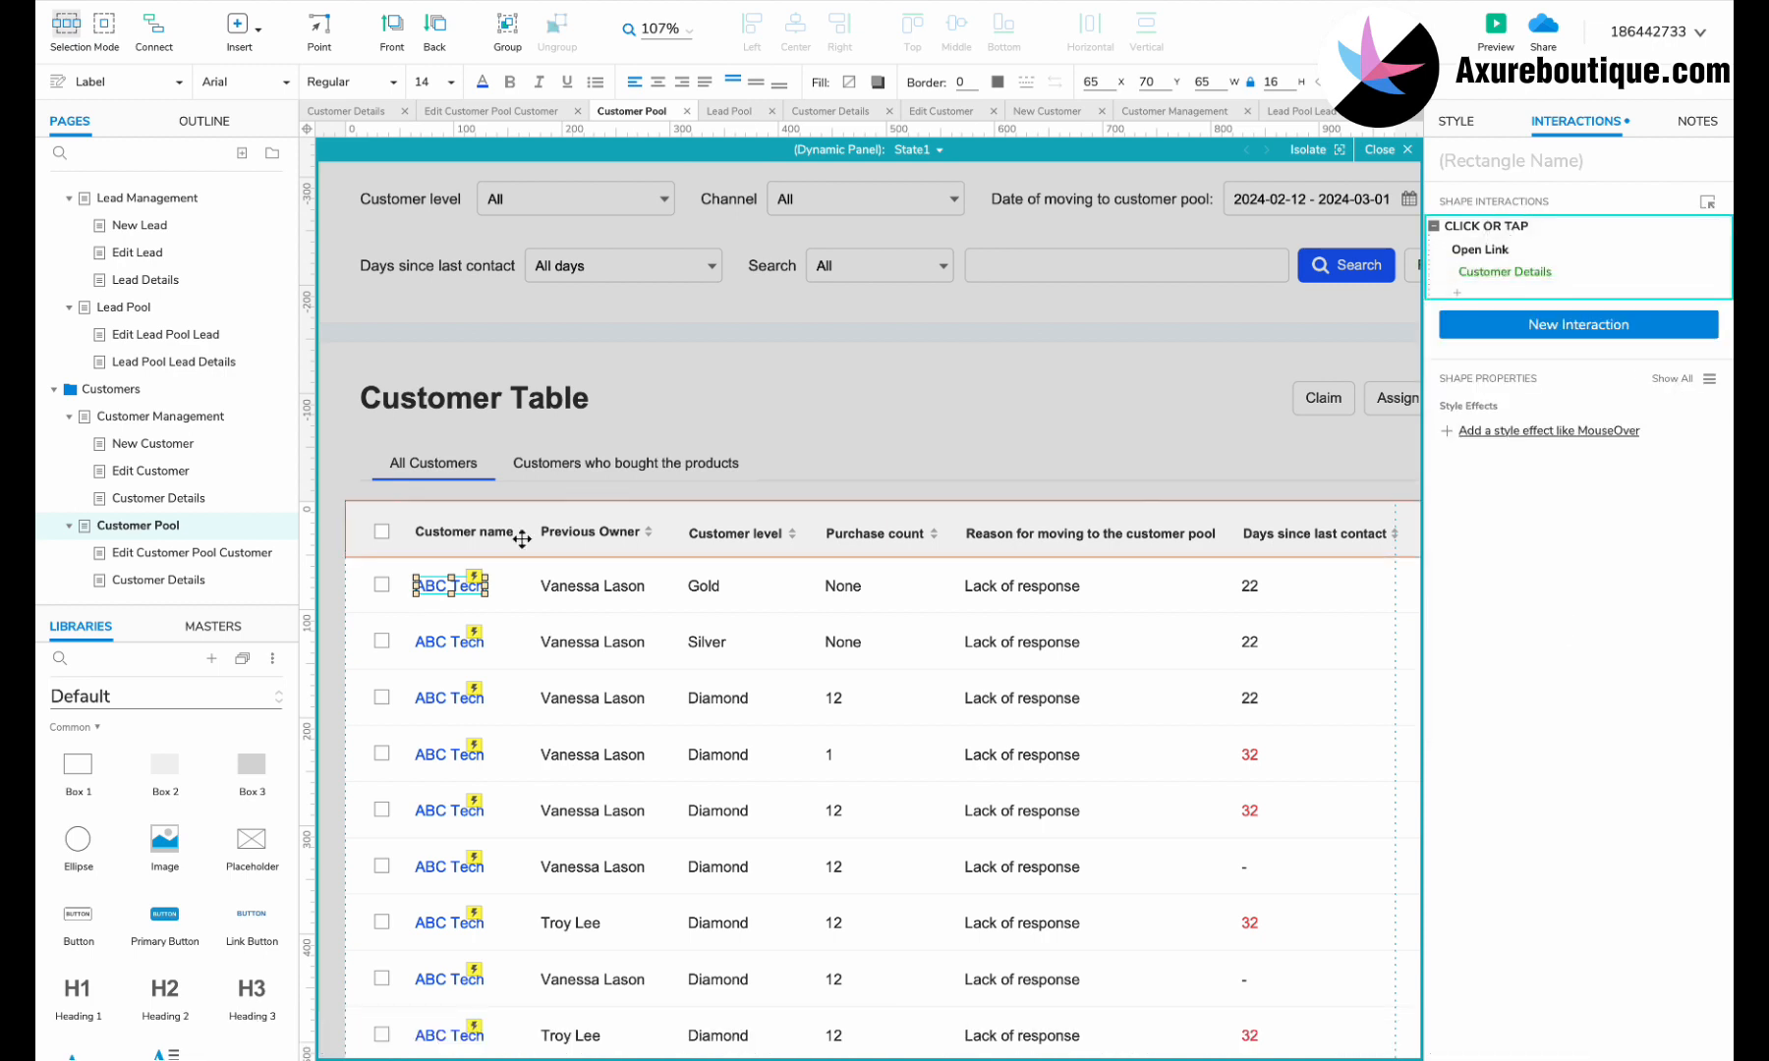
click(444, 647)
click(1496, 233)
key(Delete)
key(super+v)
click(449, 702)
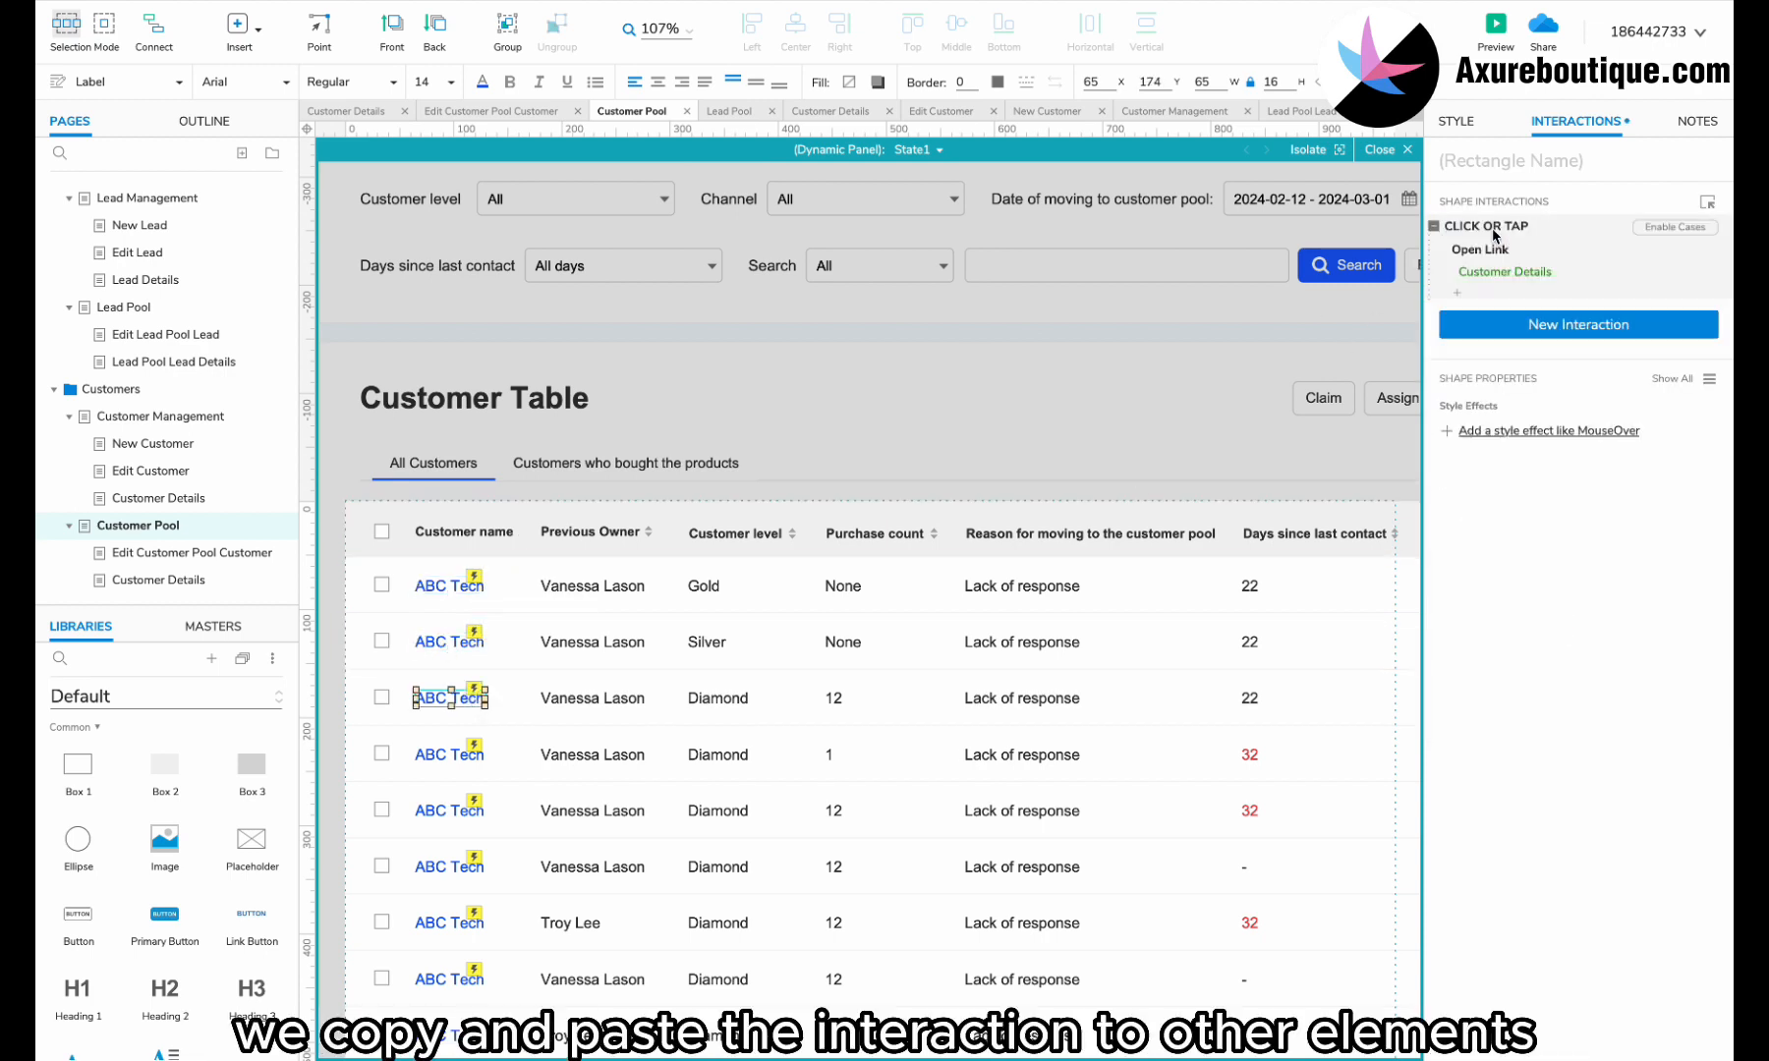
click(449, 811)
Replace the link interactions of the customer names in rows six to ten with the copied one.
scroll(531, 567, down, 5)
scroll(531, 567, left, 2)
click(530, 638)
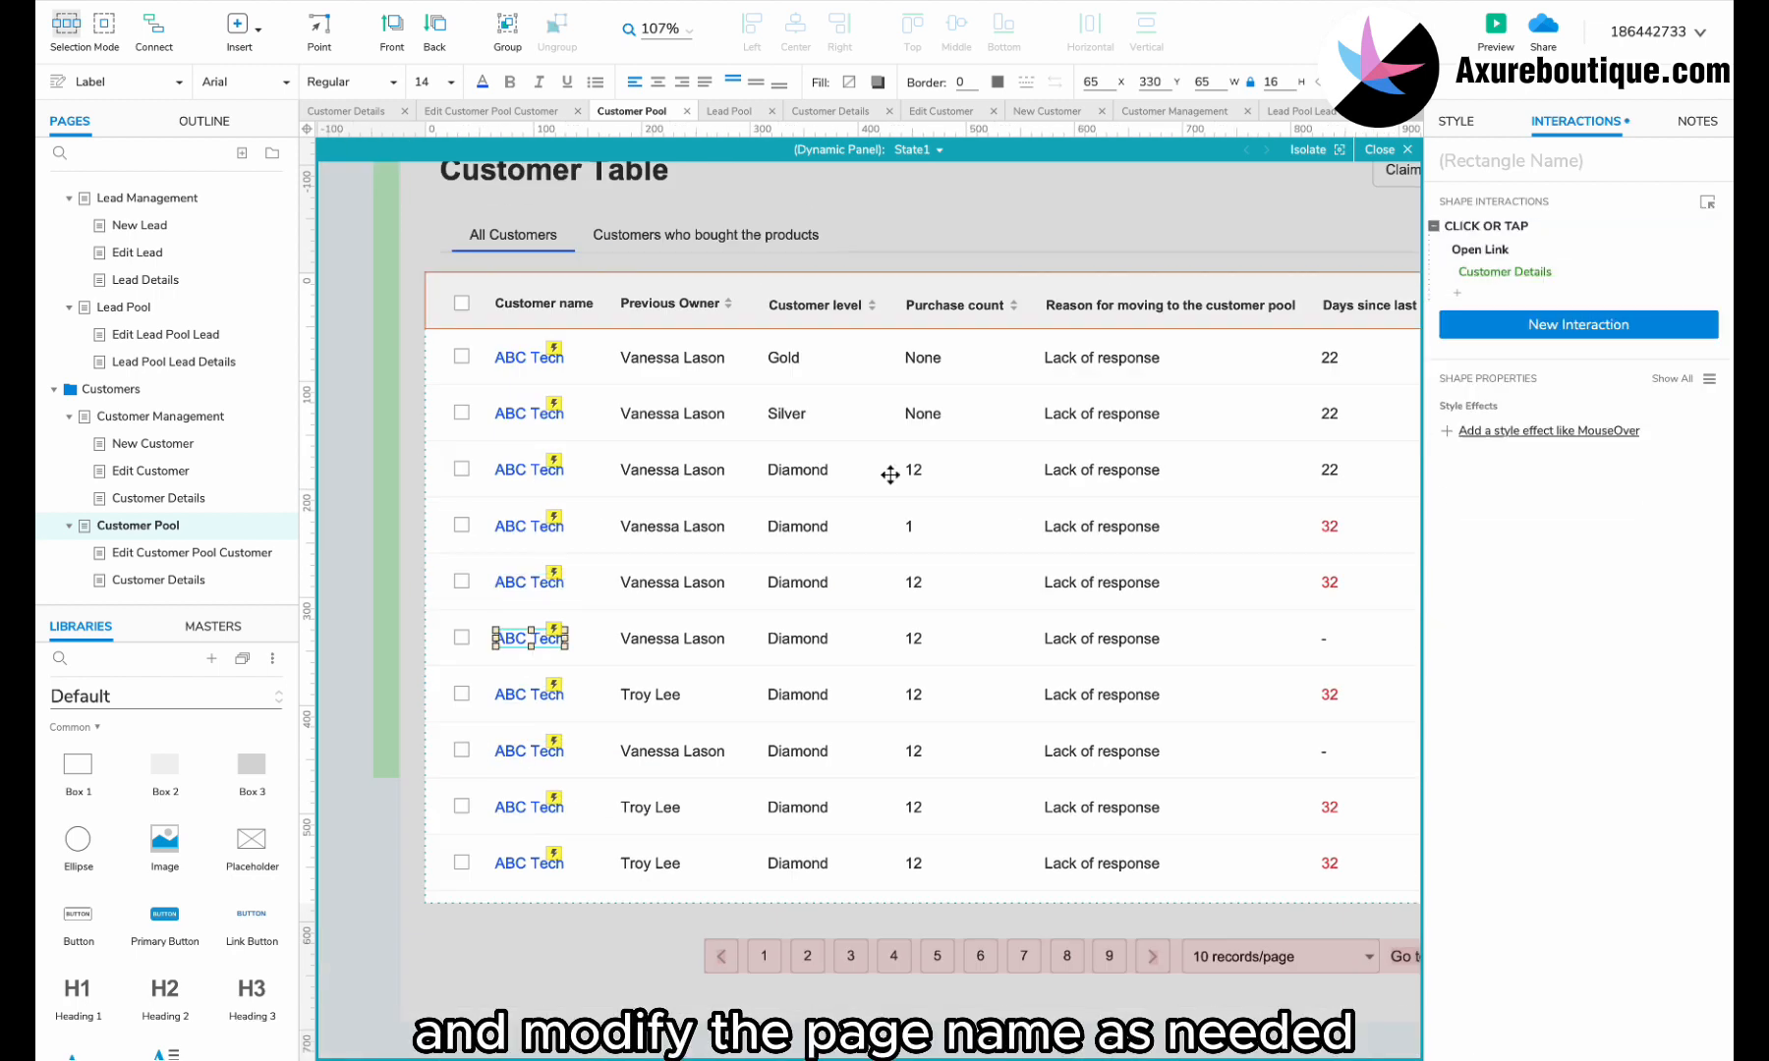
click(531, 695)
click(531, 751)
click(530, 807)
click(1482, 233)
click(531, 863)
click(1515, 231)
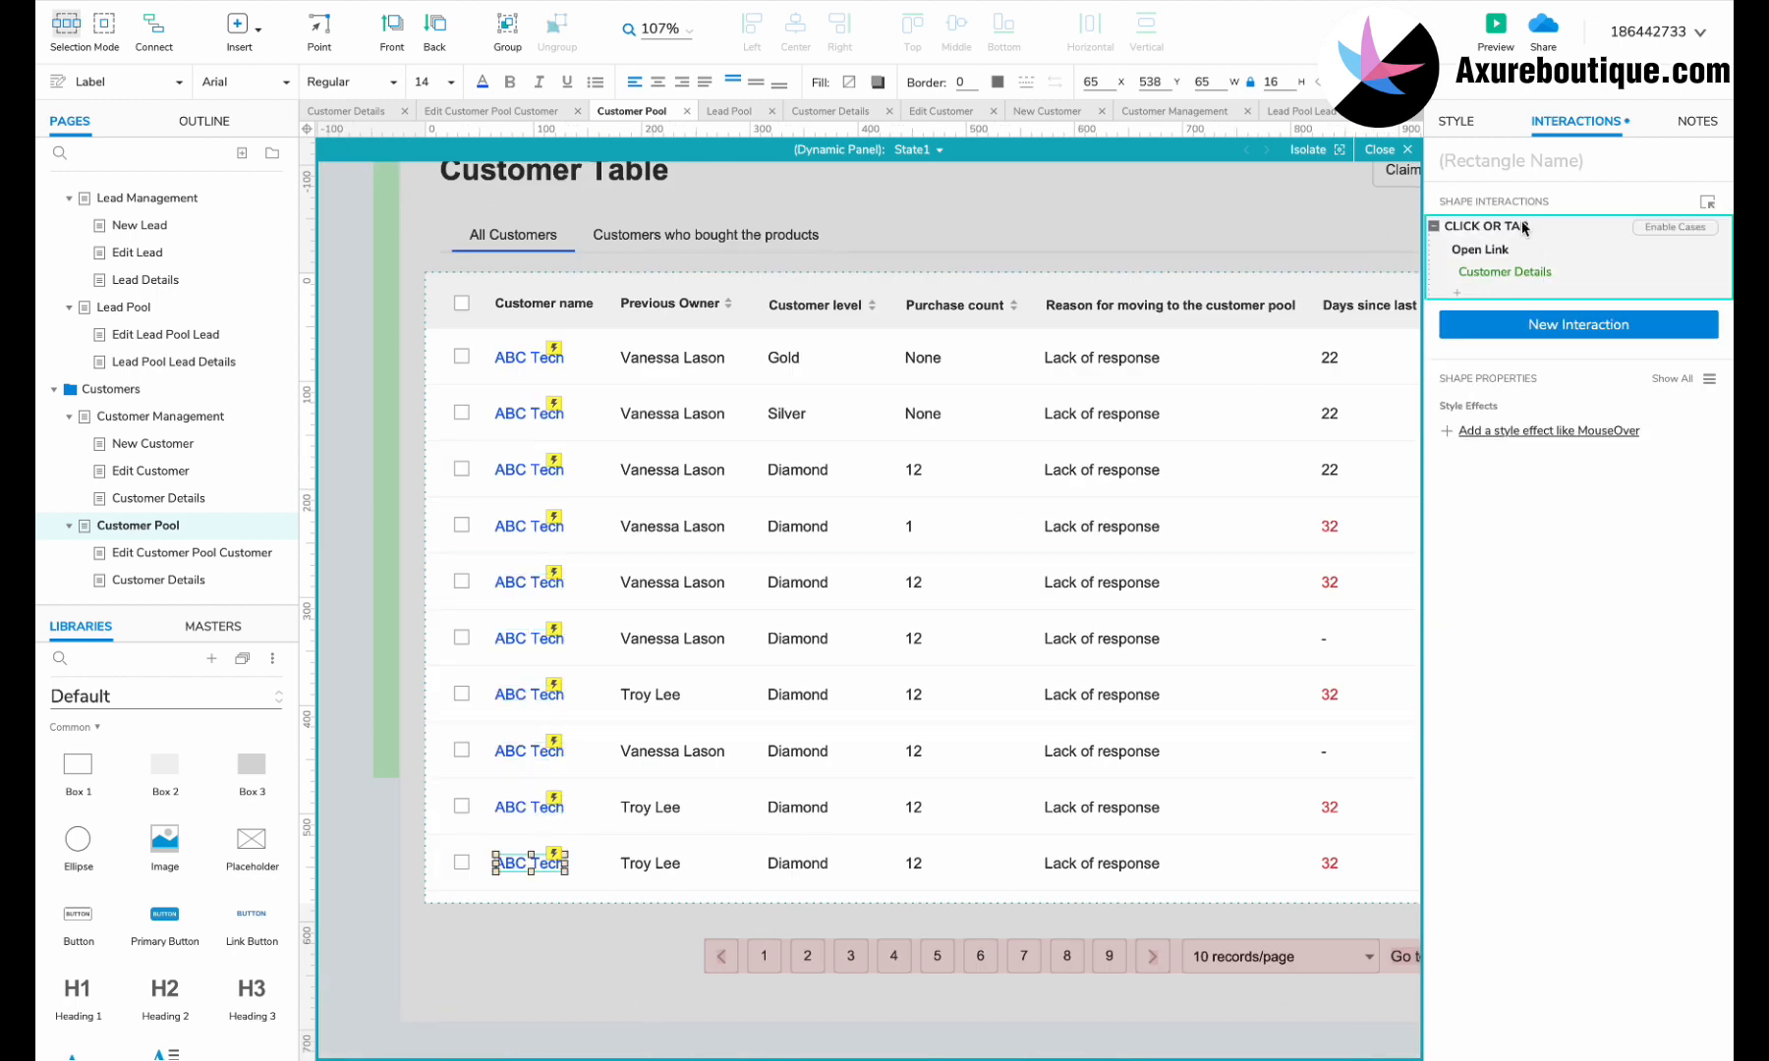
key(Delete)
key(super+v)
Rename the Customer Details page under Customer Pool as "Customer Pool Customer Details".
click(170, 583)
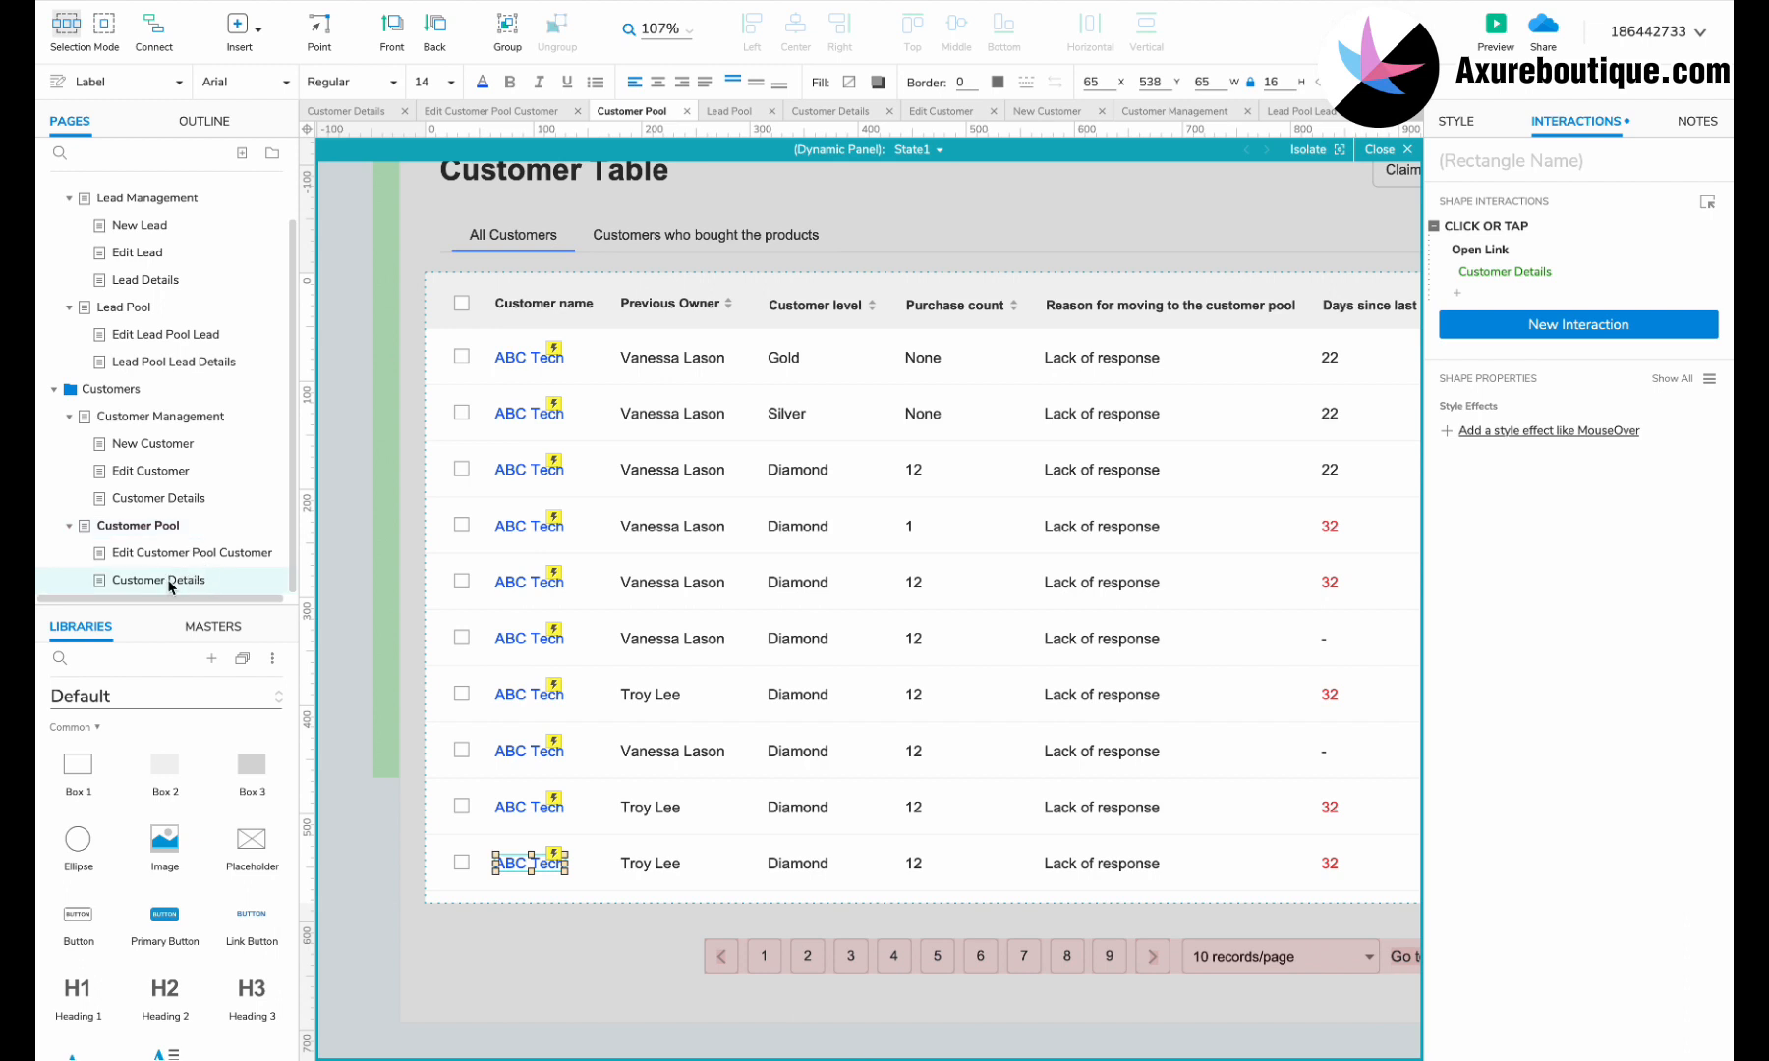
click(198, 553)
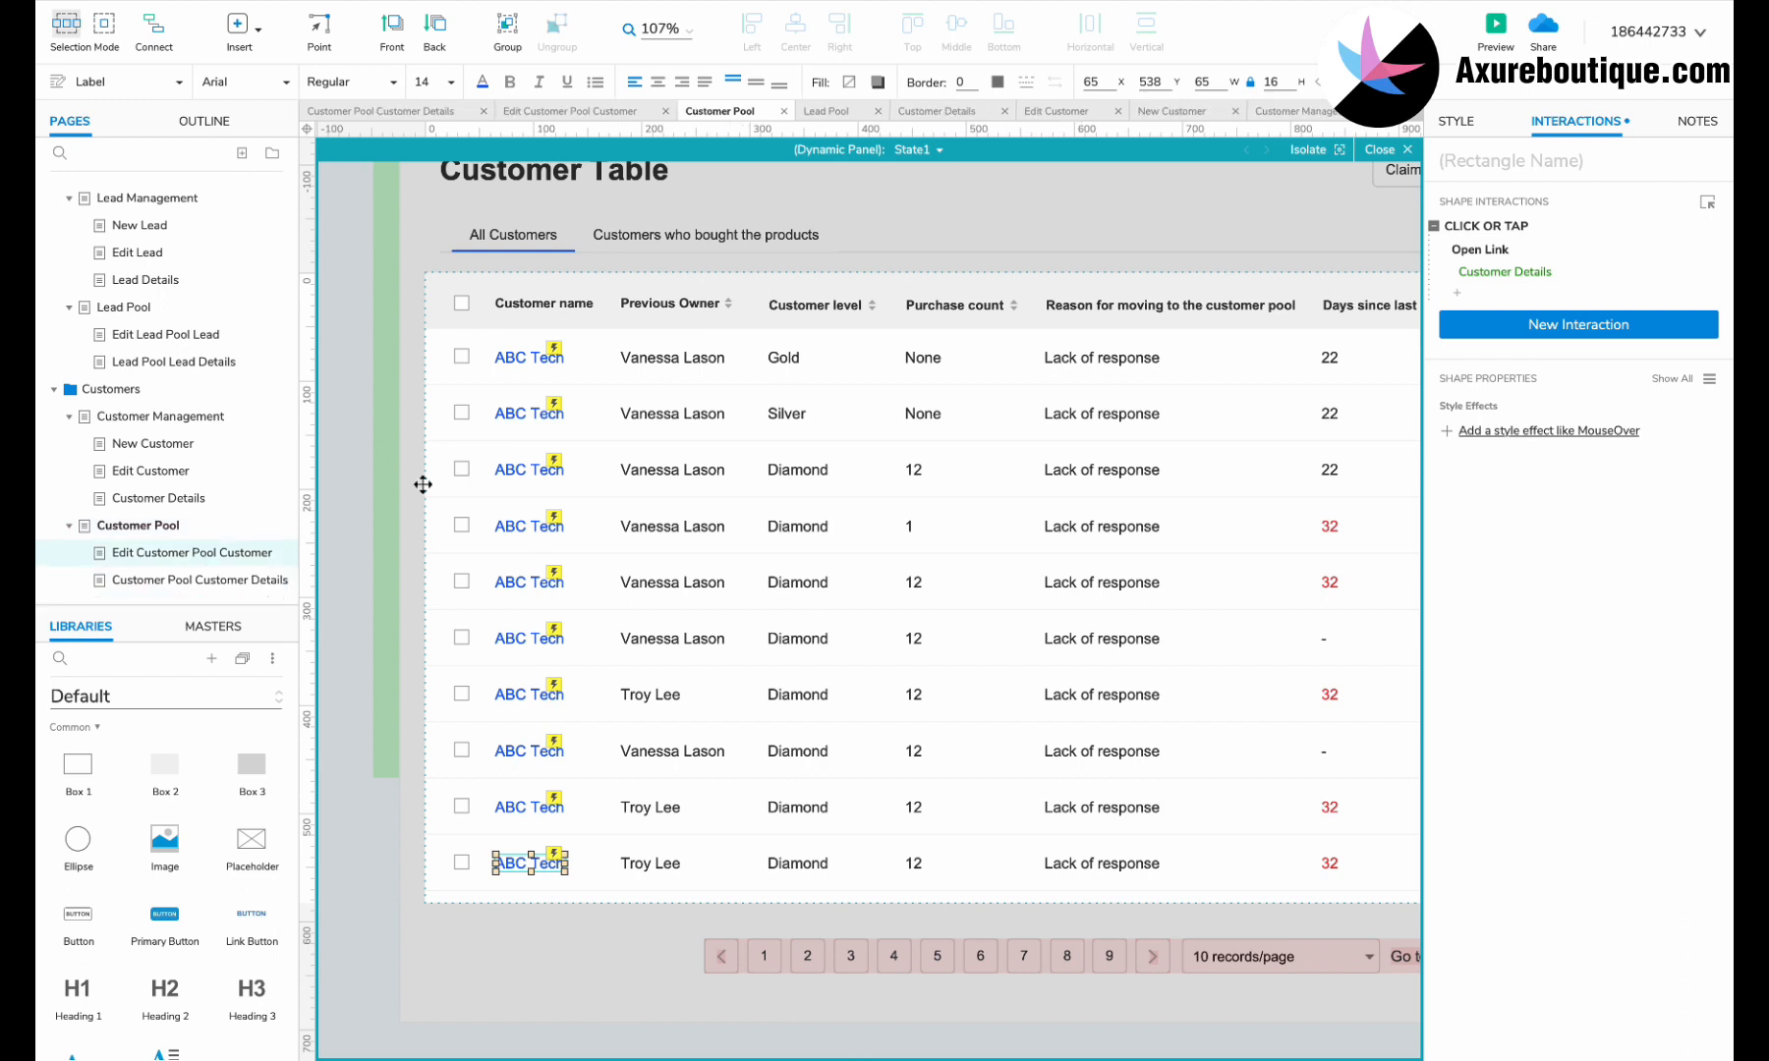
Link the first Edit item in the customer table's Operation column to the Edit Customer Pool Customer page.
scroll(849, 352, right, 8)
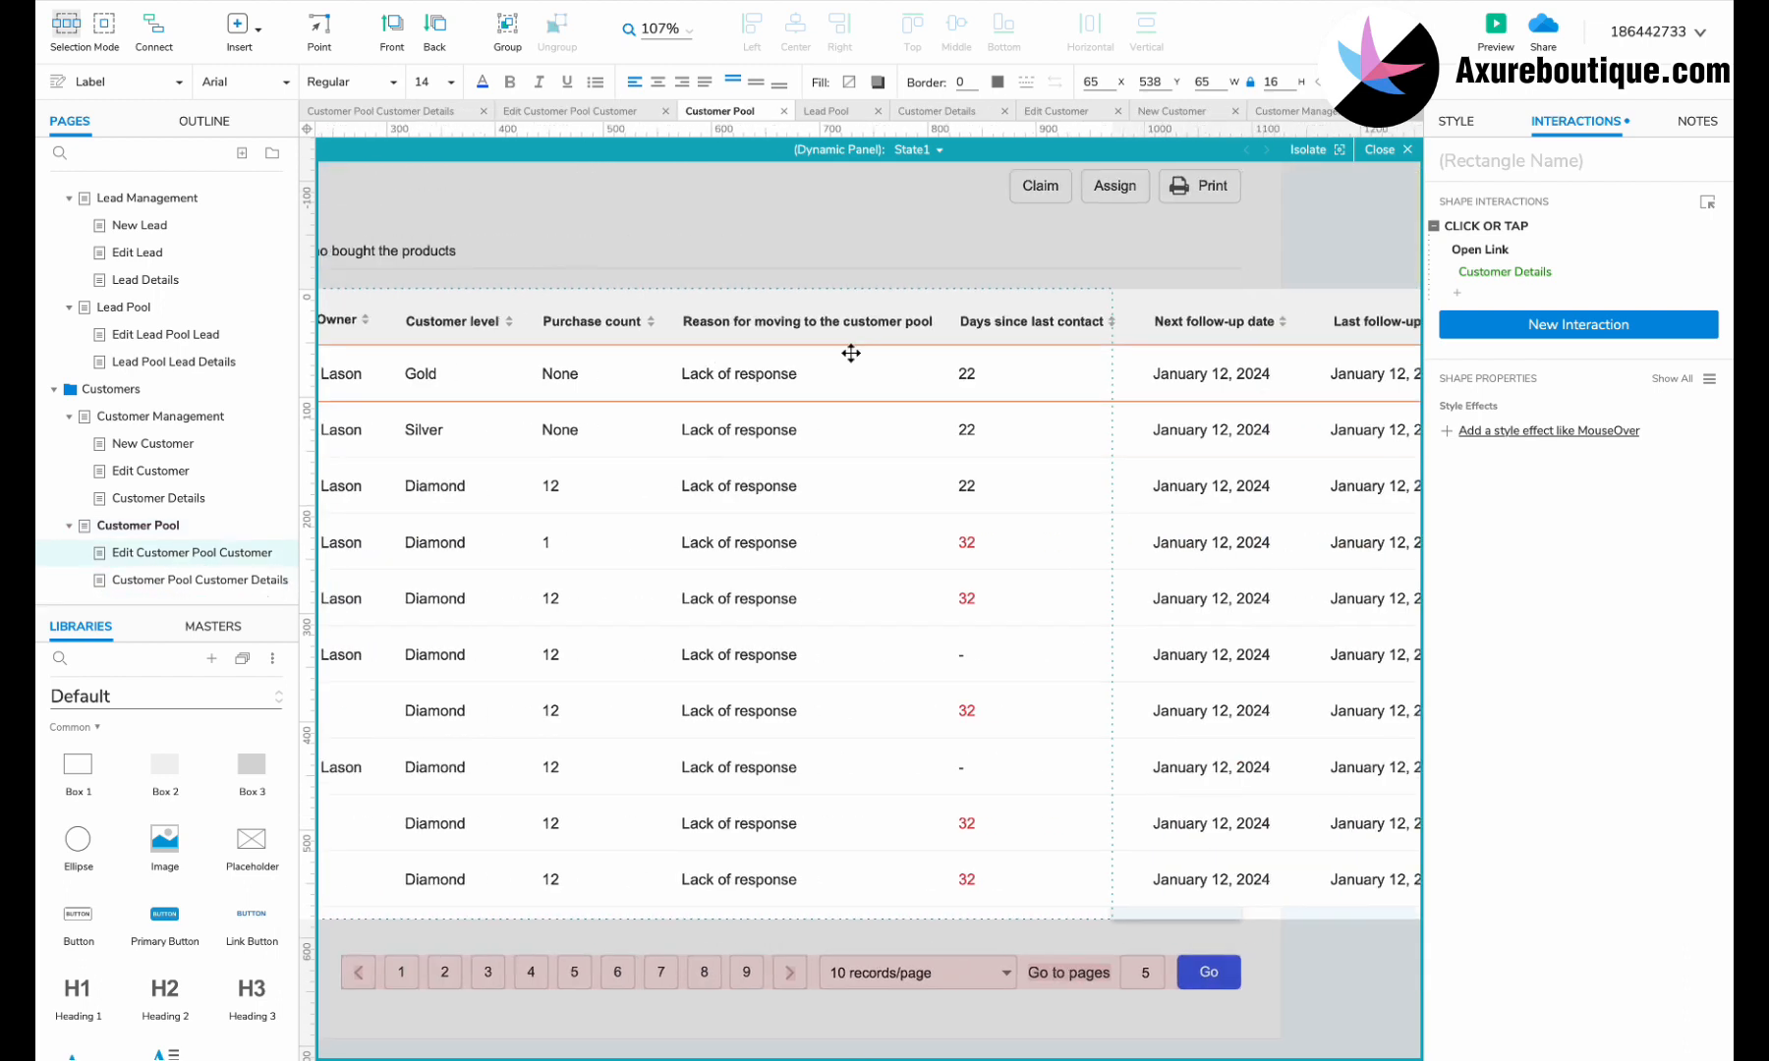
double_click(998, 249)
double_click(730, 392)
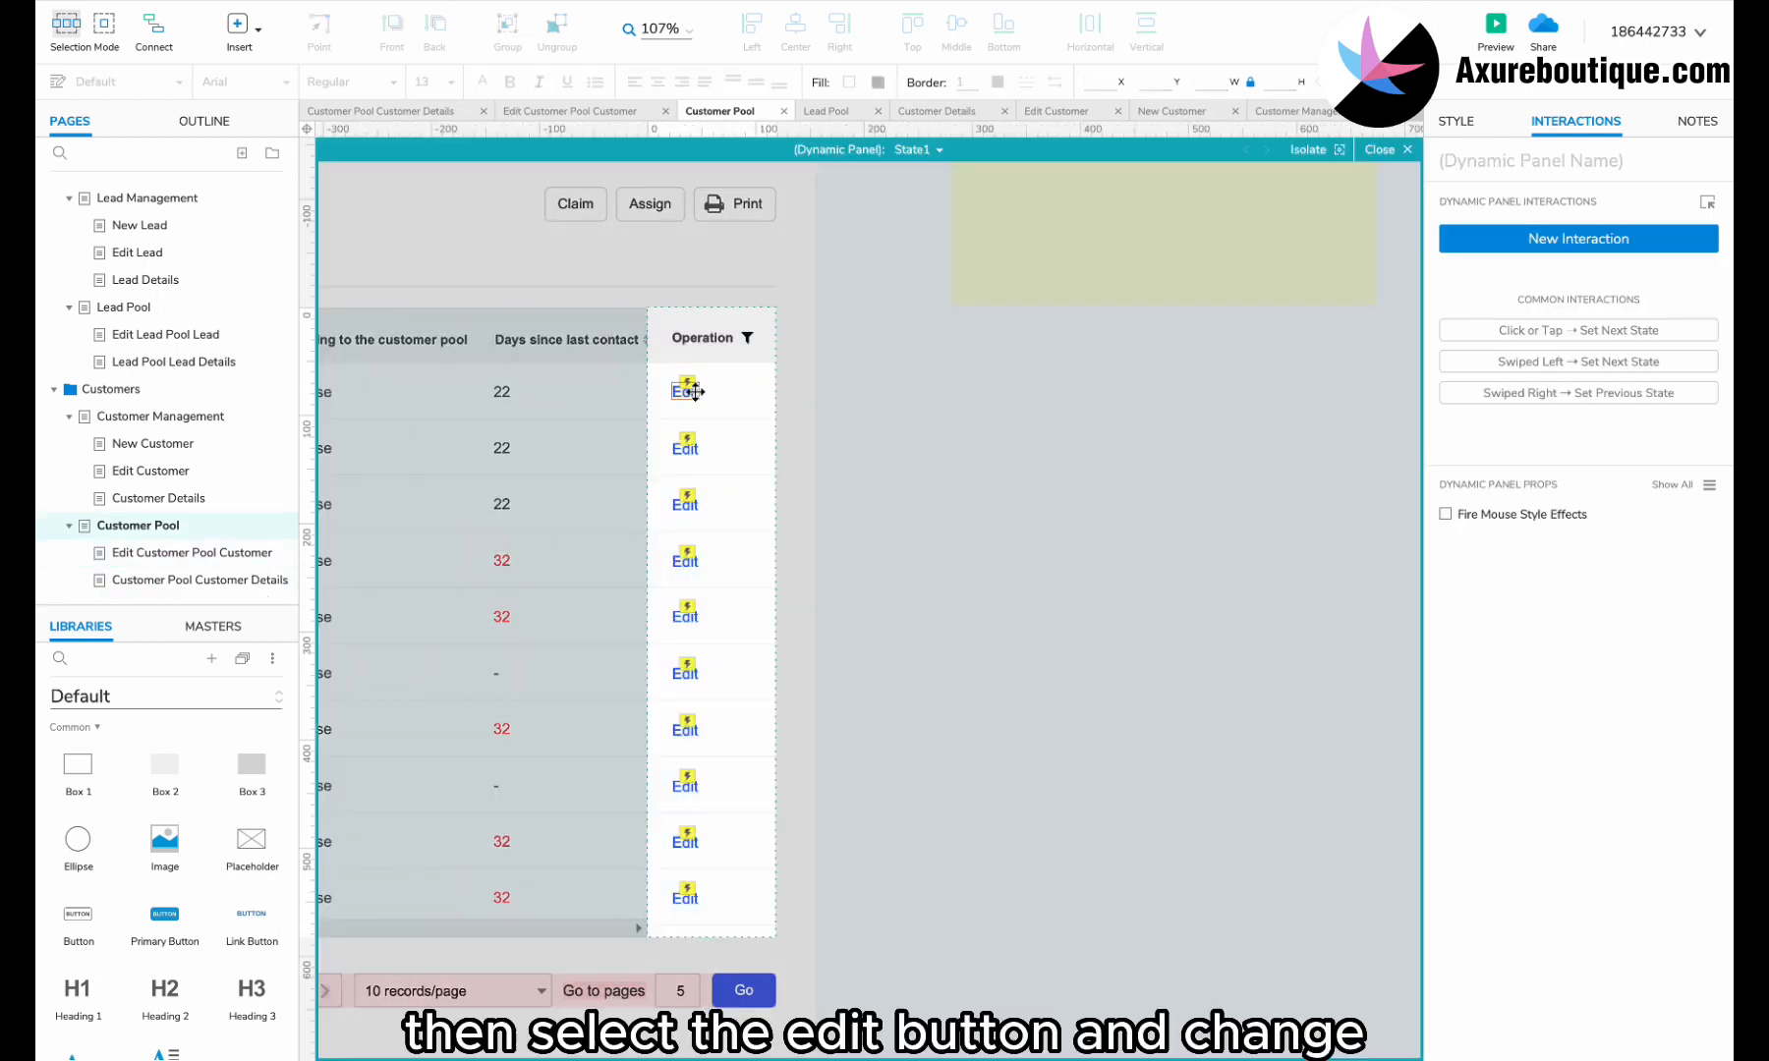
click(693, 392)
click(1497, 273)
click(1572, 320)
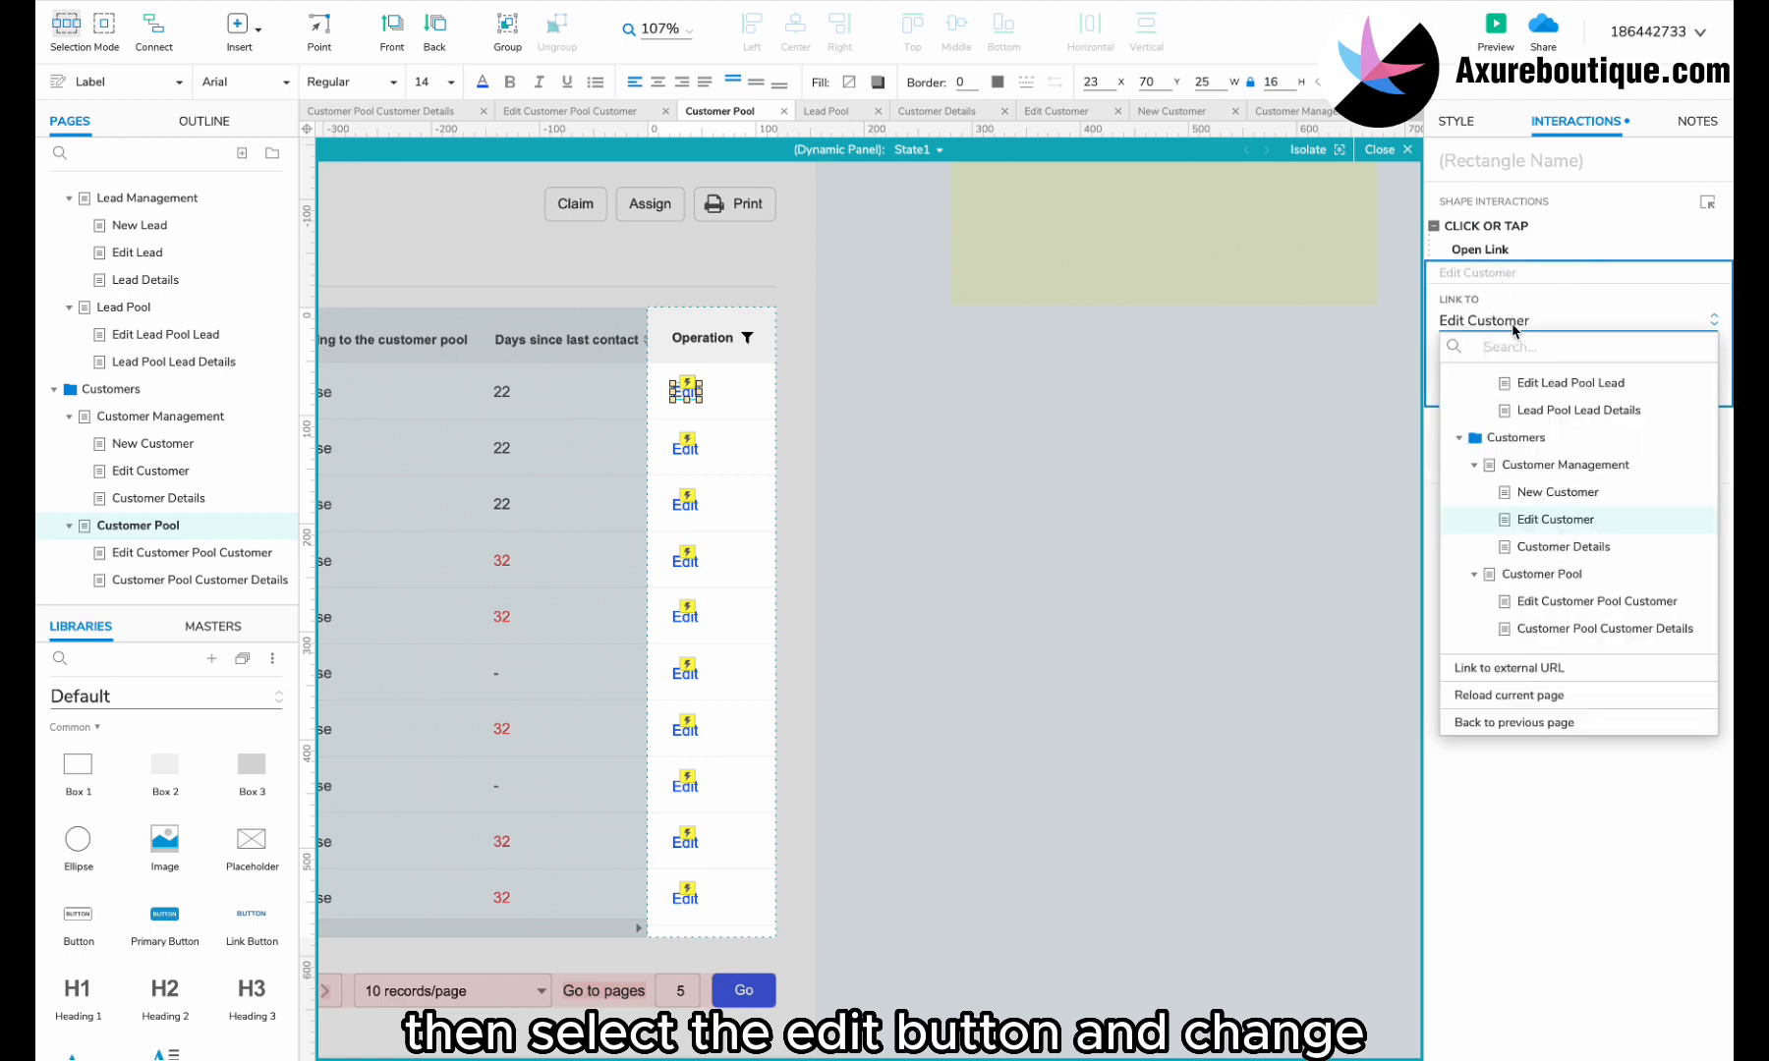
click(1558, 602)
click(1680, 386)
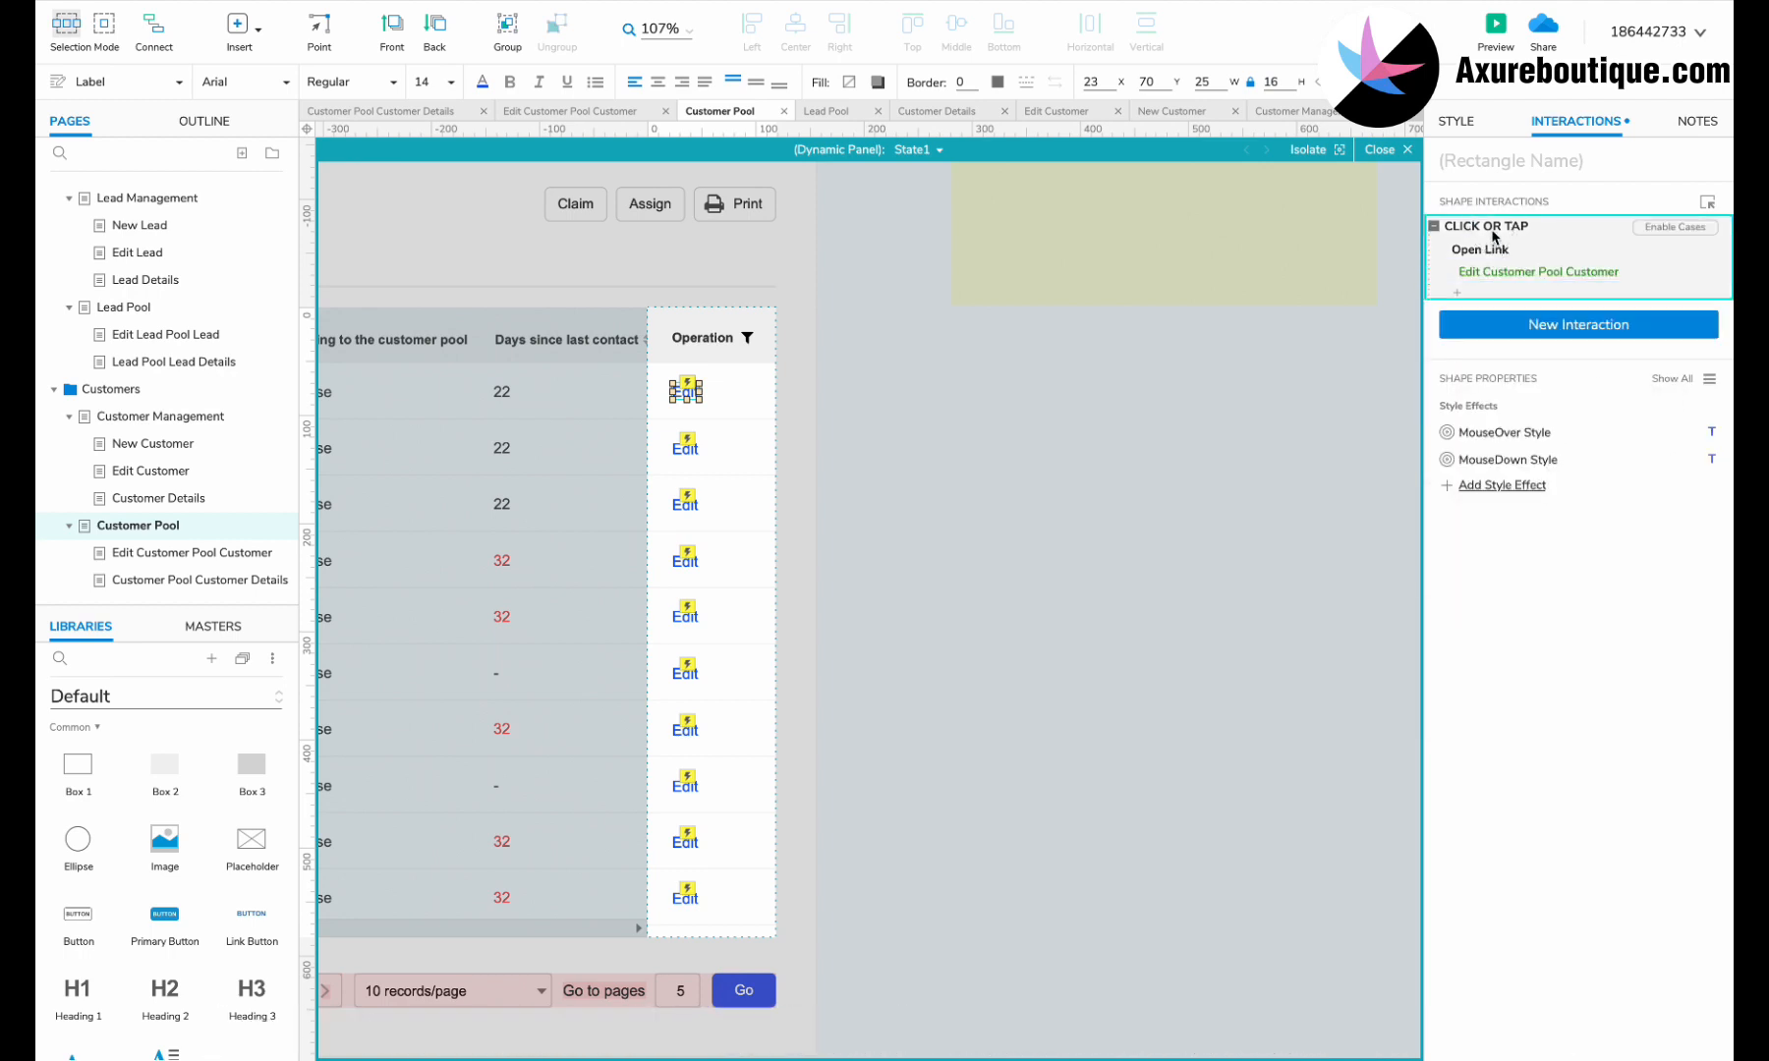
Copy the first Edit item's interaction and use it to replace the interactions of Edit in rows two to four.
key(super+c)
click(685, 449)
click(1465, 236)
key(super+v)
click(685, 505)
key(super+v)
click(685, 561)
Replace the link interactions of the remaining Edit items from row five down, and leave the Operation column panel.
click(679, 621)
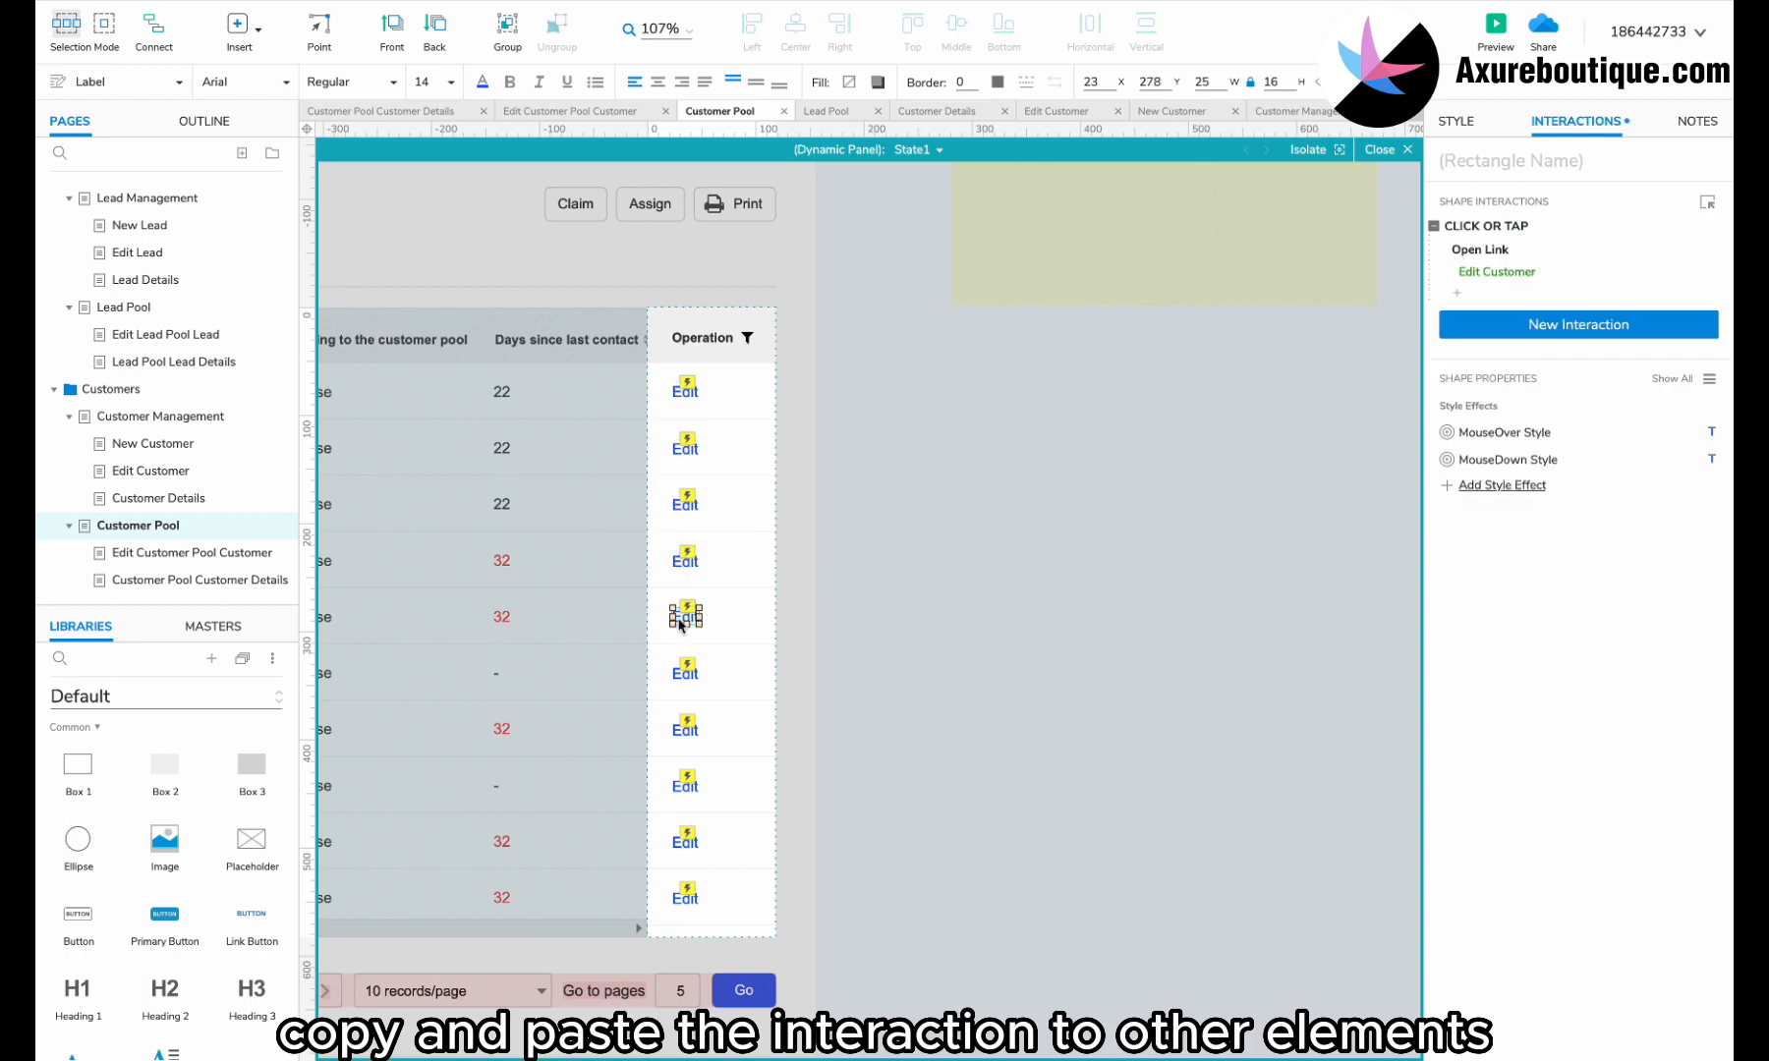
key(super+v)
click(680, 675)
key(super+v)
click(679, 733)
key(Delete)
key(super+v)
click(679, 788)
key(Delete)
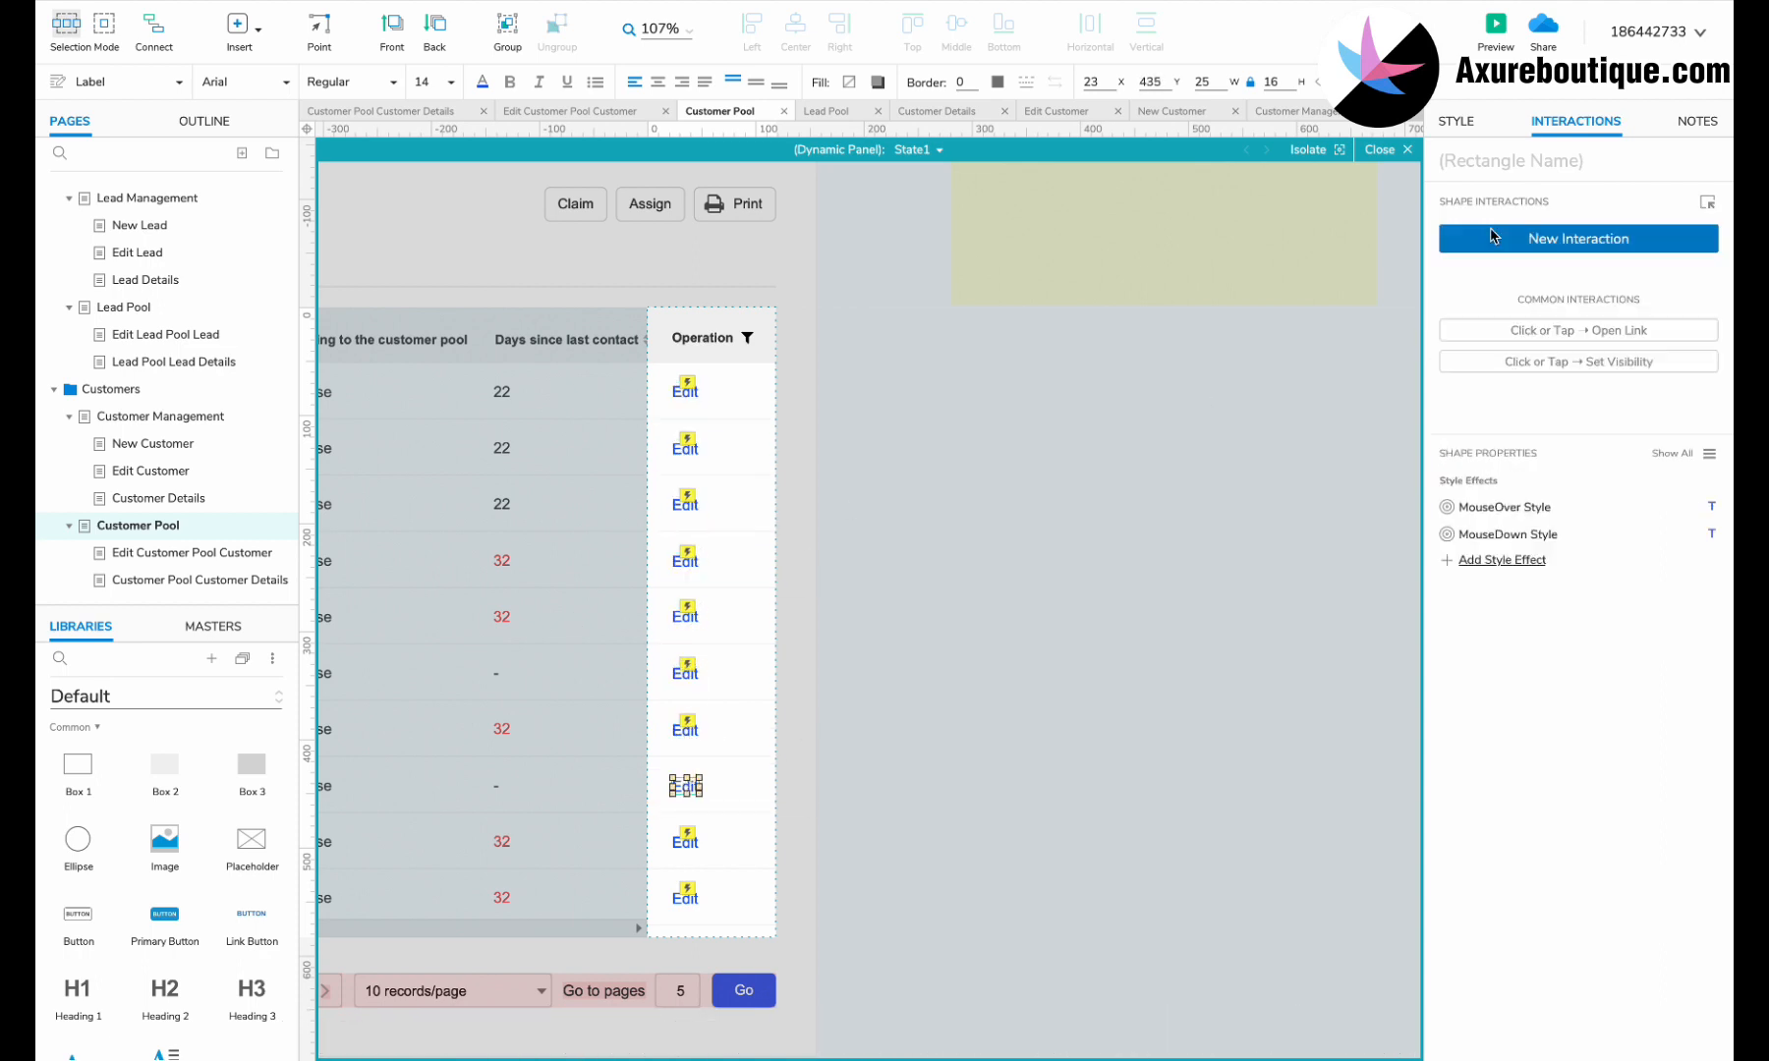
key(super+v)
click(685, 899)
key(super+v)
click(1018, 452)
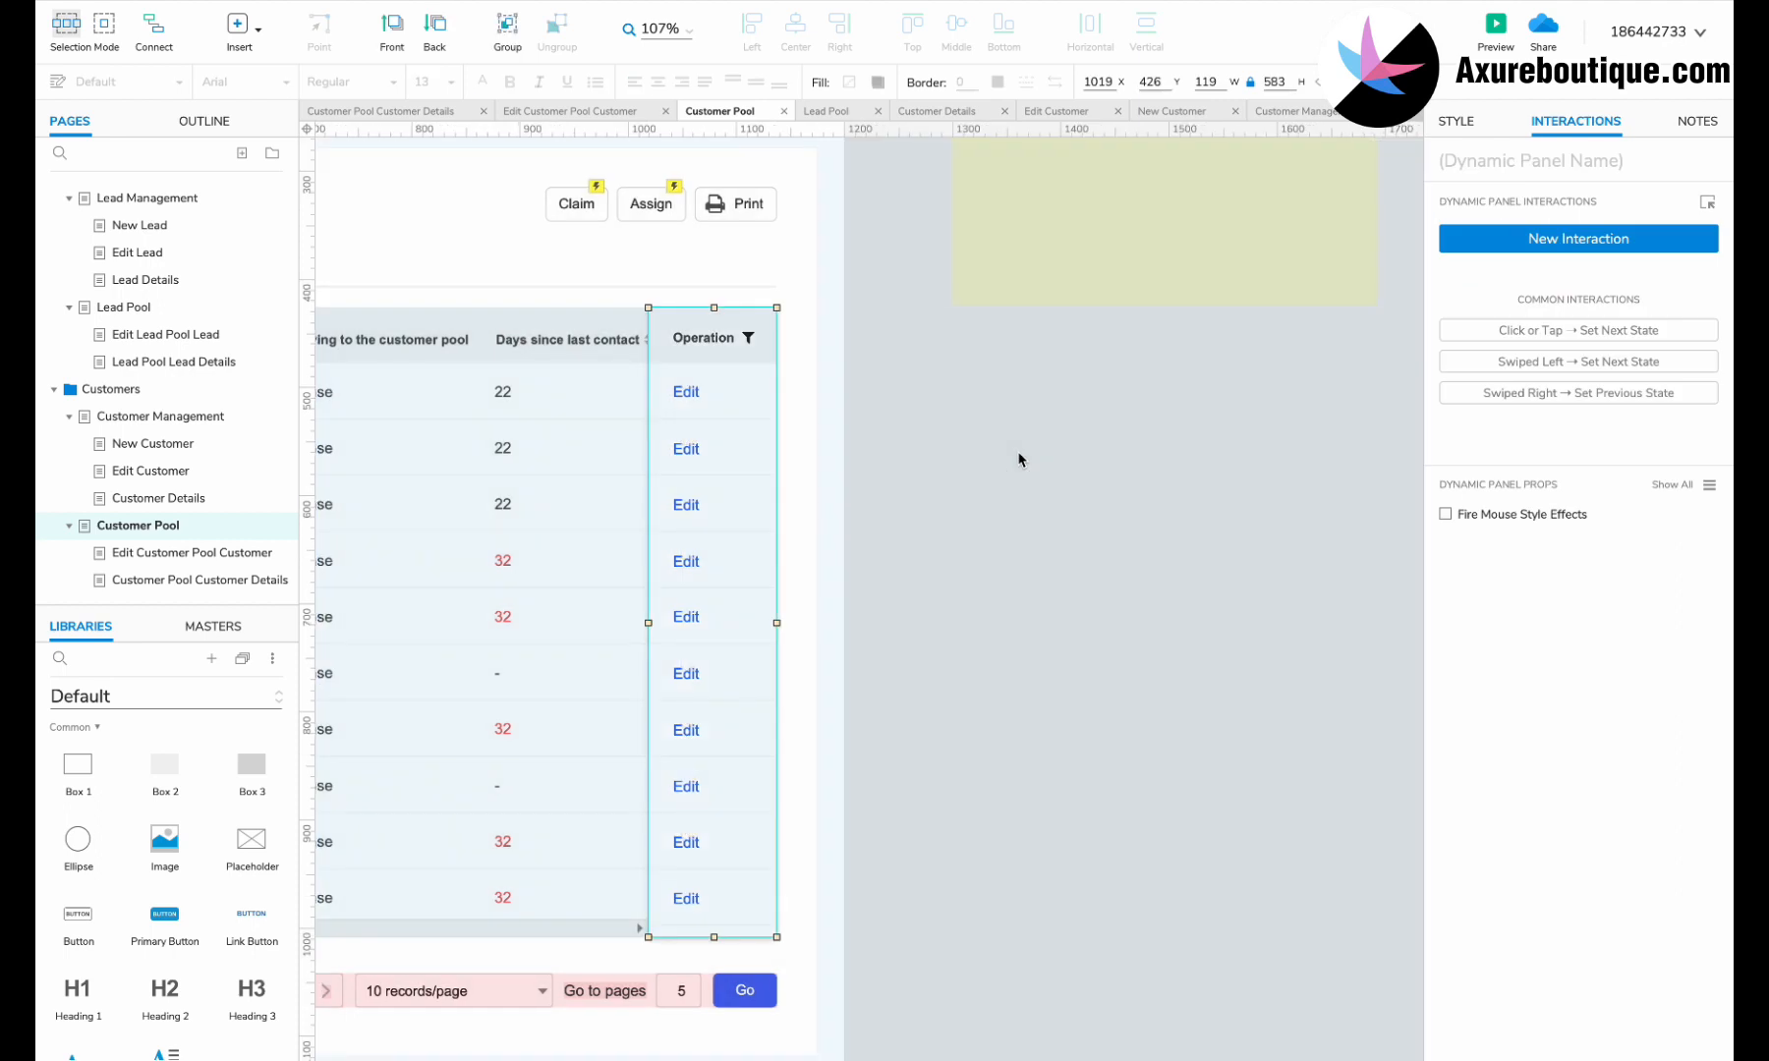
scroll(1018, 459, left, 3)
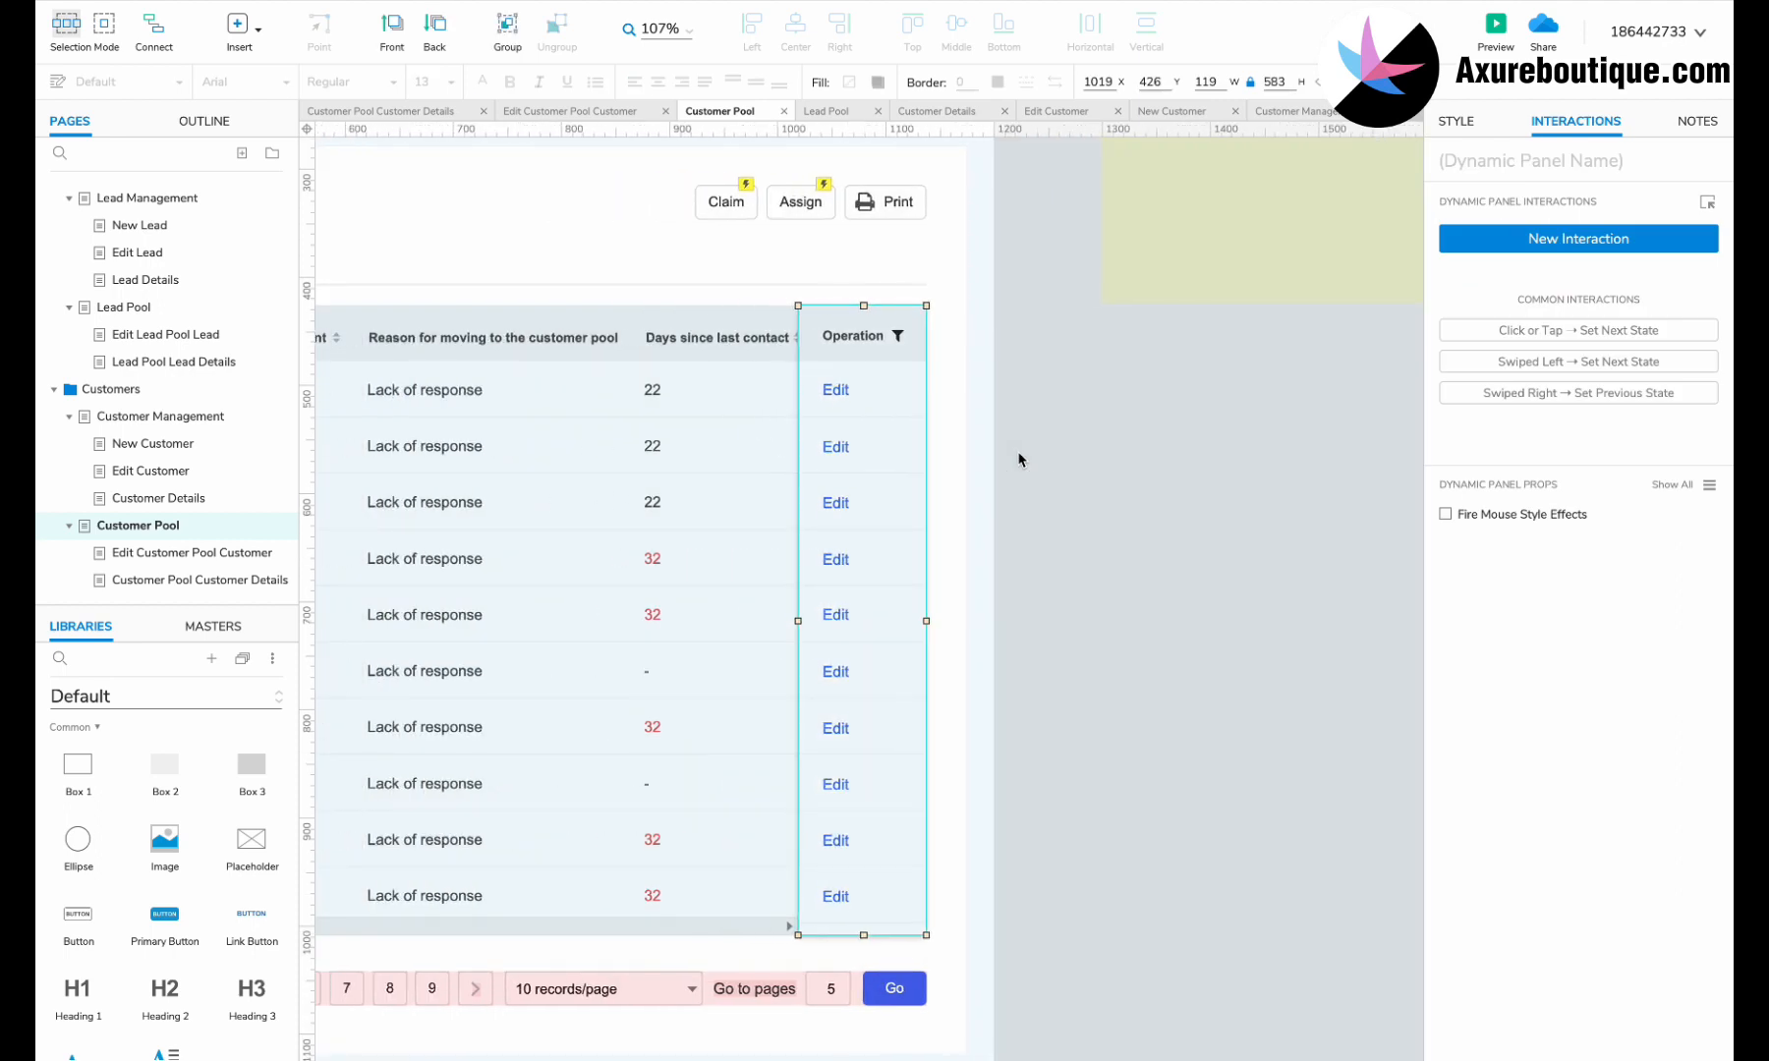
Review the interactions of the title and the Submit button on the Edit Customer Pool Customer page.
click(226, 554)
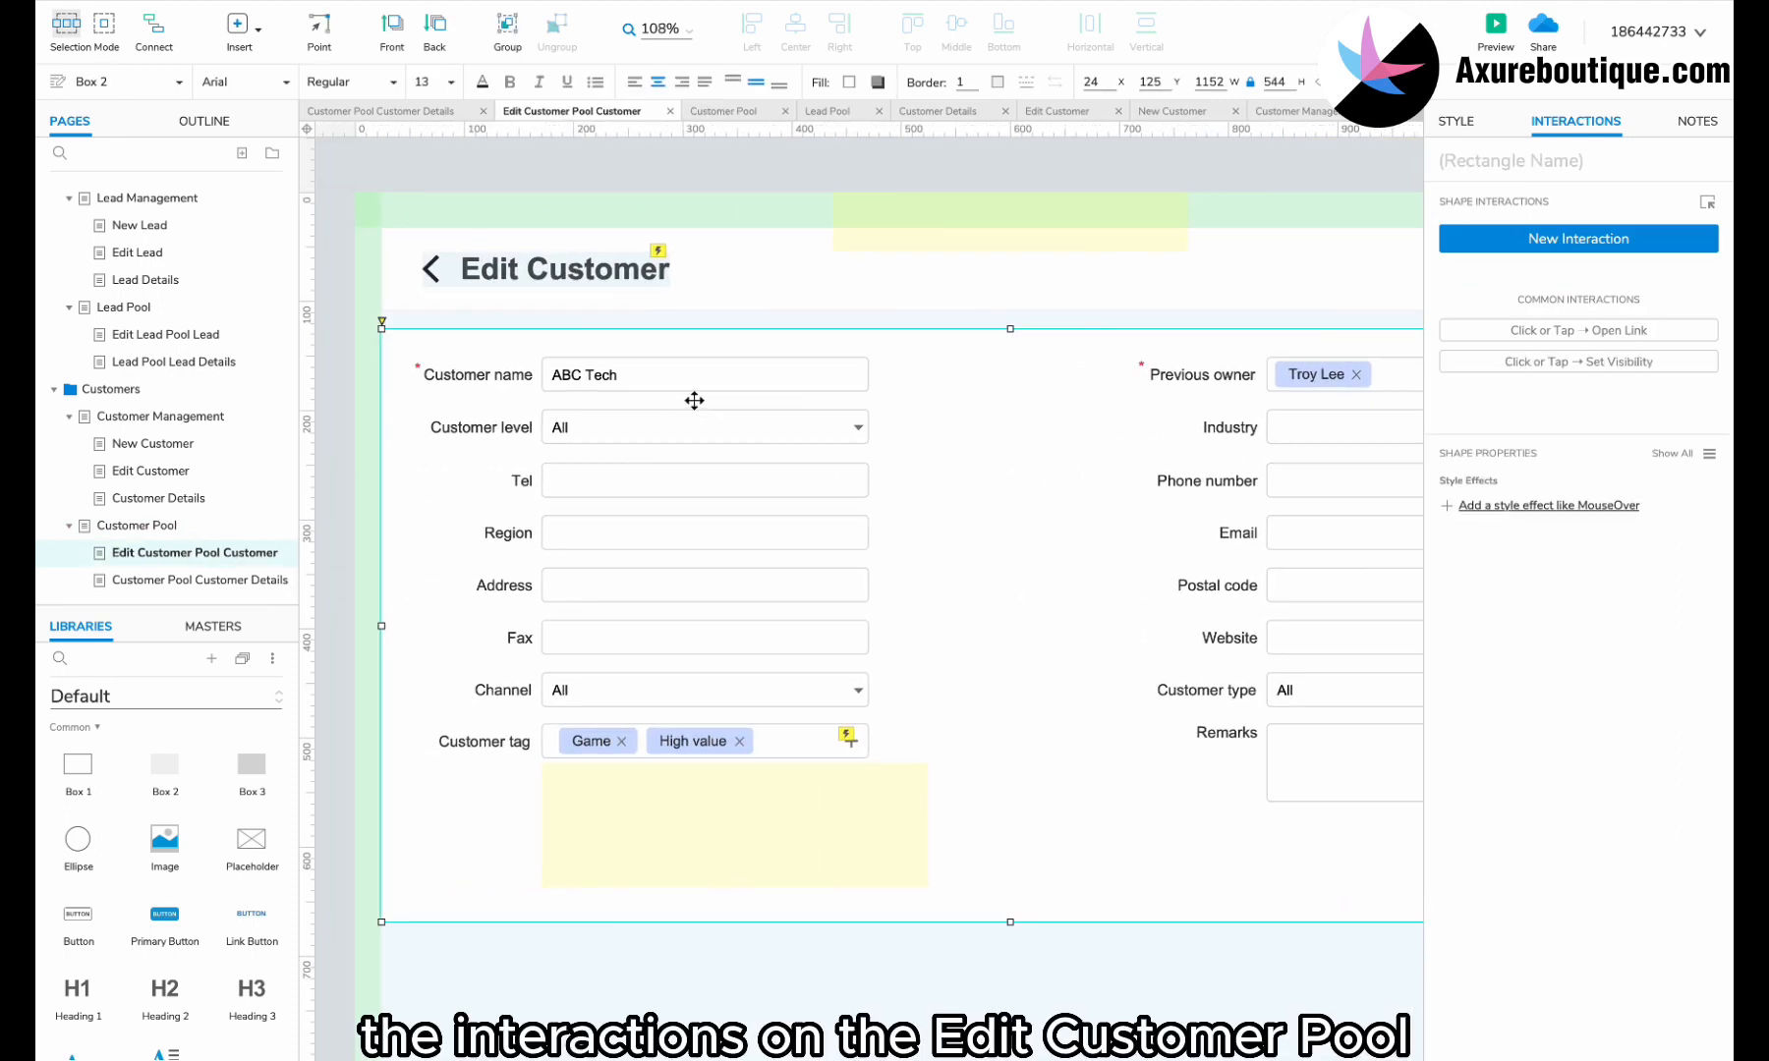
click(632, 276)
scroll(632, 276, right, 5)
click(1240, 801)
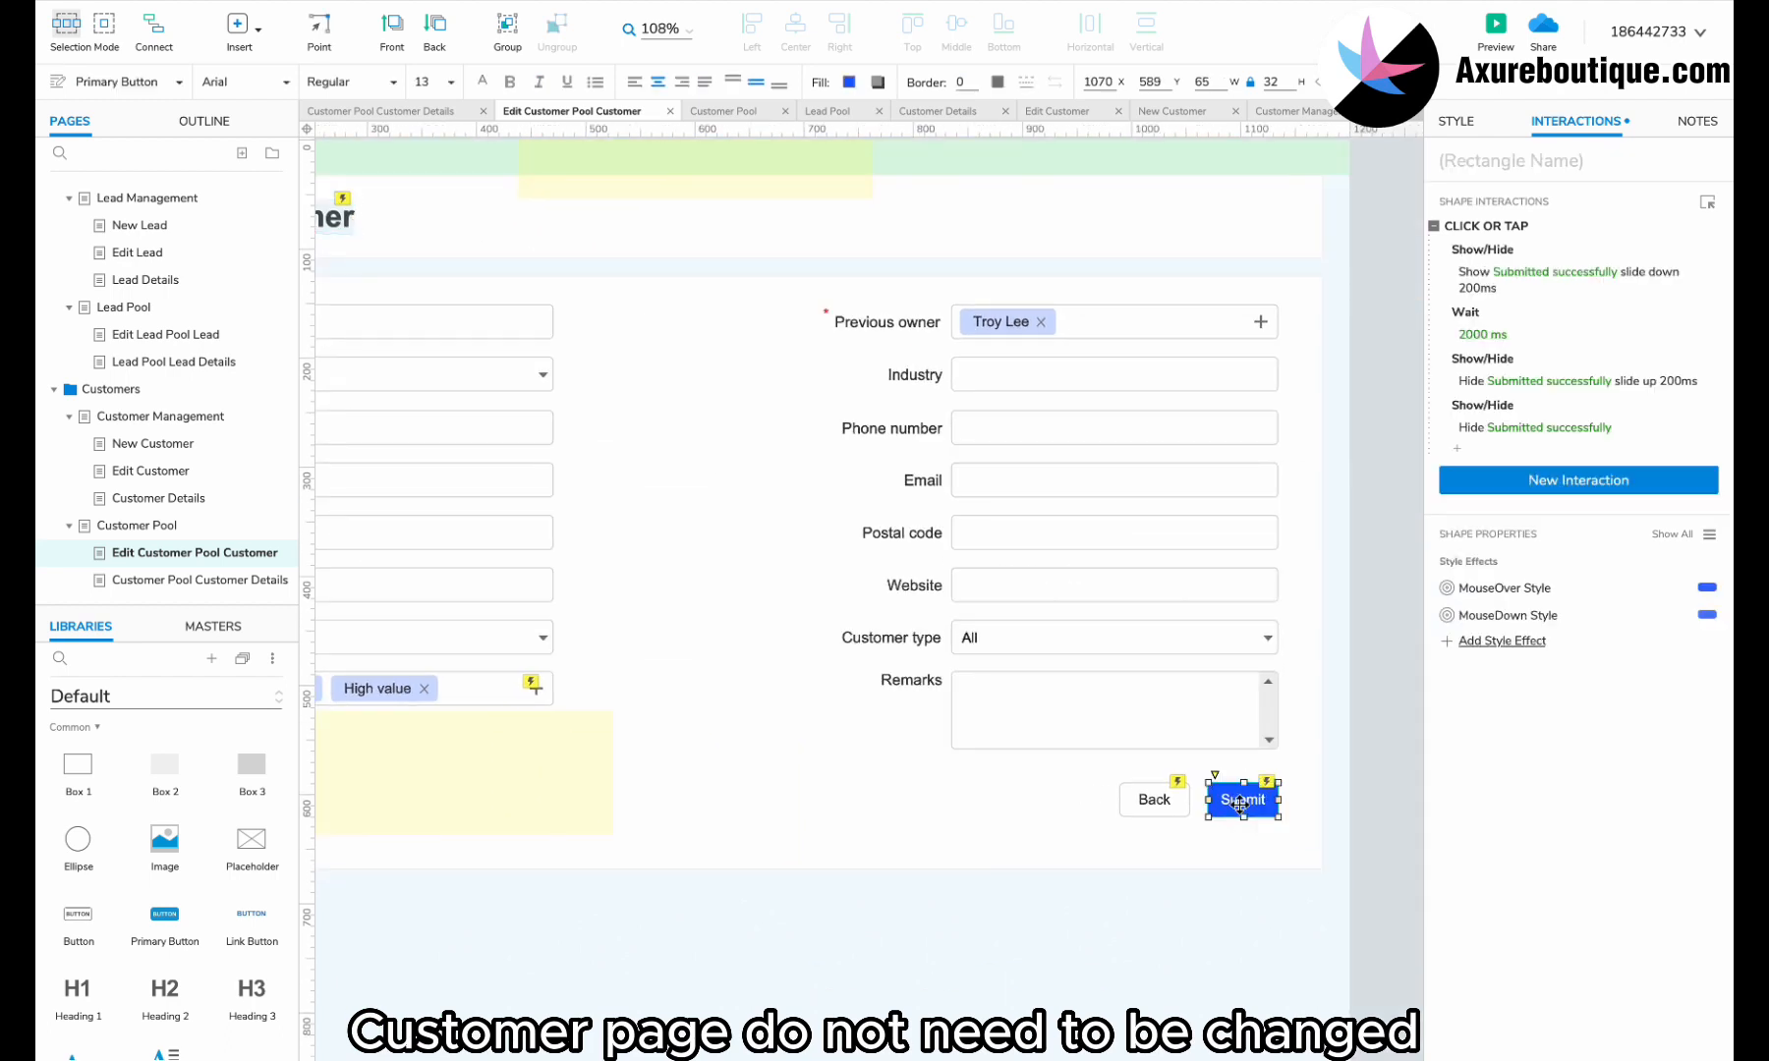
Delete the Convert to Customer option from the Operation panel on the Customer Pool Customer Details page.
click(202, 579)
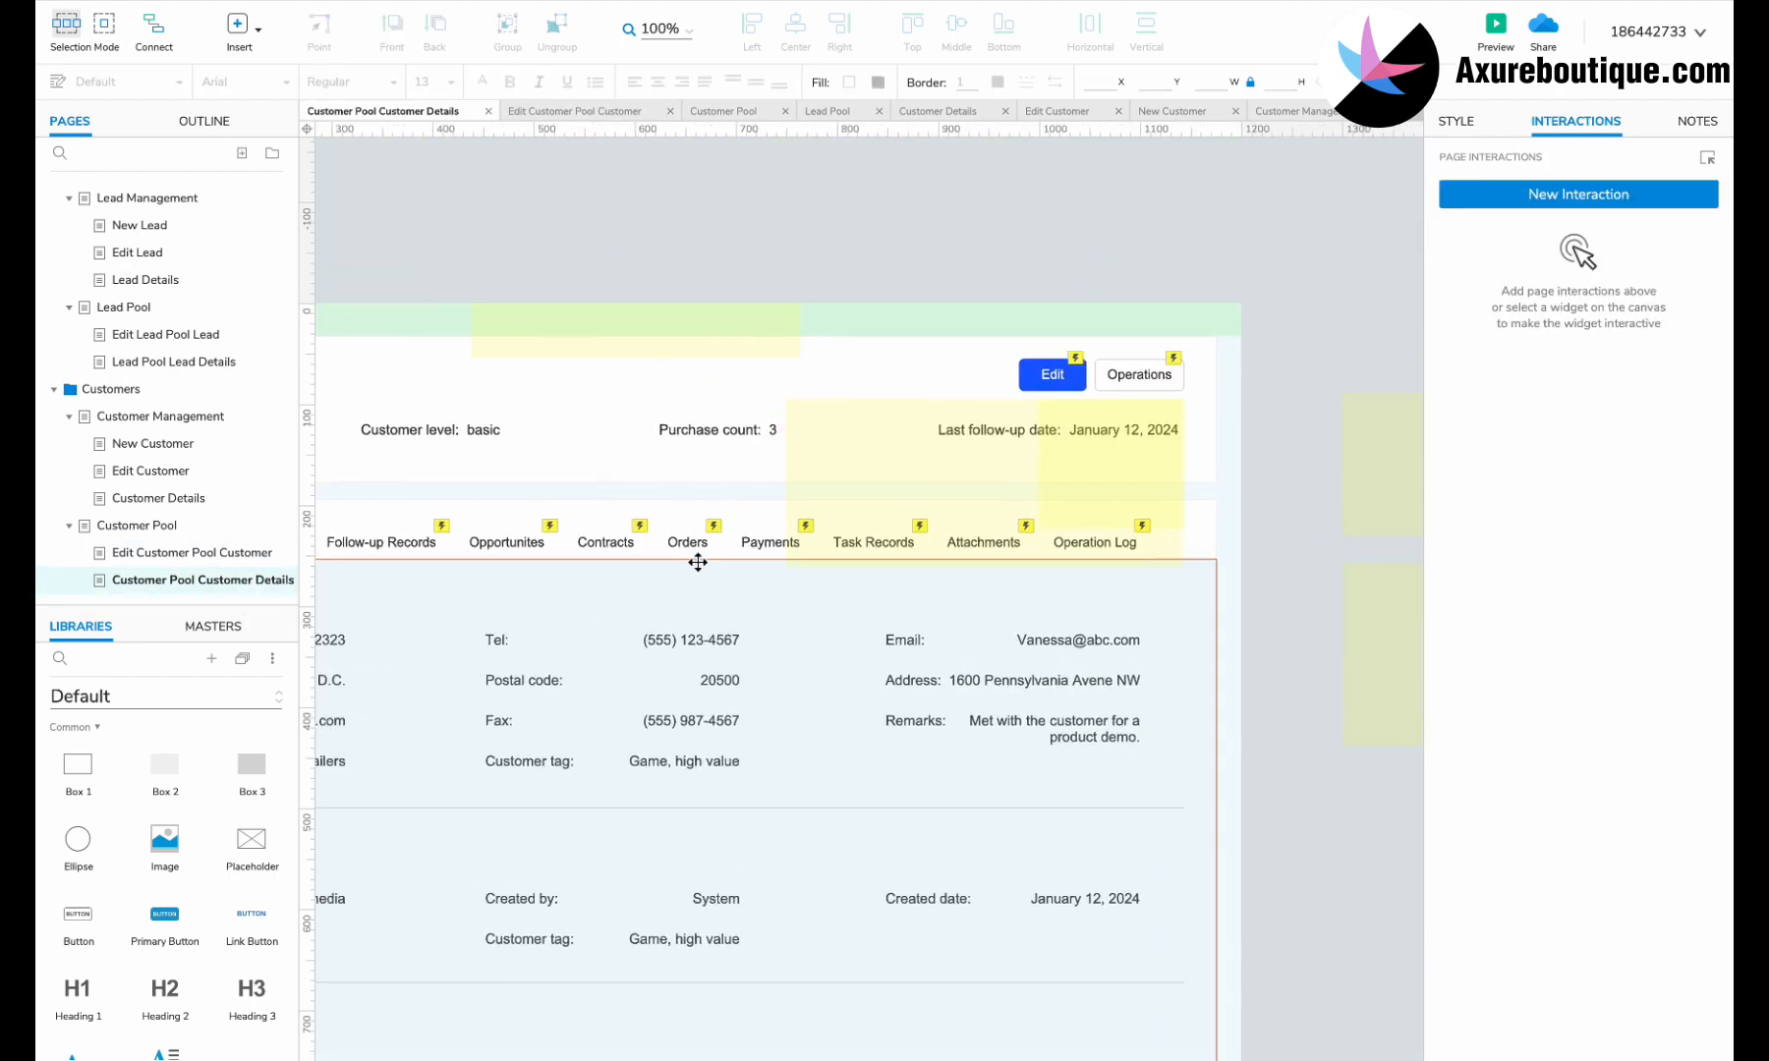
click(1051, 374)
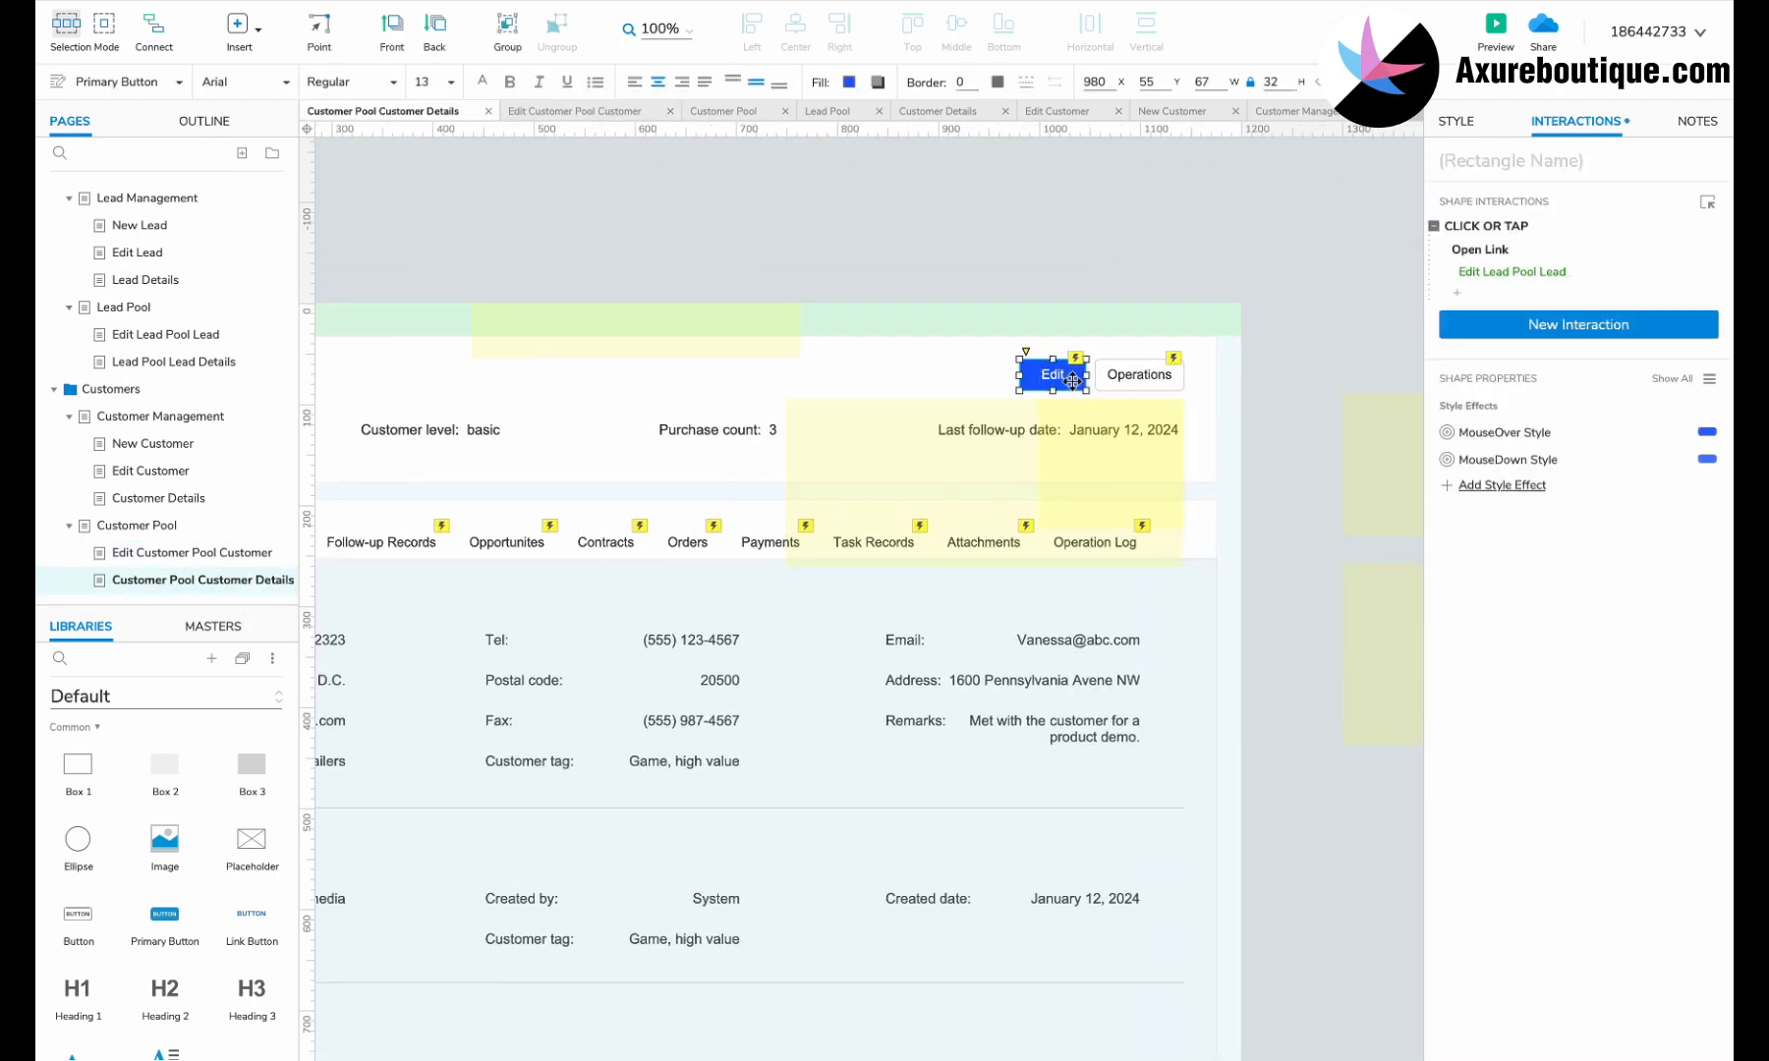
click(1139, 374)
double_click(1125, 451)
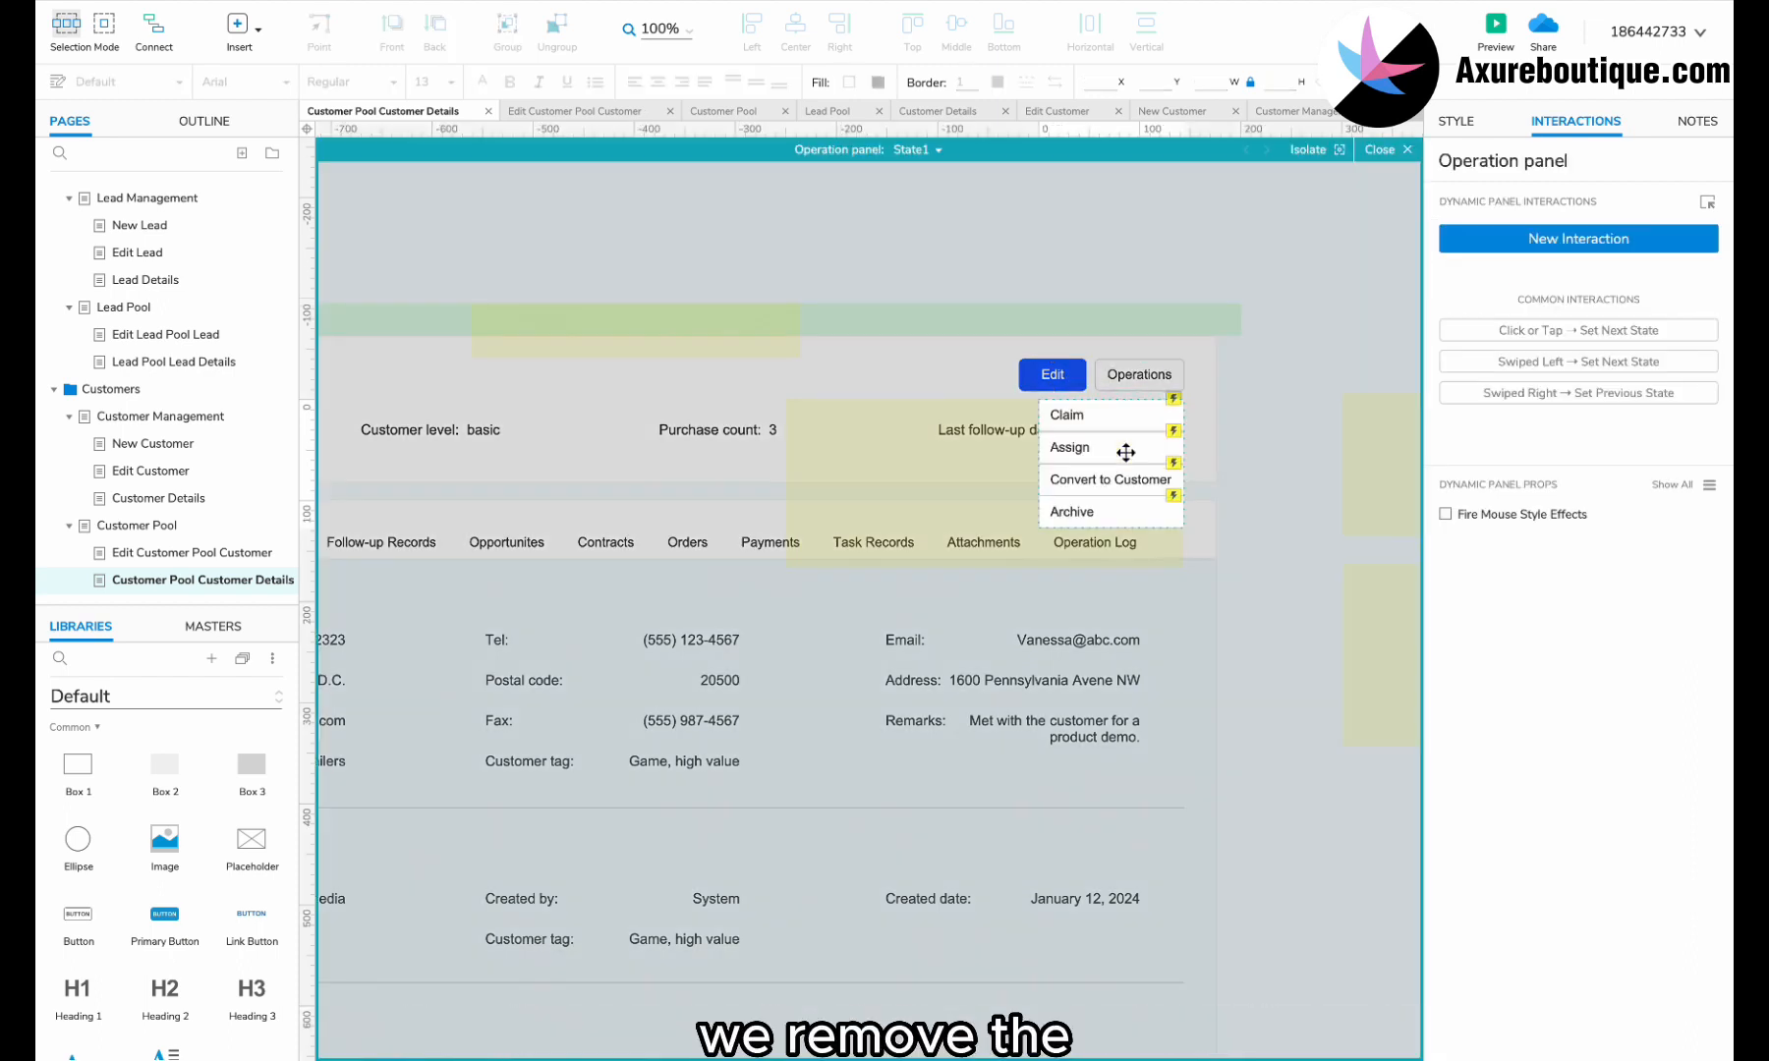
click(1125, 425)
click(1121, 447)
click(1116, 478)
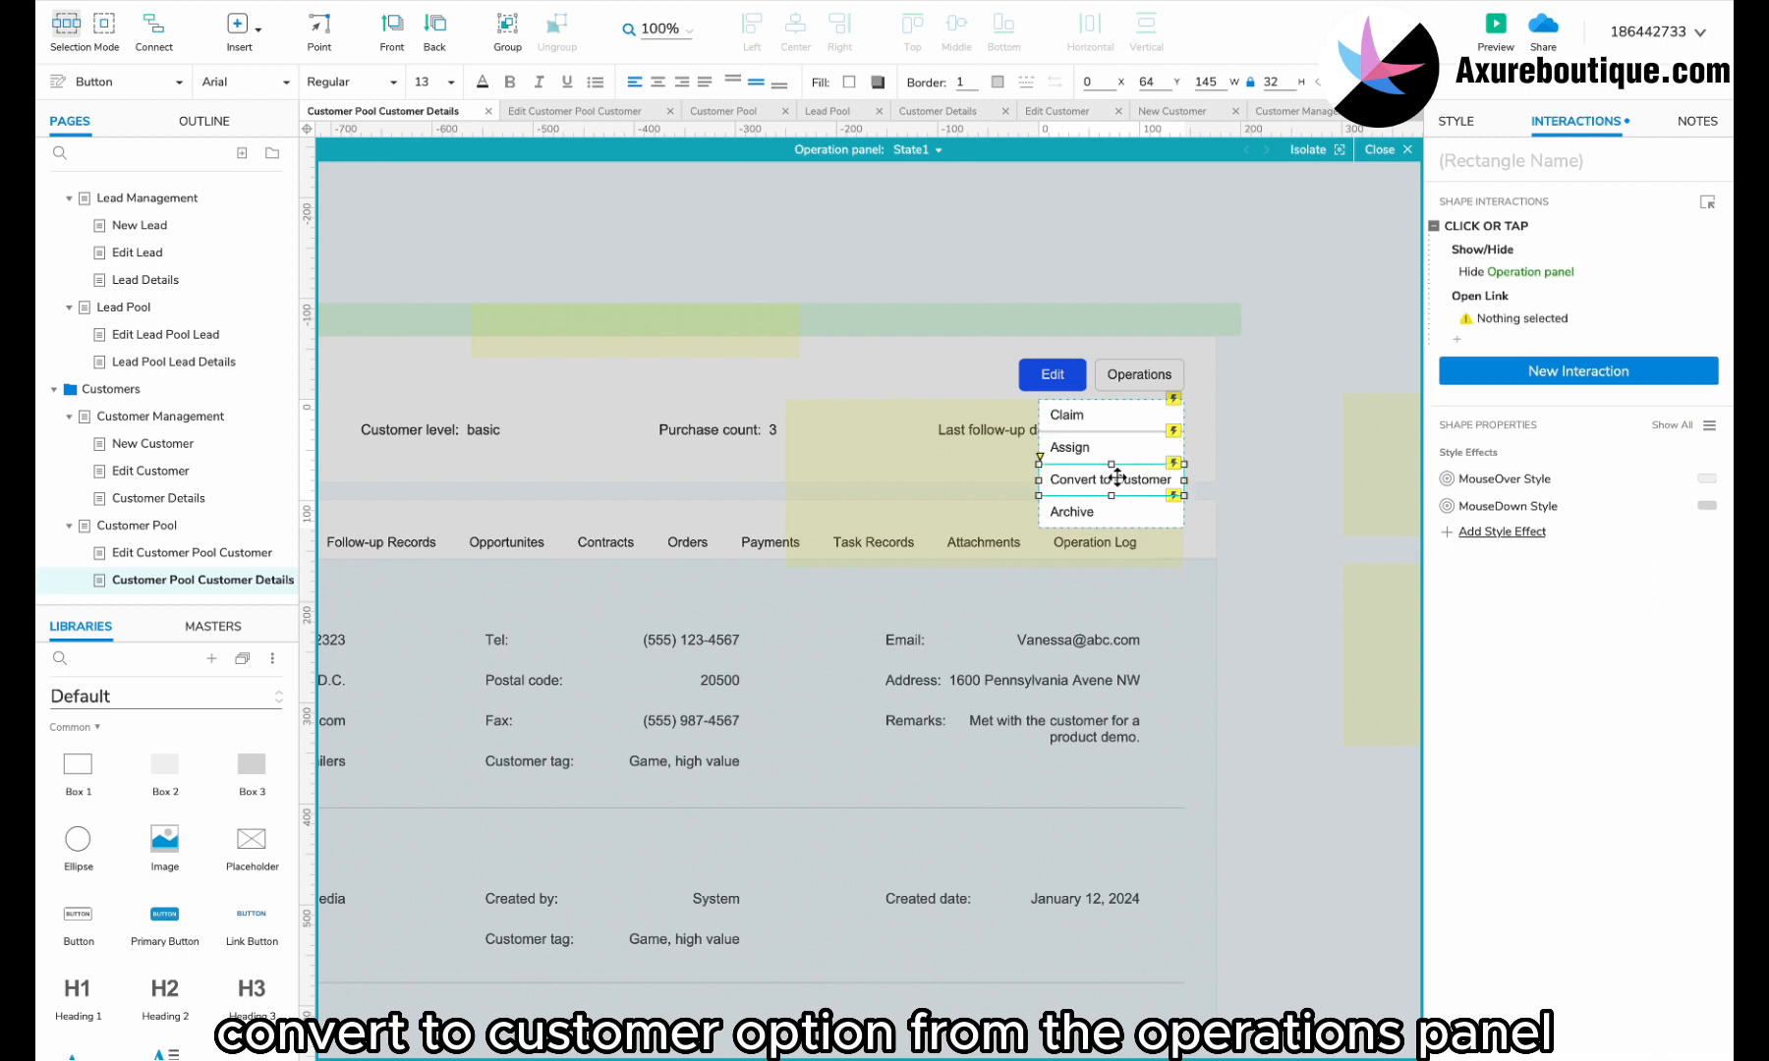
click(1141, 512)
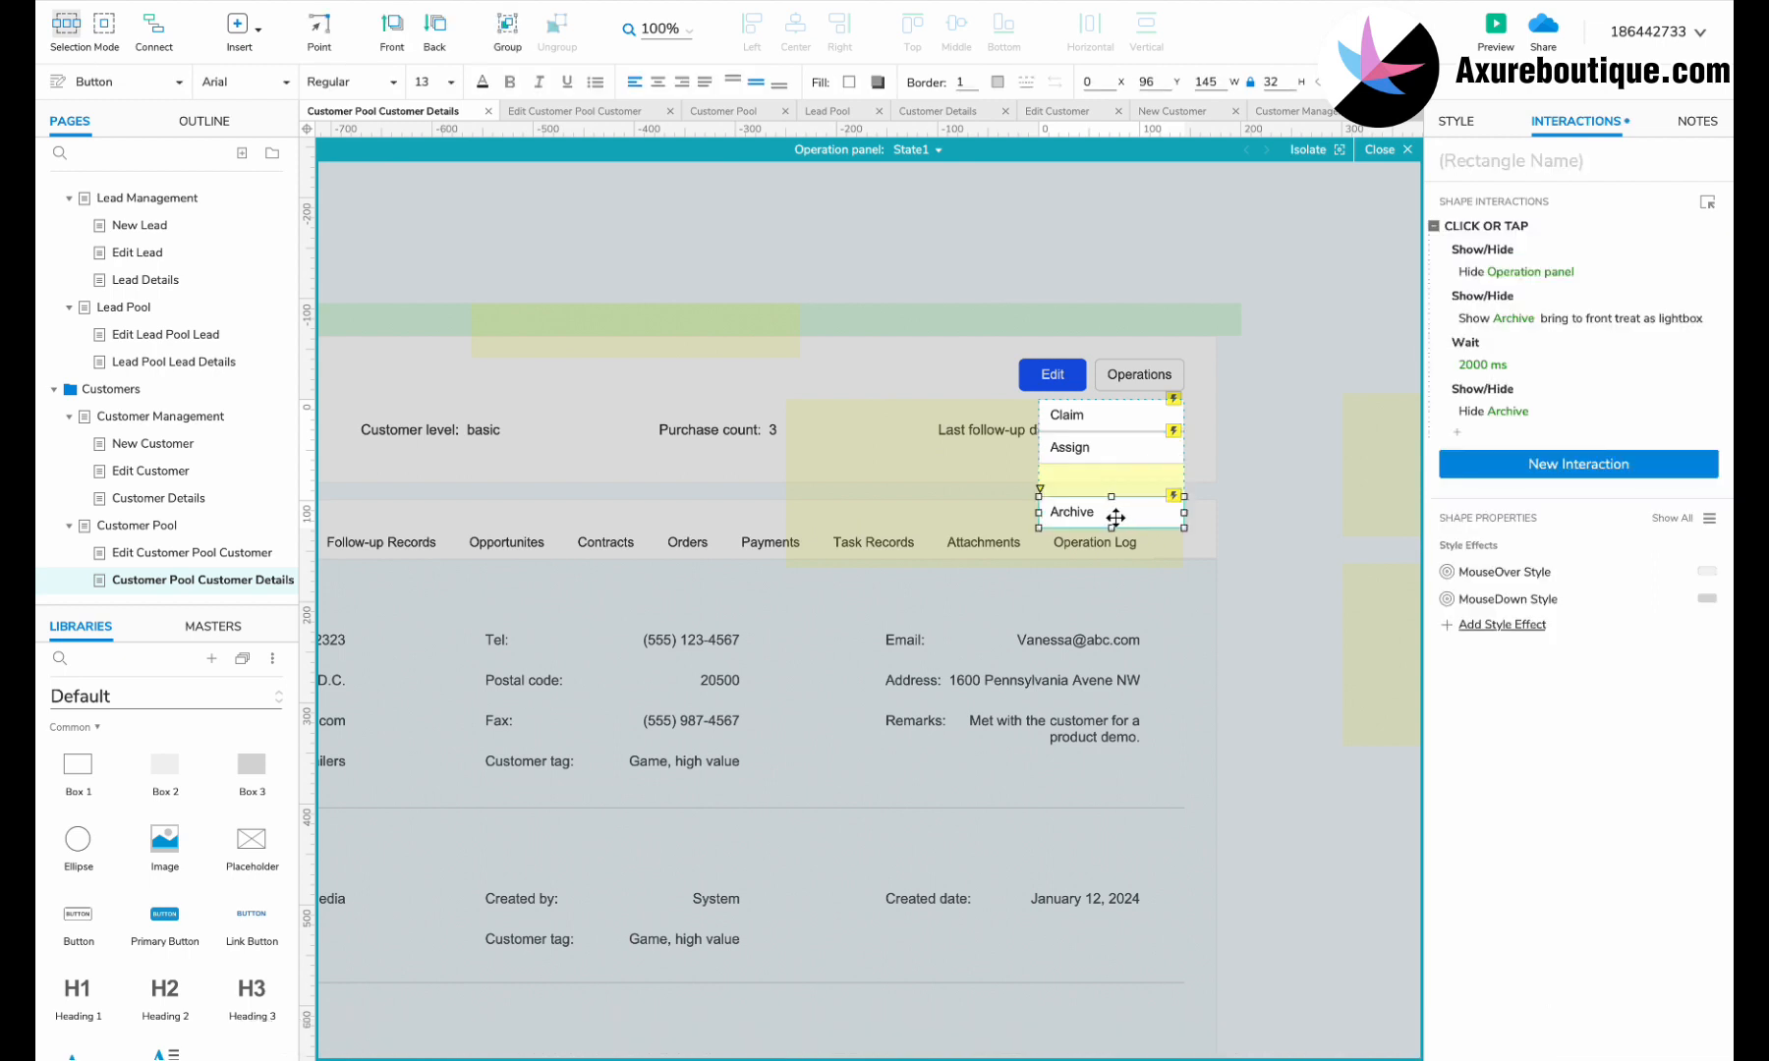
On the Frame page, copy the Customers navigation item's Open Link in Frame action to the Customer Pool navigation item.
click(1237, 534)
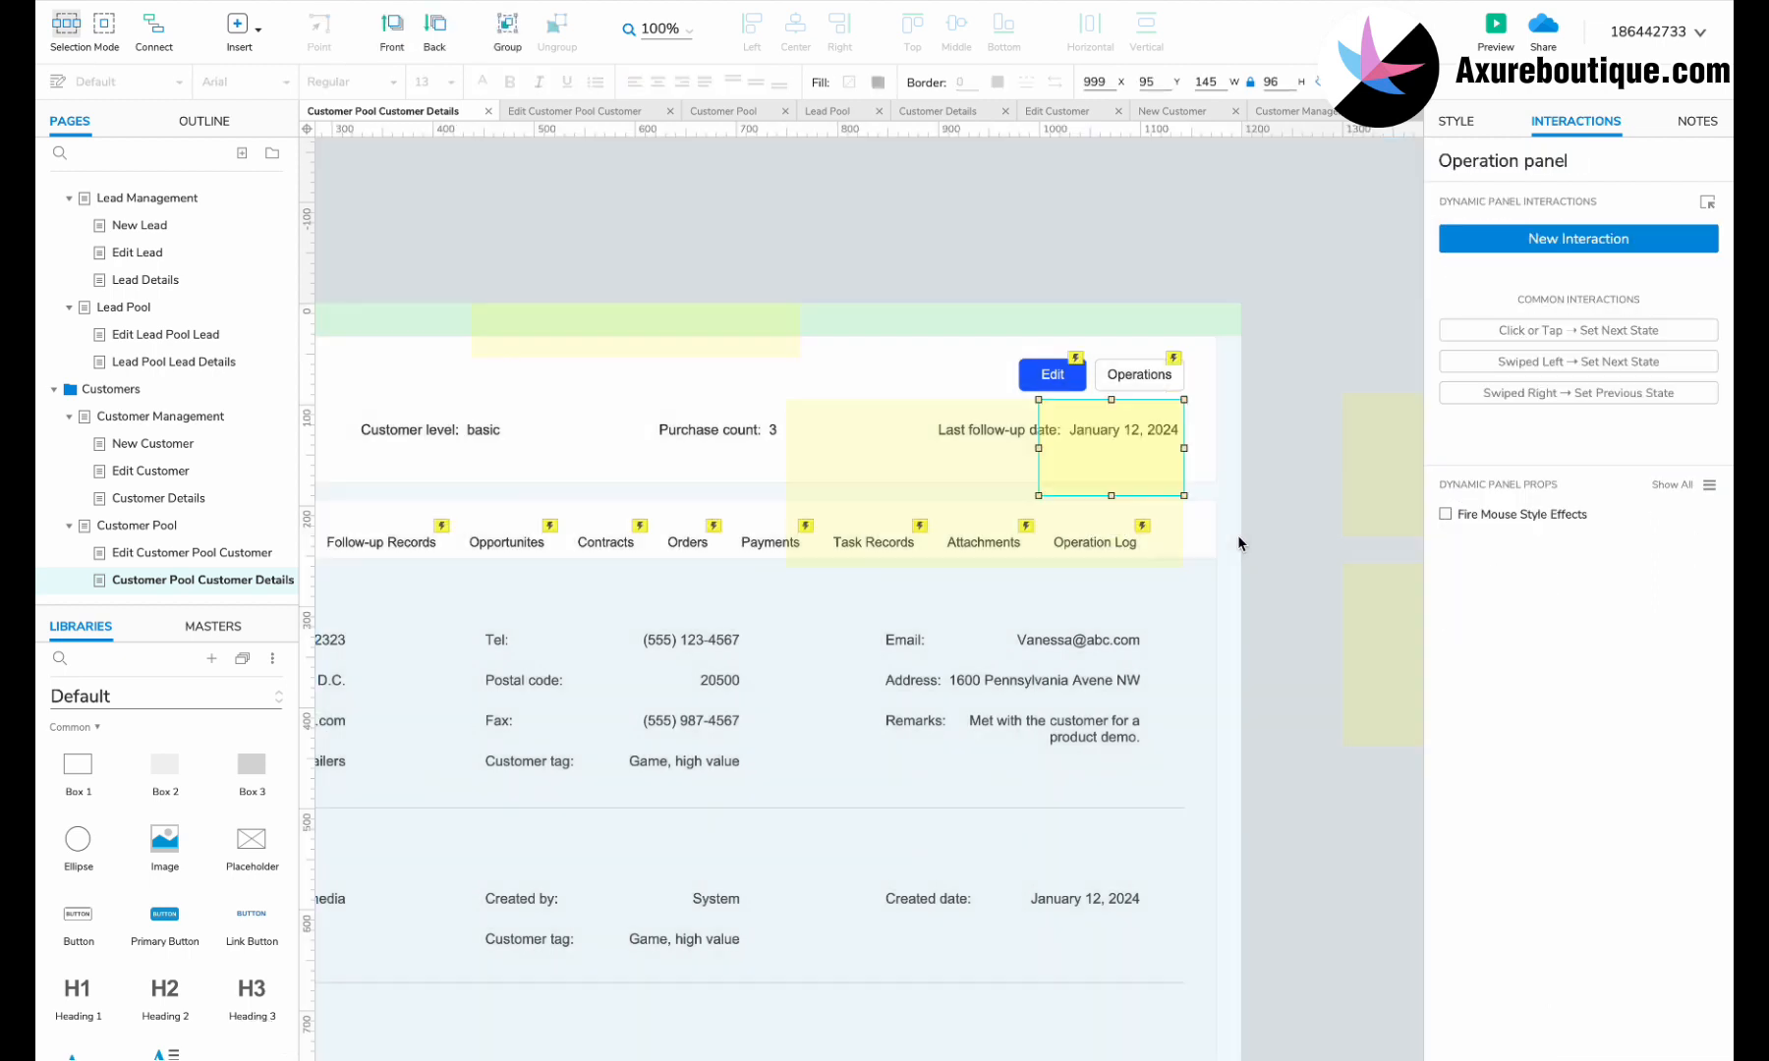
scroll(228, 418, up, 1)
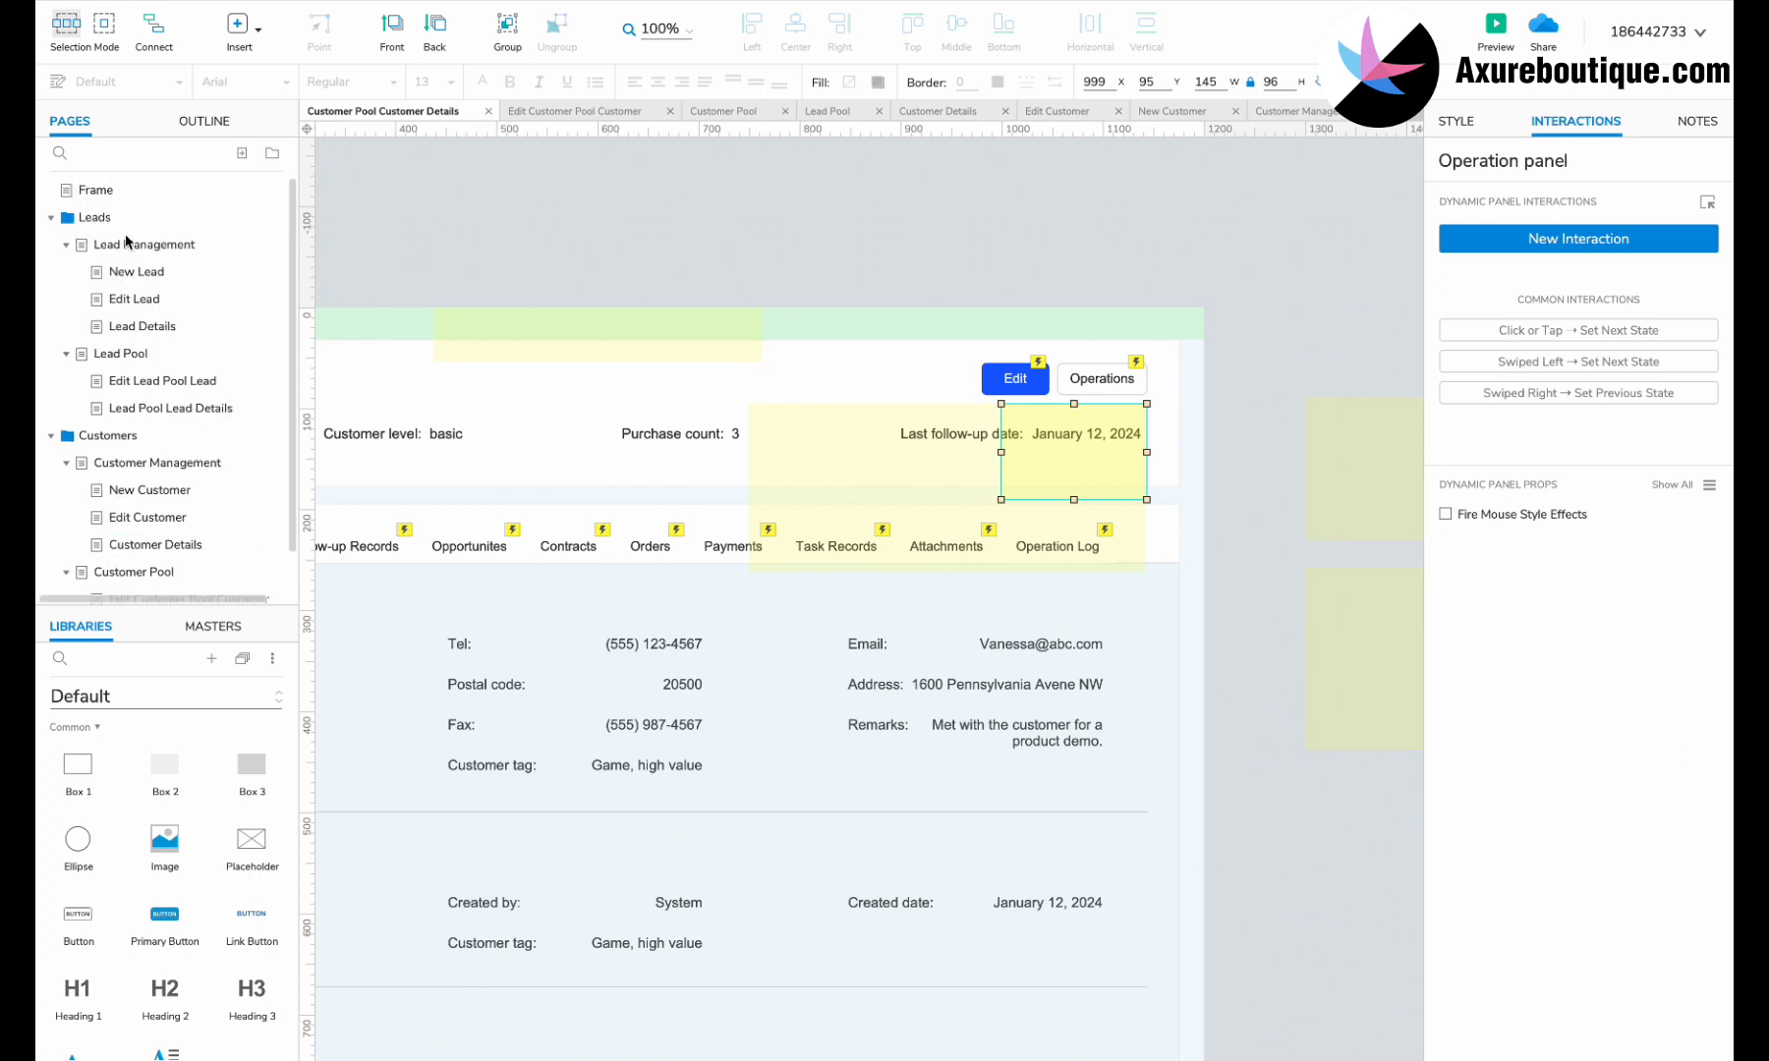
click(109, 190)
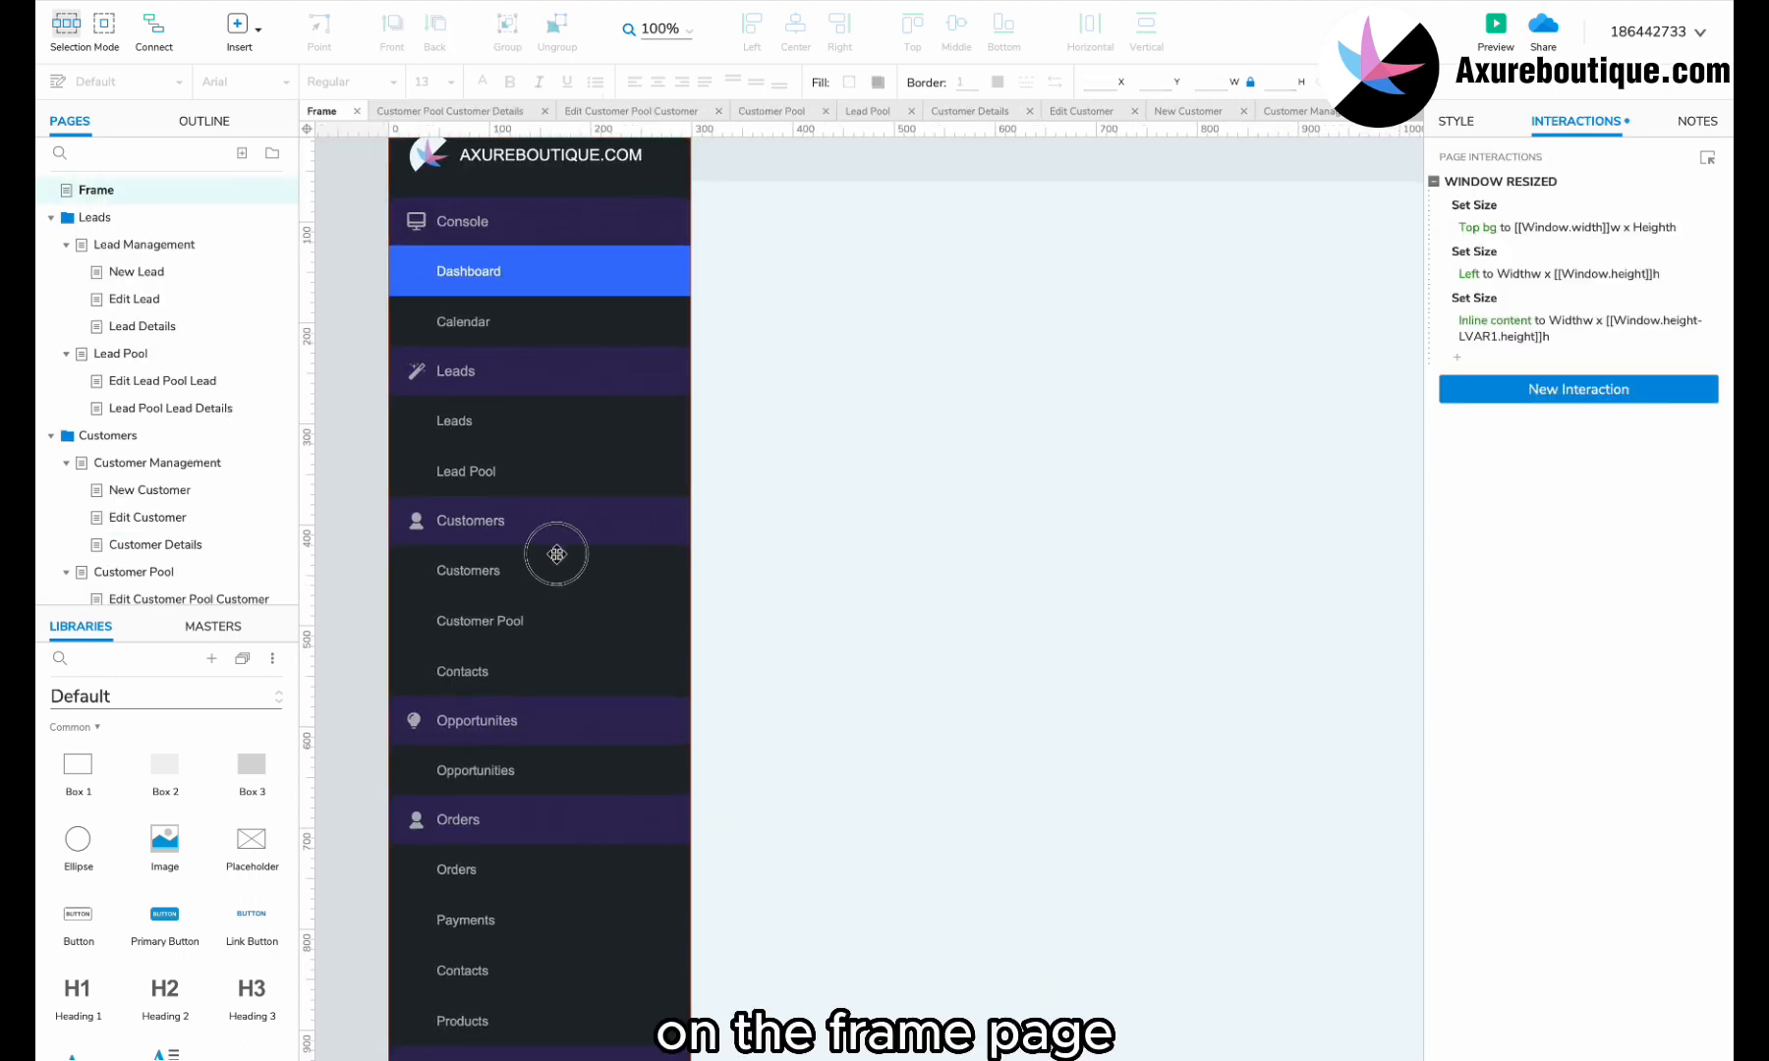
double_click(557, 555)
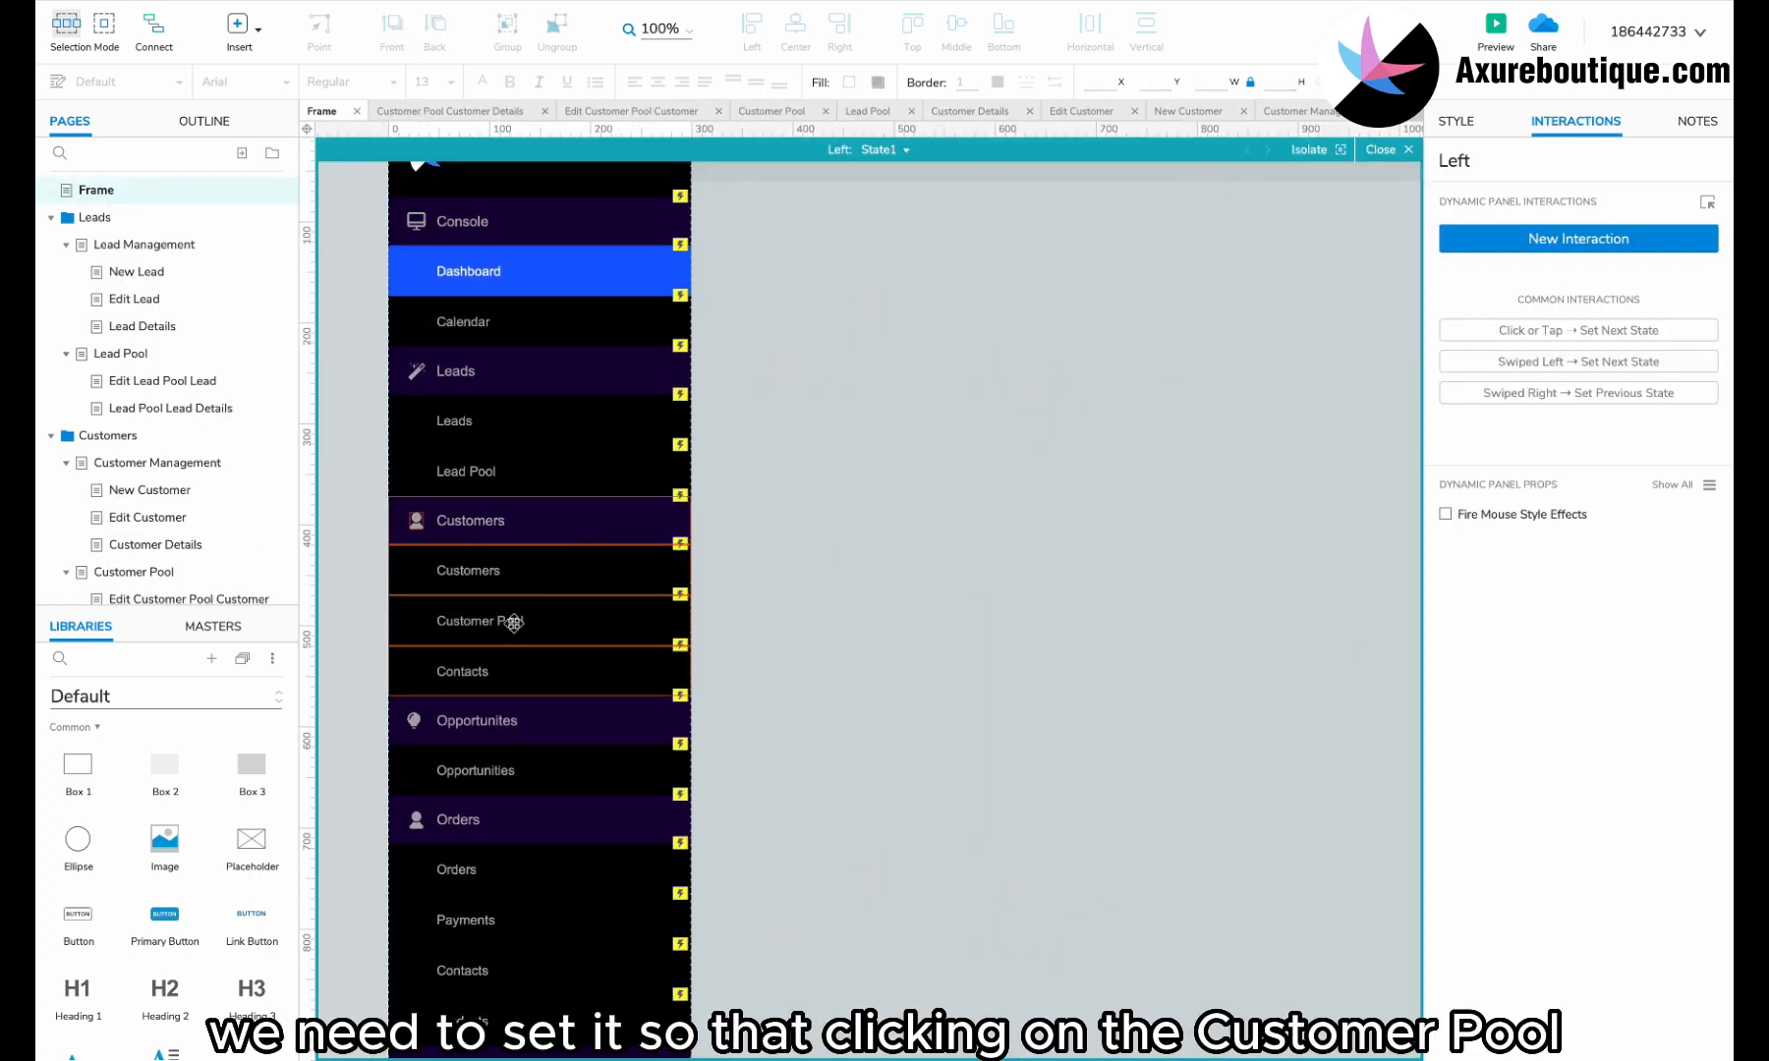
click(520, 580)
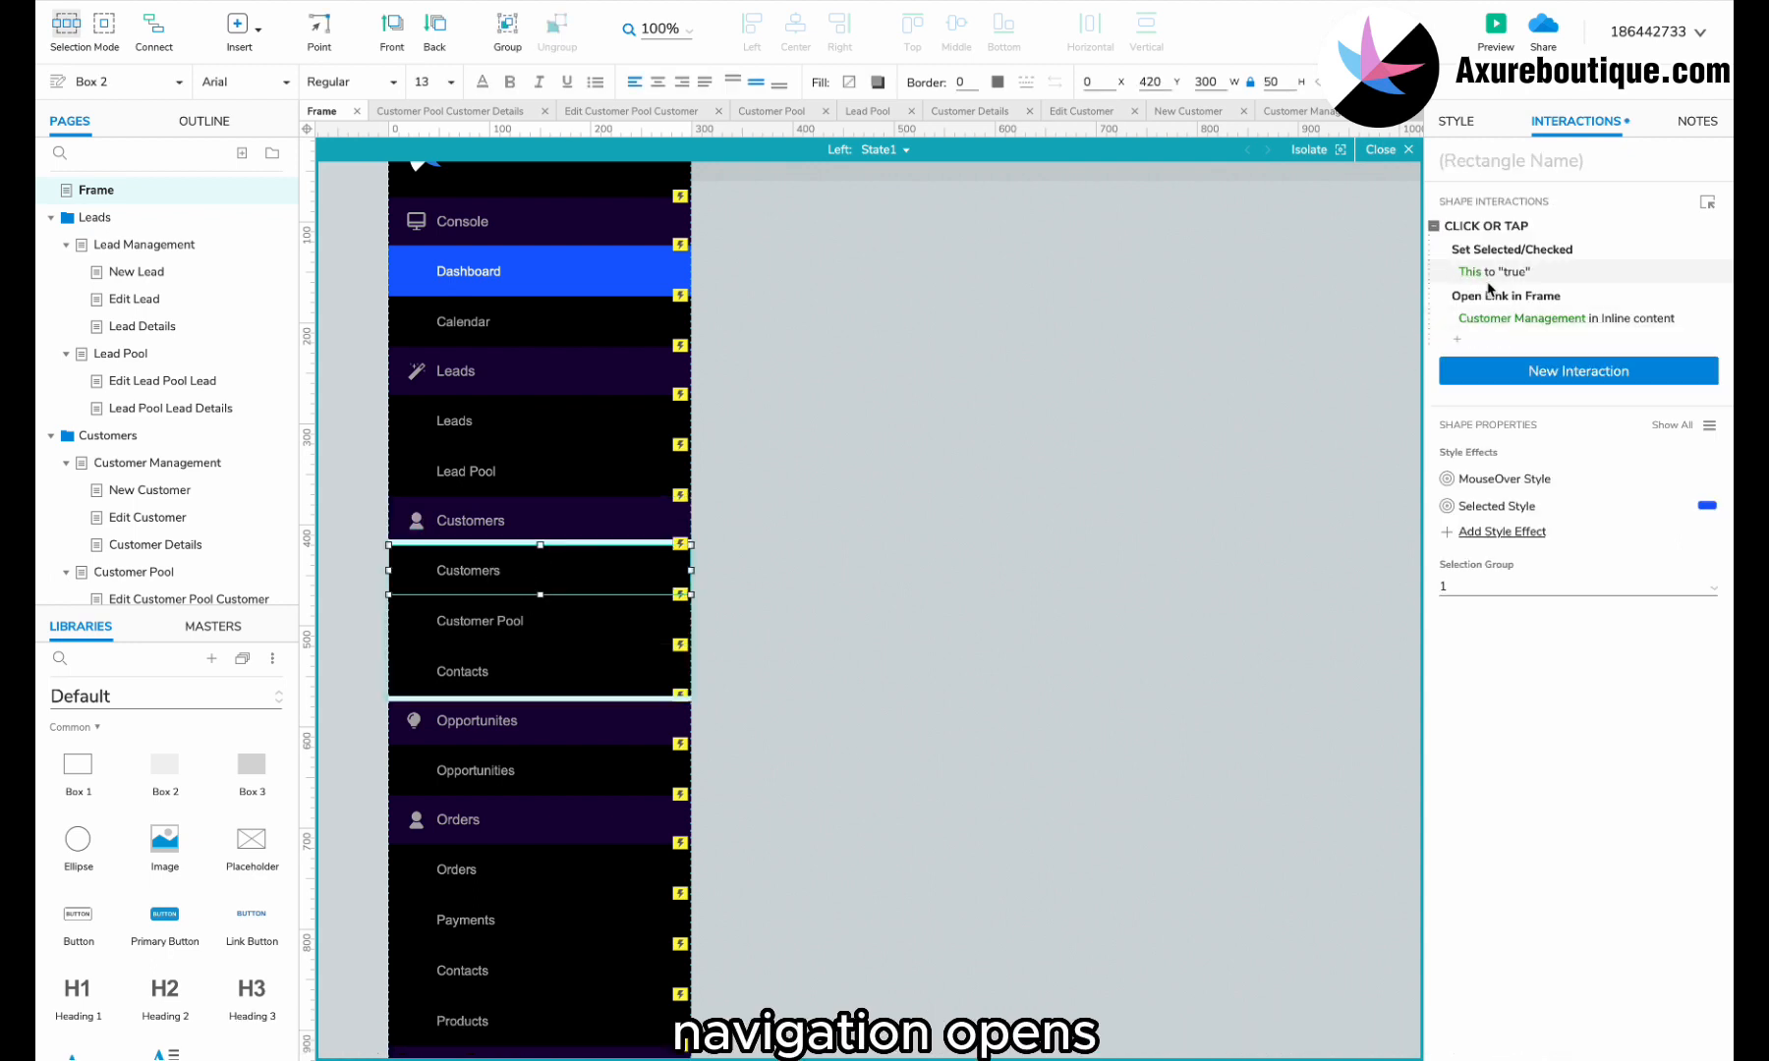
click(536, 621)
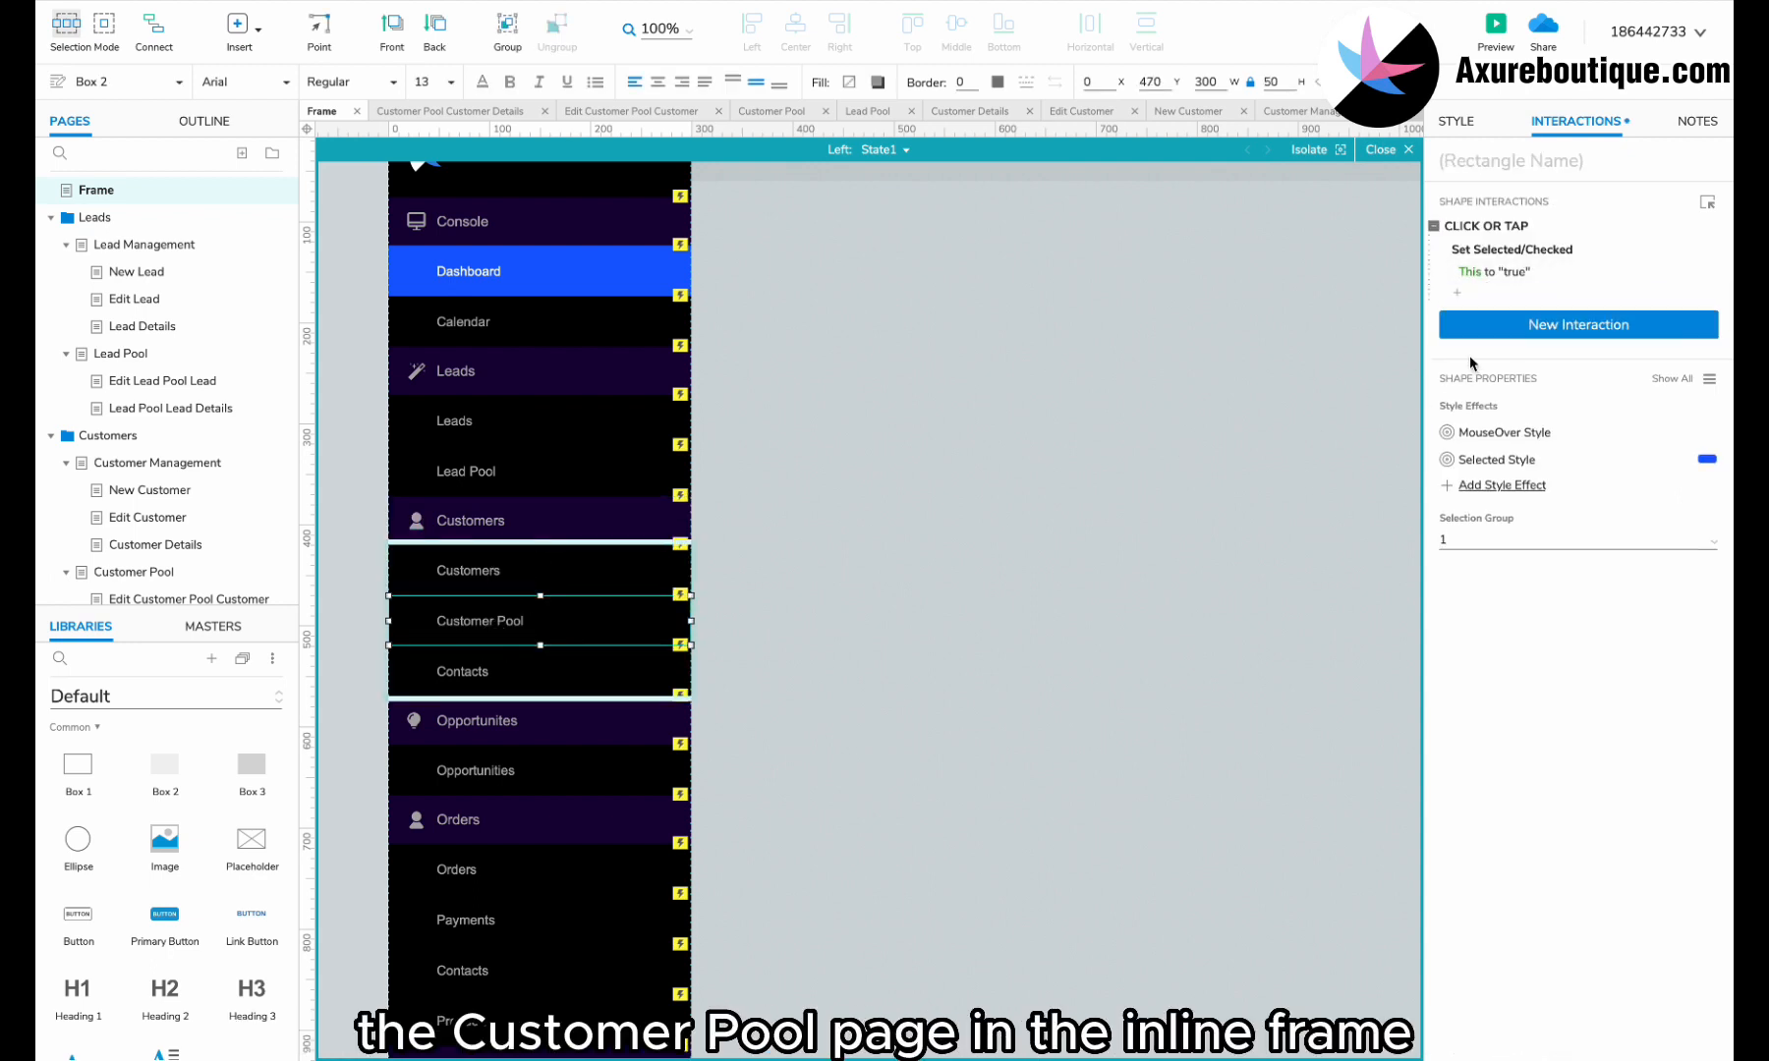
key(ctrl+v)
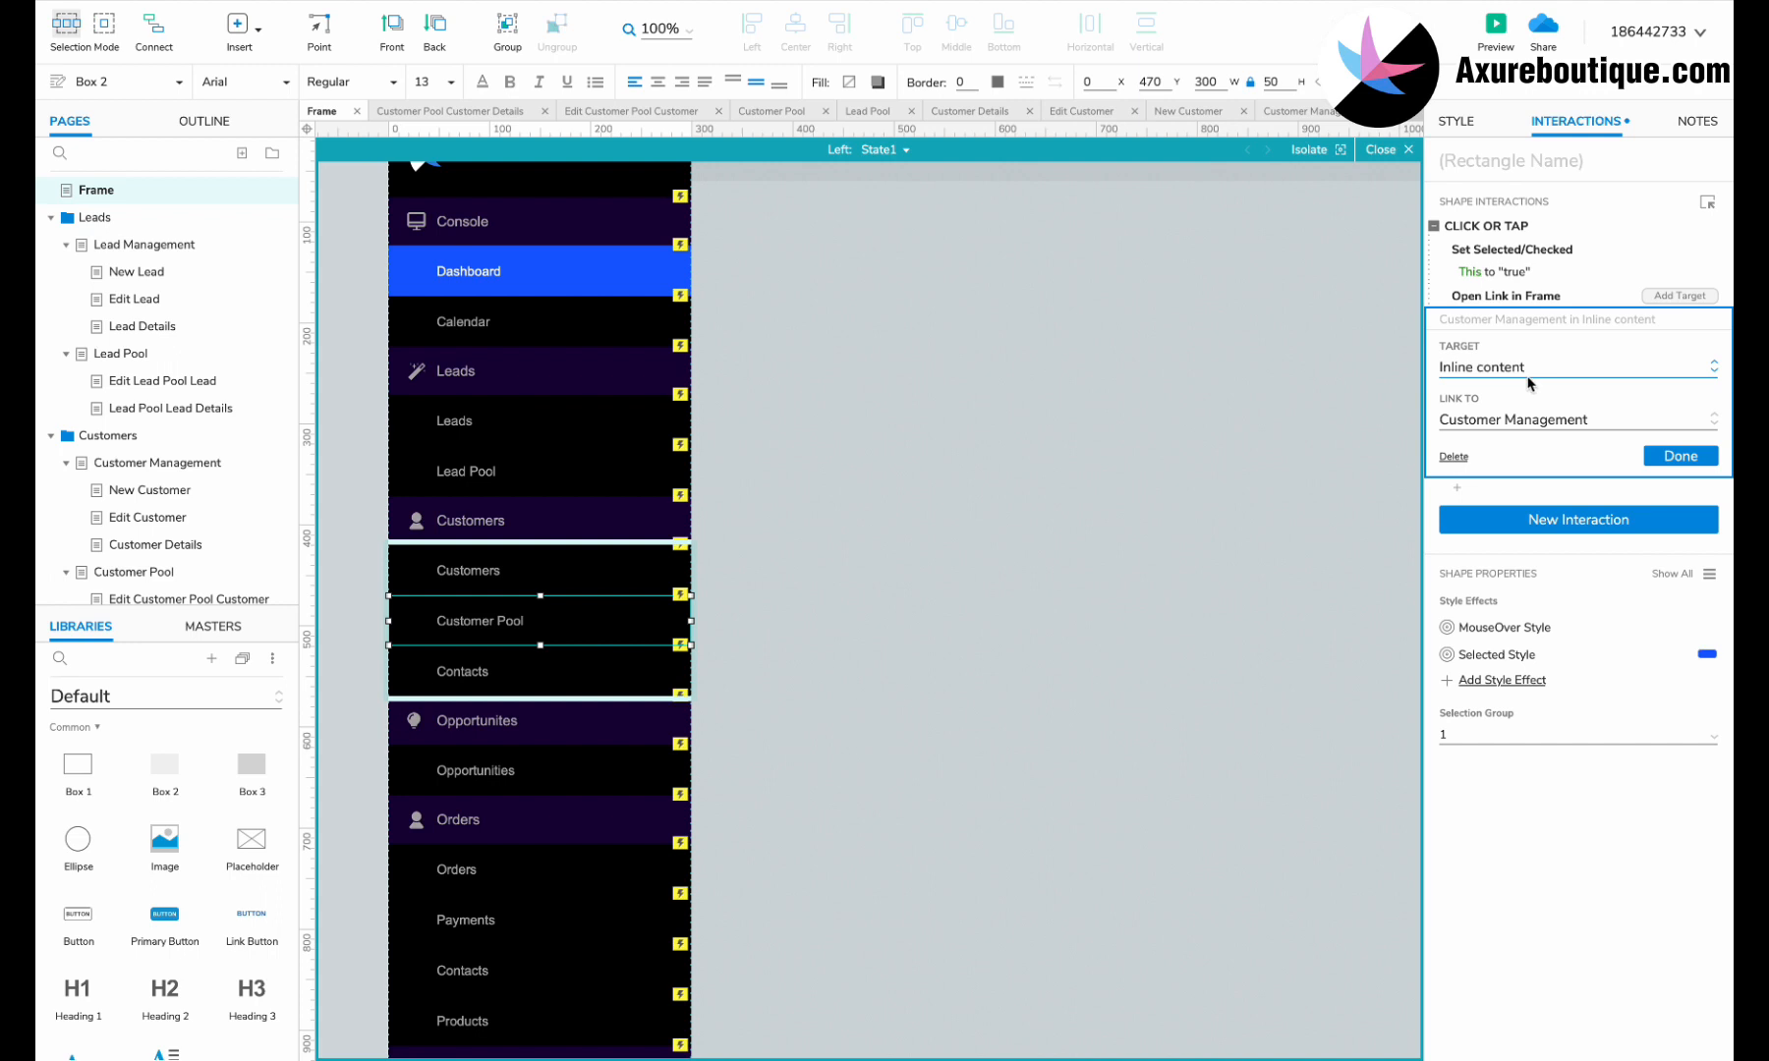
Make the Customer Pool navigation item open the Customer Pool page in Inline content.
click(1518, 420)
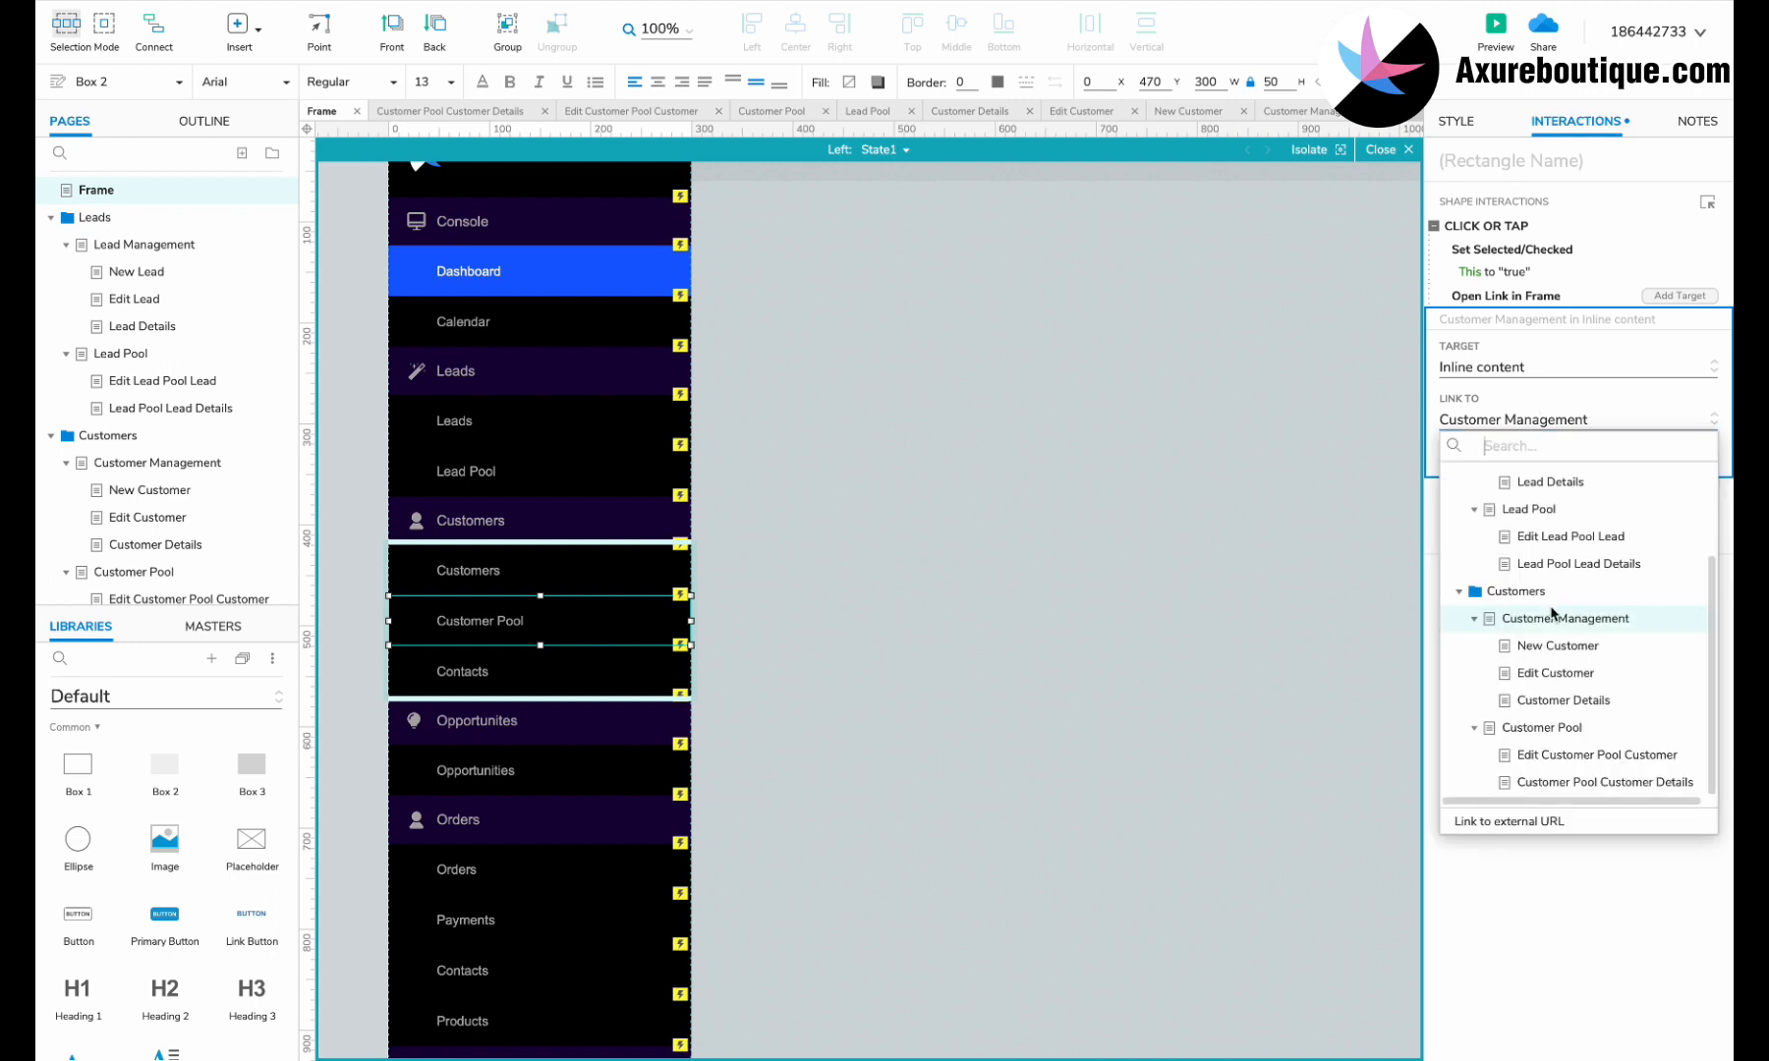
click(1550, 730)
click(1675, 452)
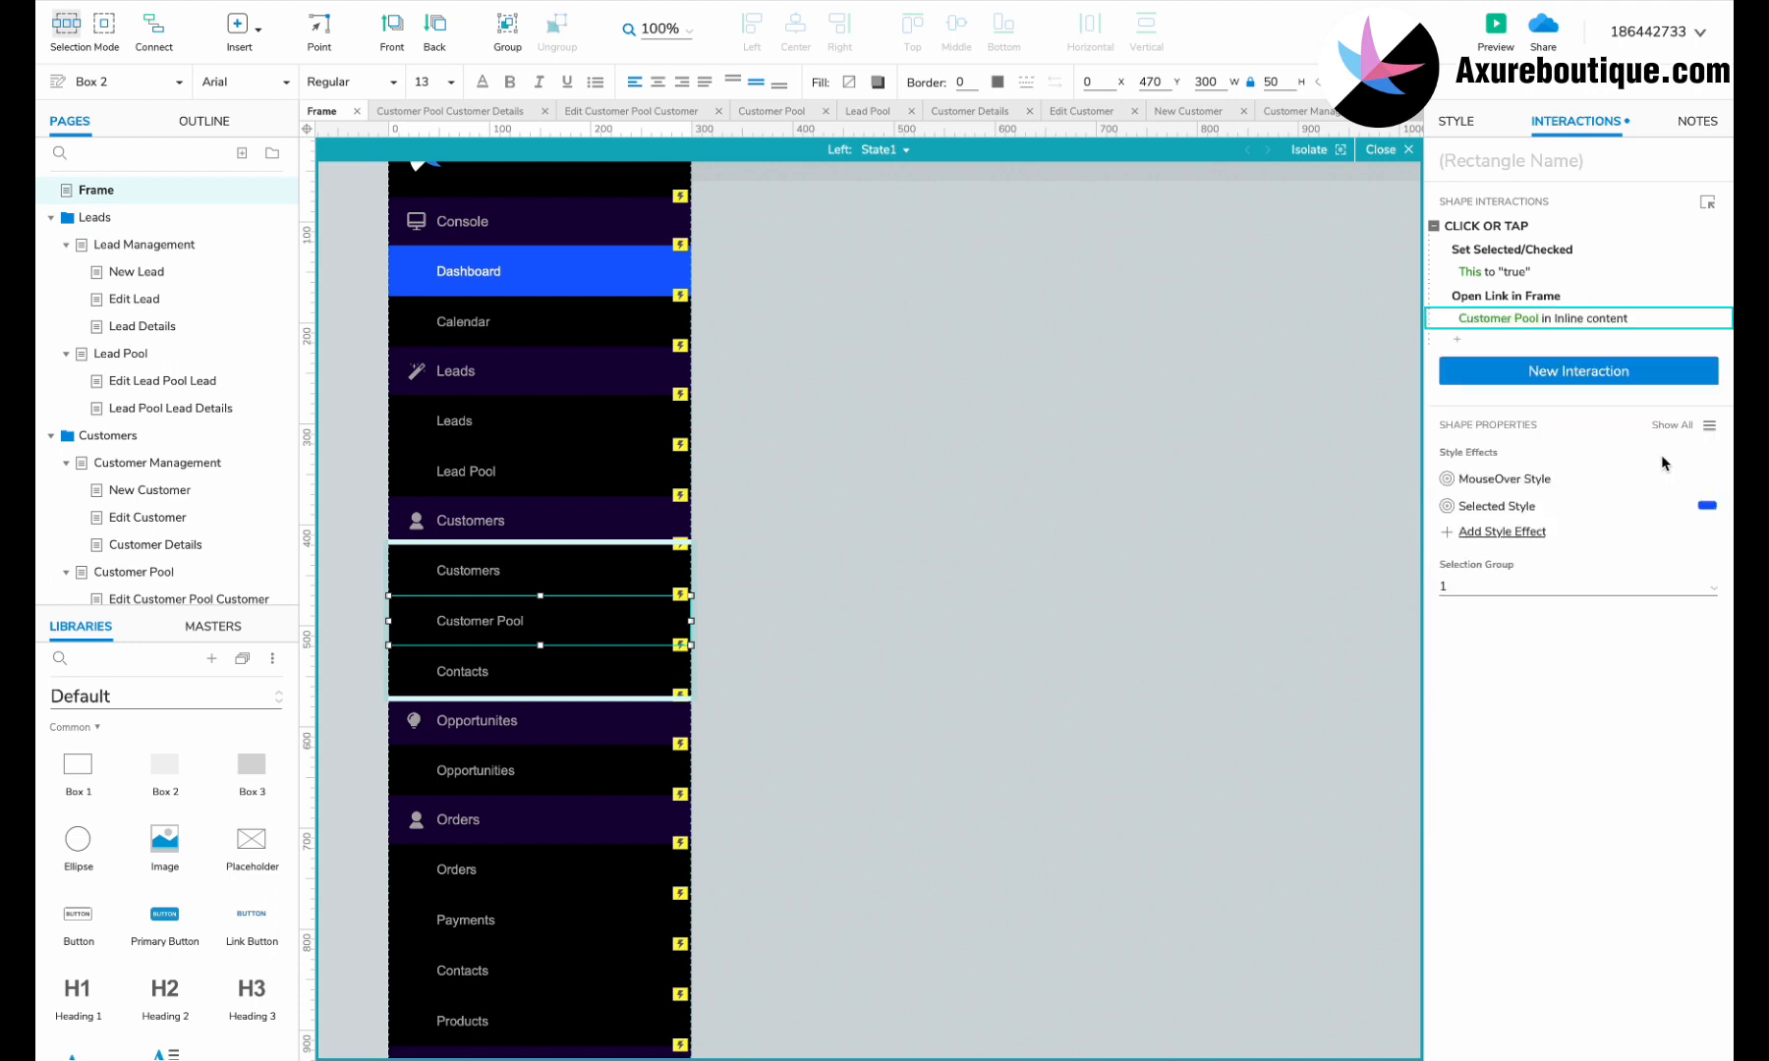
click(1132, 581)
On the Customer Pool page, widen the row backgrounds inside the table's scrolling panel to extend under the remaining columns.
scroll(197, 491, down, 2)
click(138, 526)
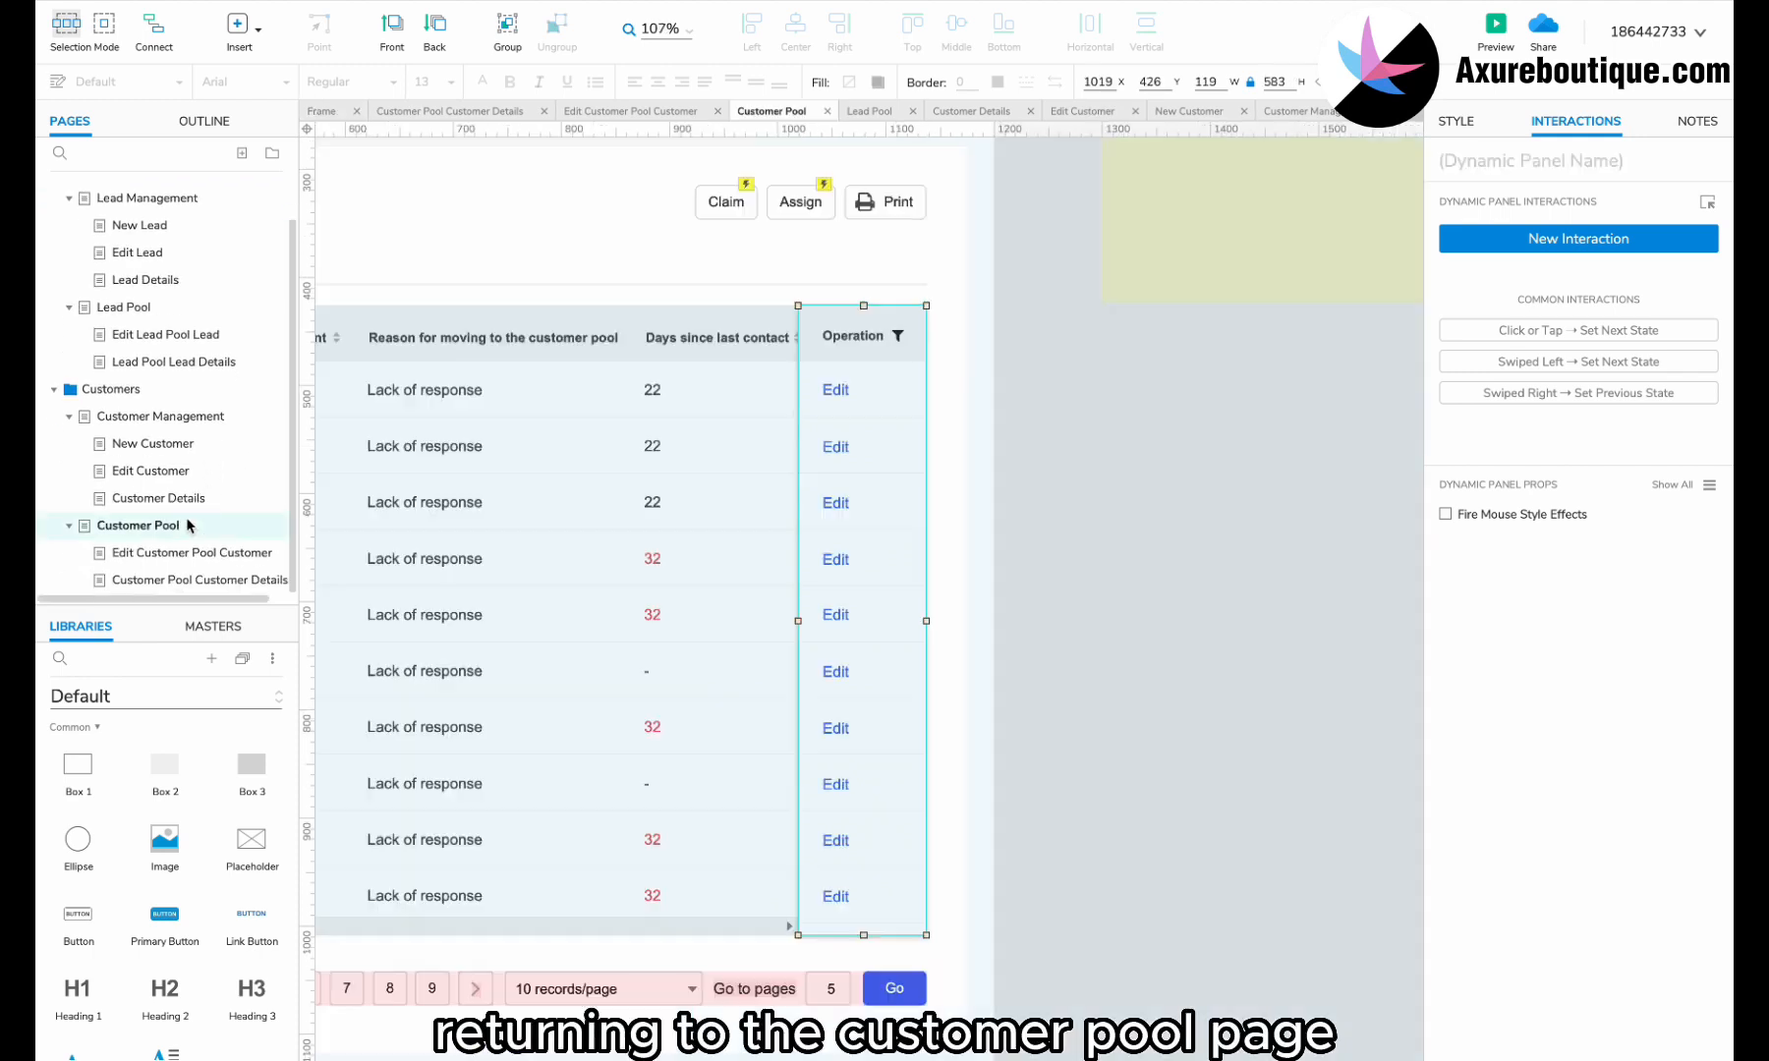
scroll(744, 501, left, 5)
double_click(743, 501)
scroll(888, 481, right, 10)
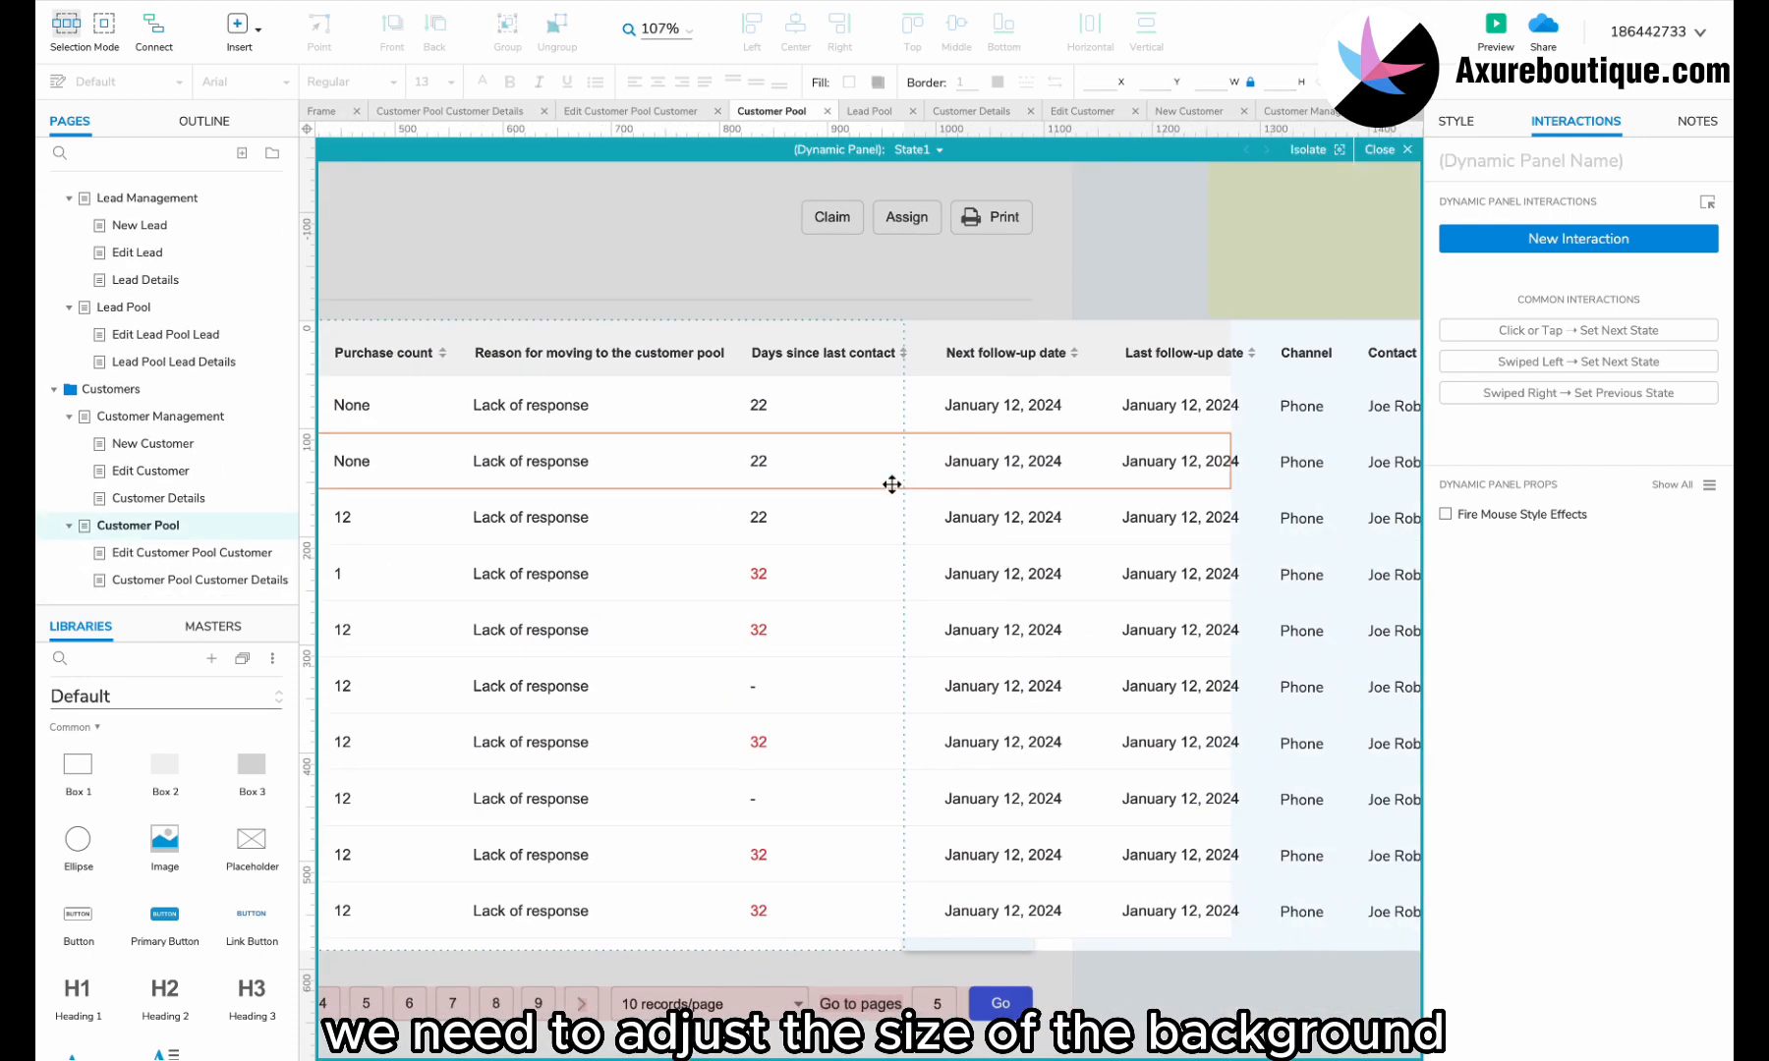
click(792, 498)
drag(792, 498, 786, 958)
drag(927, 644, 1185, 597)
click(1258, 575)
key(Escape)
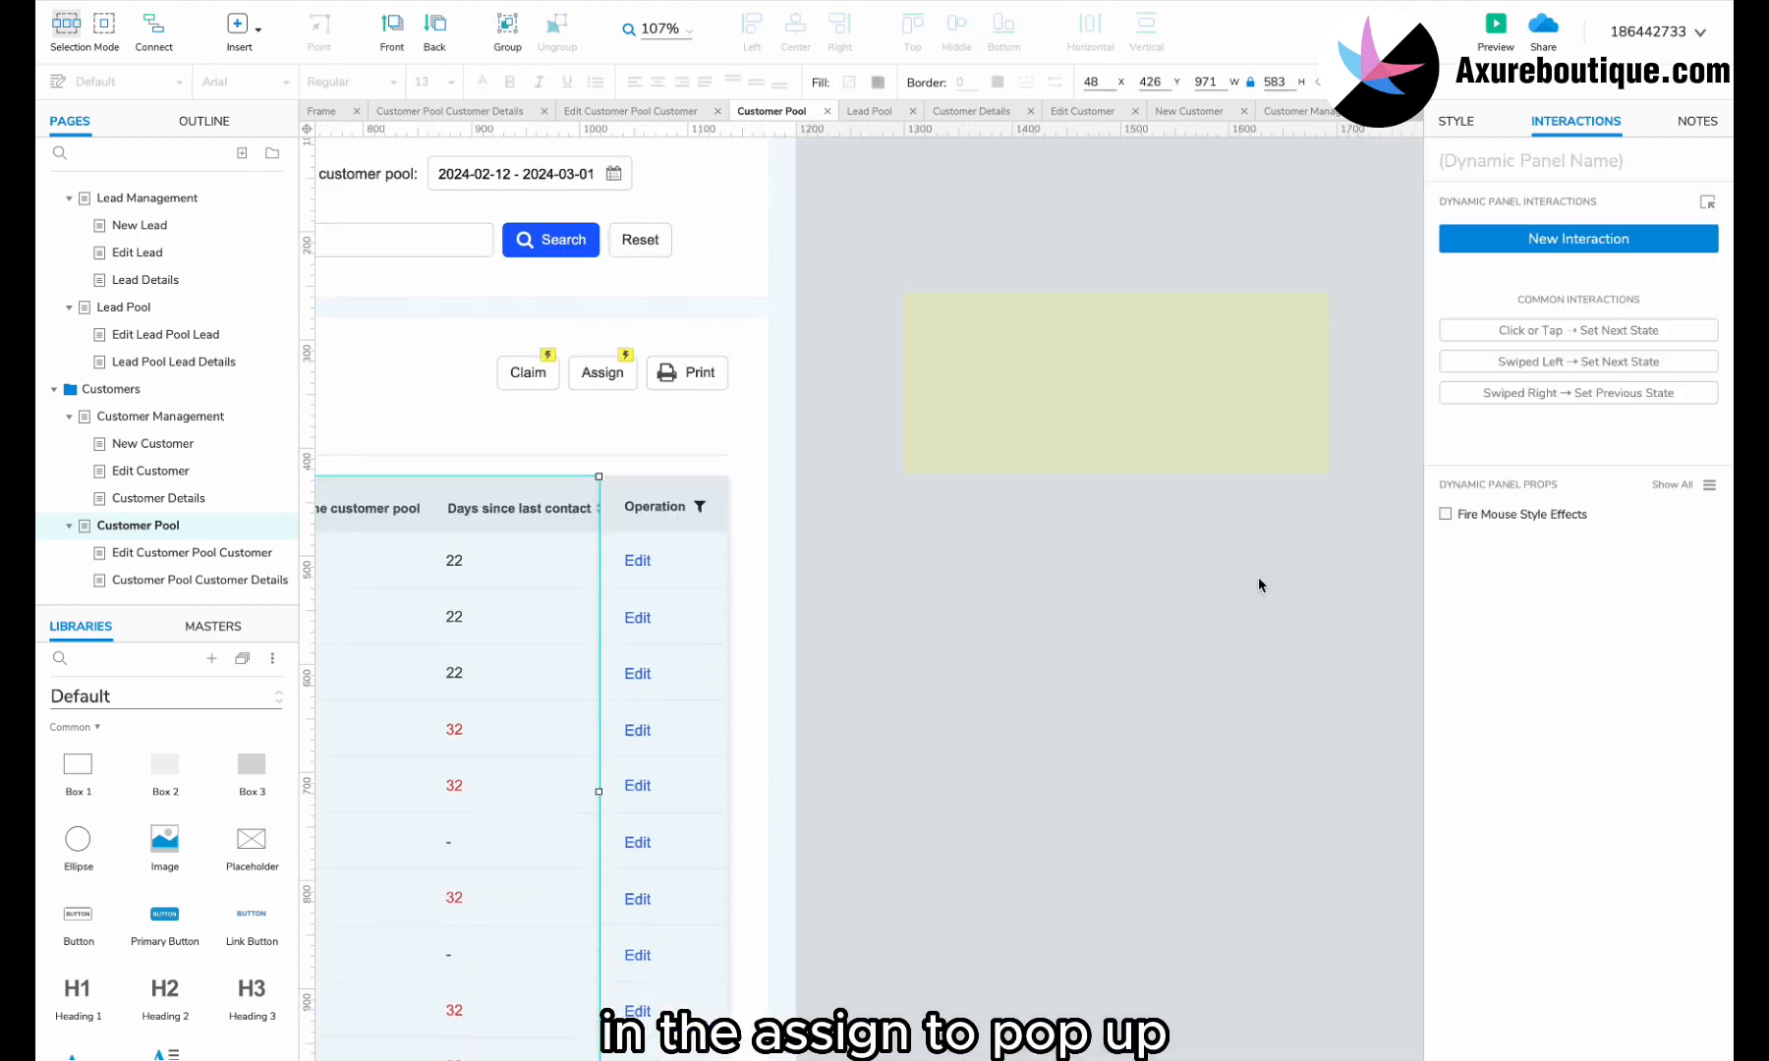
Review the interactions of the Assign button and of the confirmation button in the Assigned to pop-up.
click(1153, 450)
scroll(995, 445, left, 4)
scroll(996, 446, up, 1)
click(841, 479)
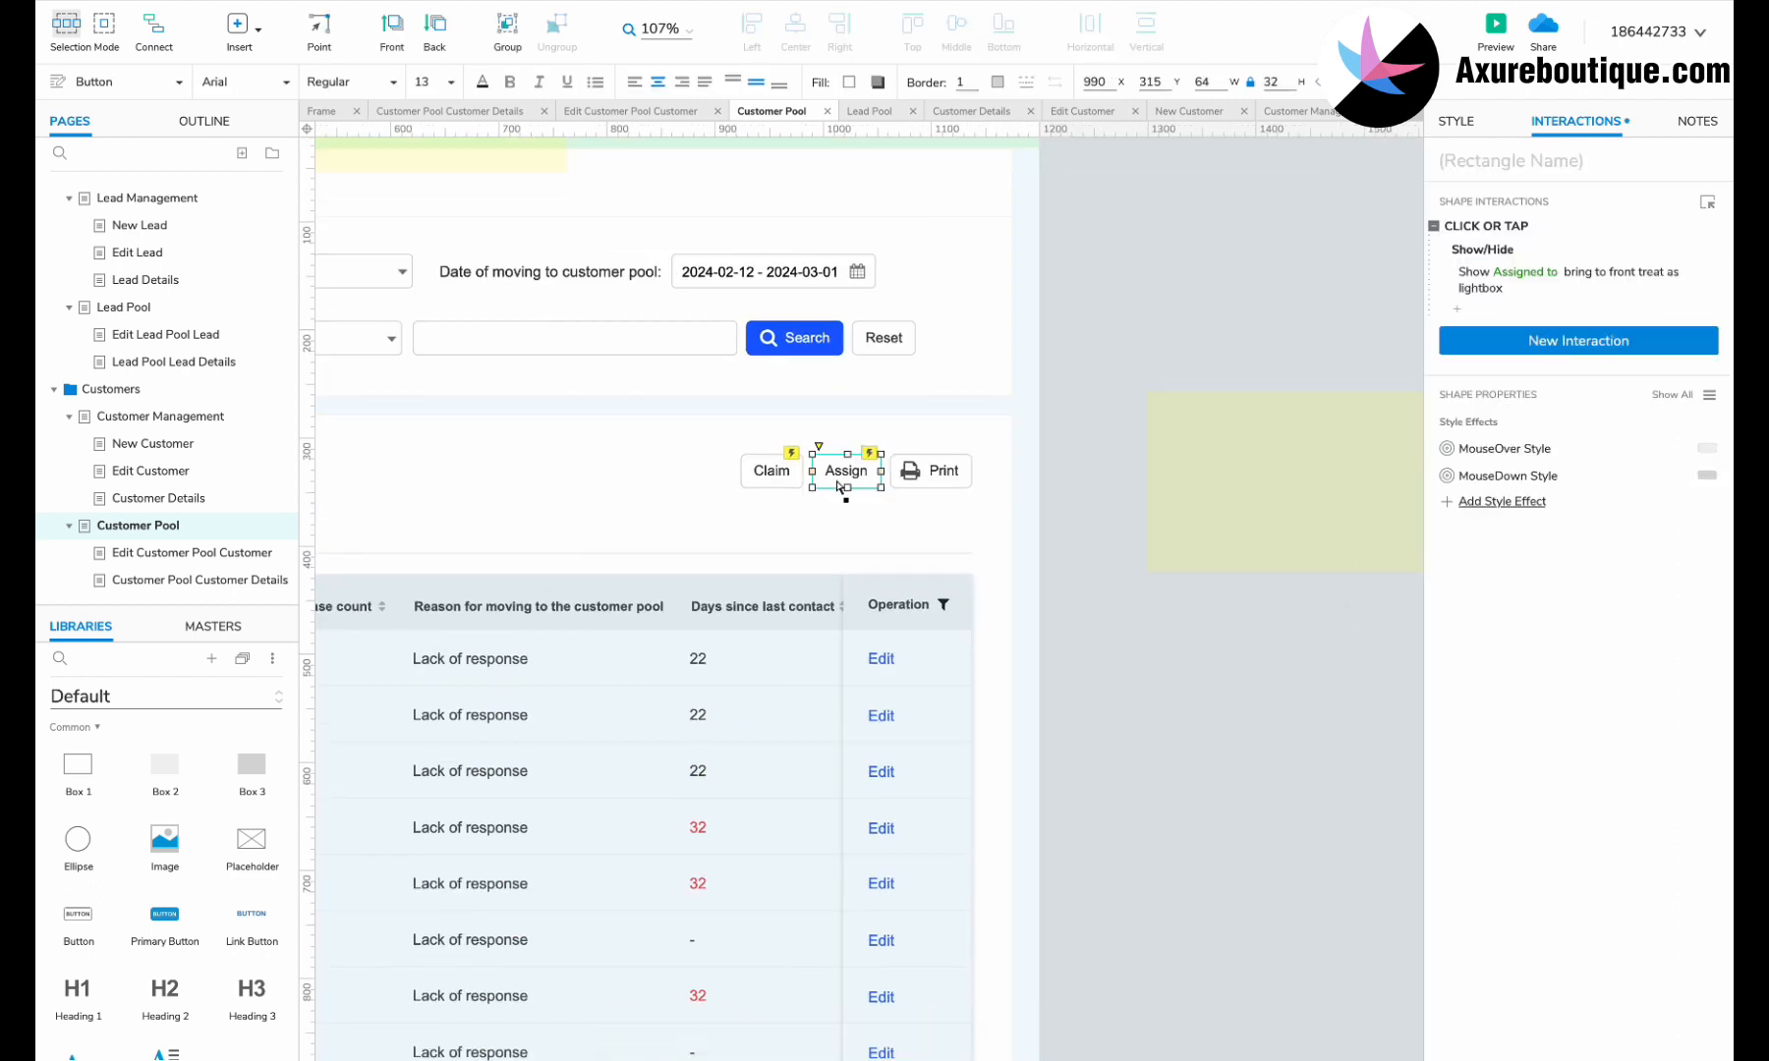
double_click(1299, 492)
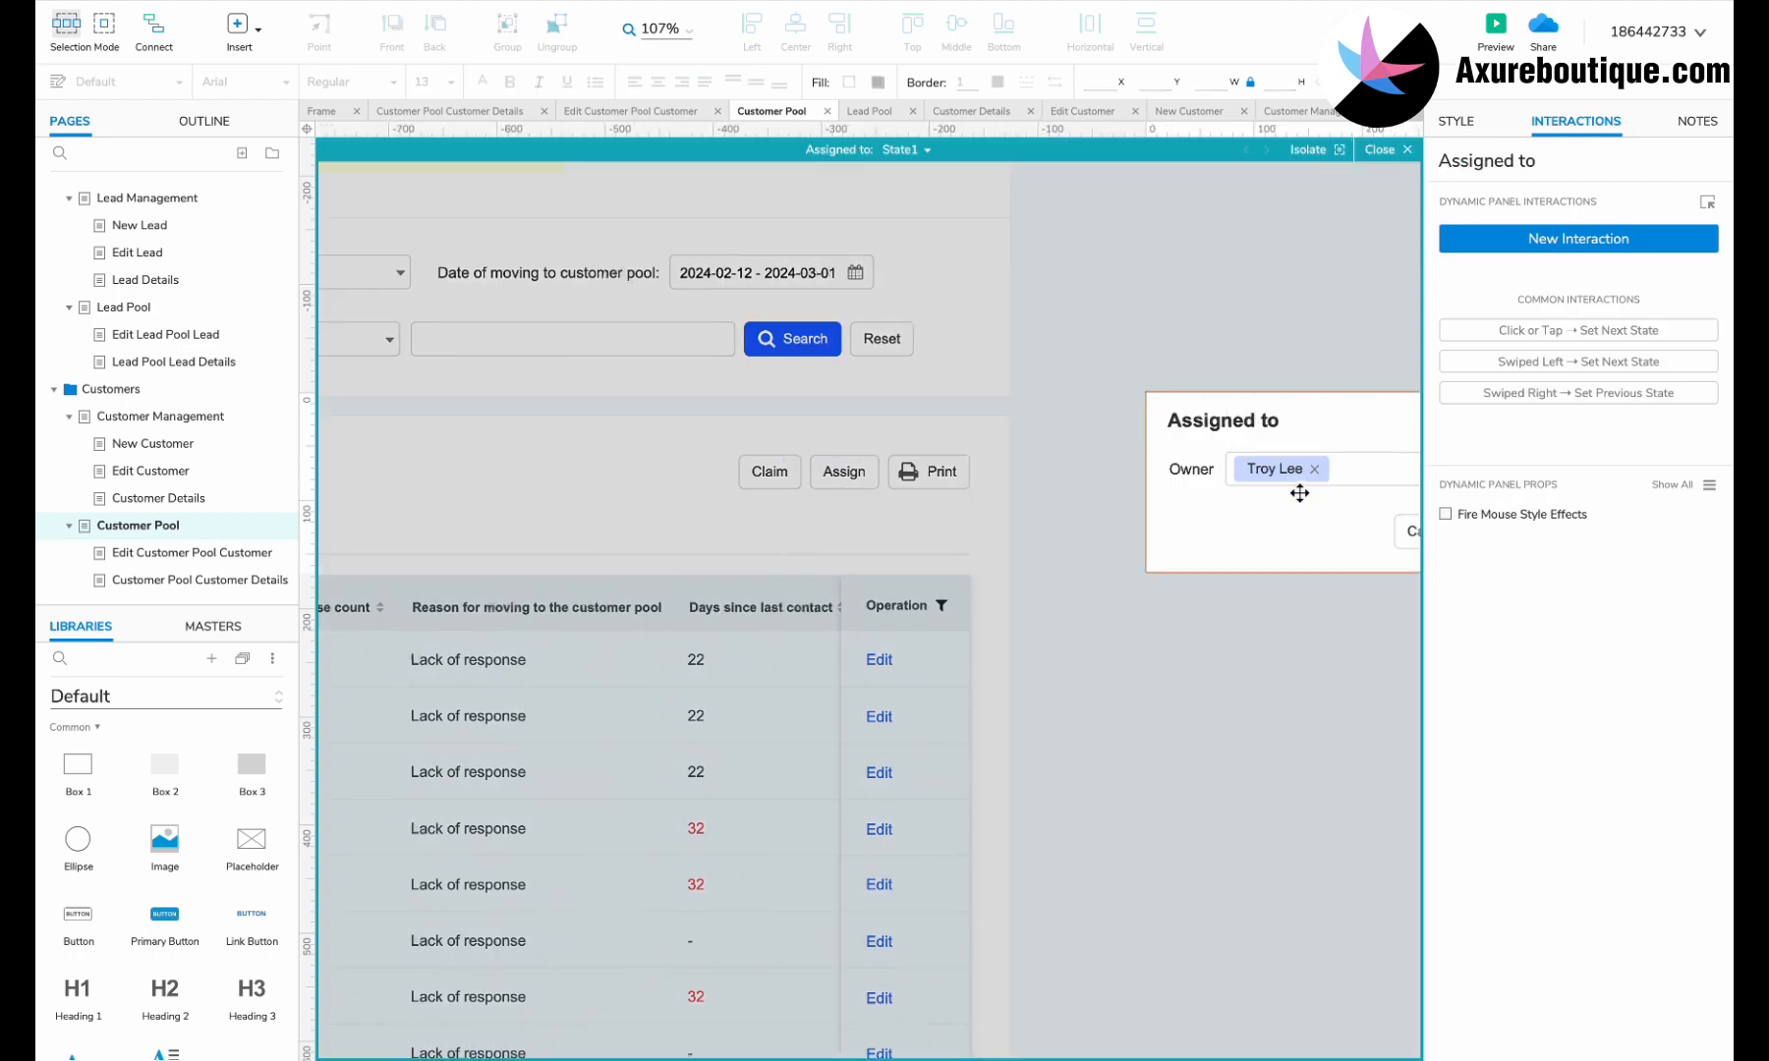
scroll(1302, 496, right, 3)
click(1325, 534)
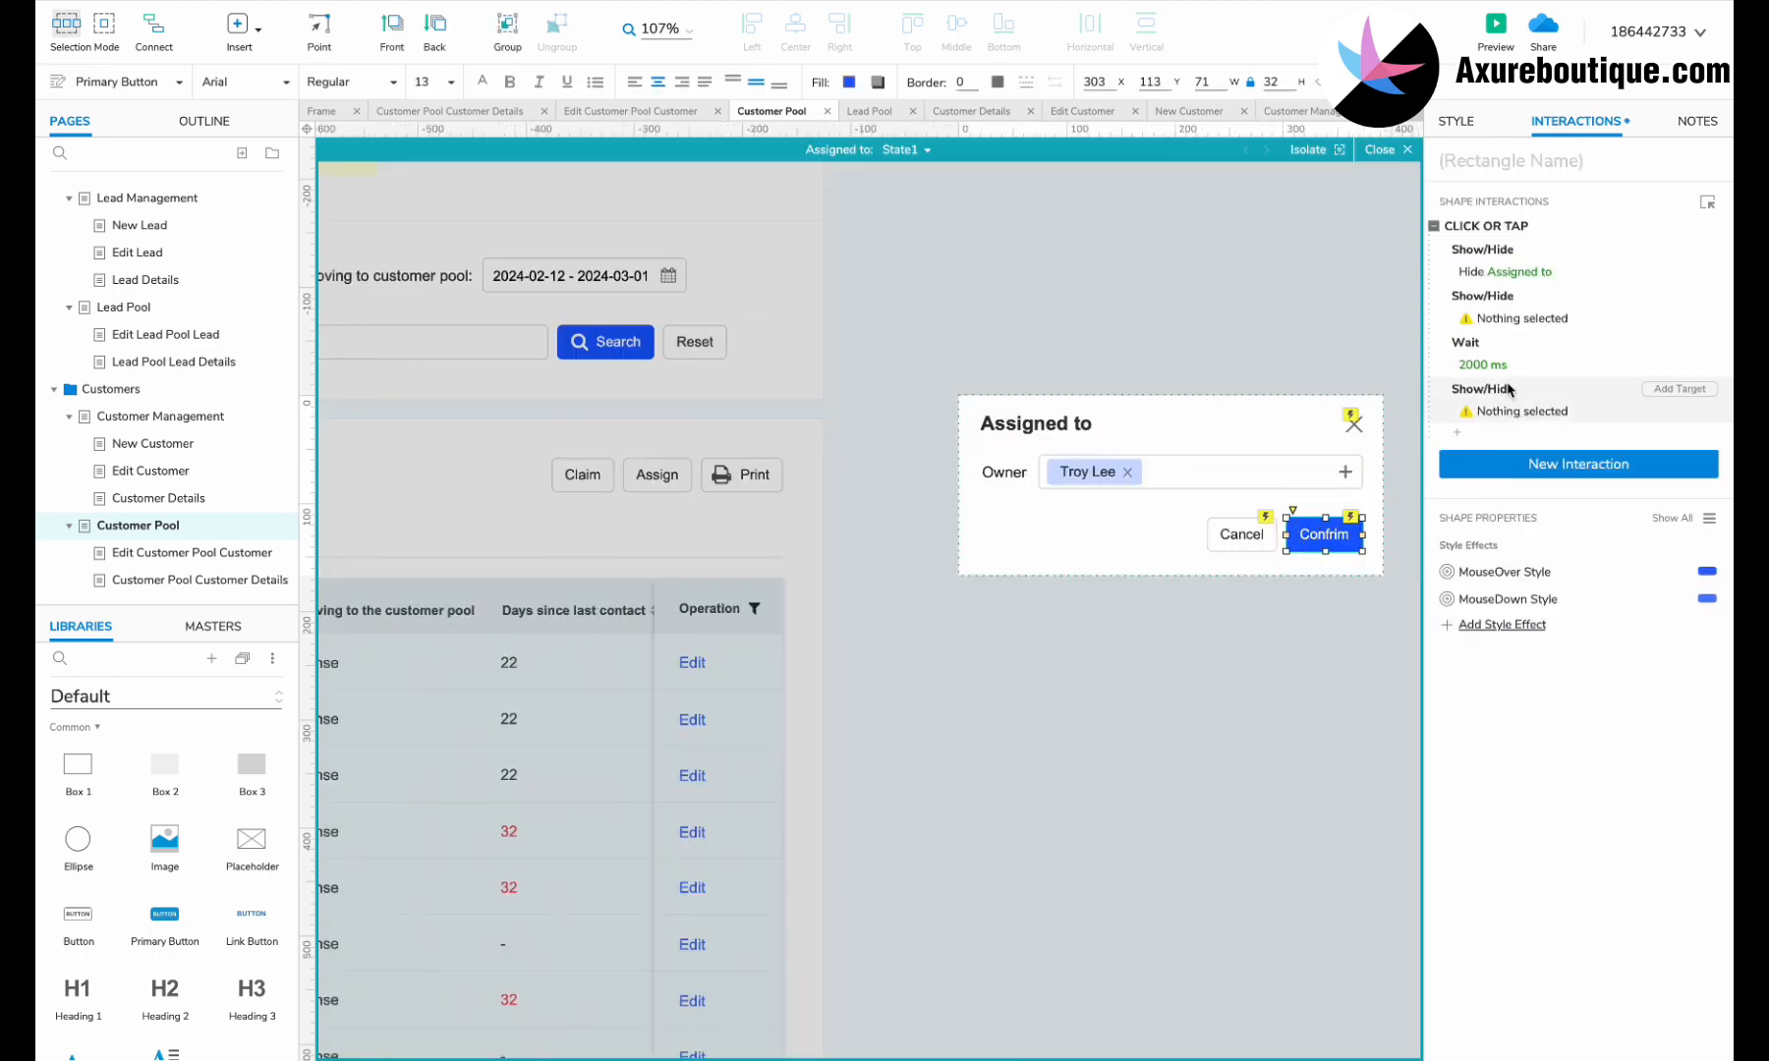
click(1516, 318)
click(1511, 369)
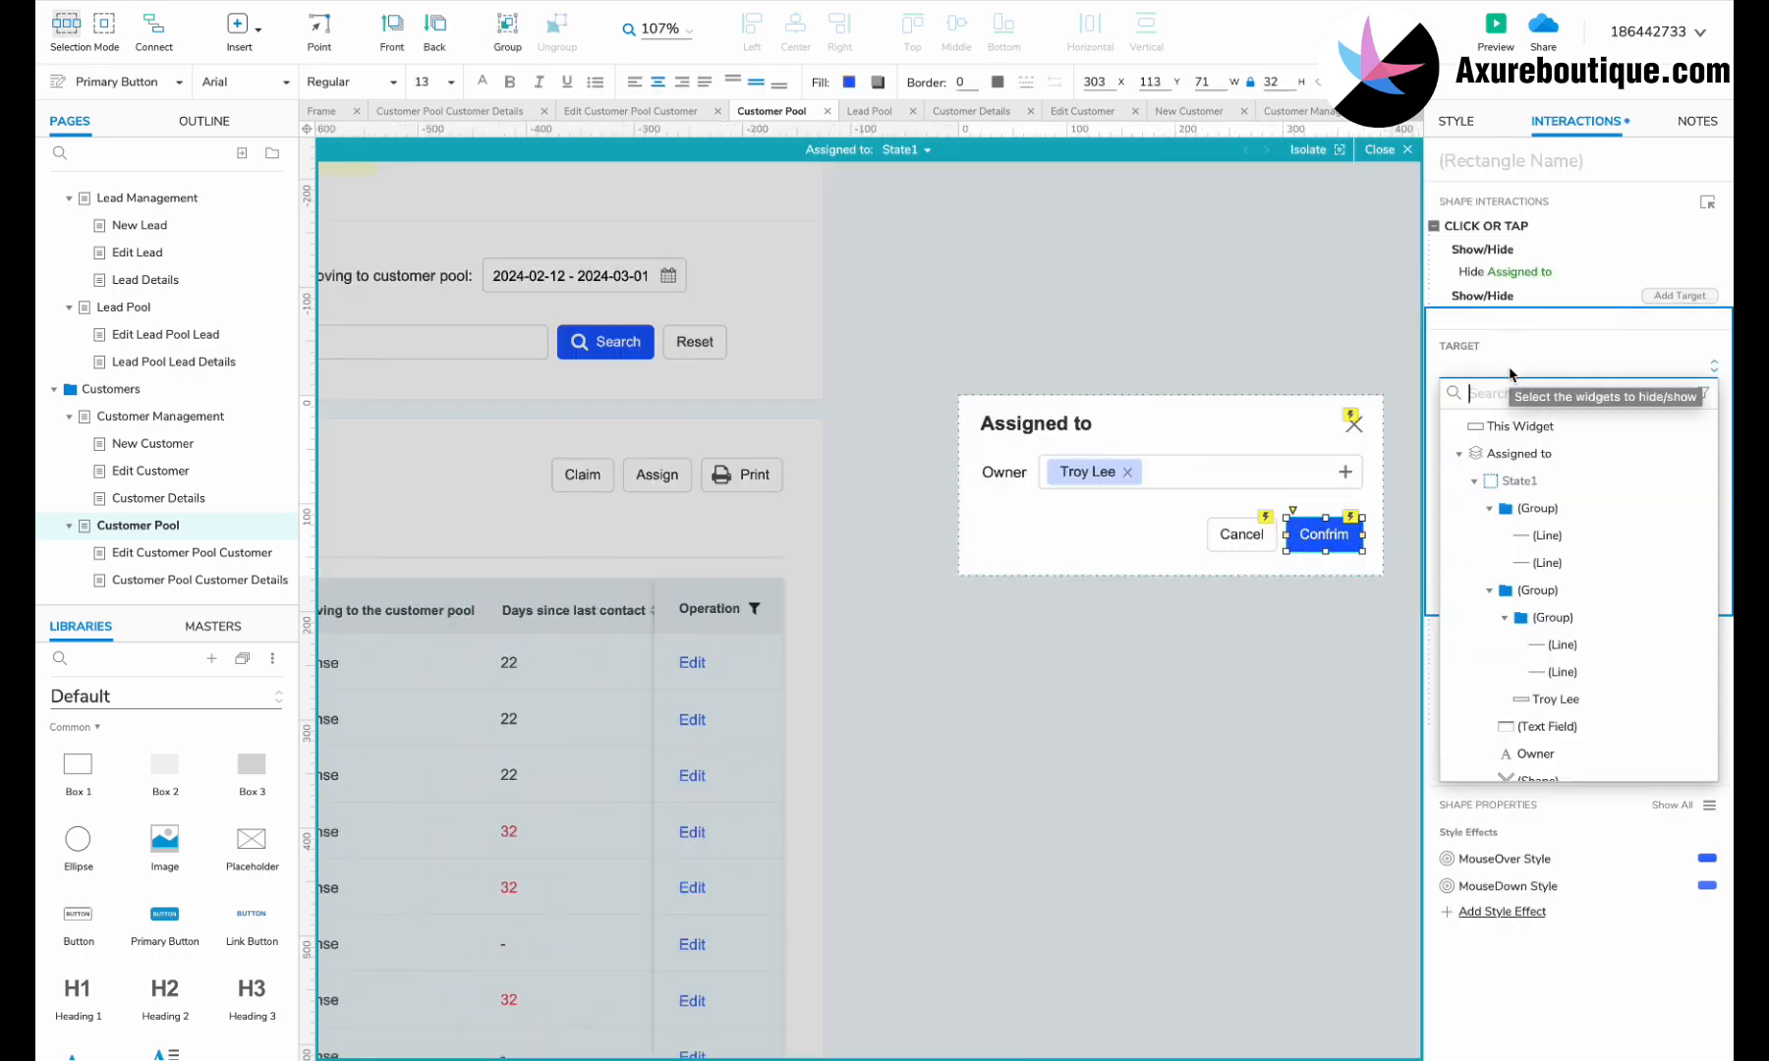
text(suc)
click(1119, 299)
Create a new notice at Y 0 from the Claimed successfully panel and change its text to Assigned successfully.
scroll(1119, 300, left, 6)
scroll(1120, 299, up, 2)
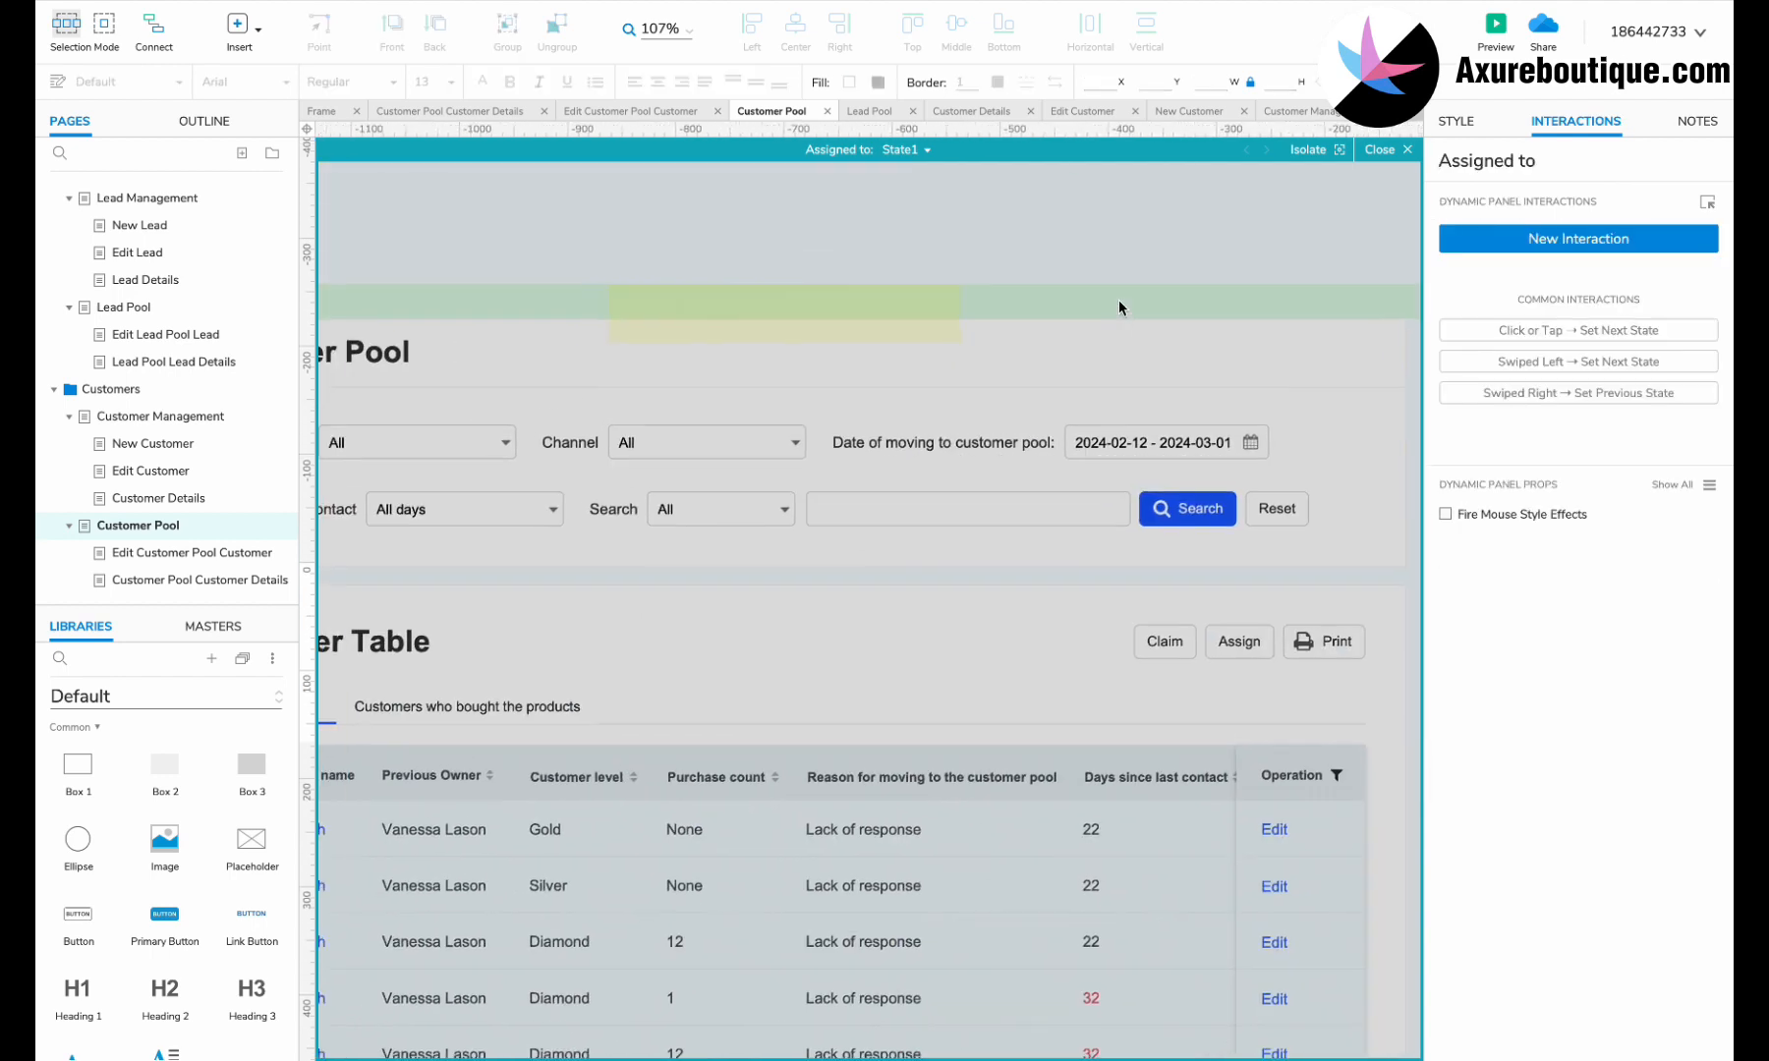
double_click(1119, 299)
click(794, 349)
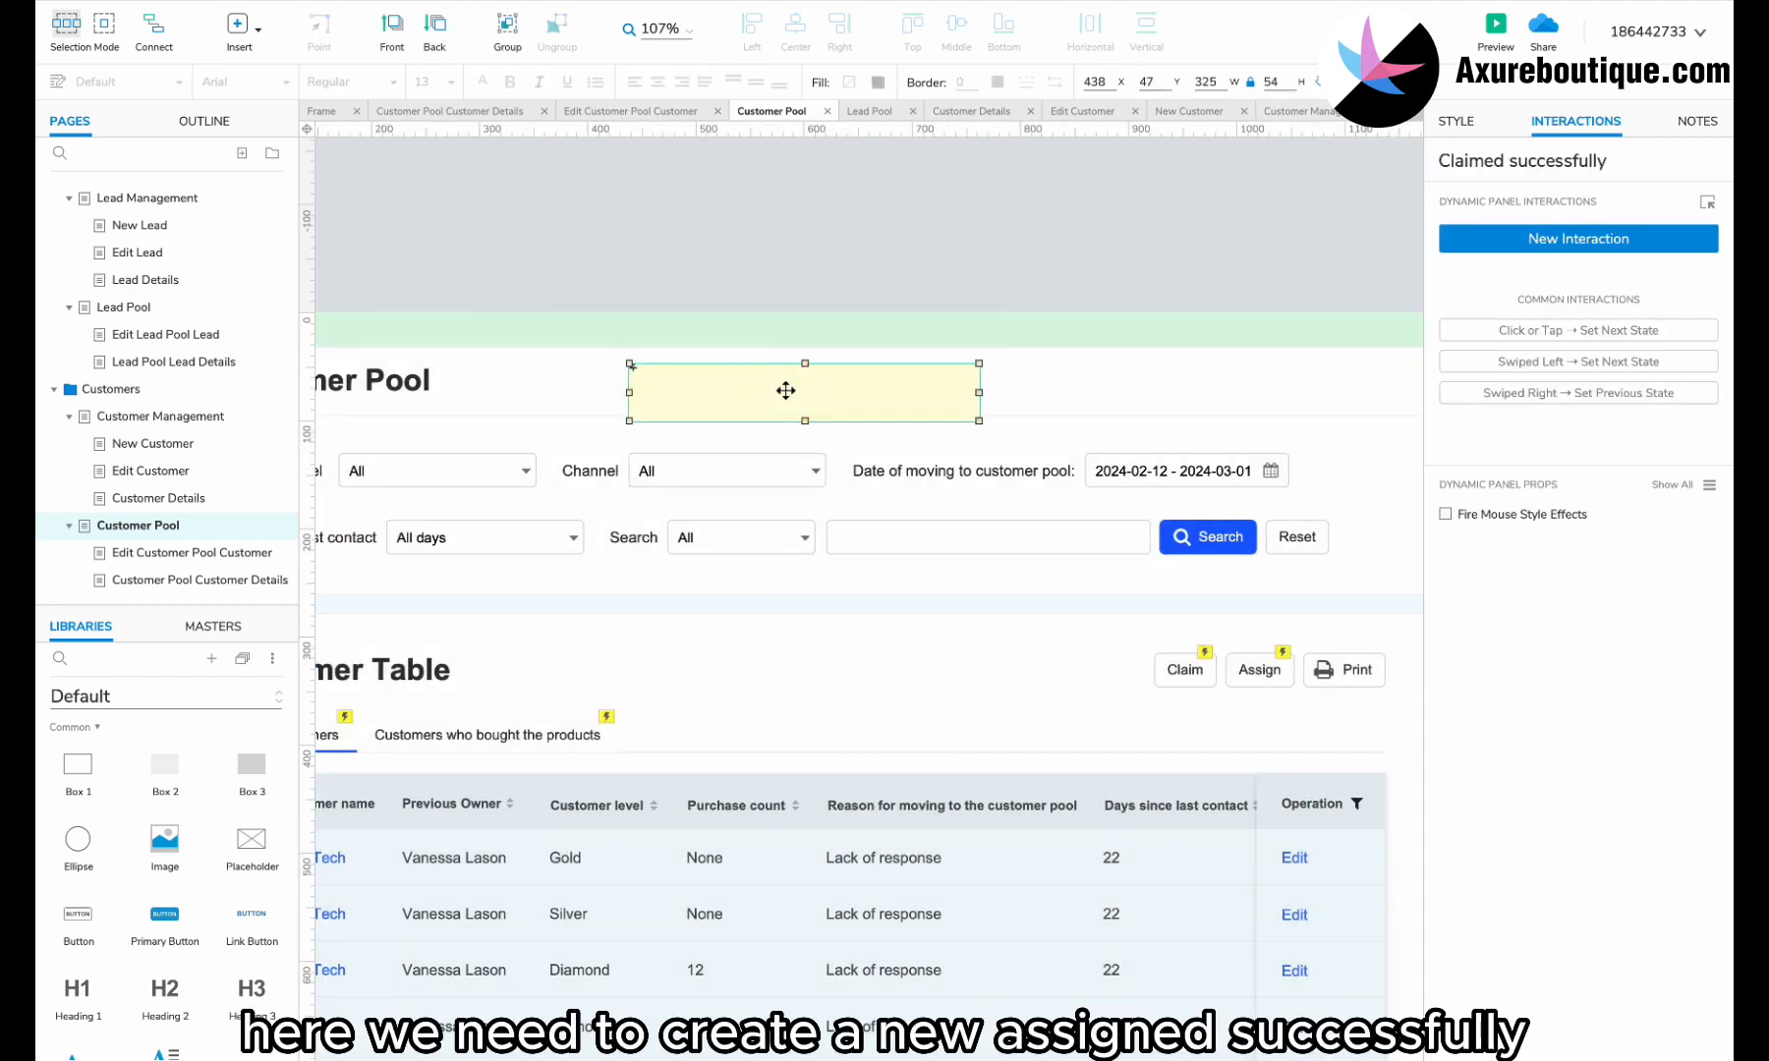
double_click(752, 339)
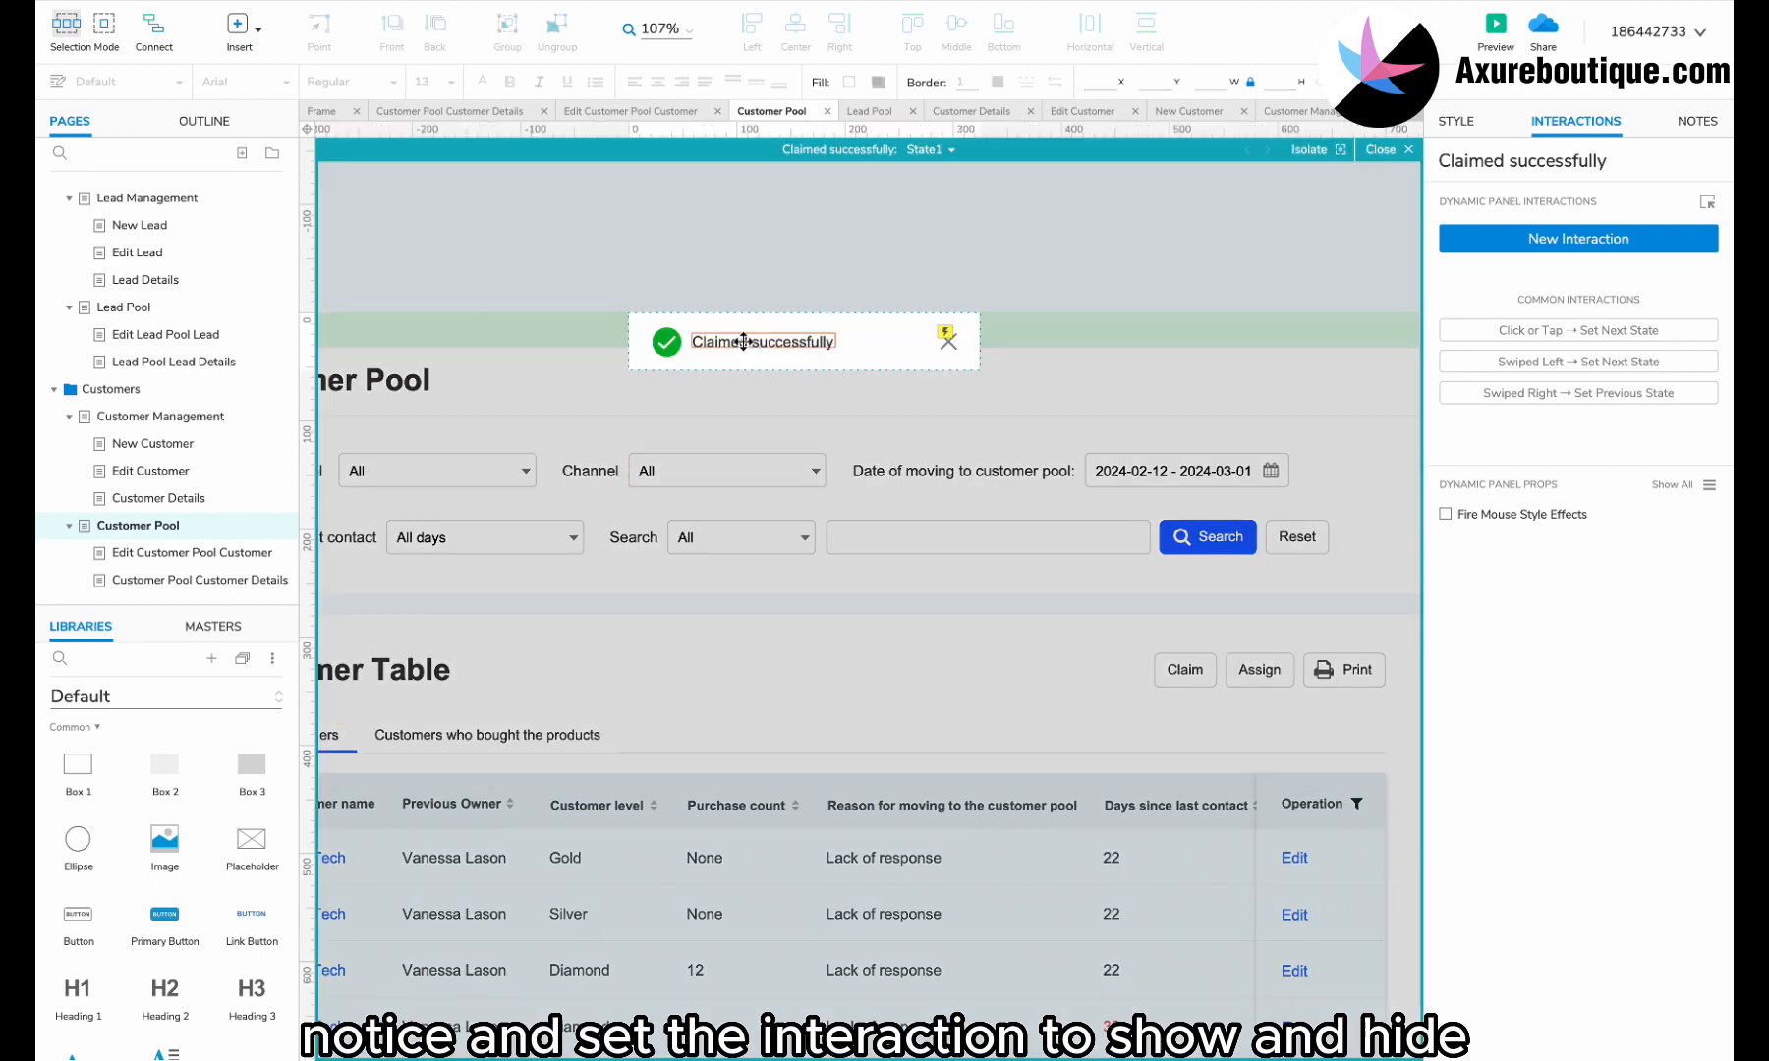
click(744, 341)
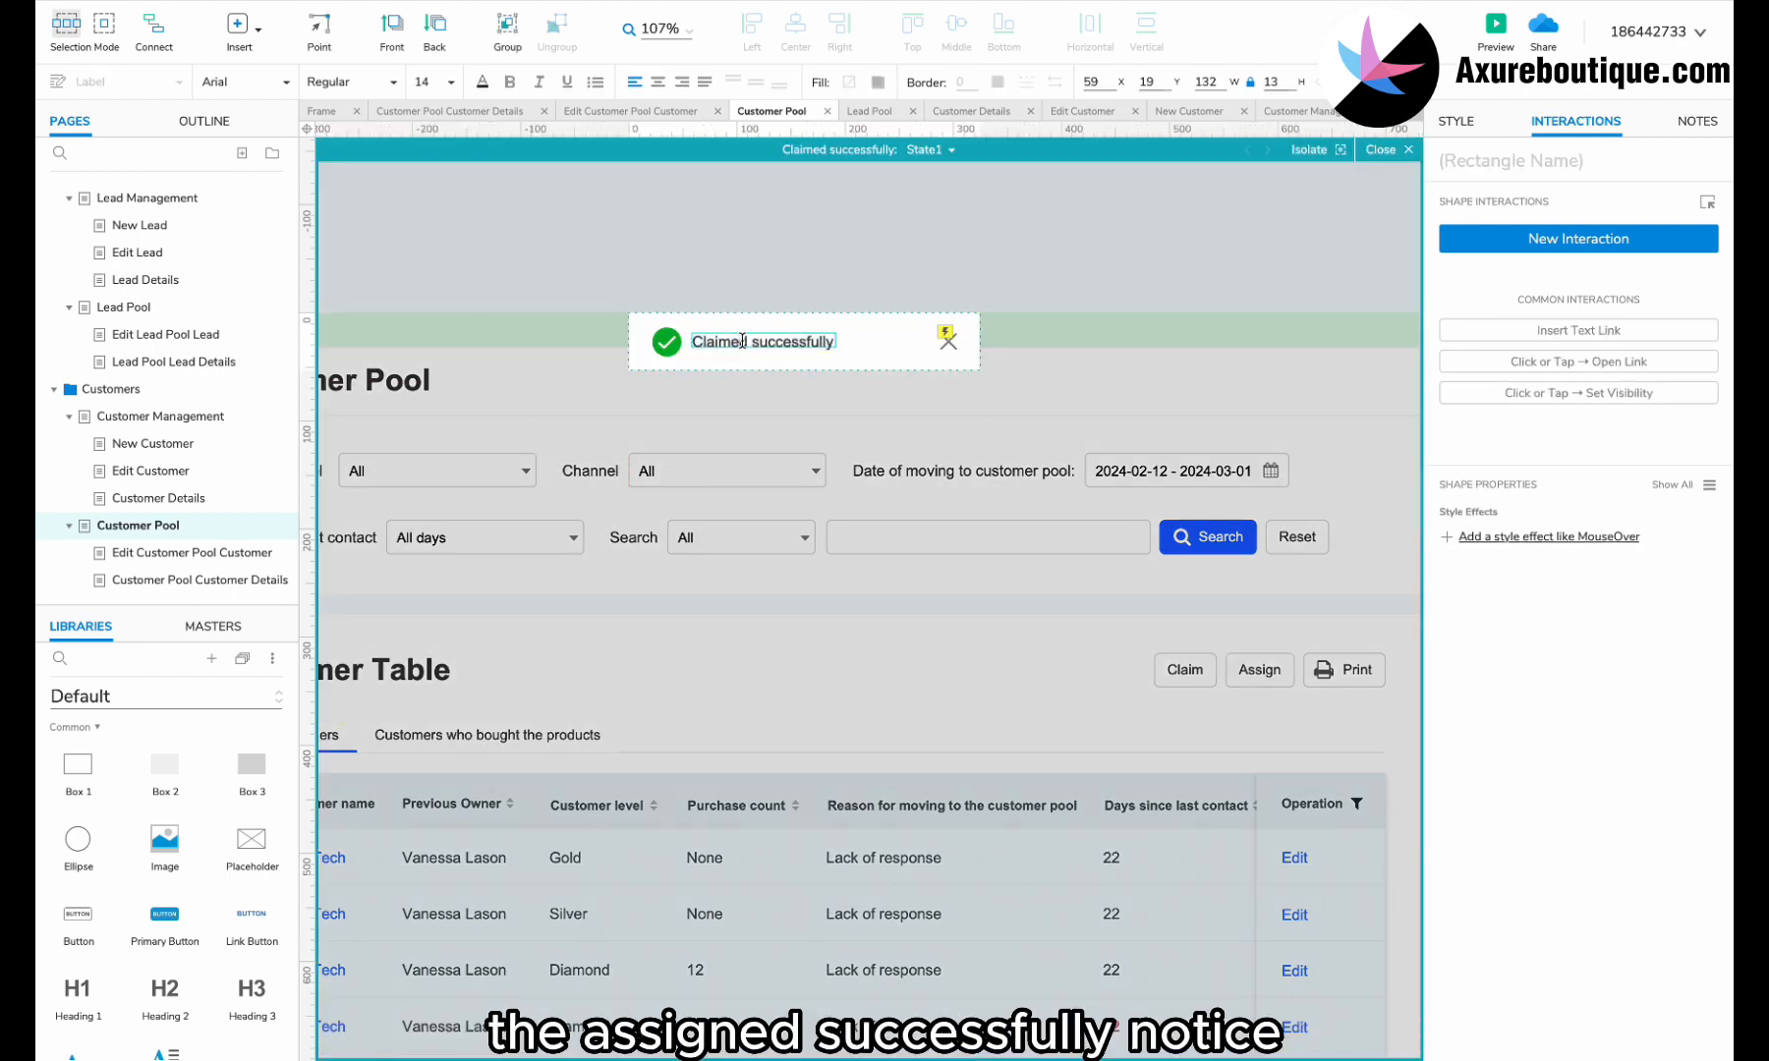
text(Assigned)
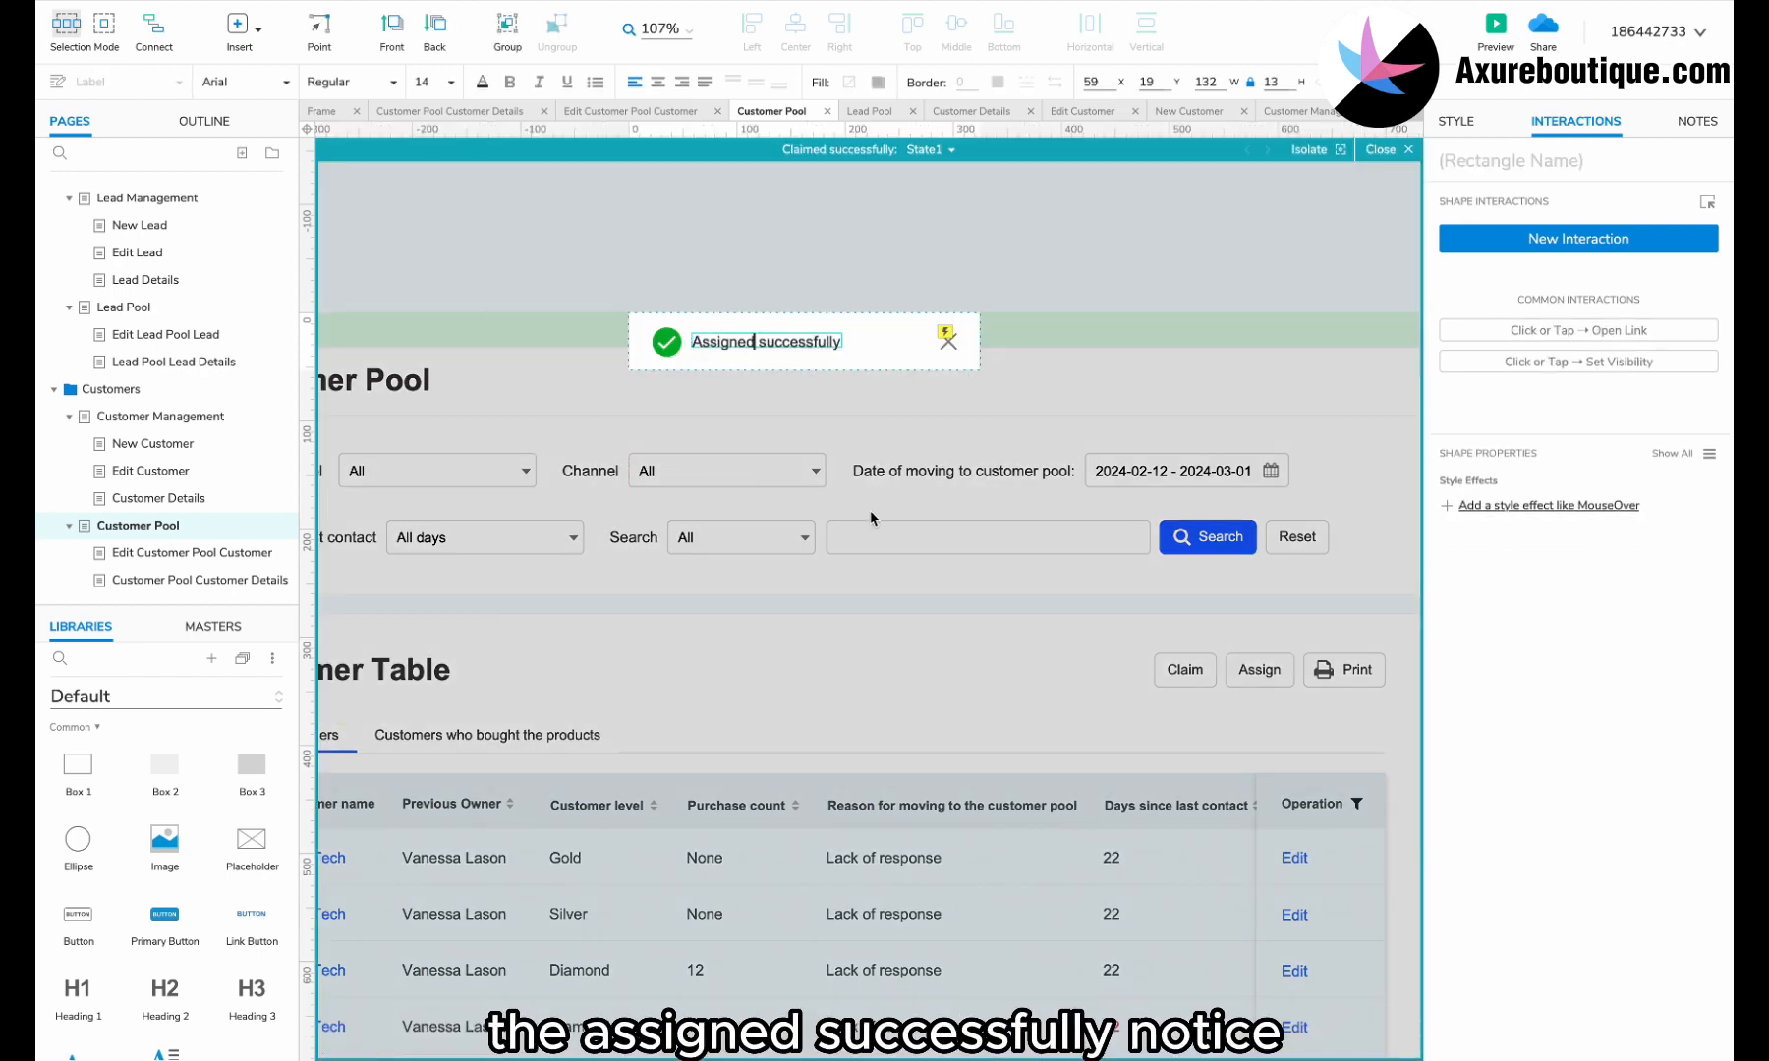
double_click(873, 513)
In the Assigned to pop-up, make the confirmation button show the new assignment notice panel in its first empty Show/Hide action.
scroll(873, 513, right, 4)
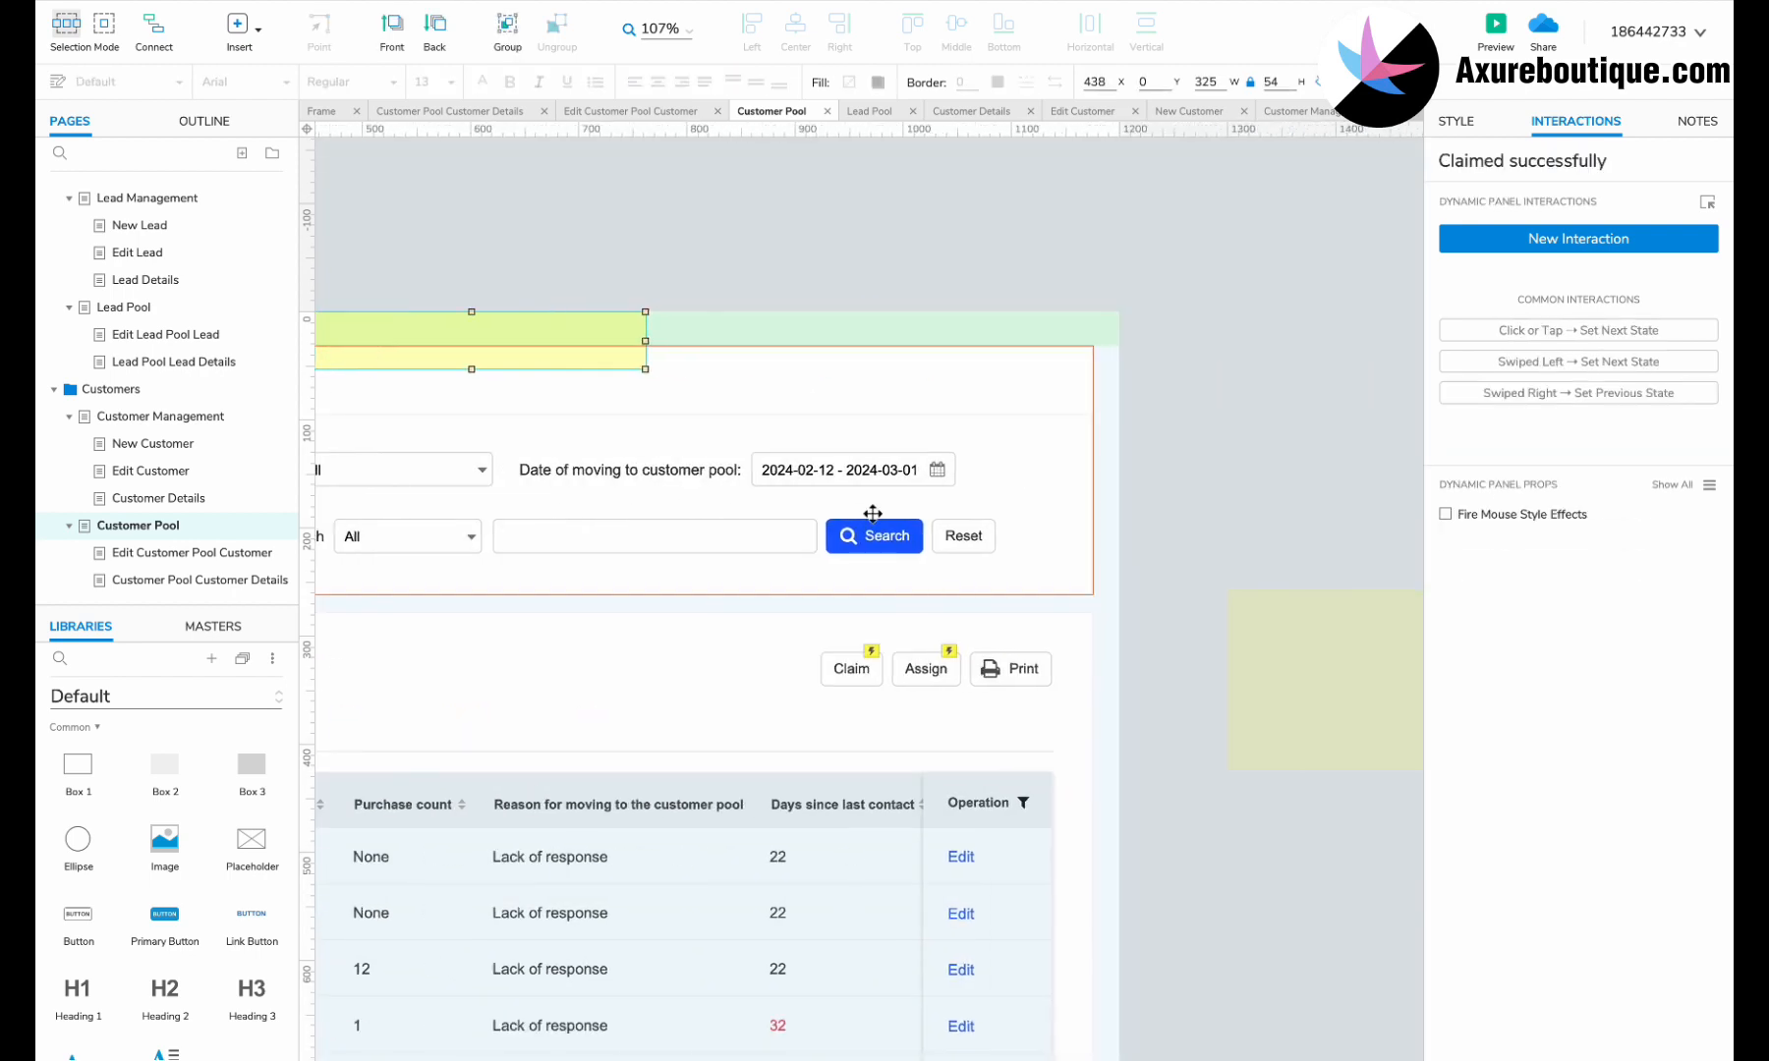
scroll(873, 513, down, 1)
double_click(1281, 544)
scroll(1267, 551, right, 4)
click(1354, 665)
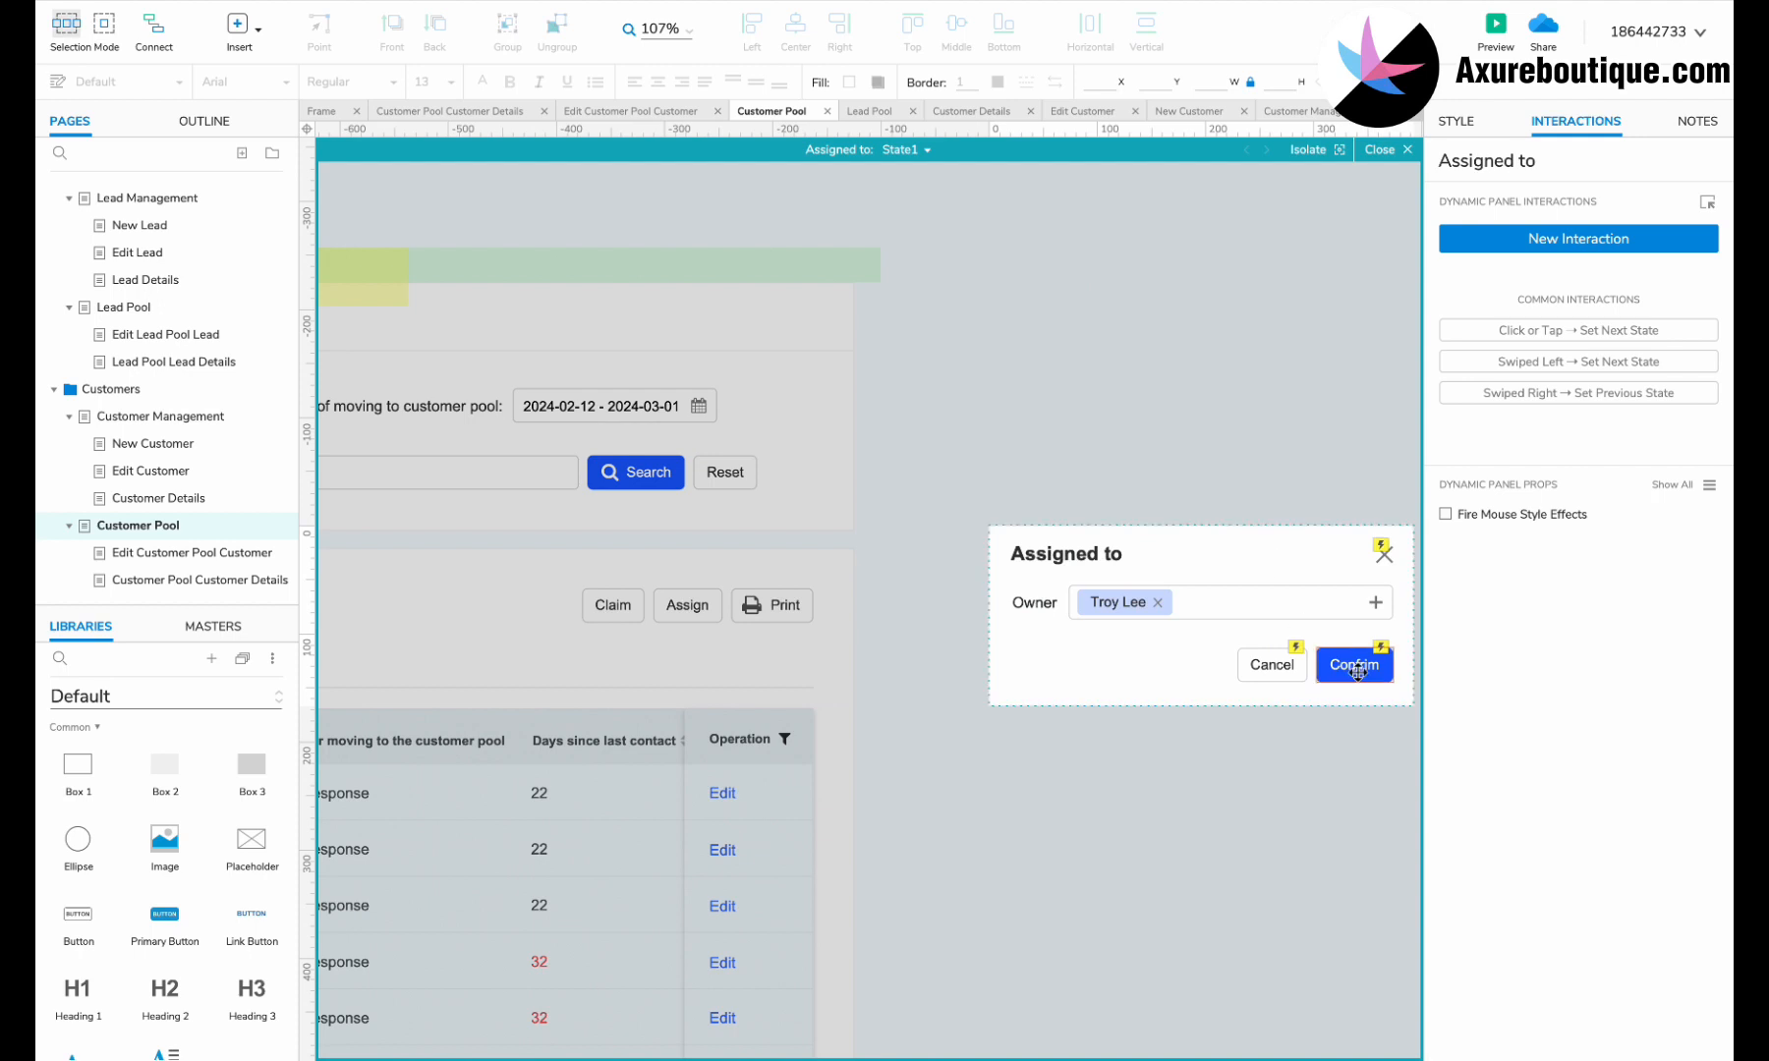
click(1521, 317)
click(1490, 364)
text(assi)
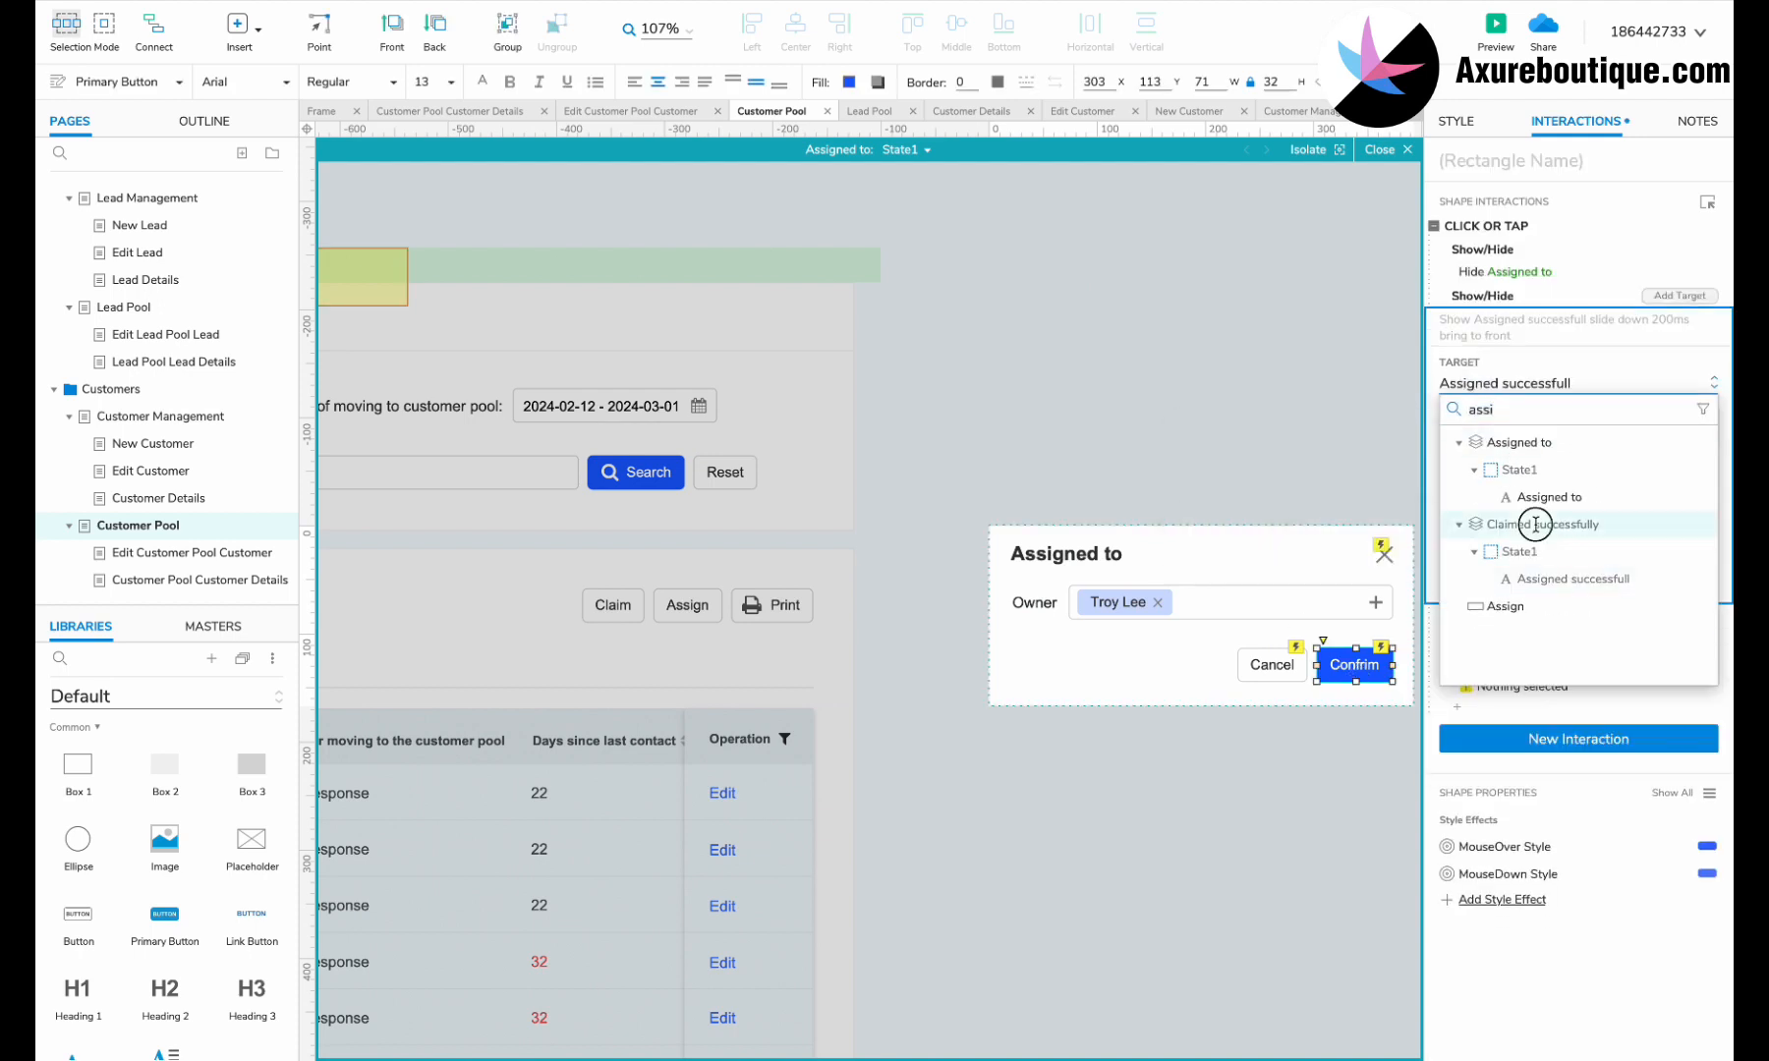
click(1538, 513)
click(1692, 584)
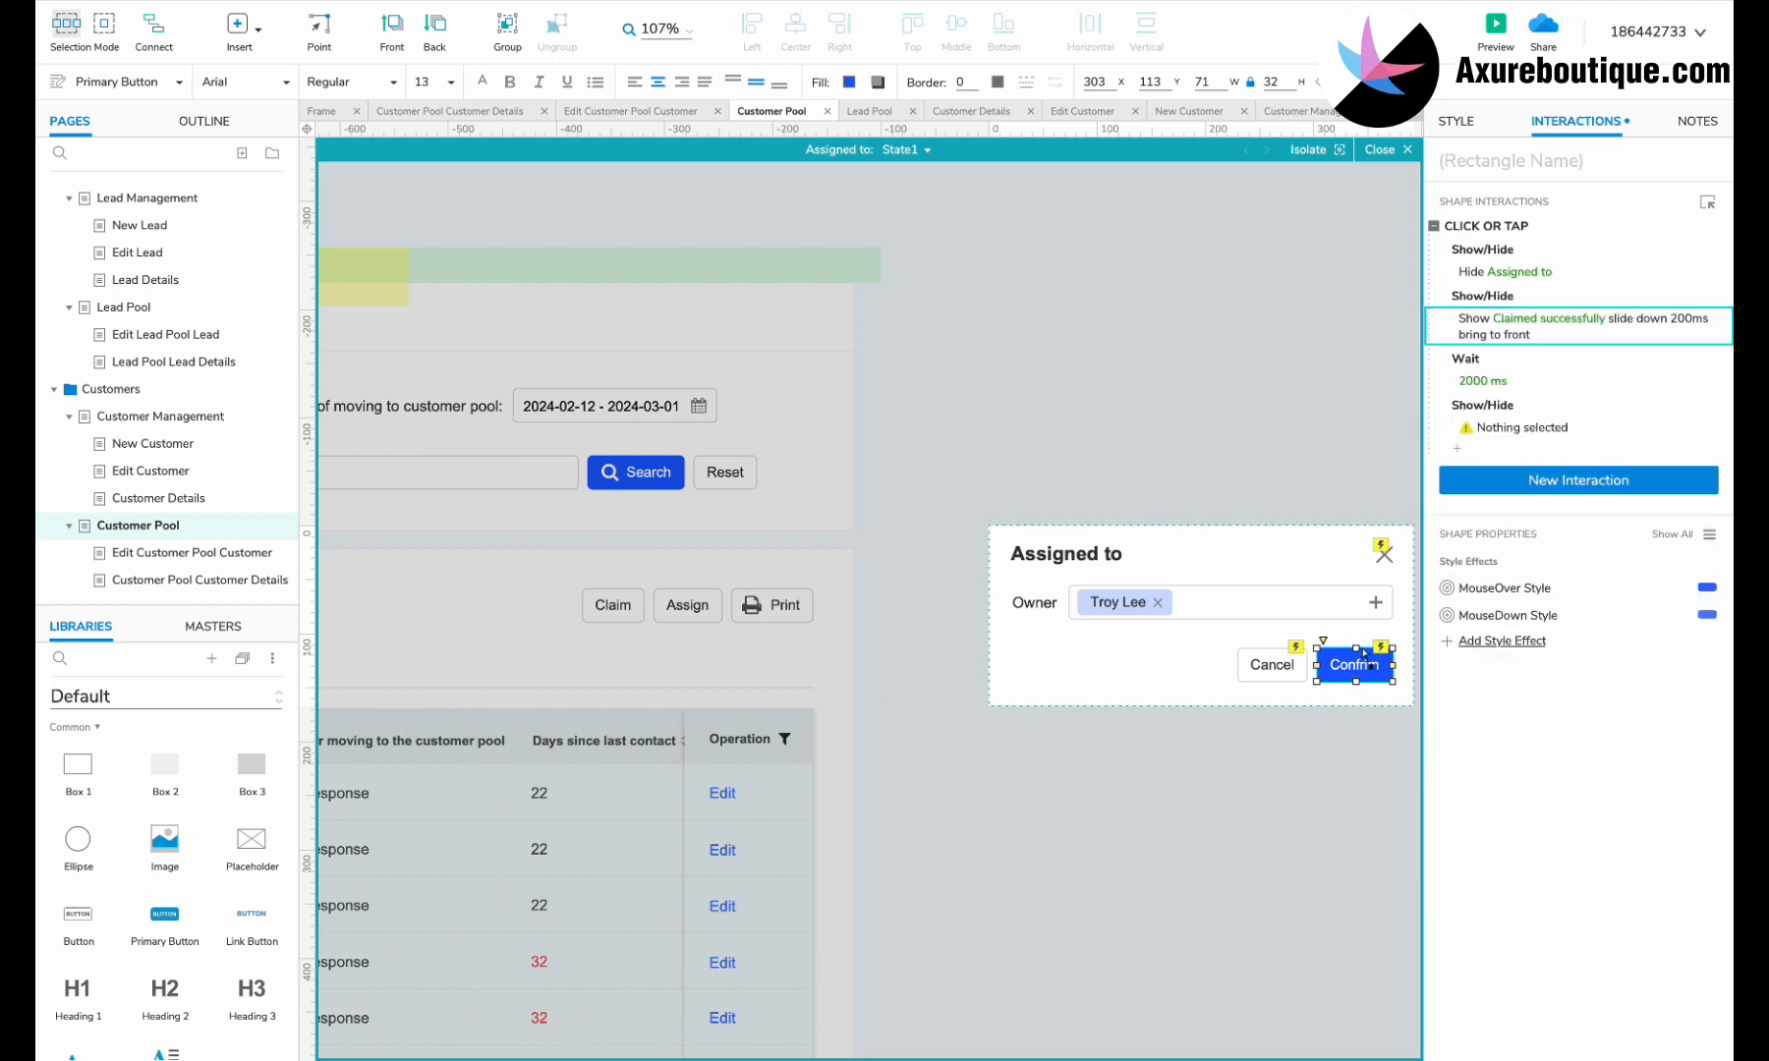
Make the confirmation button hide the assignment notice panel after its 2000 ms wait.
click(1504, 430)
click(1491, 478)
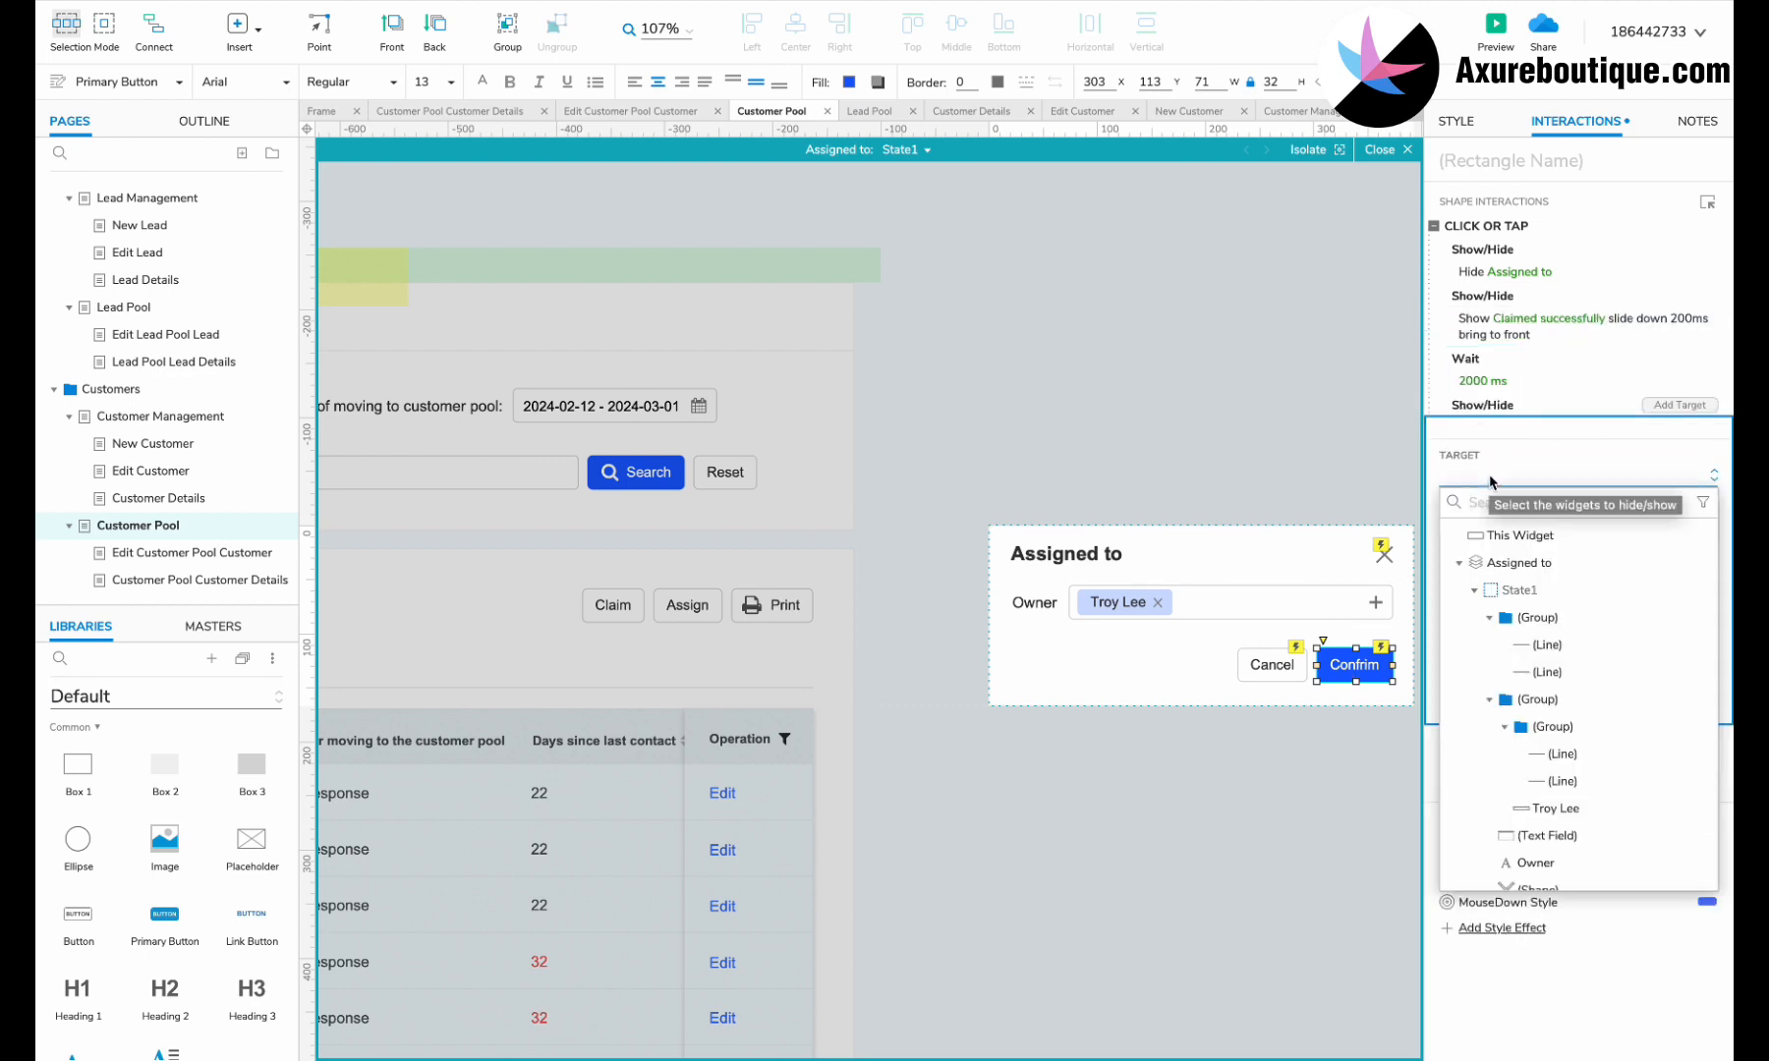
text(a)
click(1541, 698)
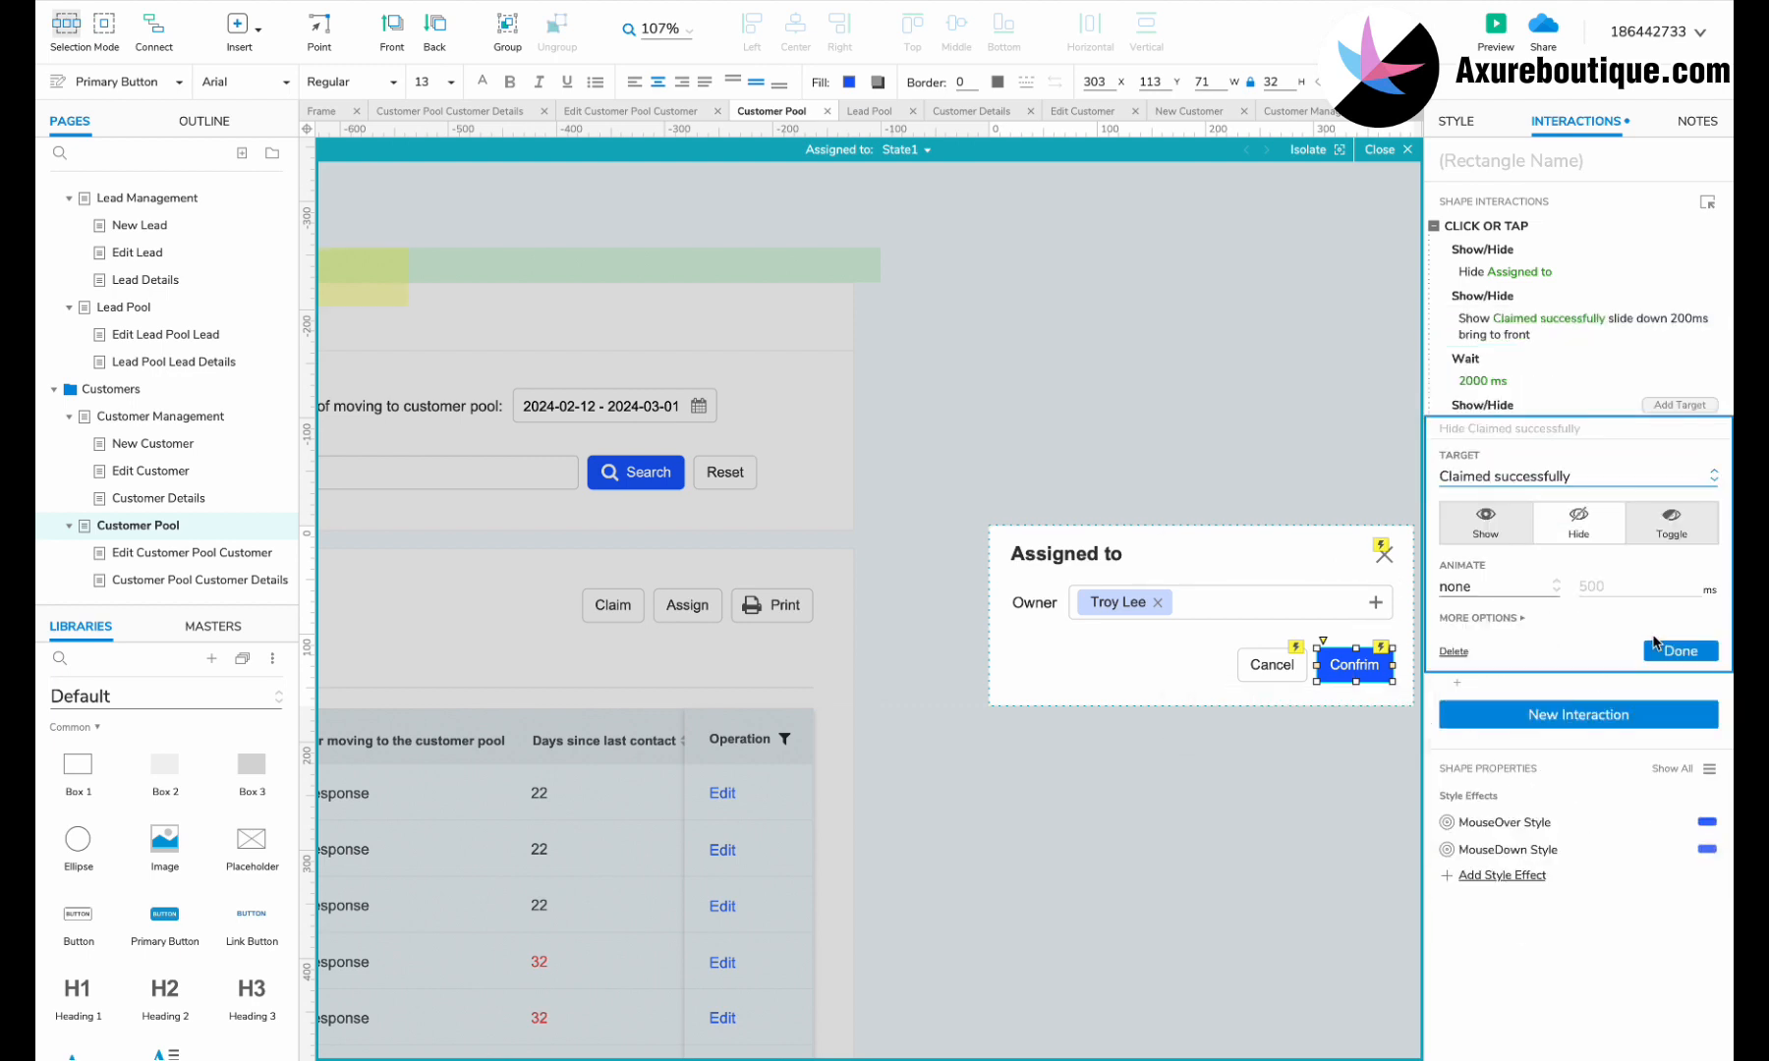
click(1662, 642)
Rename the assignment notice's dynamic panel as Assigned successfully.
click(483, 259)
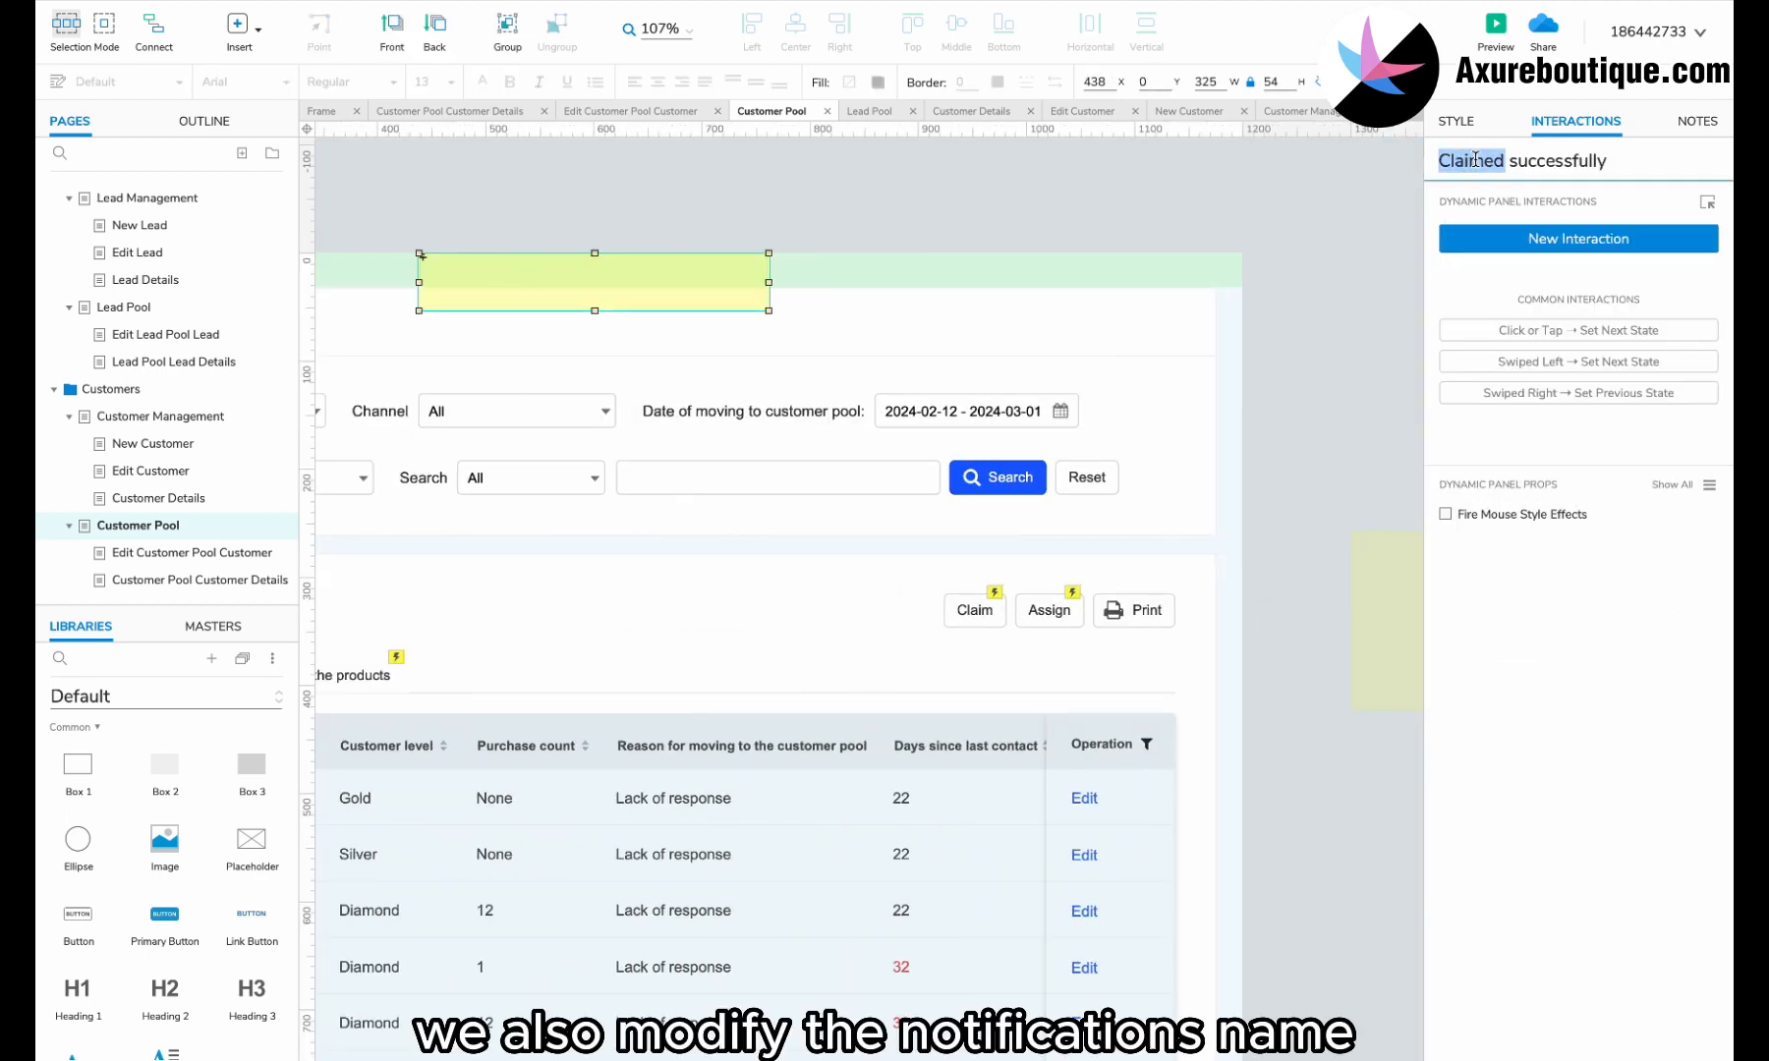
text(Assign)
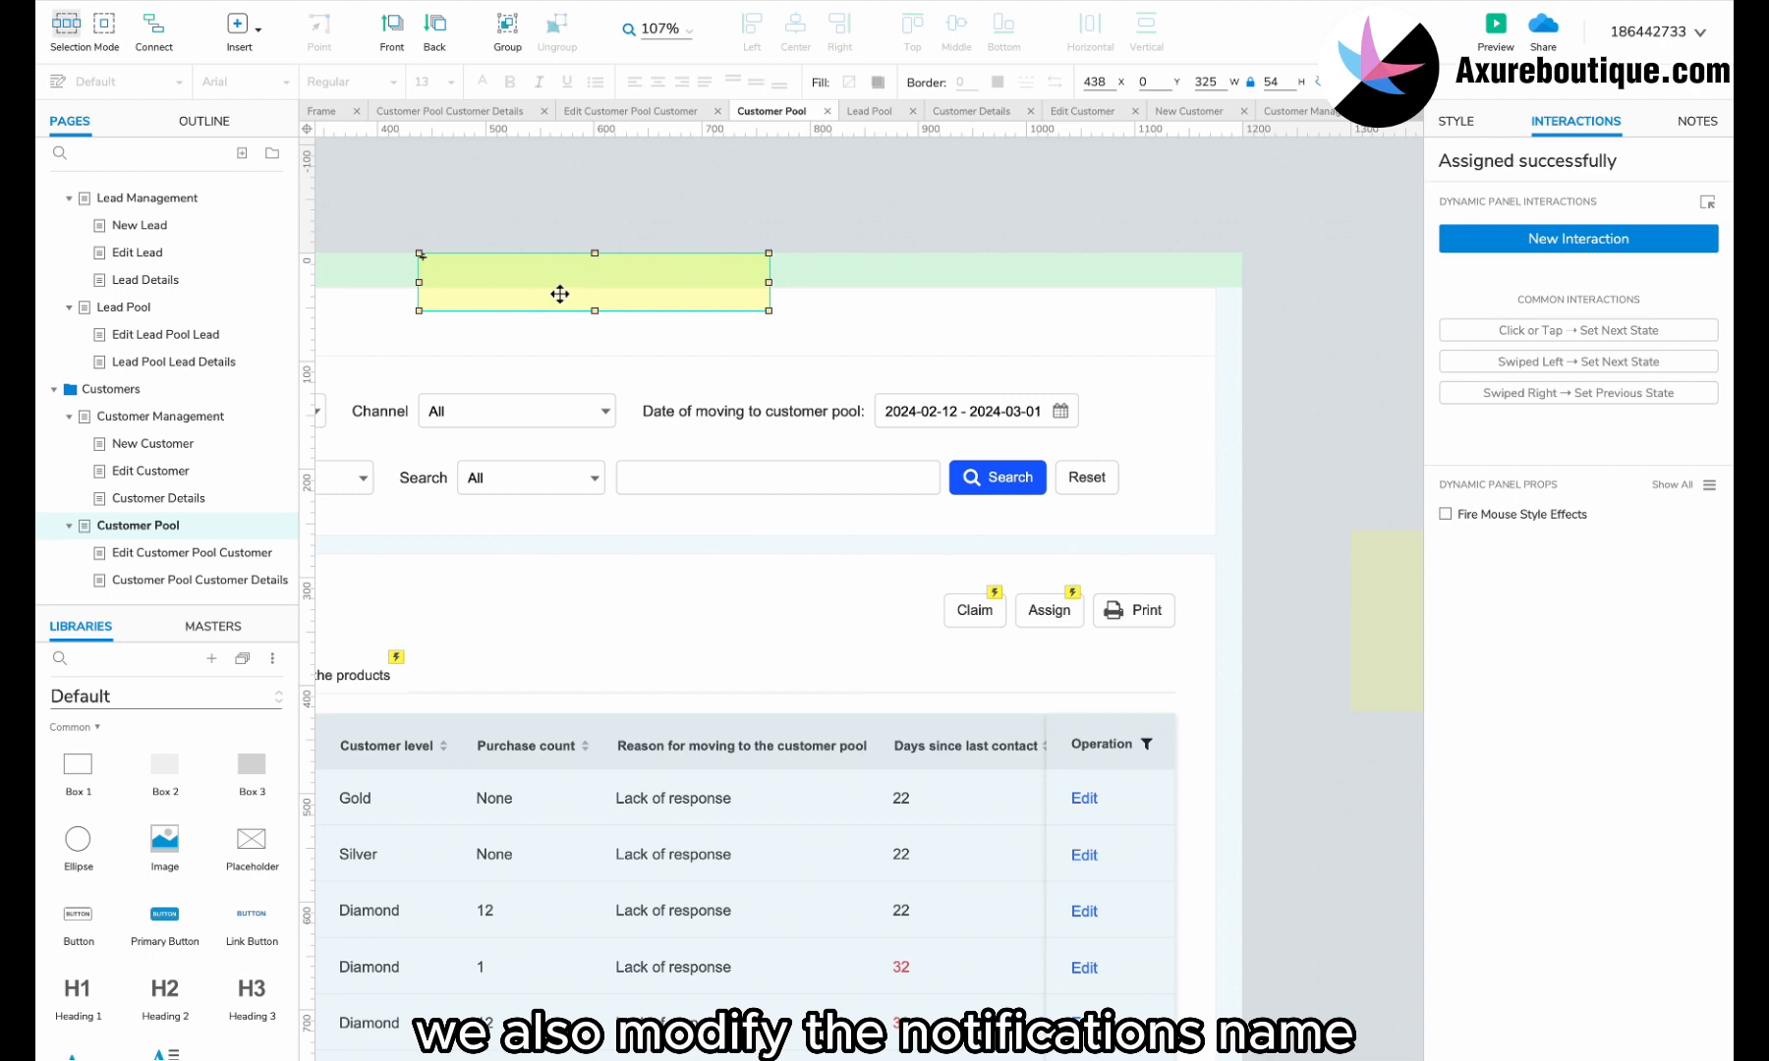
double_click(559, 294)
click(854, 236)
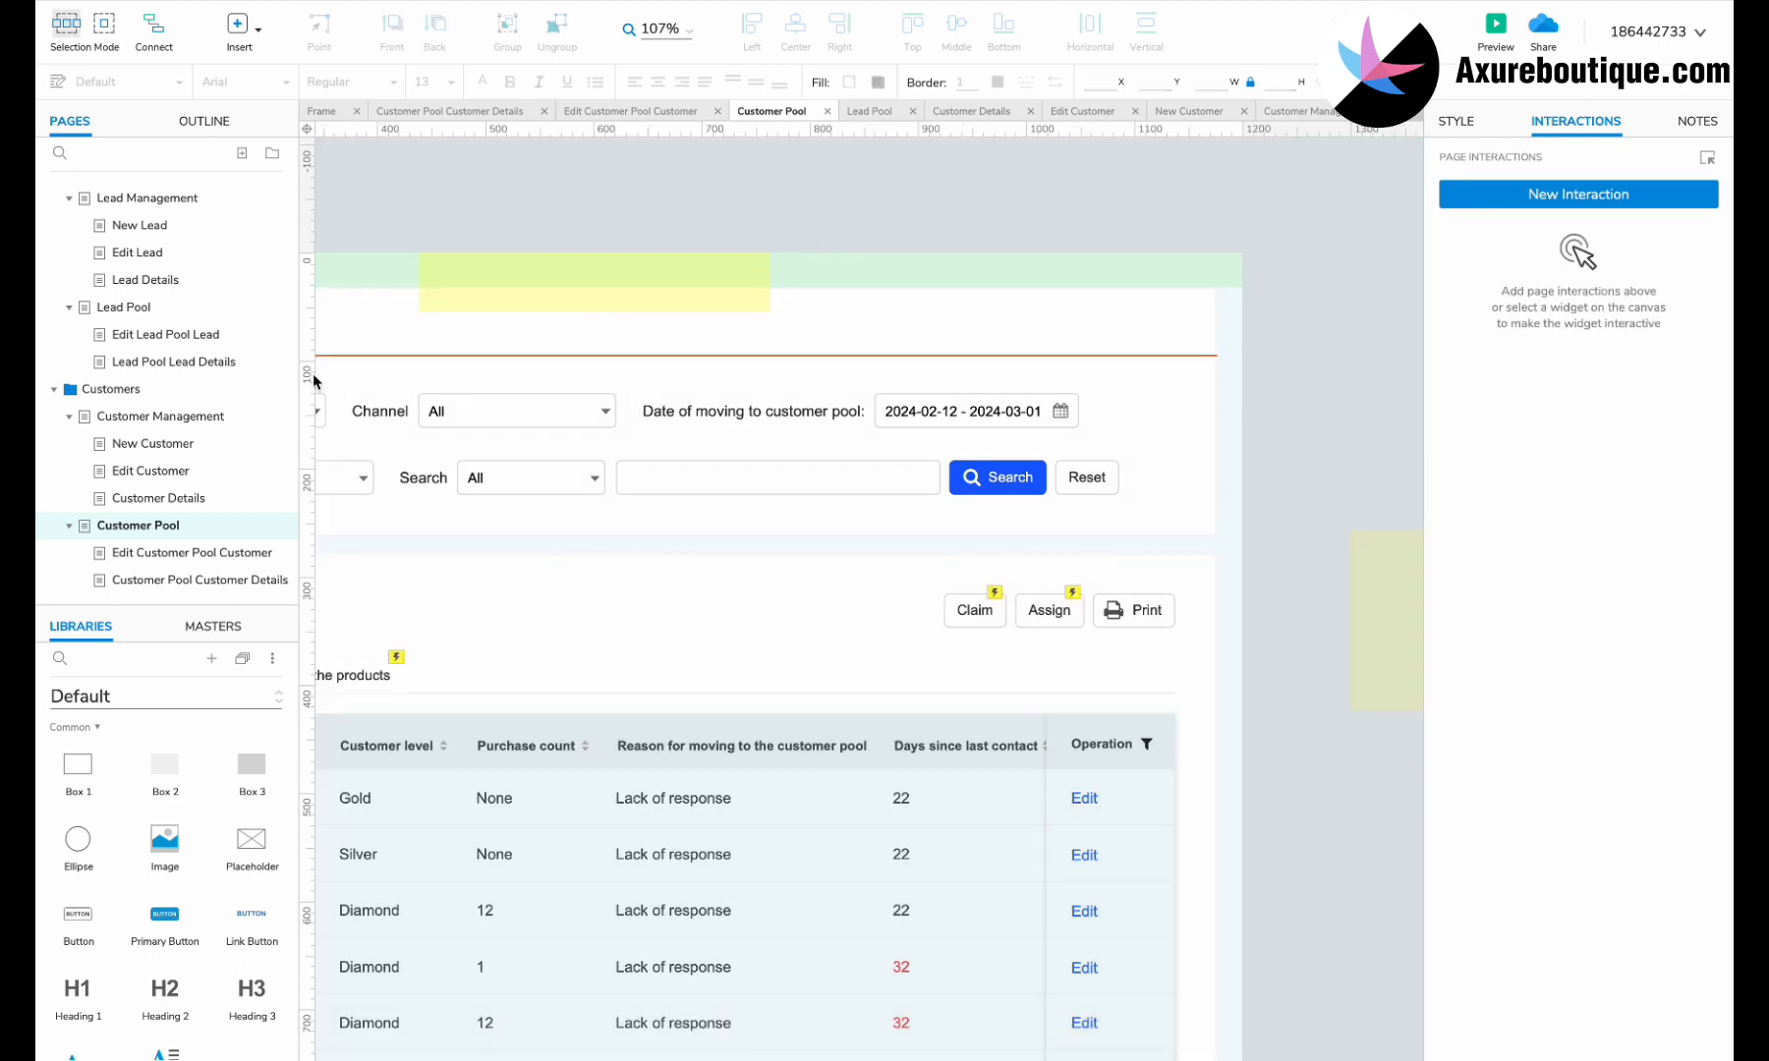
Preview the prototype from the Frame page in the browser and open its Customer Pool page.
scroll(196, 393, up, 2)
click(125, 193)
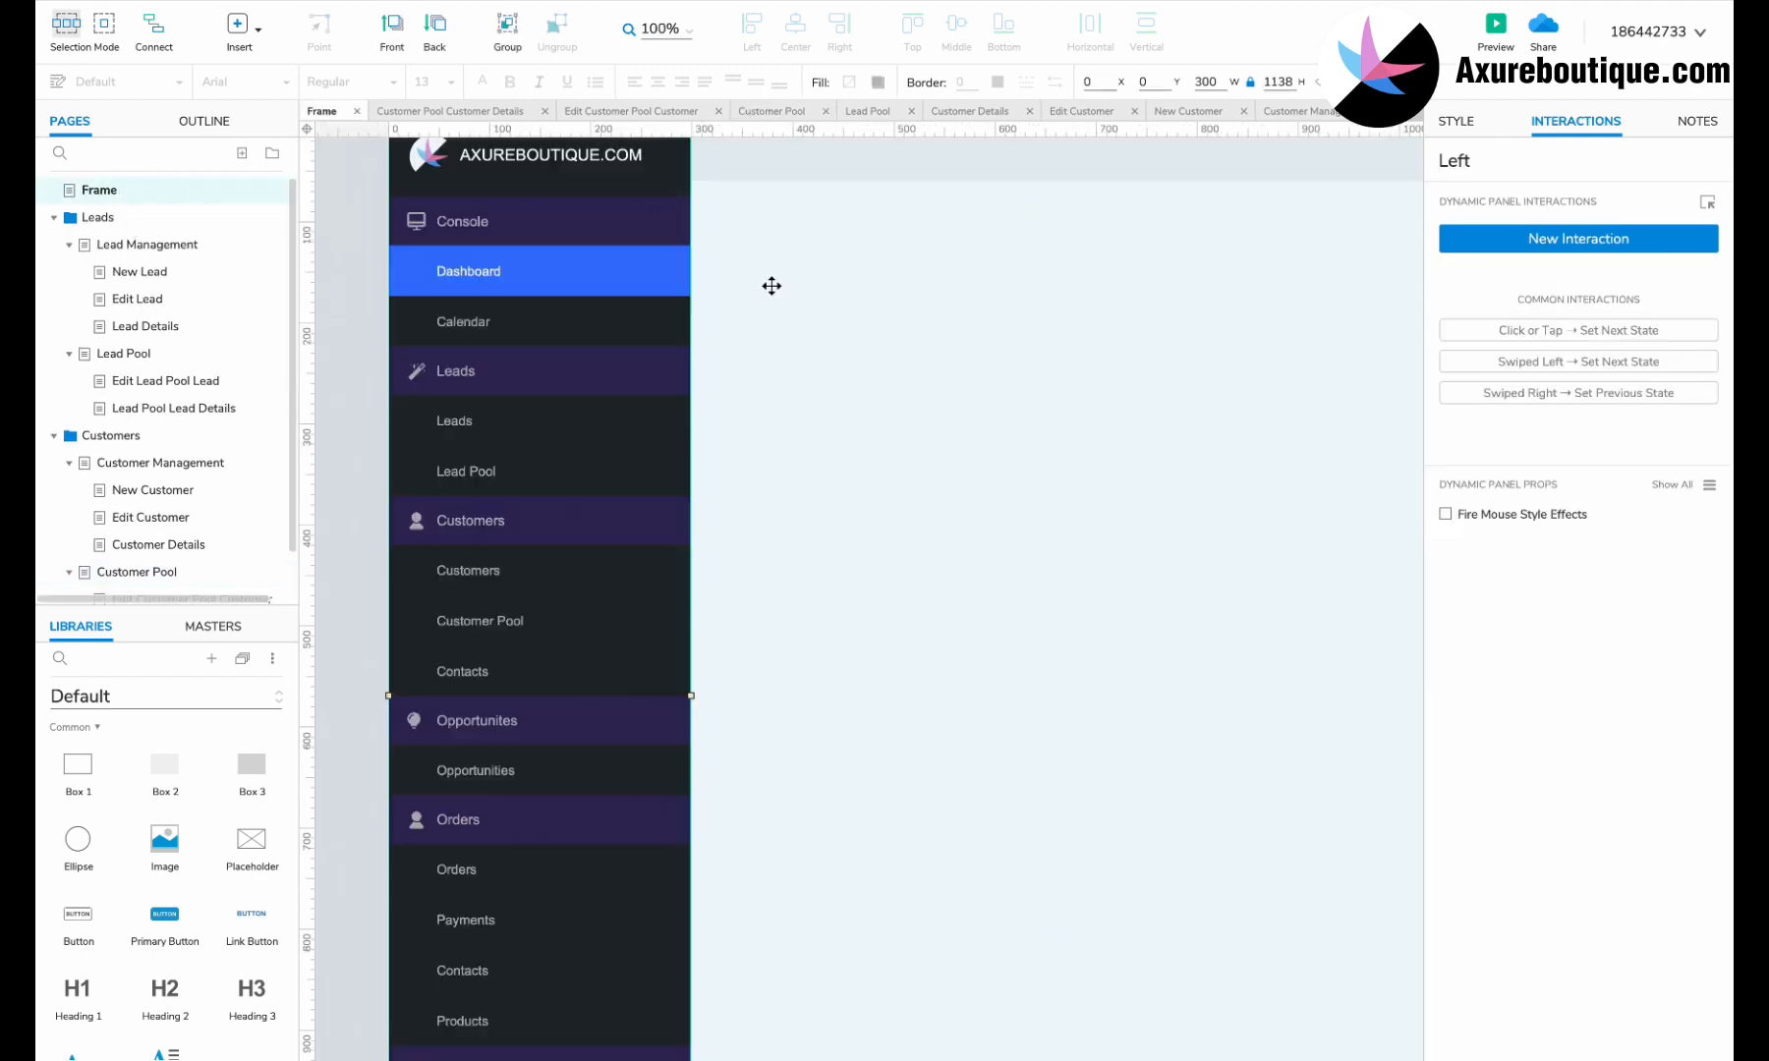
click(1495, 29)
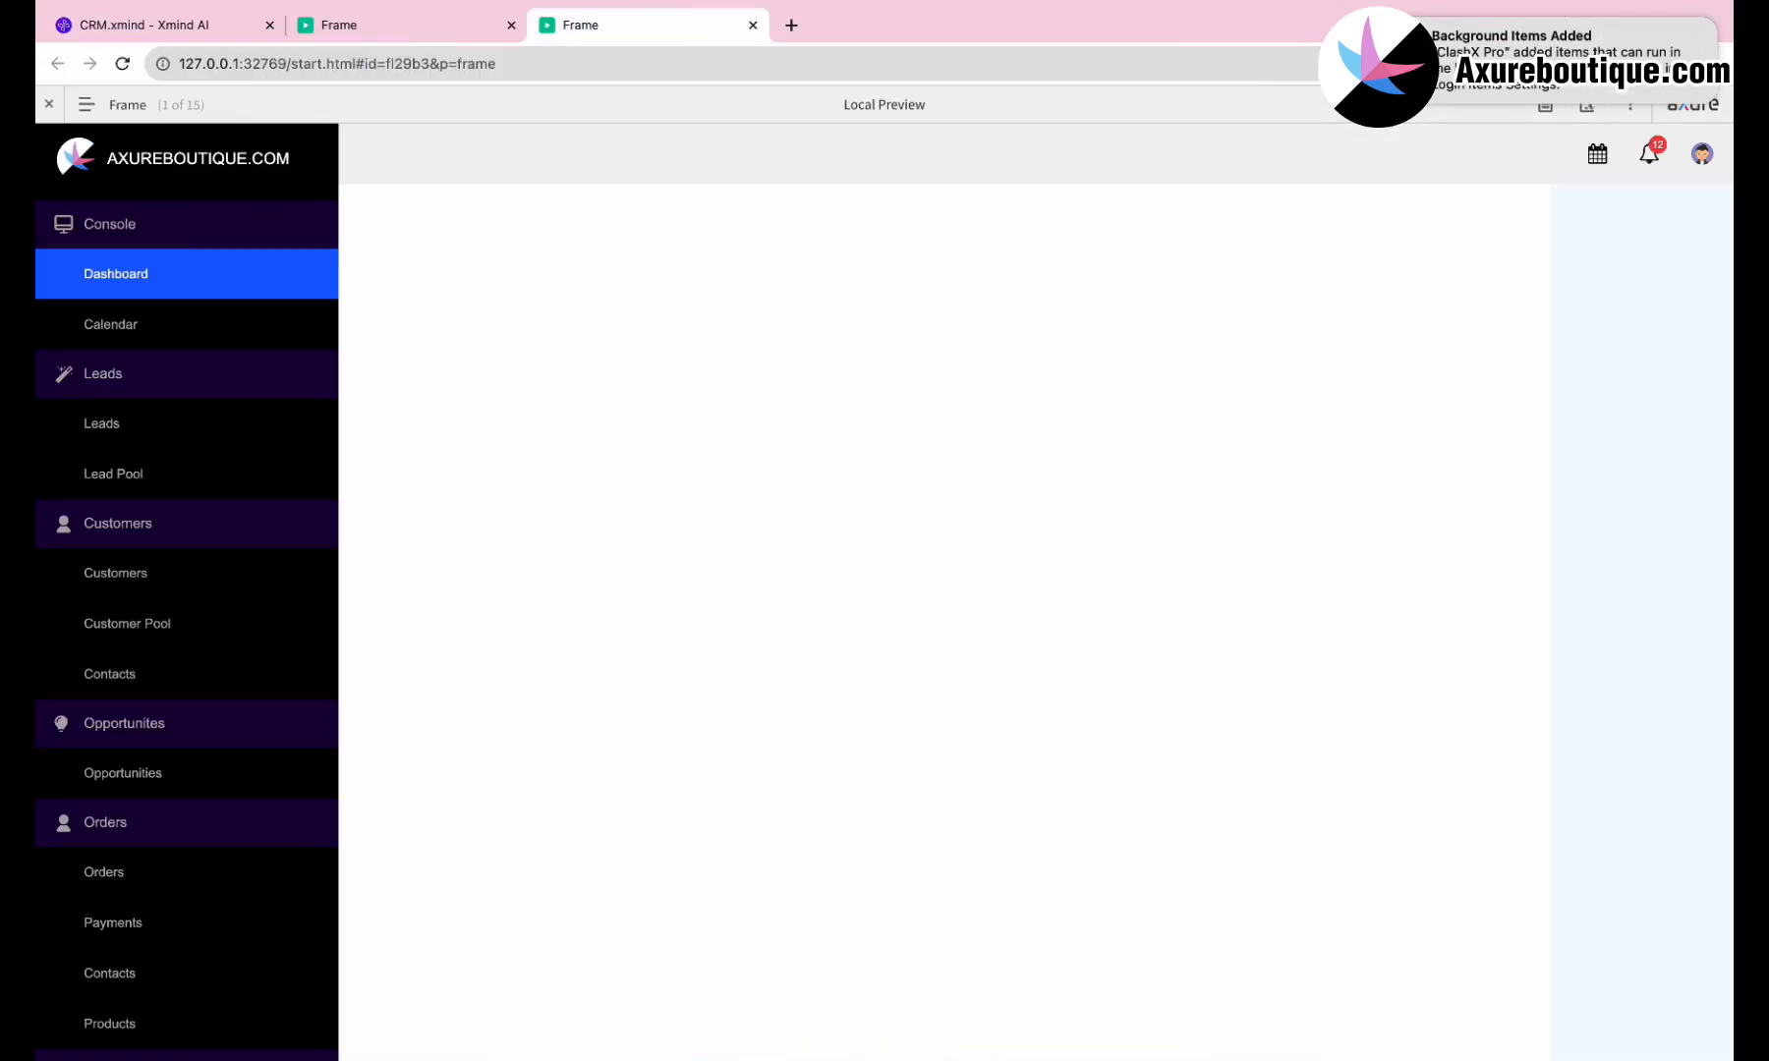
click(152, 639)
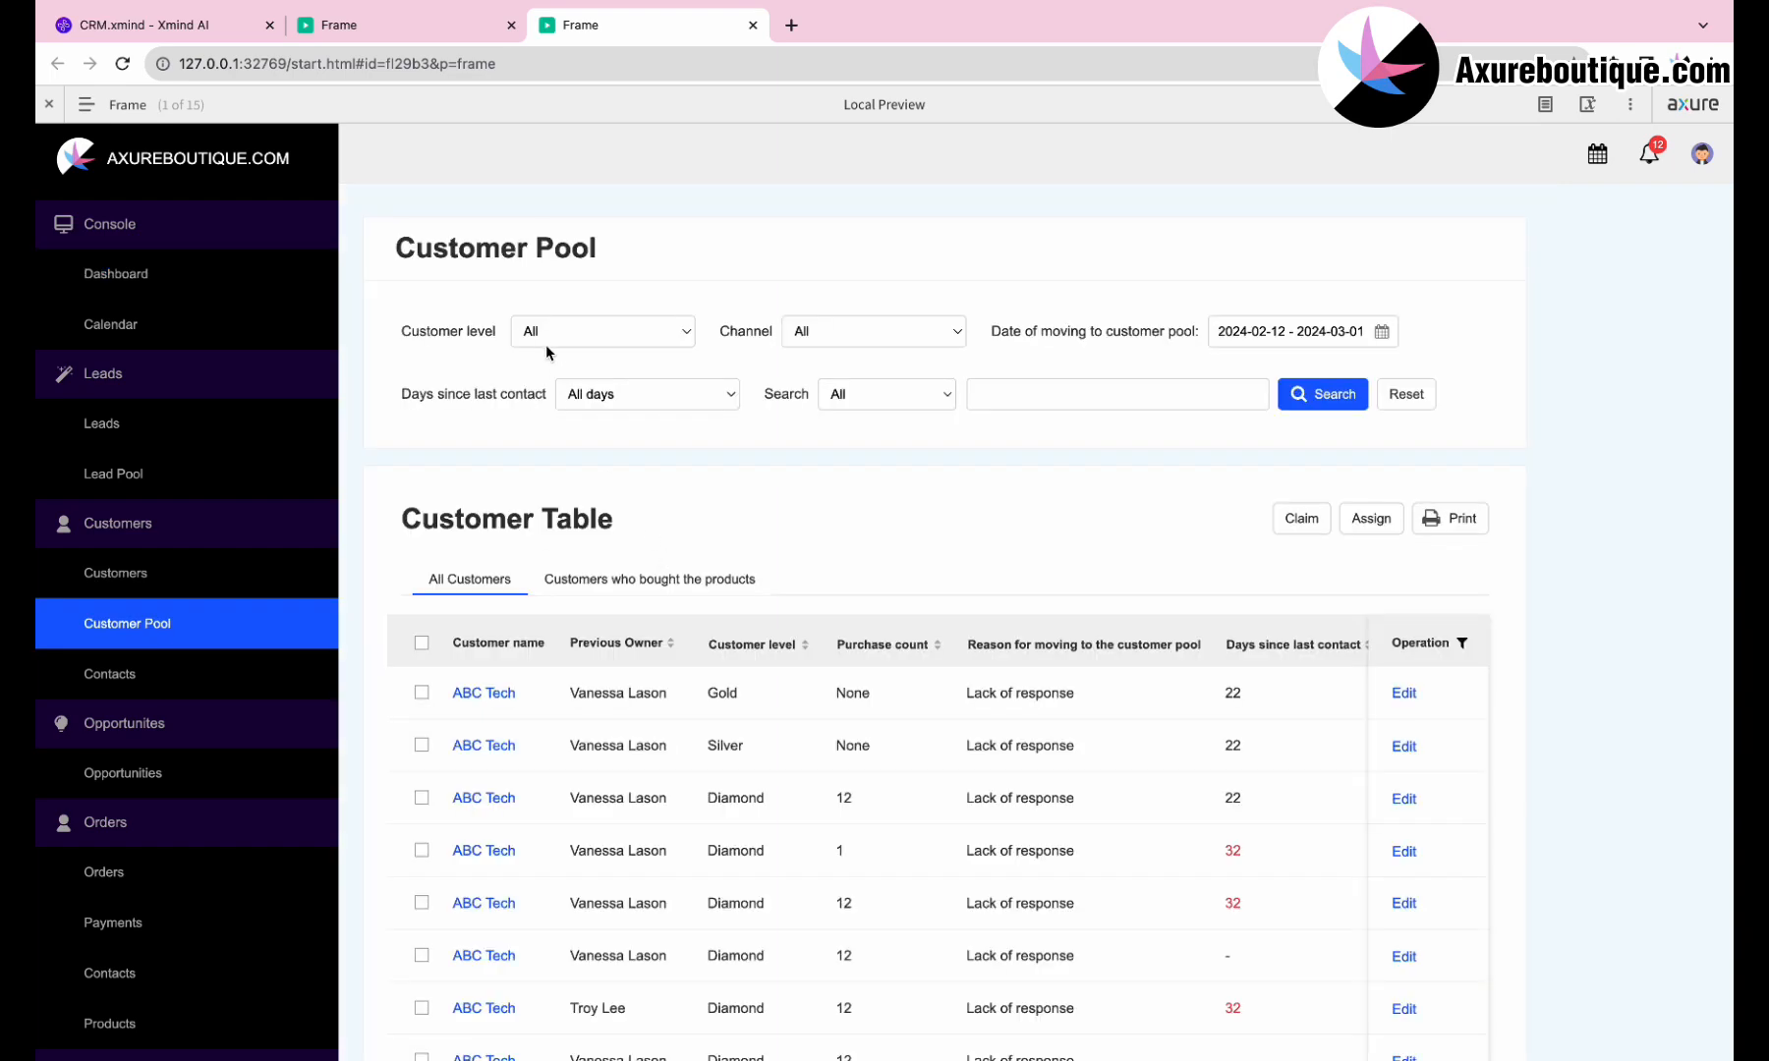
Test the Customer Pool filters with Gold, Live Chat, 21-30 days and Previous owner, and show the customers who bought the products.
click(546, 344)
click(553, 398)
click(804, 334)
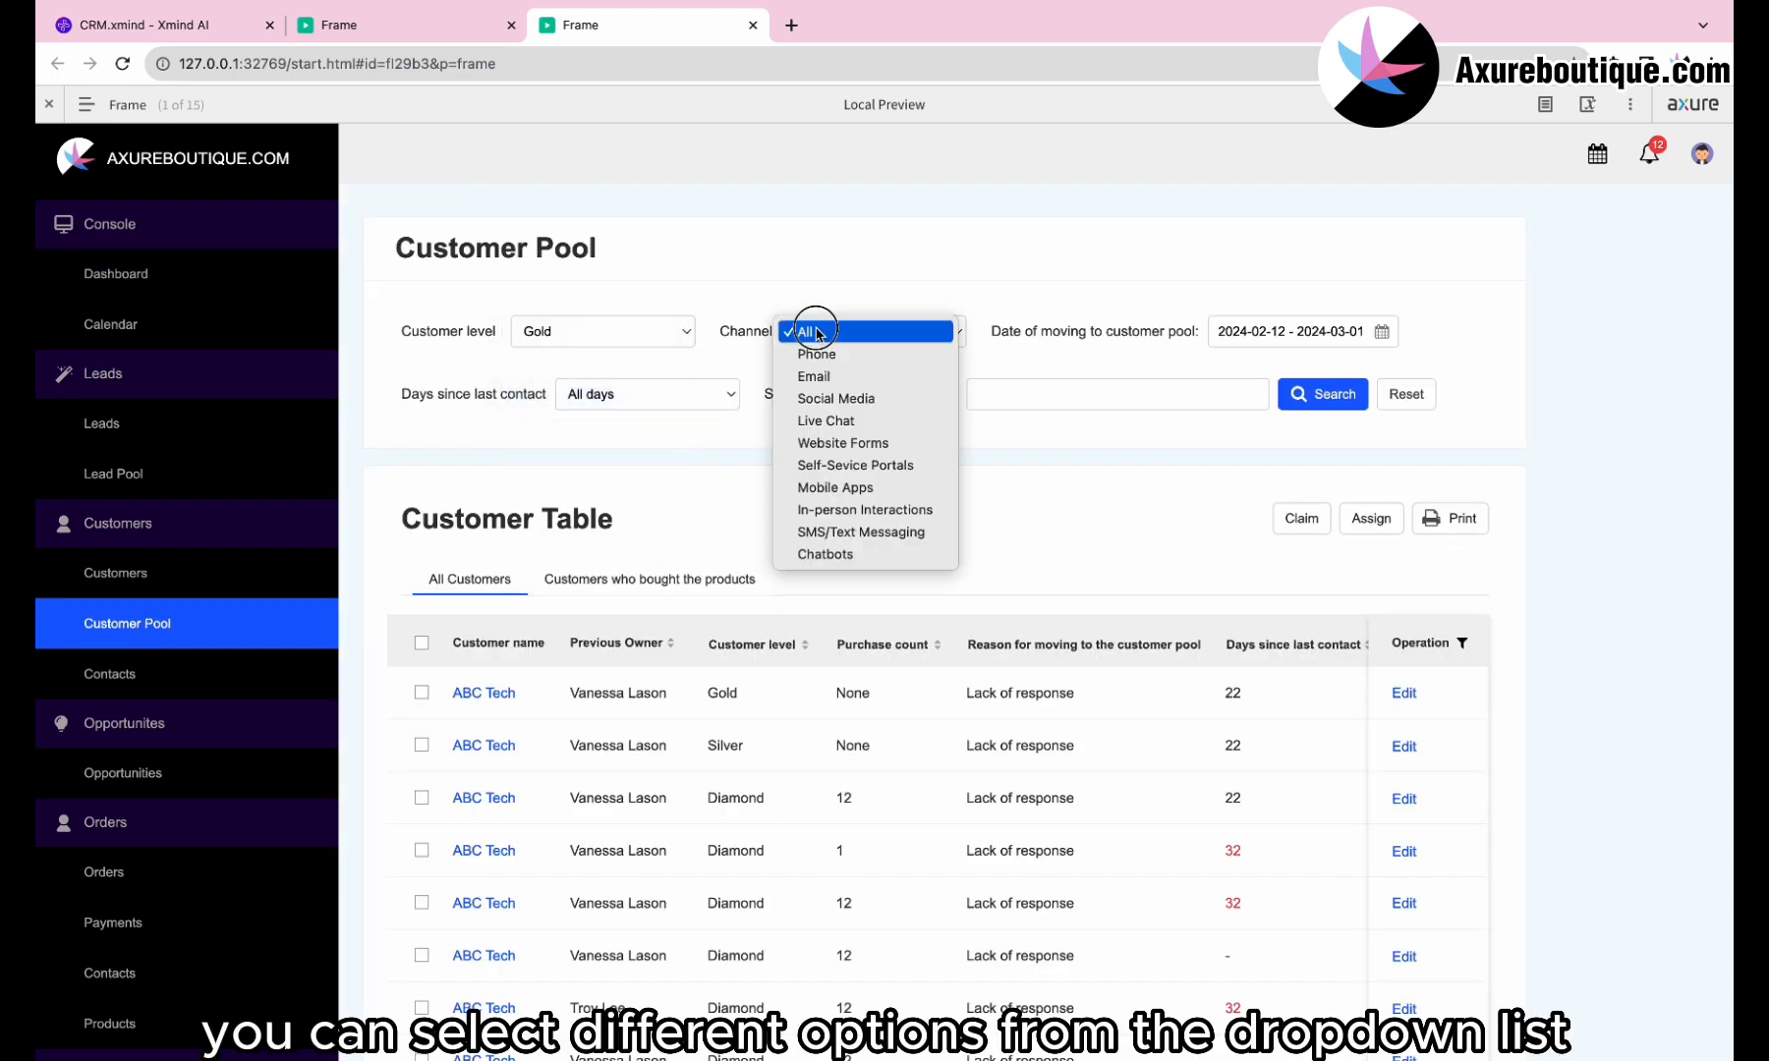
click(827, 419)
click(683, 406)
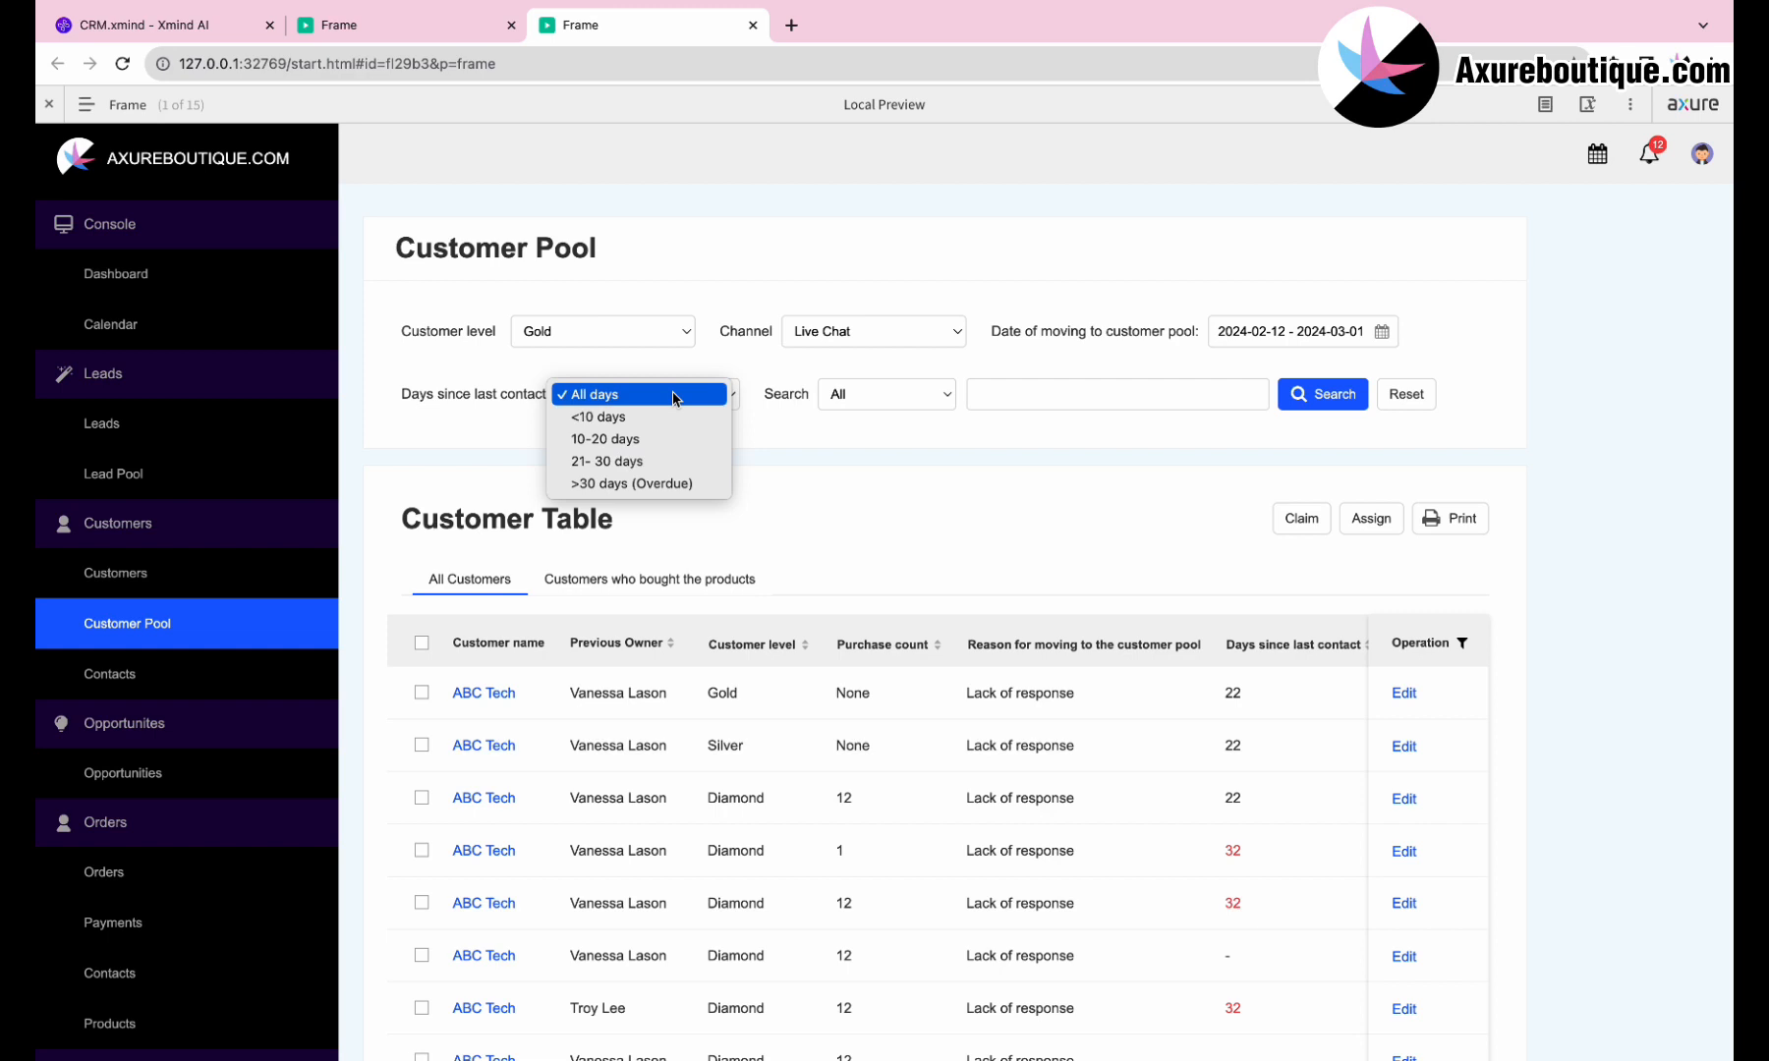
click(639, 460)
click(879, 395)
click(876, 439)
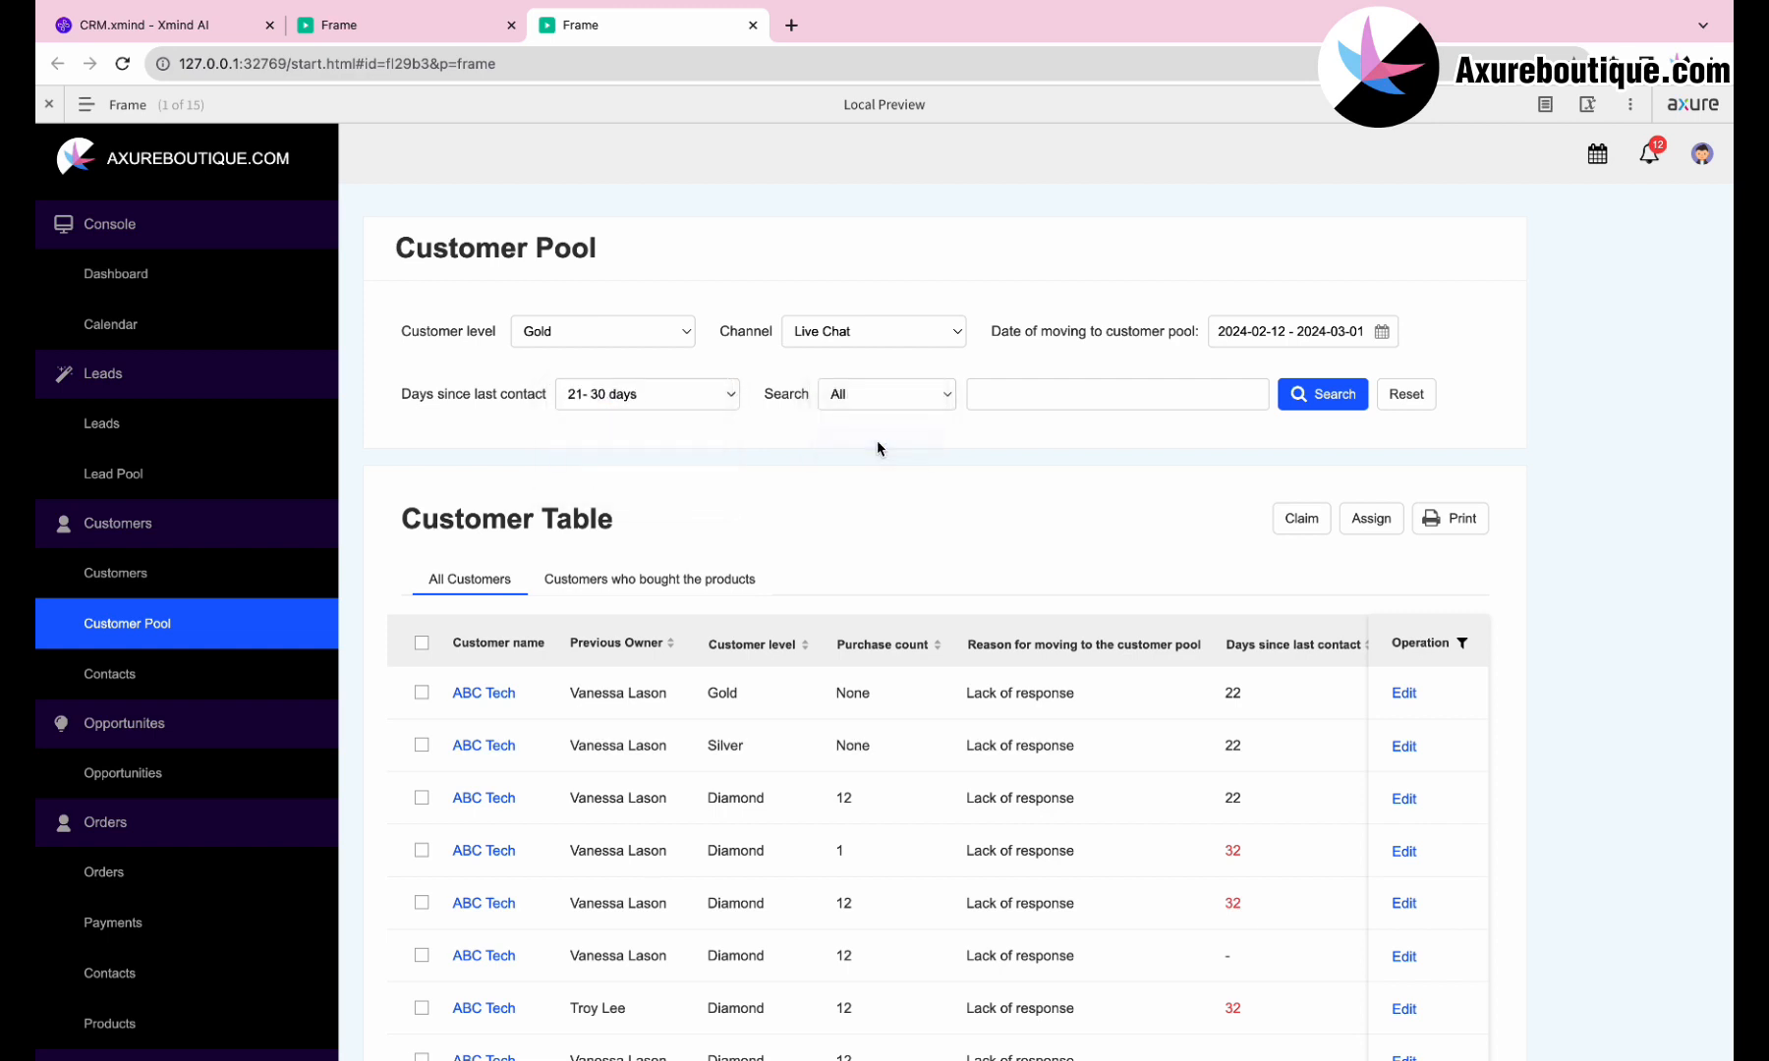
click(1304, 394)
click(680, 585)
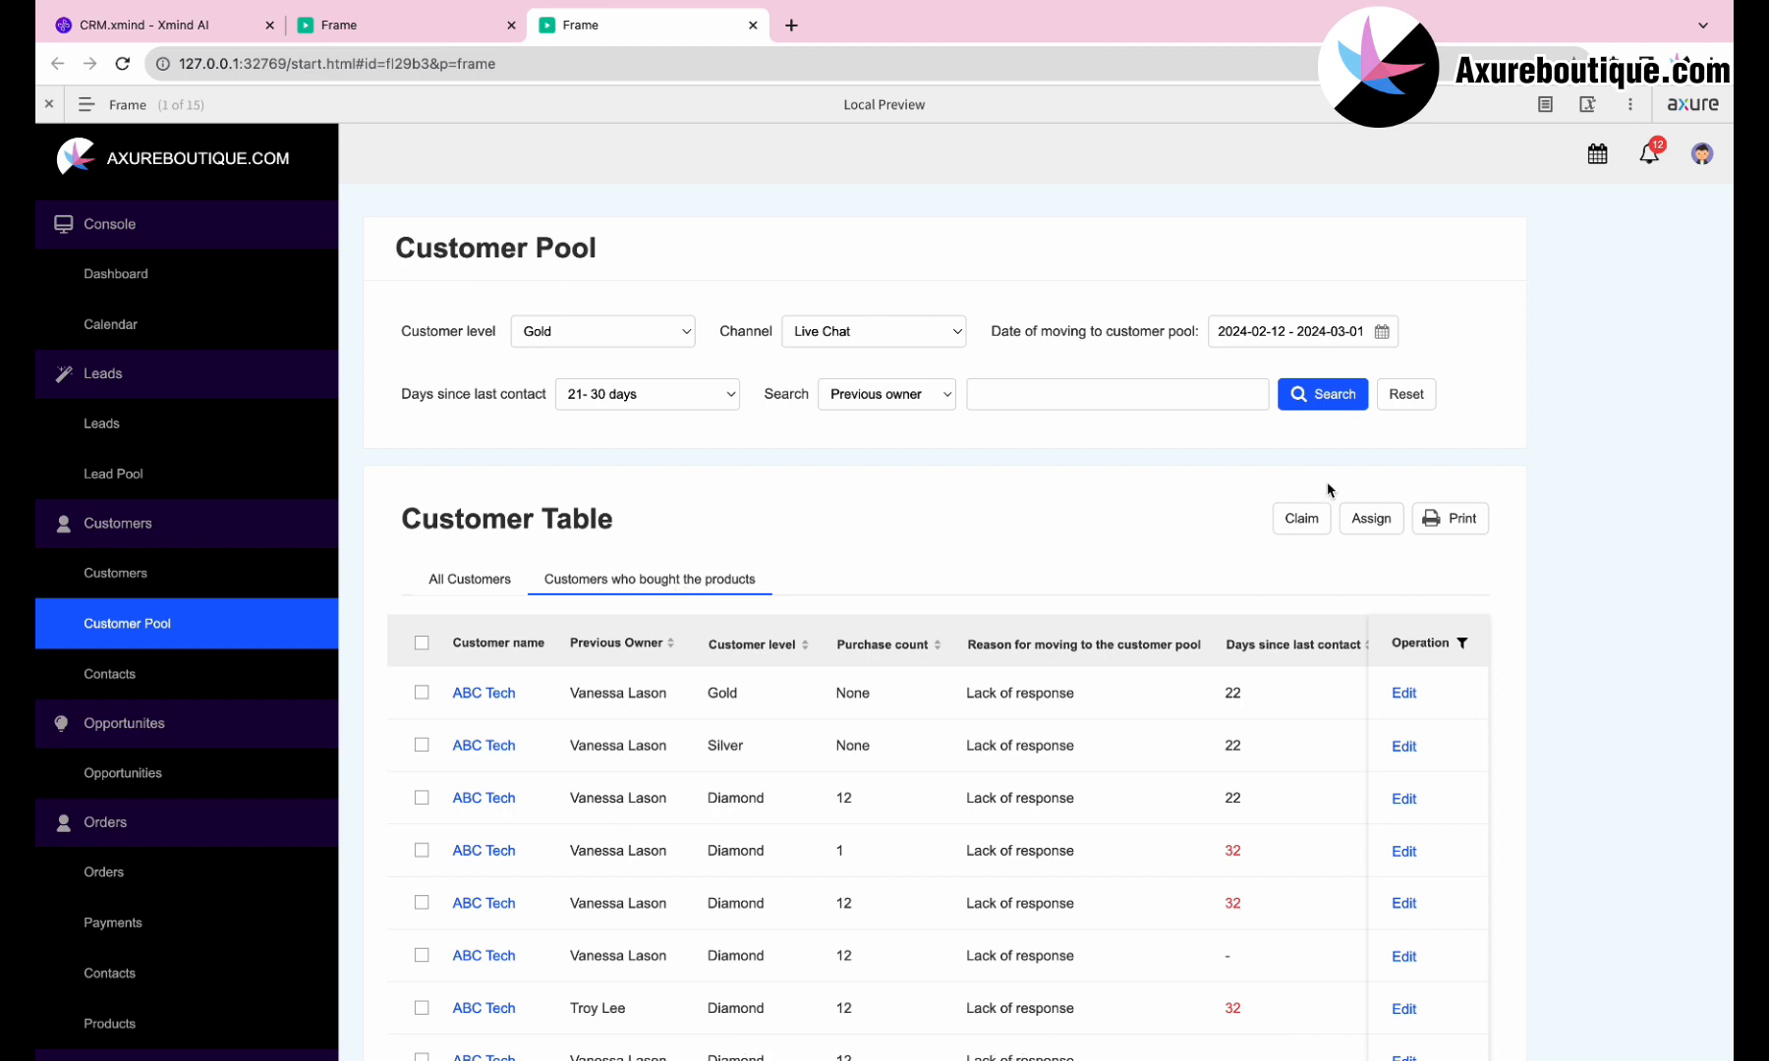
Select the table's first customer, test claiming it and assign it to the preset owner.
click(422, 691)
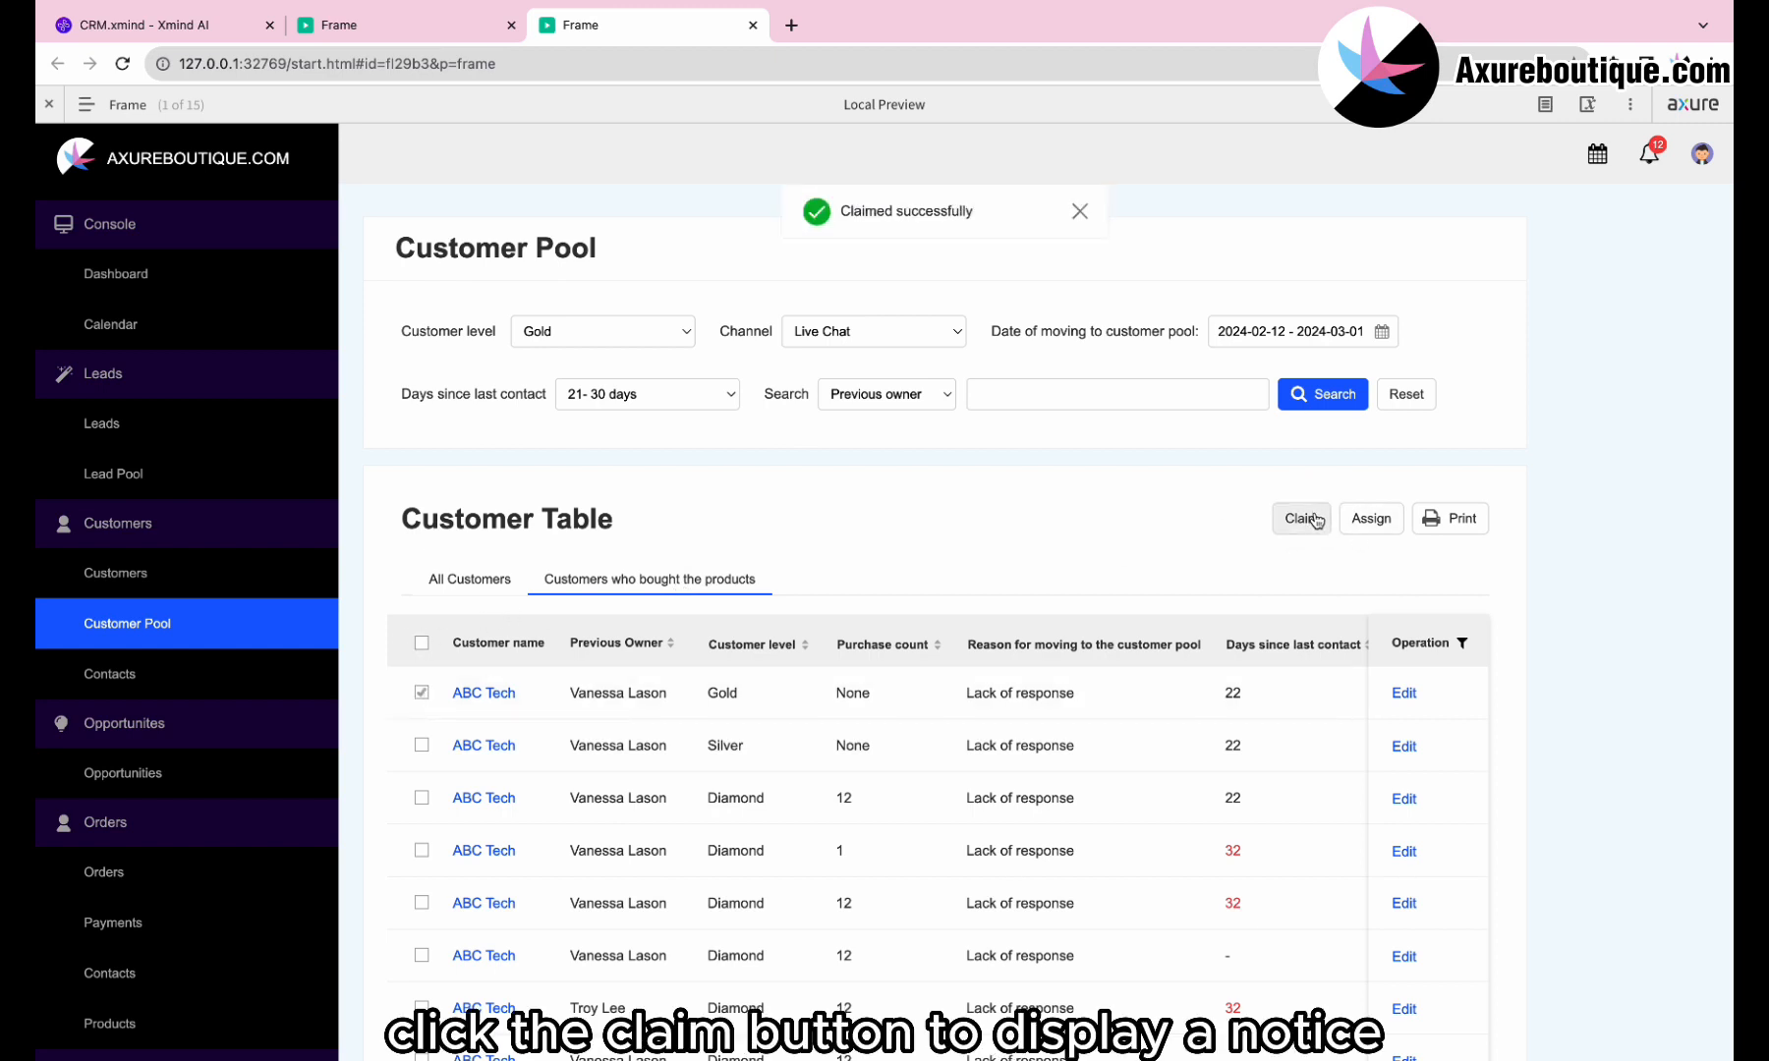
click(1387, 519)
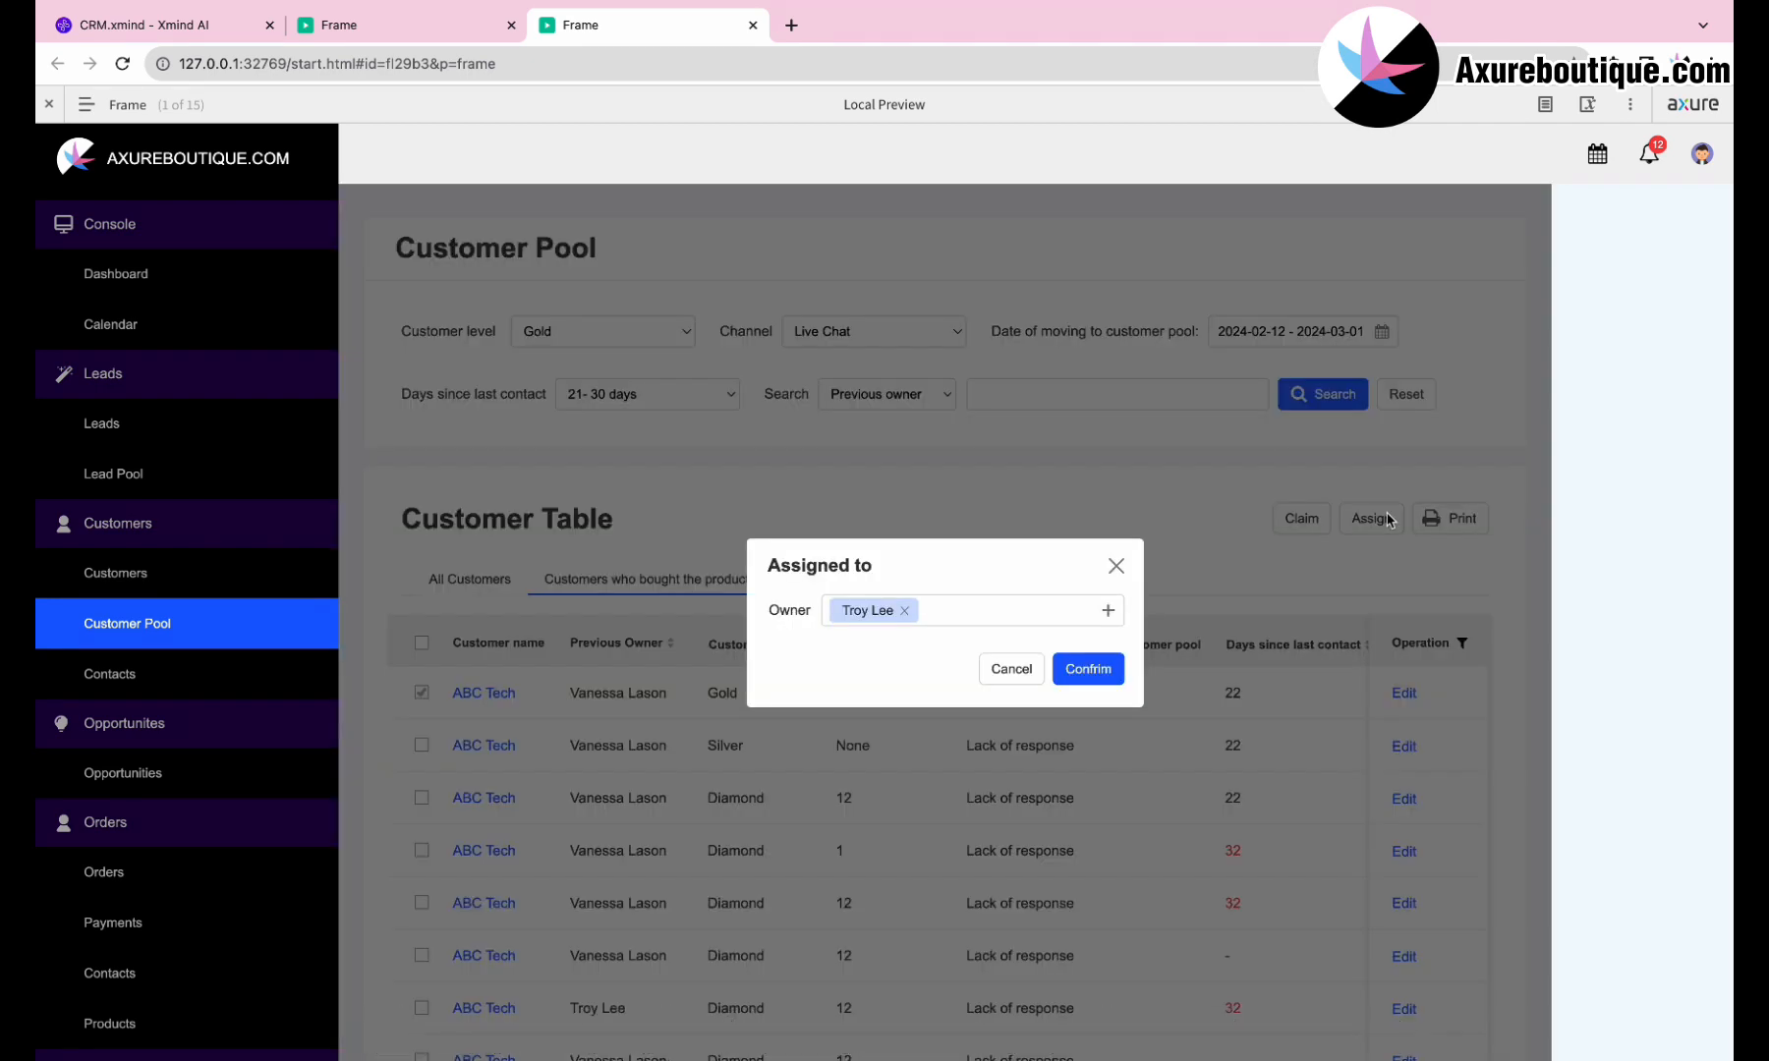
click(1085, 669)
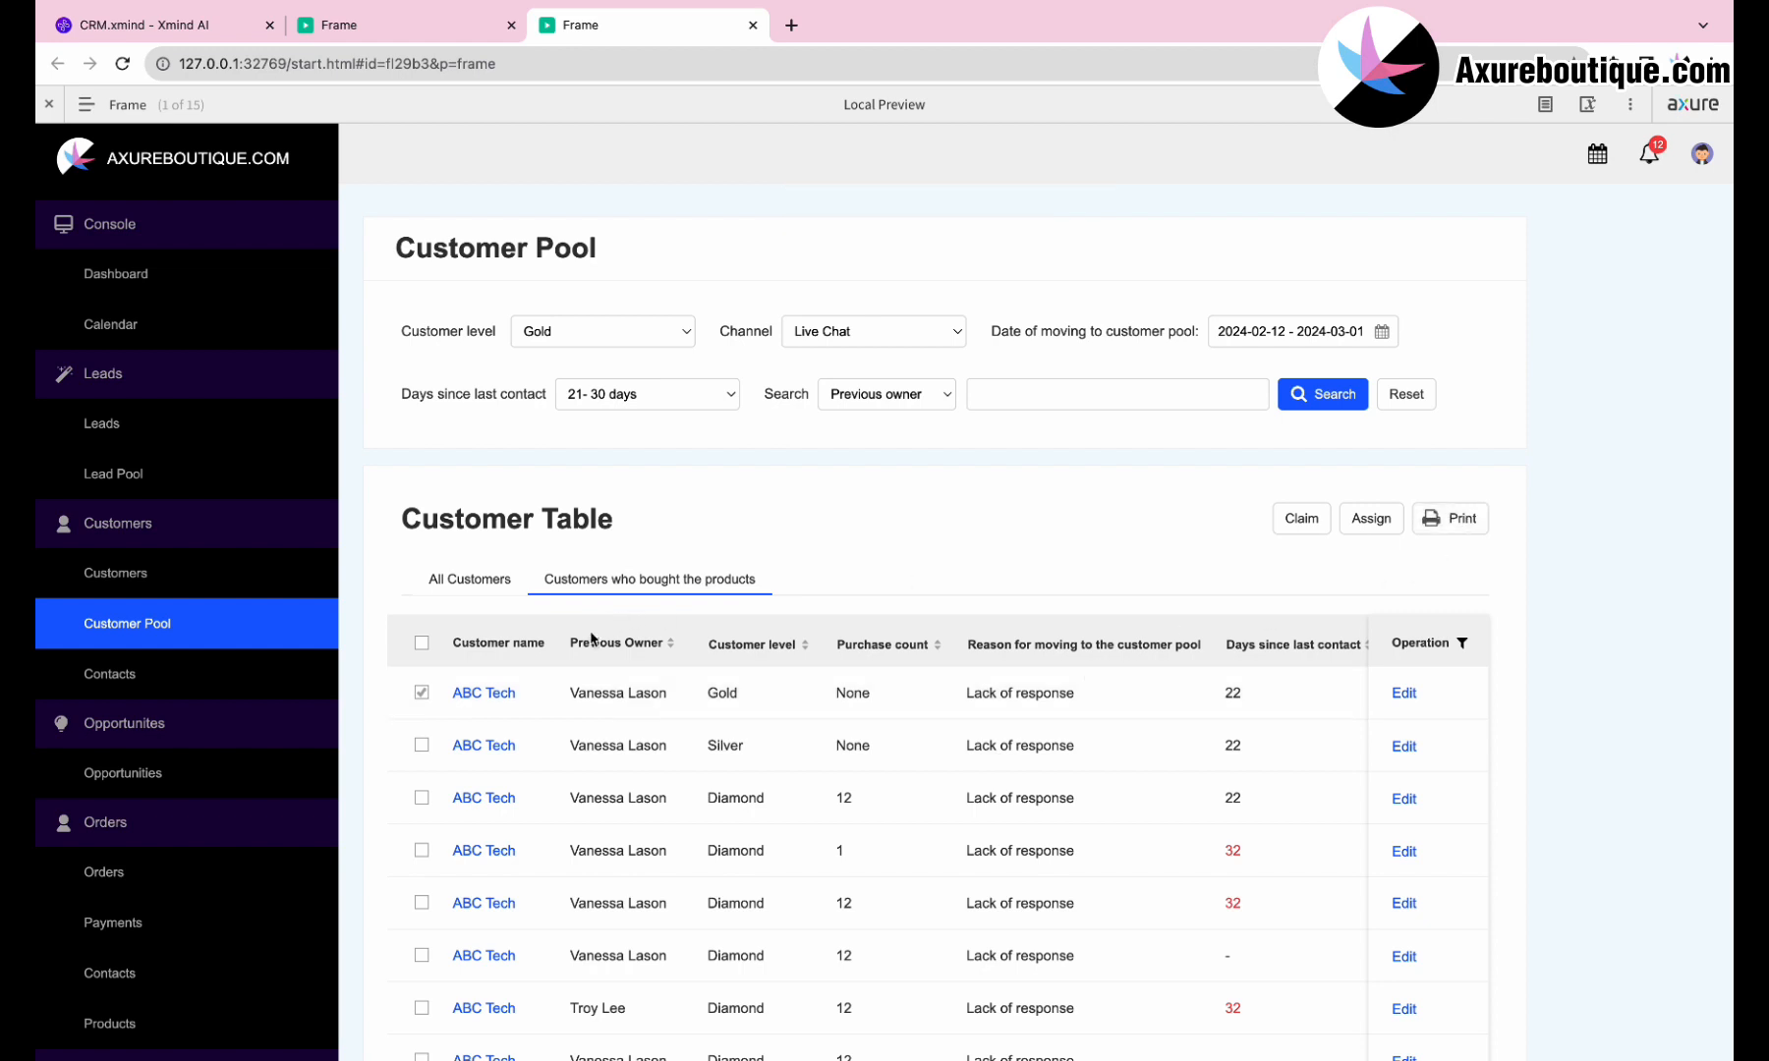
Check the Customer Table's further columns, then submit the first customer's edit form and return to the customer pool.
scroll(593, 678, down, 5)
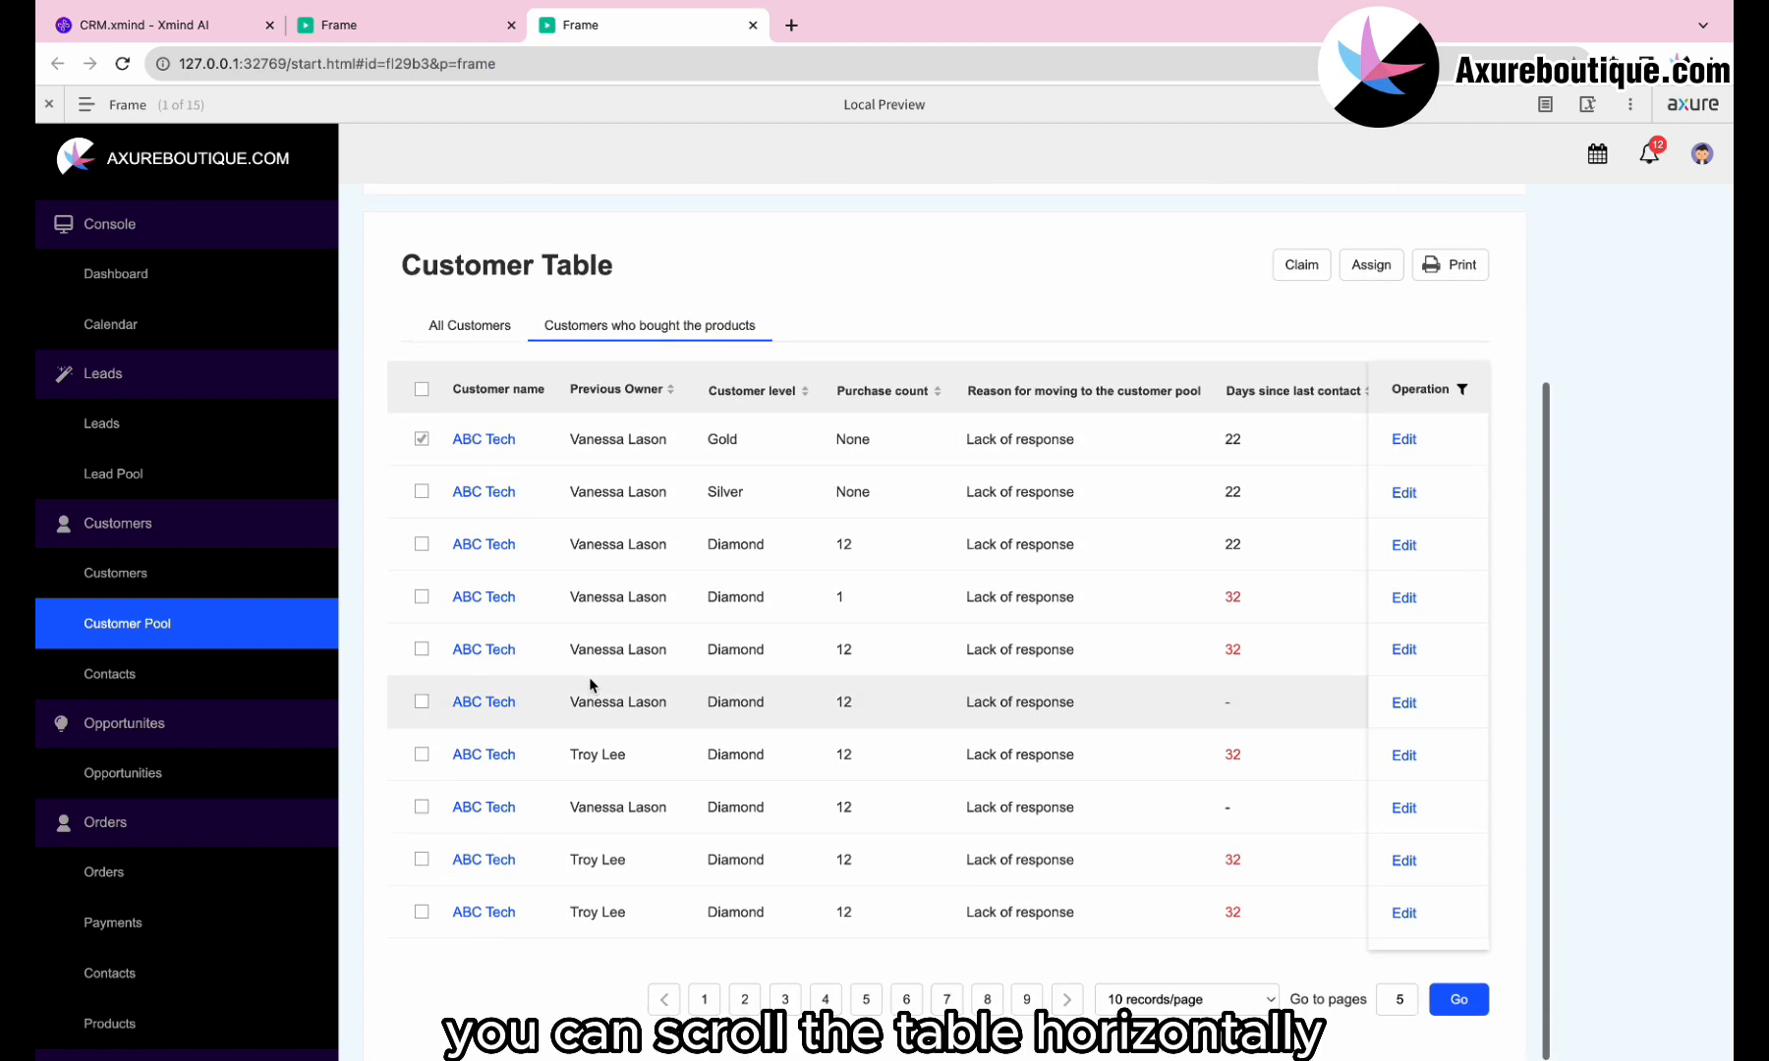
scroll(589, 680, right, 5)
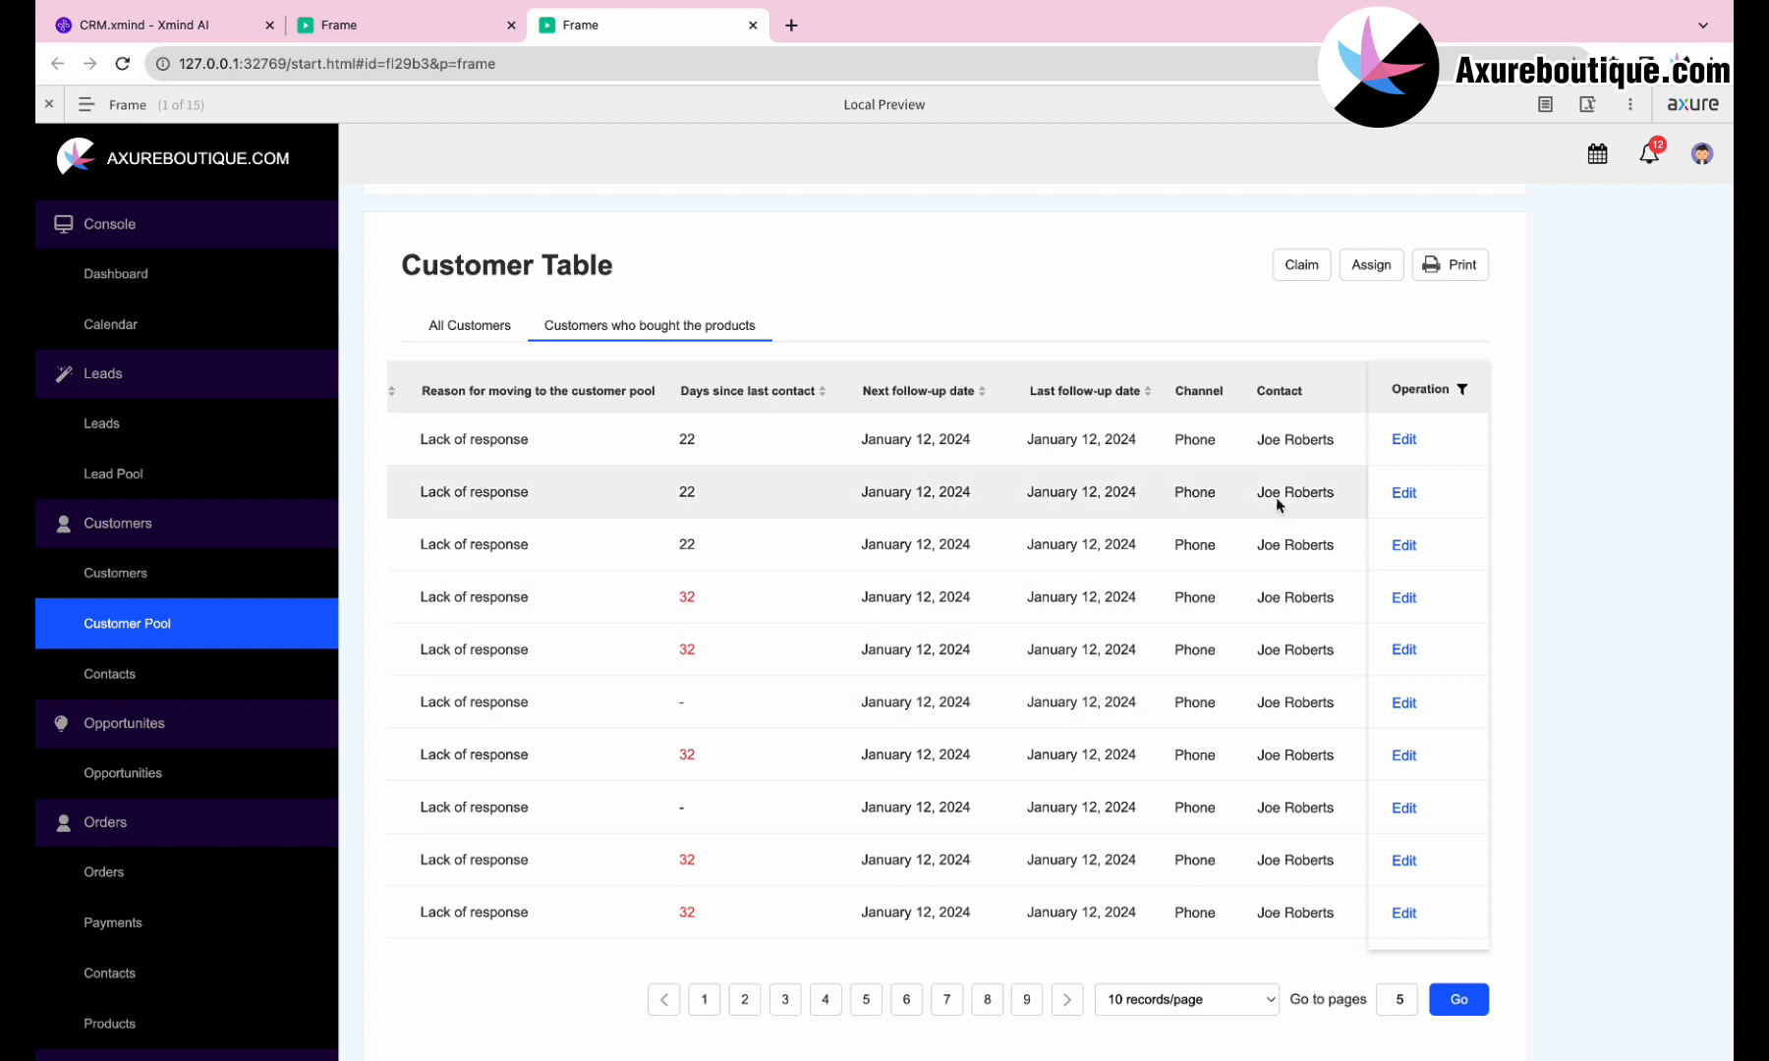
click(1402, 441)
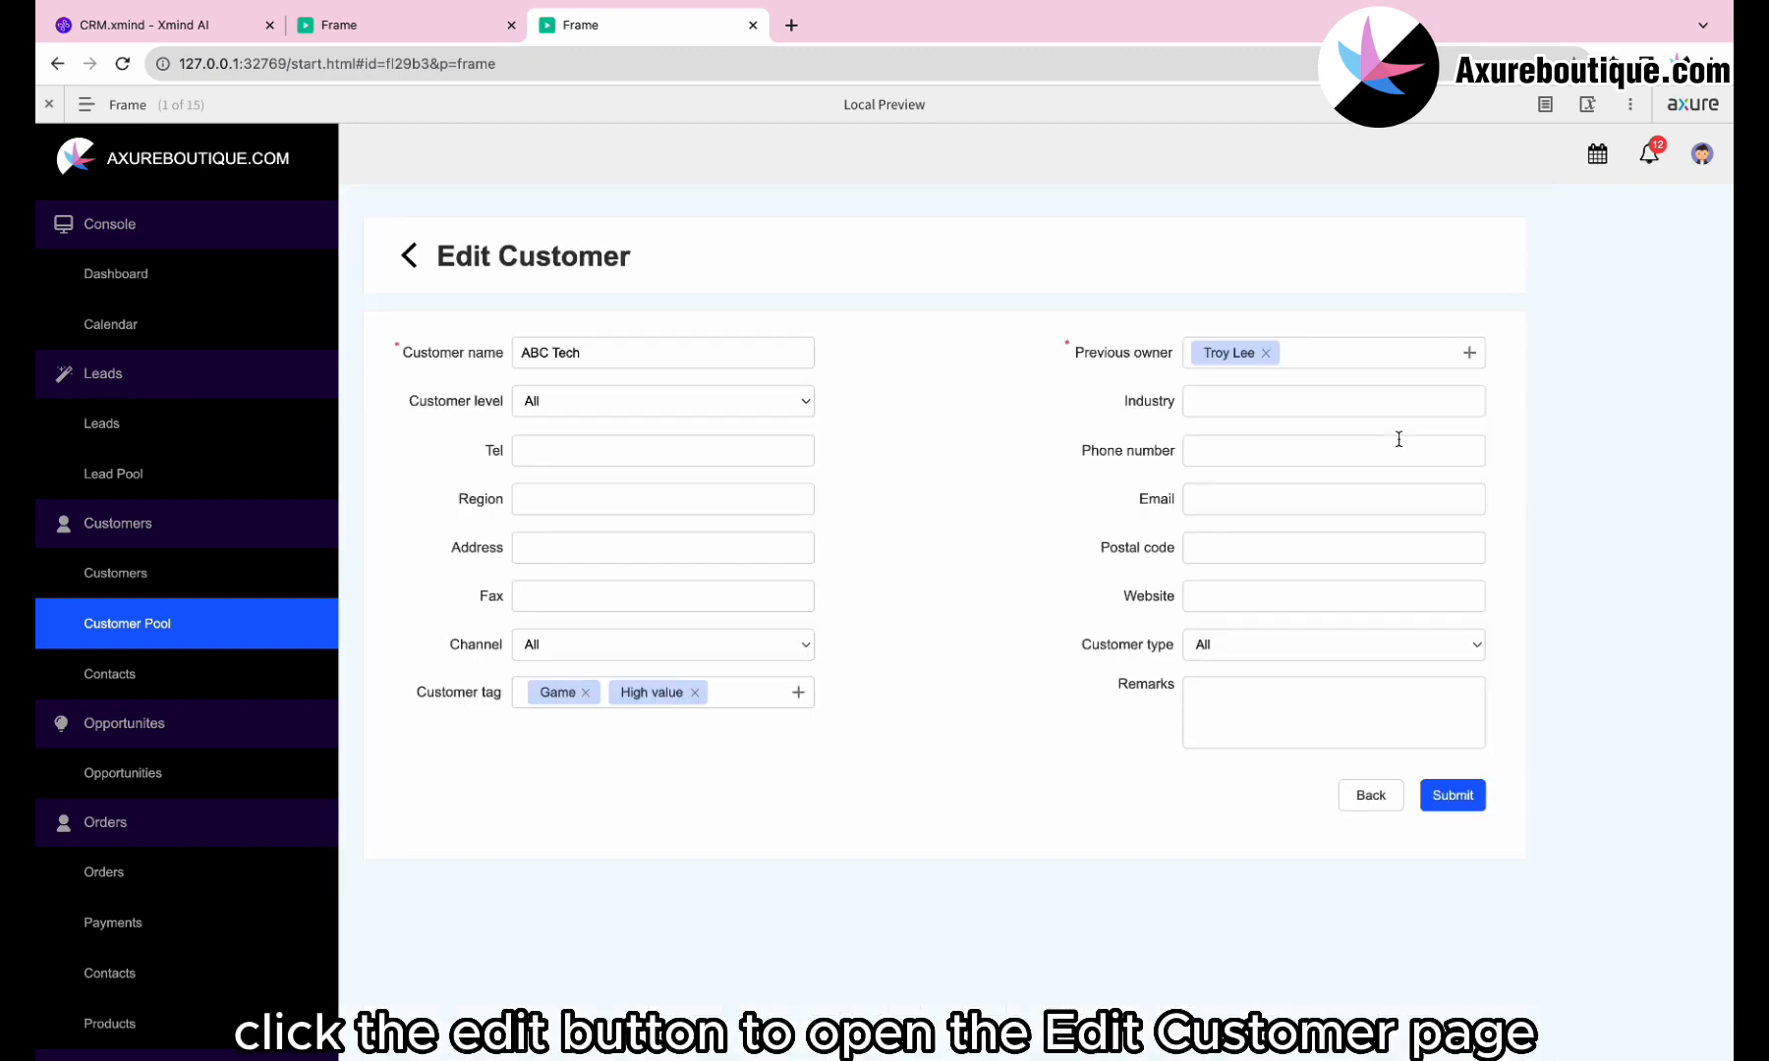
click(1473, 794)
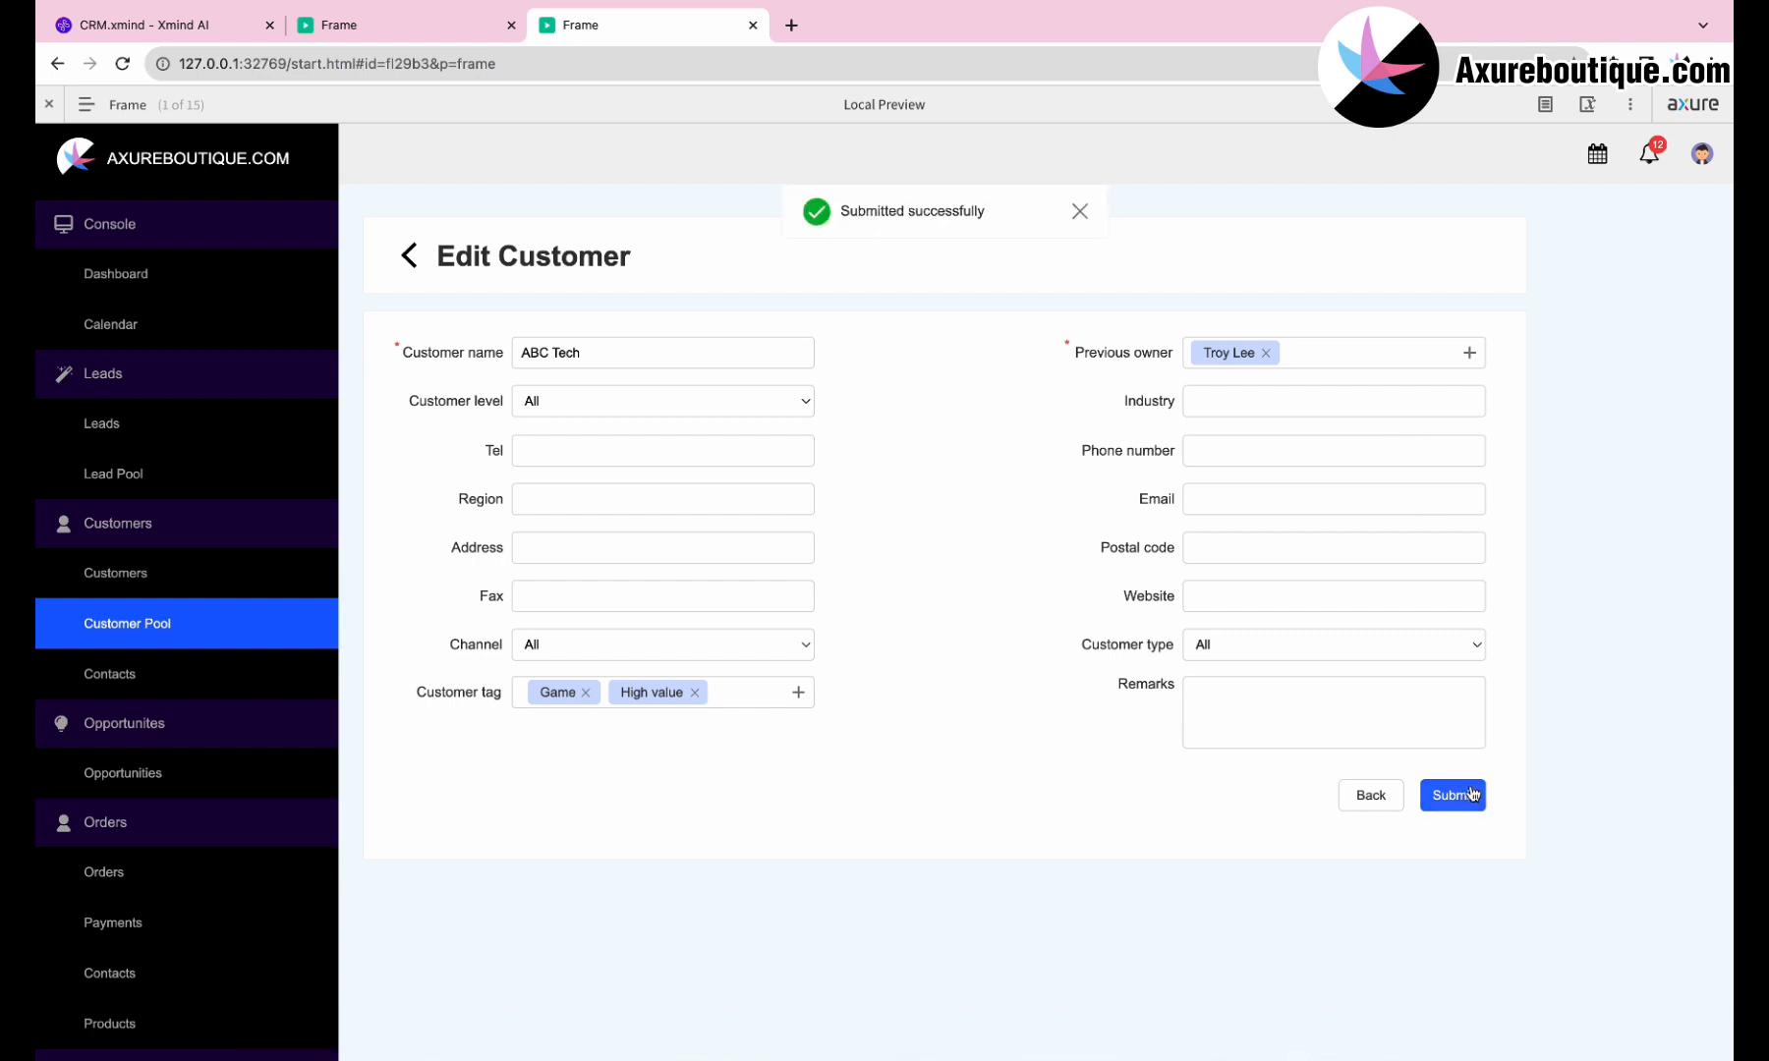
click(405, 260)
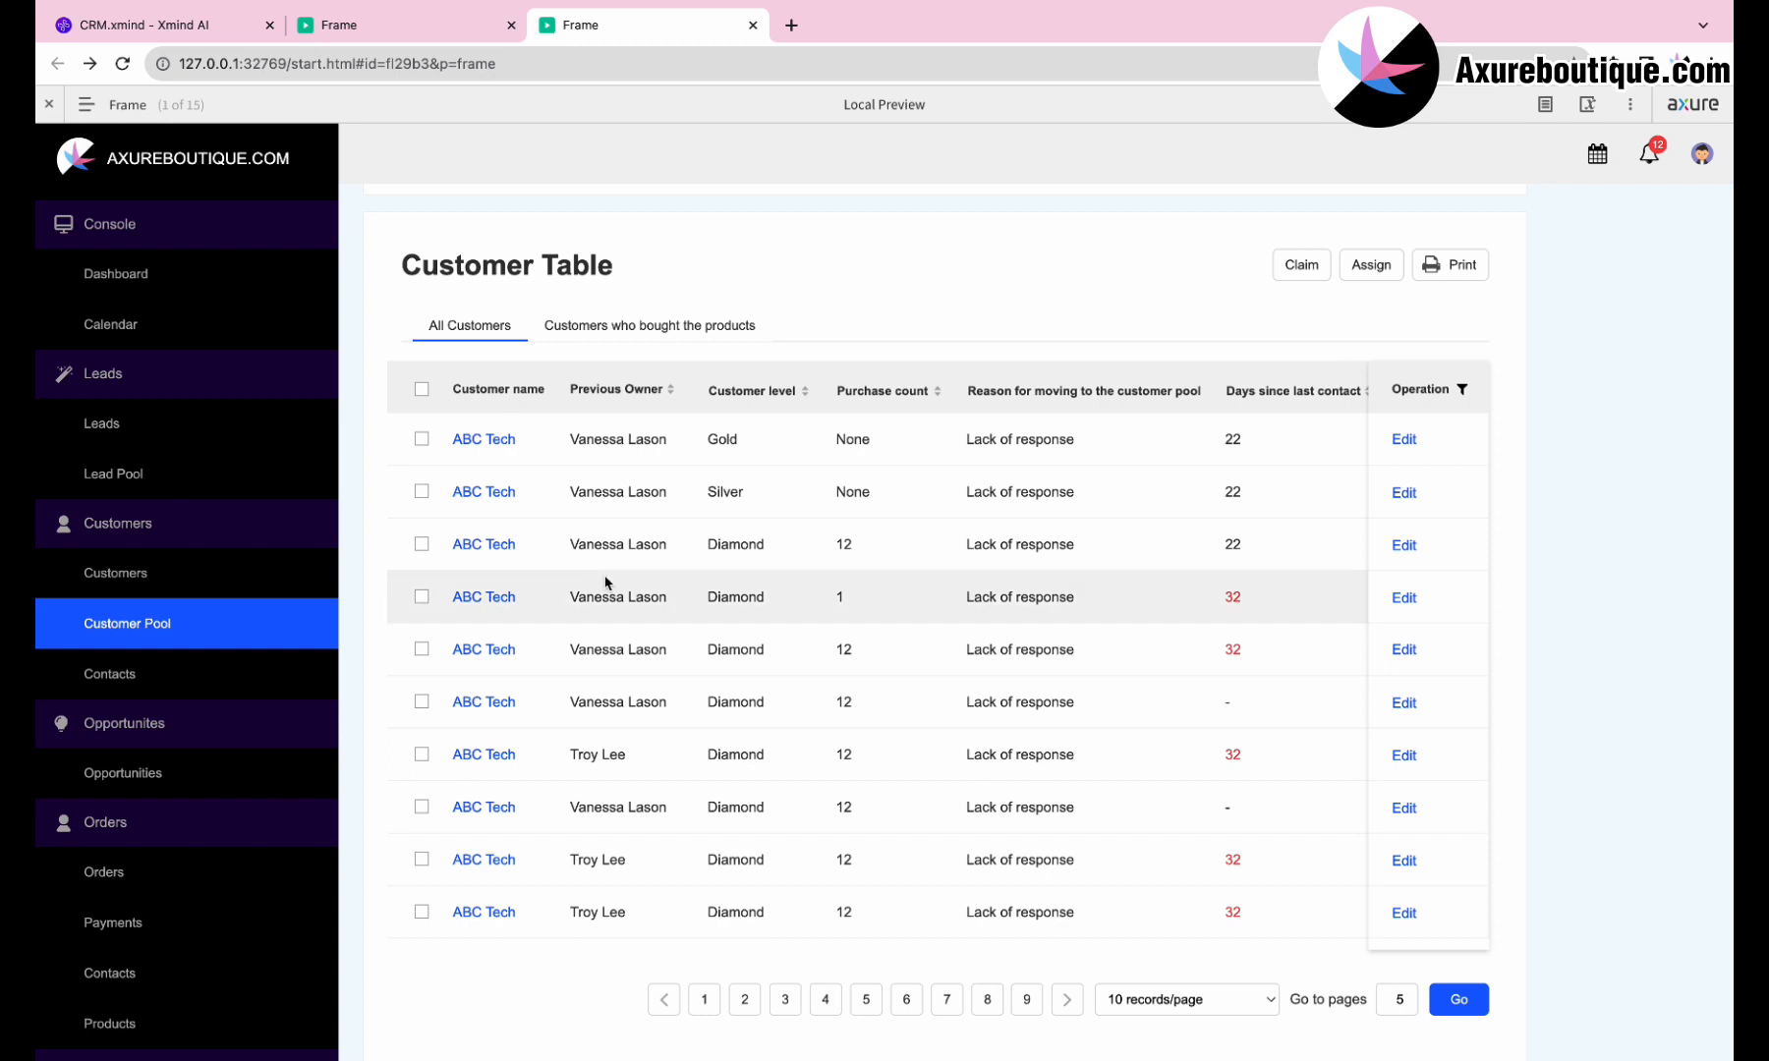
Open the first ABC Tech customer's details and browse its sections, from follow-up records to task records, attachments and operation log.
click(487, 440)
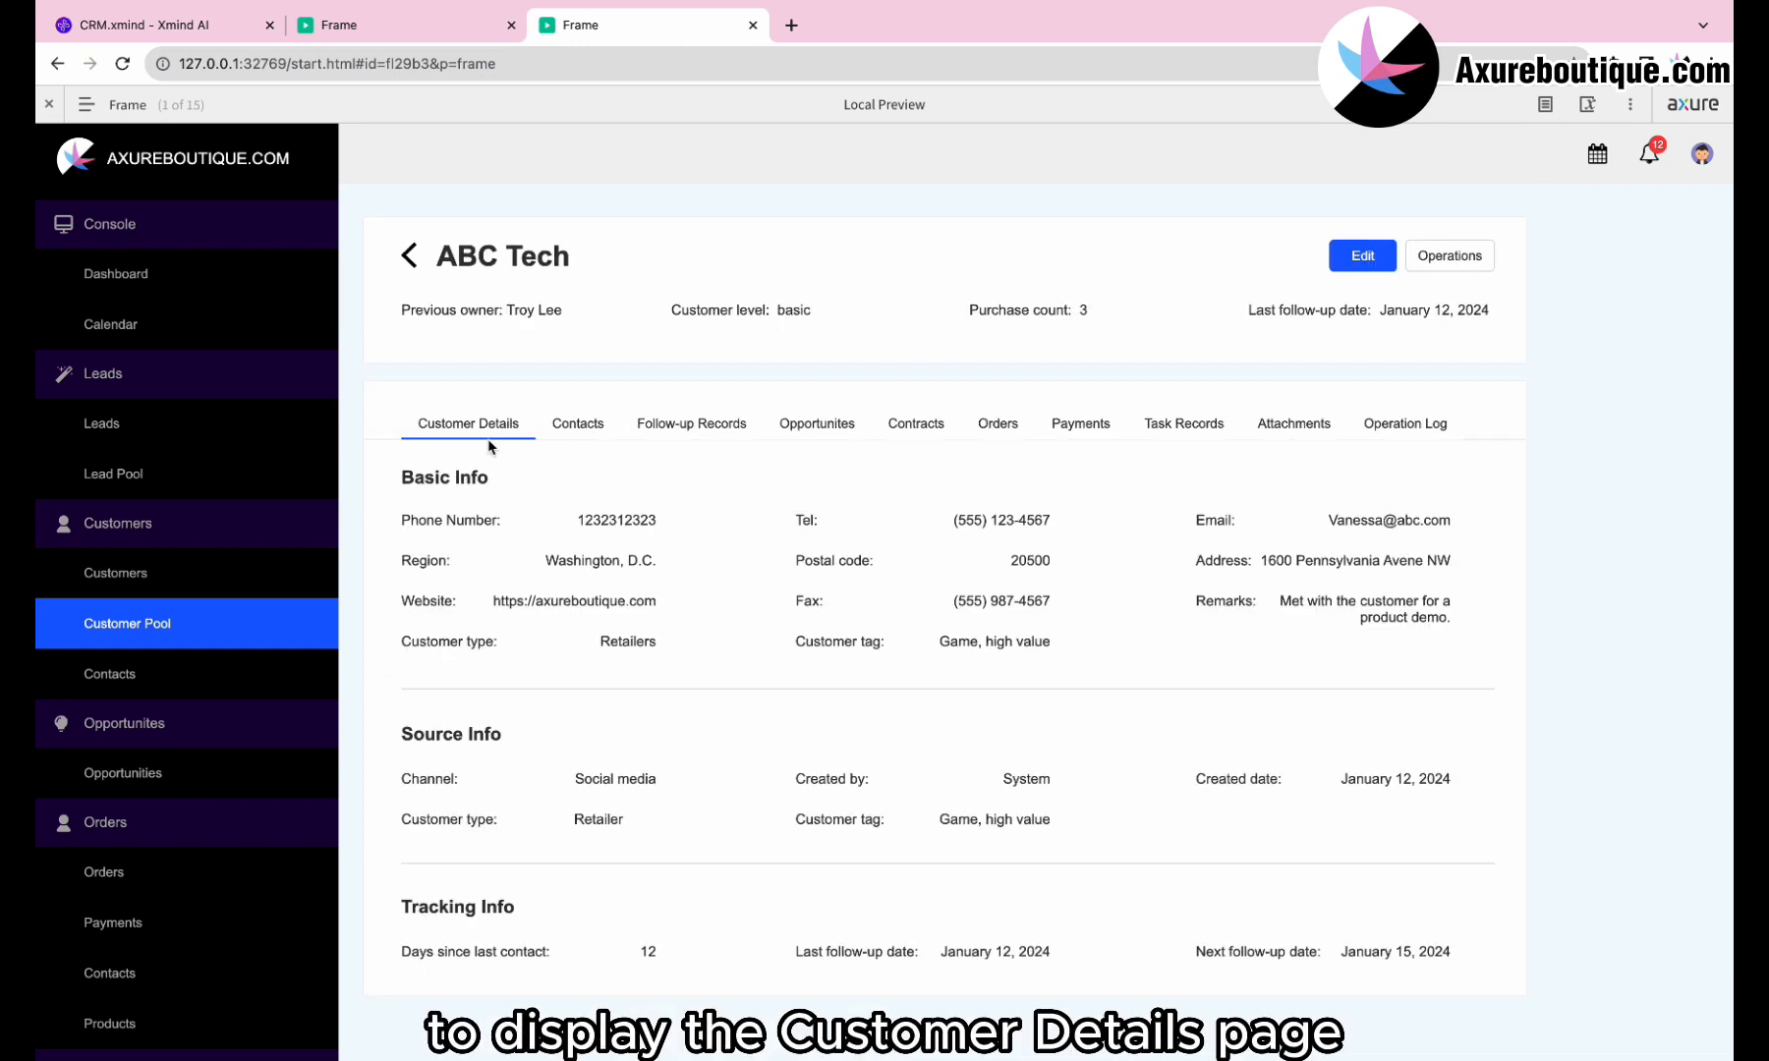
click(668, 433)
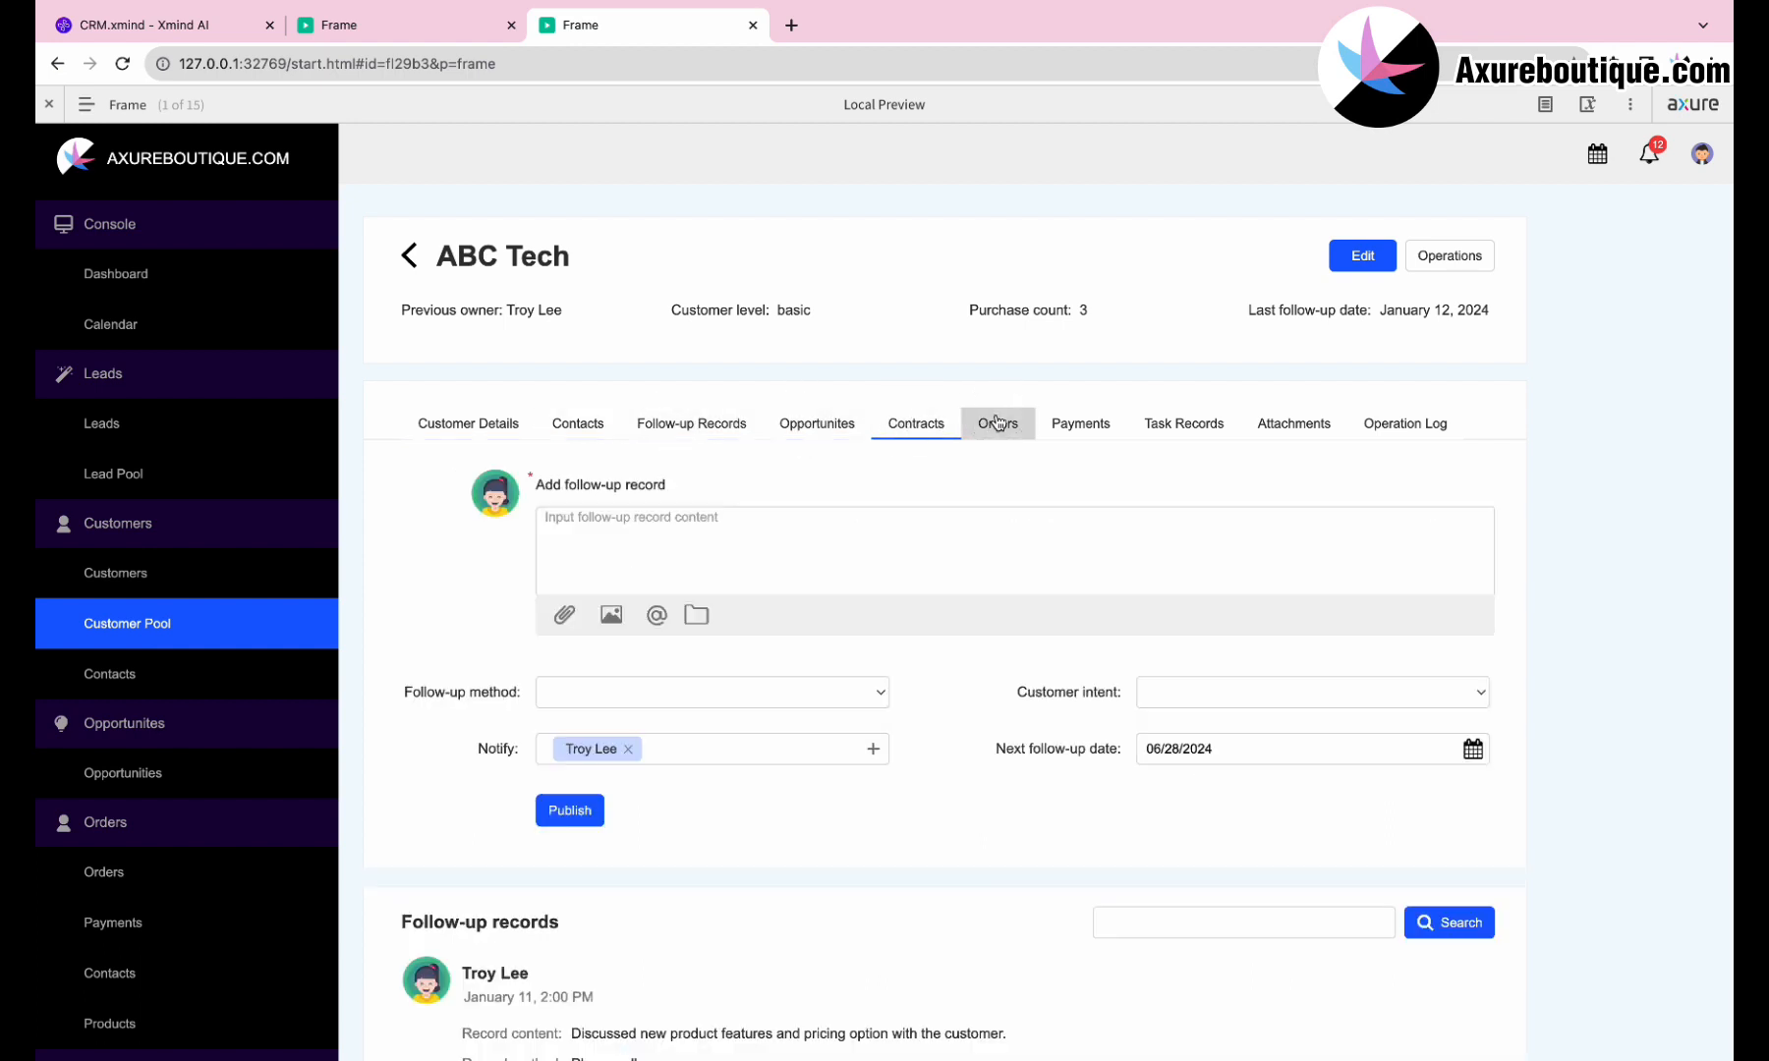
click(1200, 425)
click(1296, 424)
click(1401, 428)
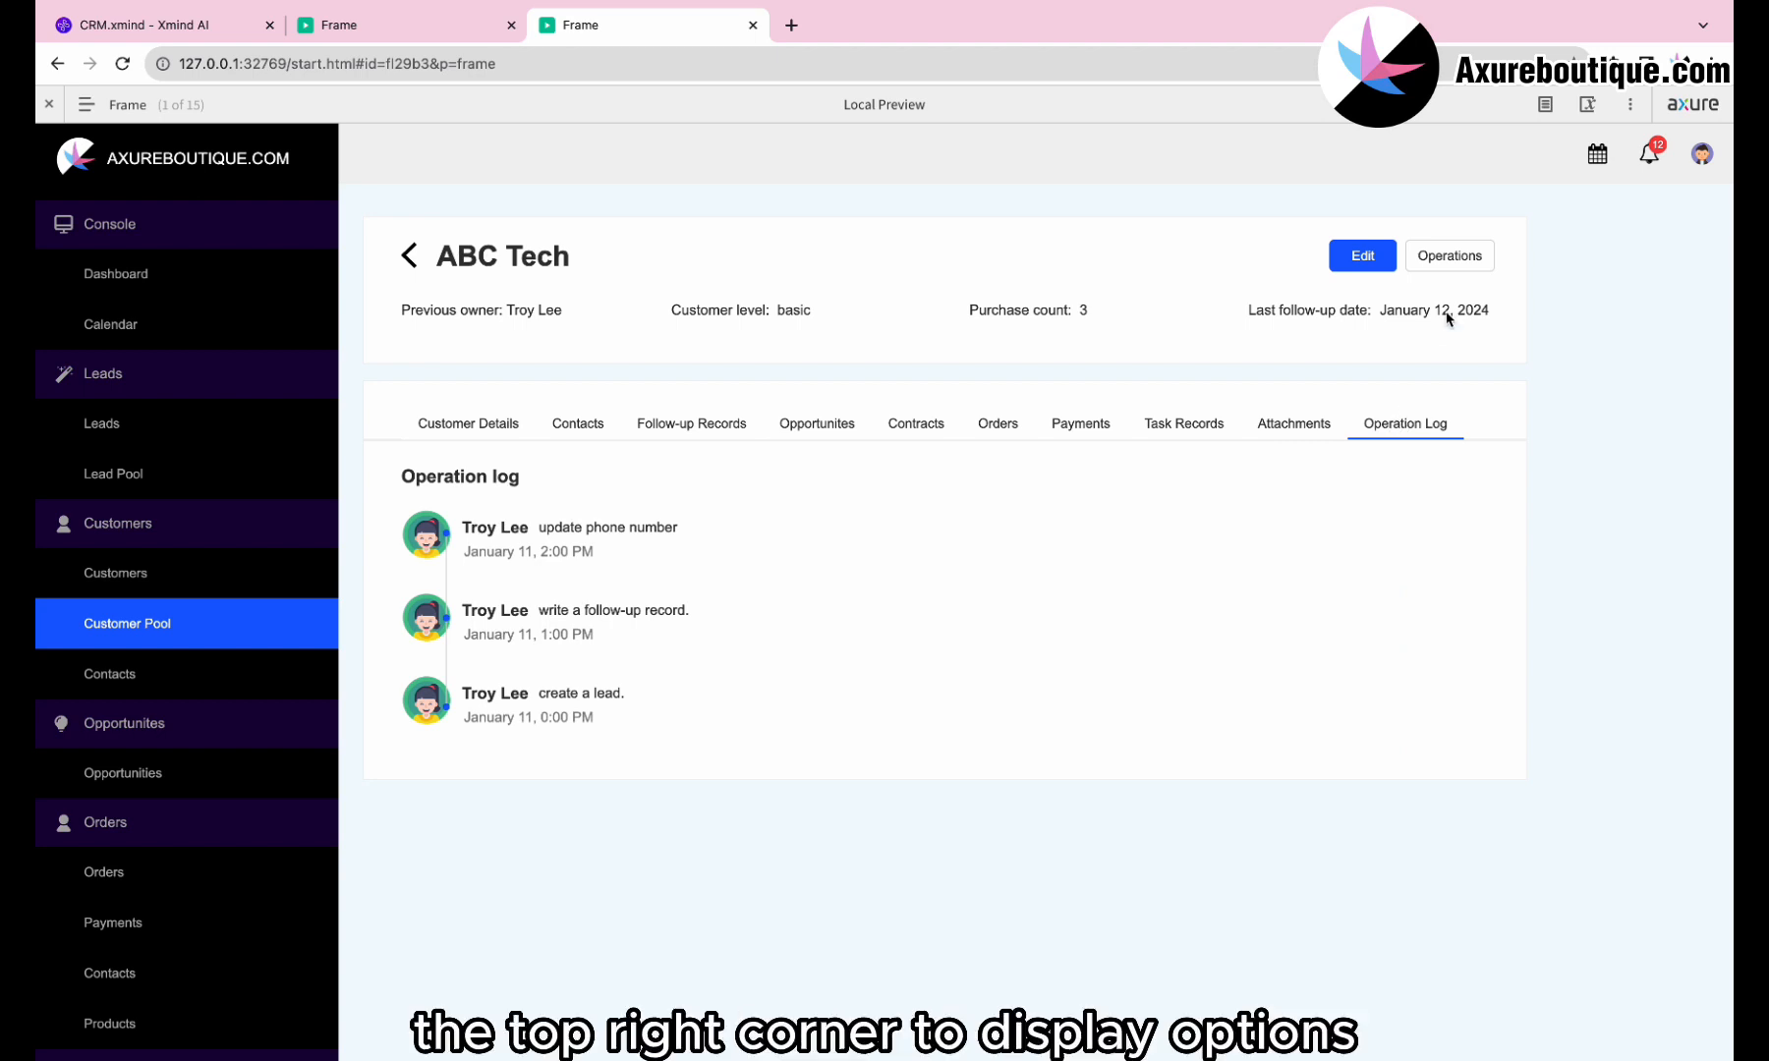
Test the Claim and Assign operations on the ABC Tech details page, confirming the assignment to the preset owner.
click(1452, 253)
click(1397, 294)
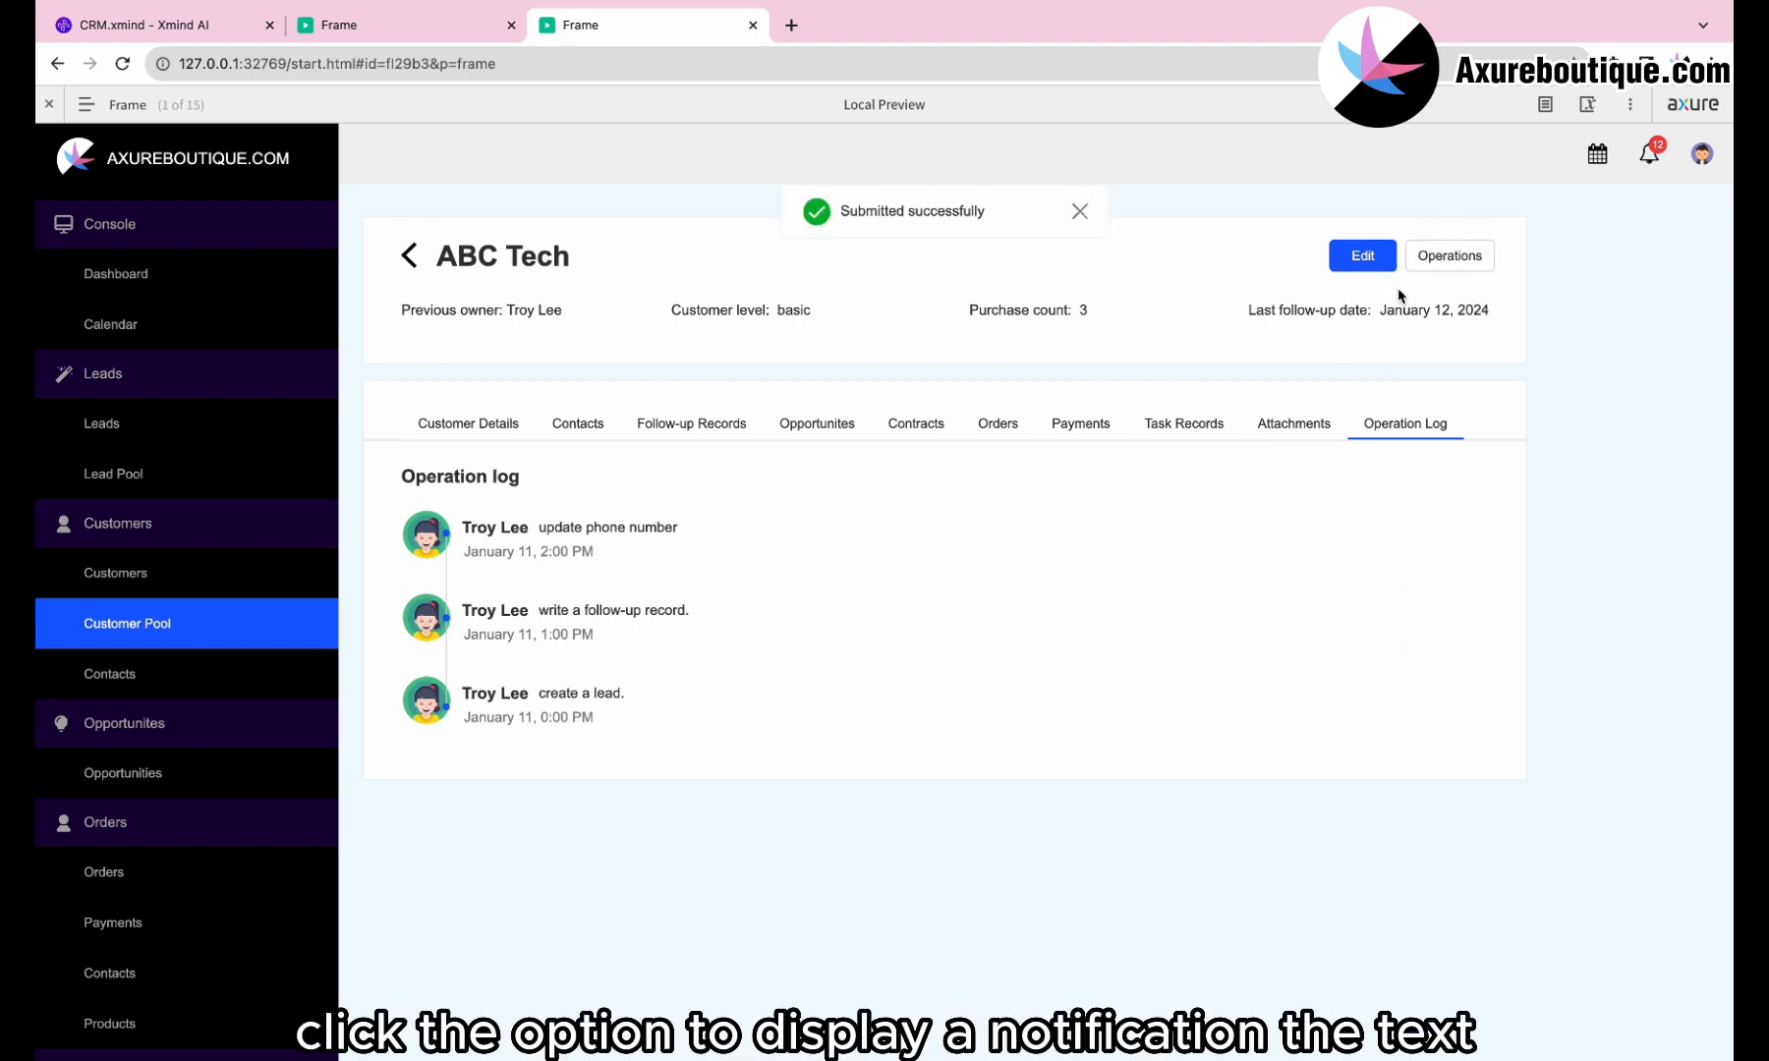
click(1430, 258)
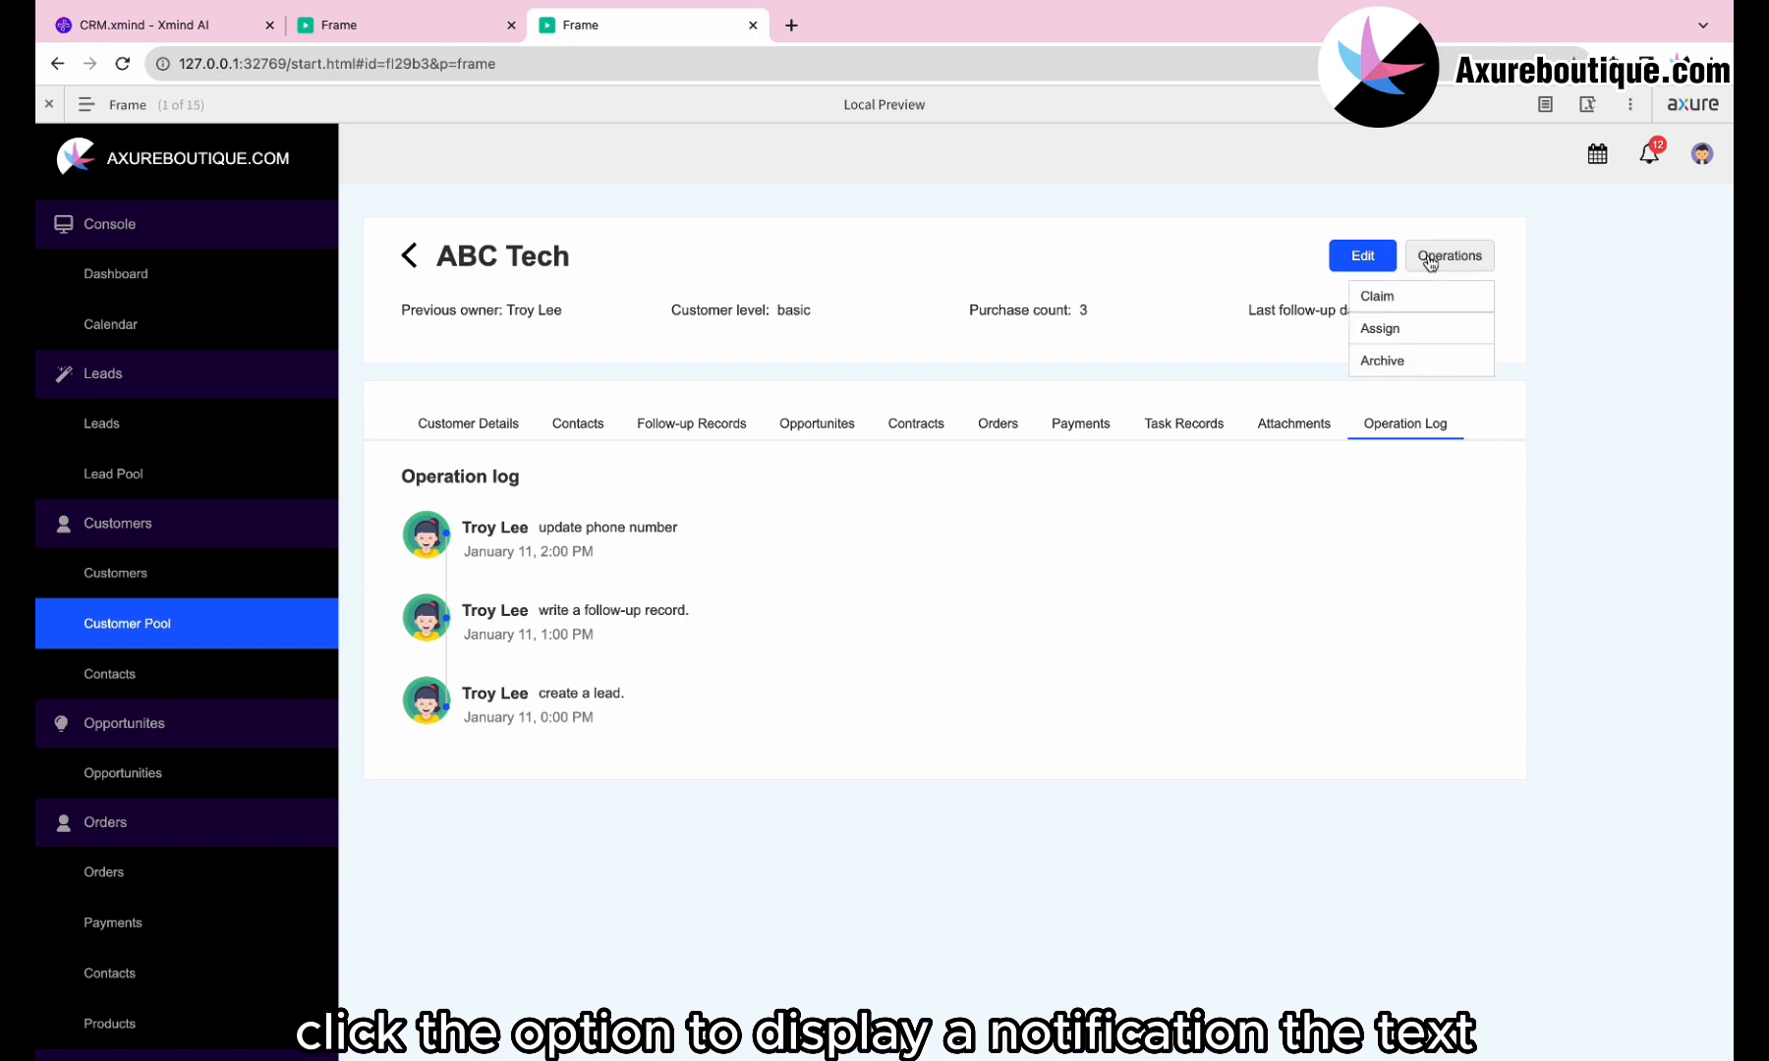
click(1416, 324)
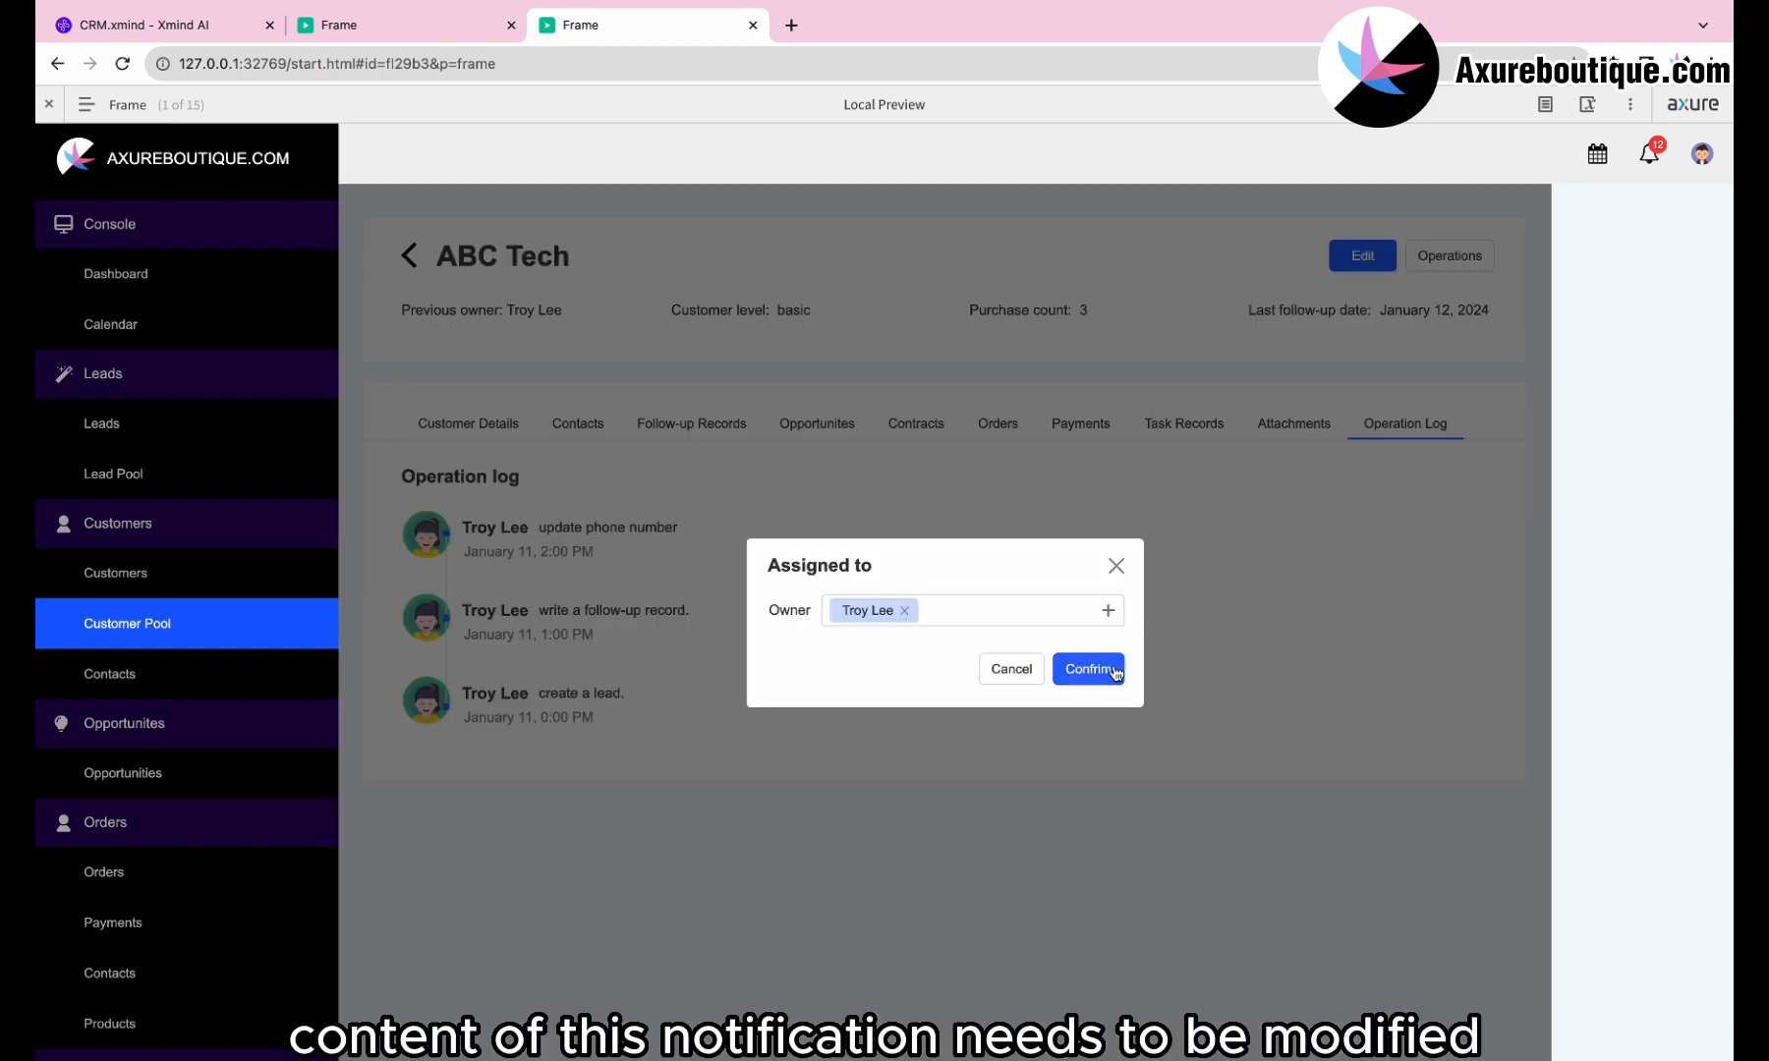
click(1088, 669)
Test the Archive operation on the ABC Tech details page and confirm archiving the customer.
click(1442, 259)
click(1417, 357)
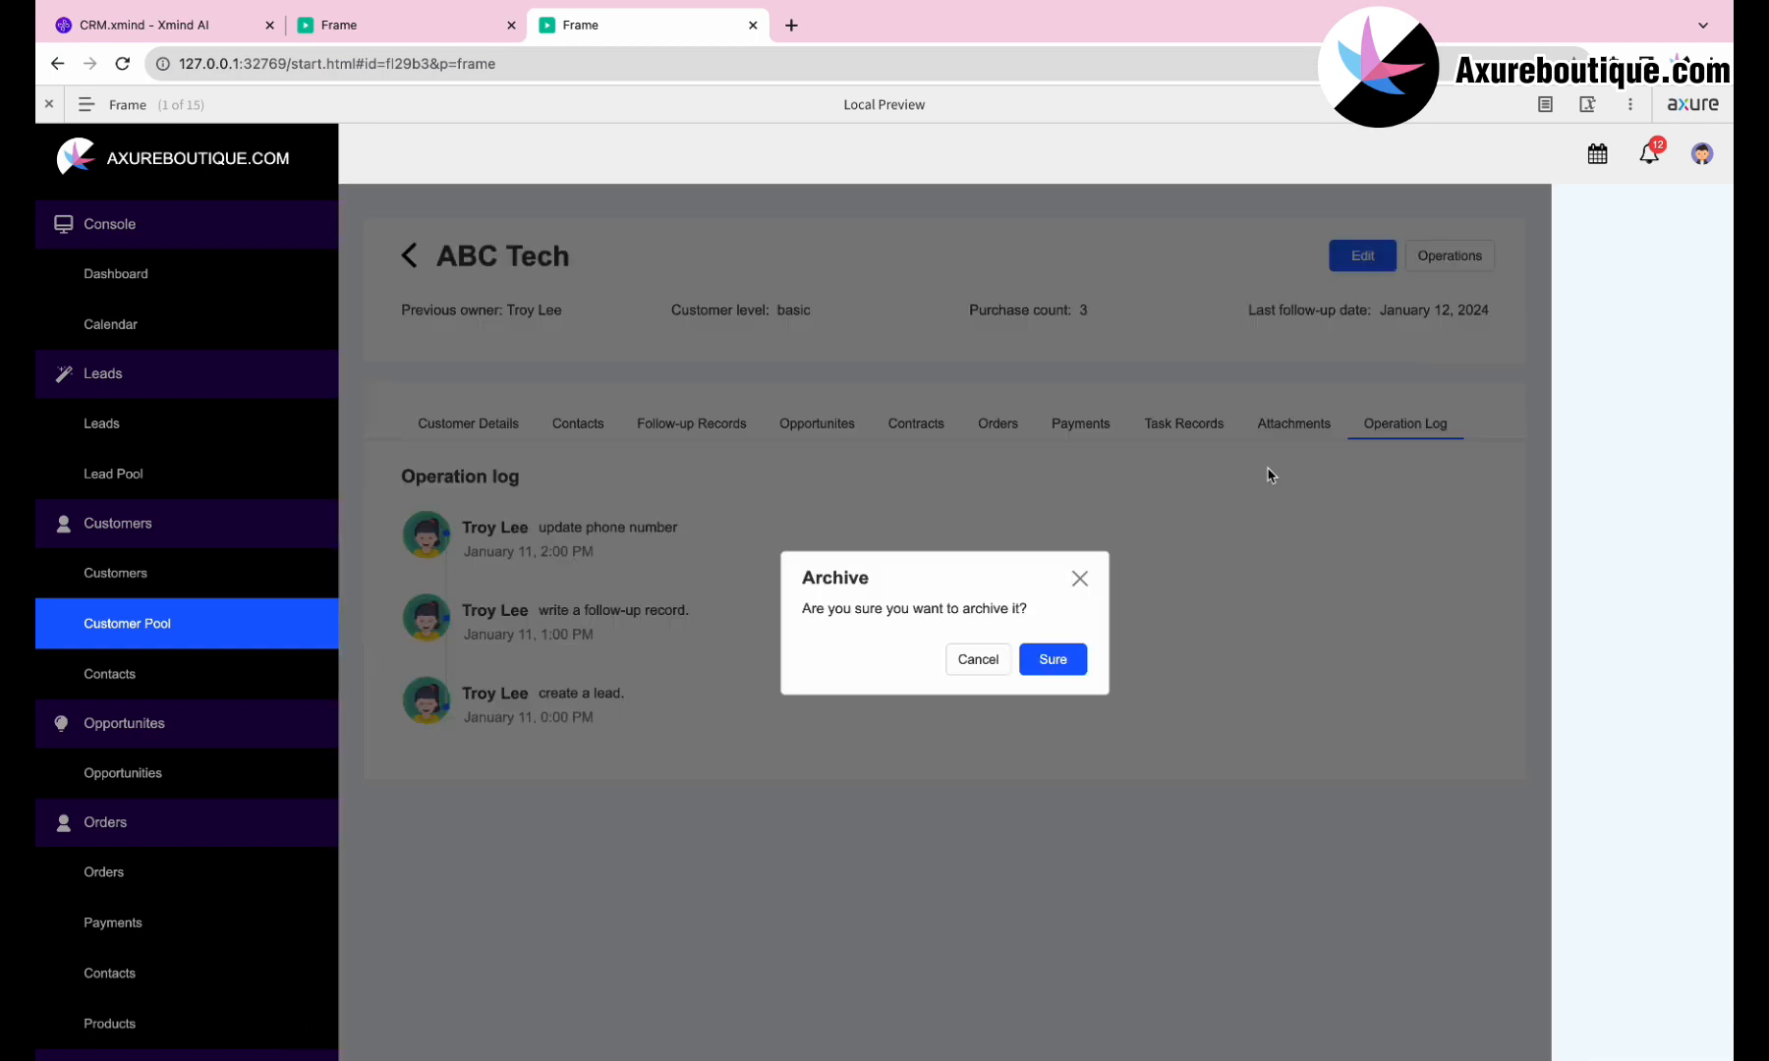
click(1045, 671)
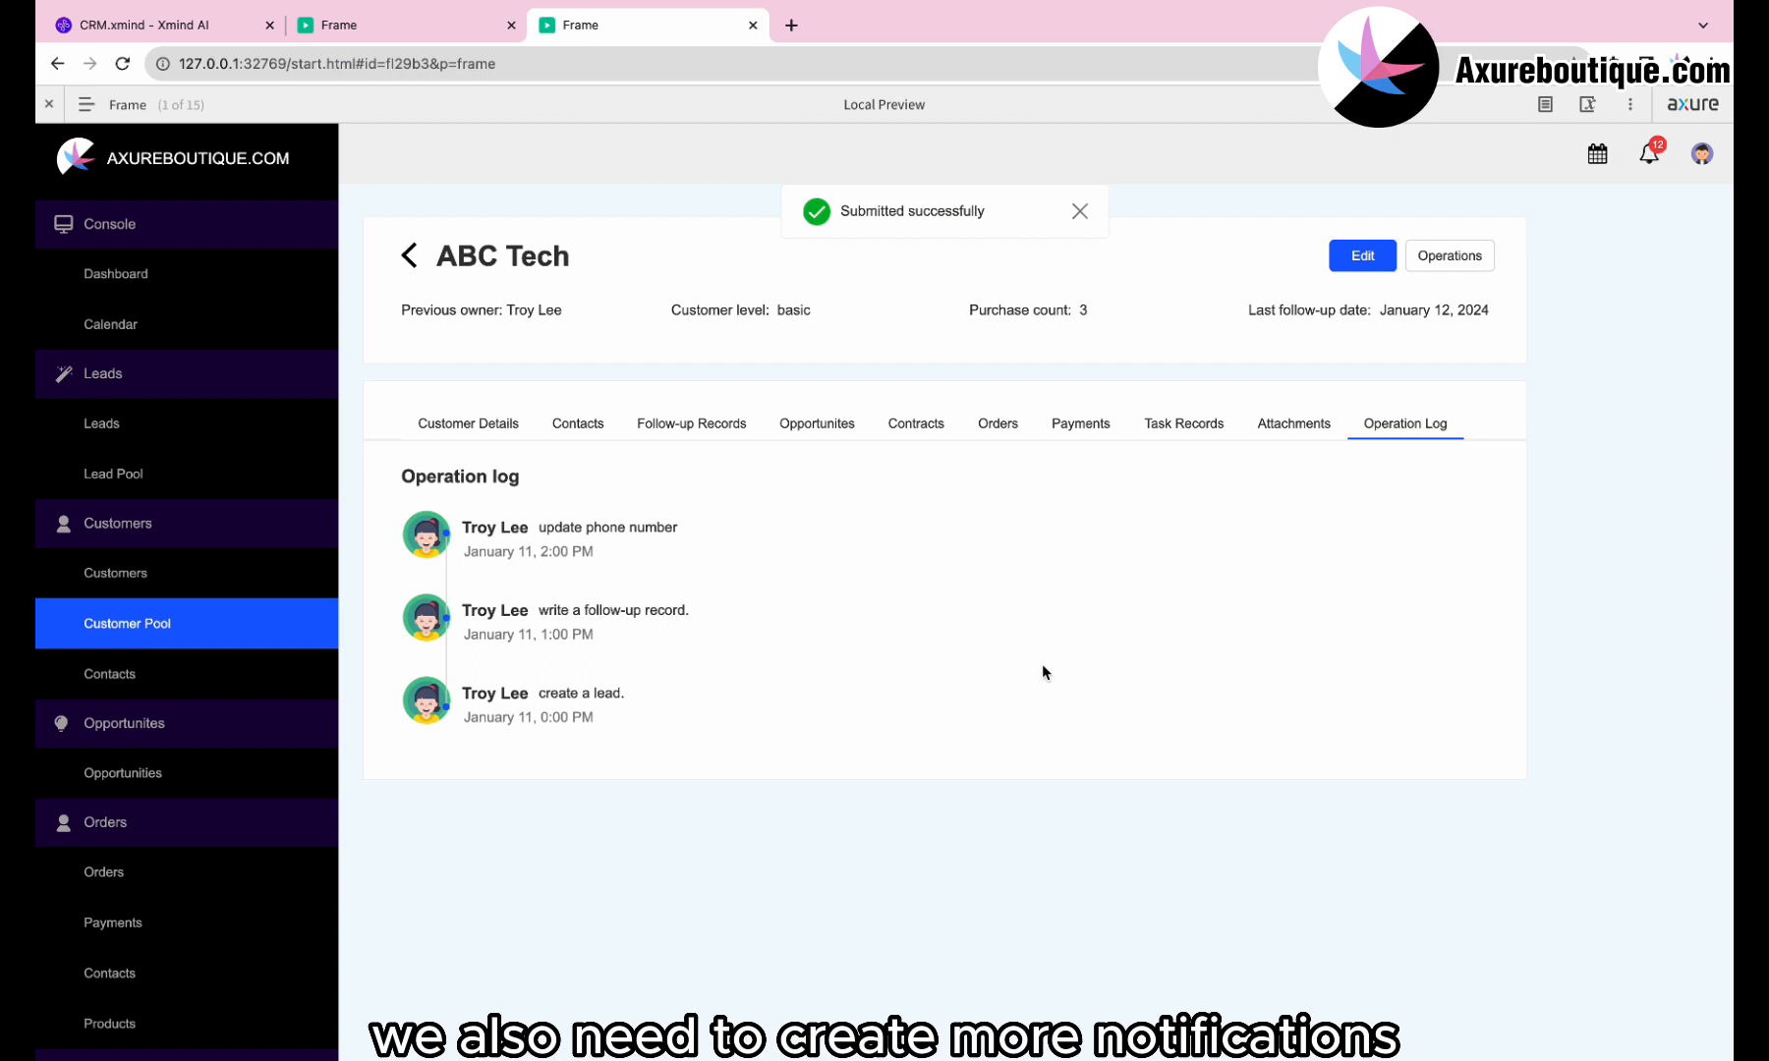